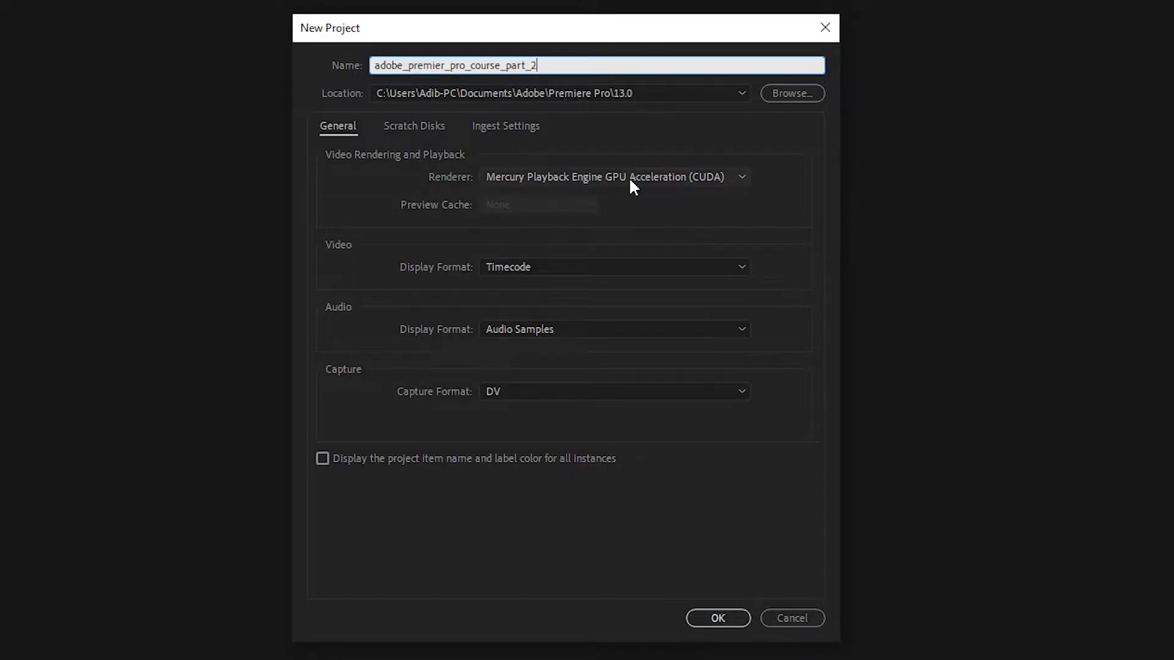
Create the project adobe_premier_pro_course_part_2 with the Mercury Playback Engine GPU Acceleration (CUDA) renderer and Audio Samples as audio display format
left_click(711, 178)
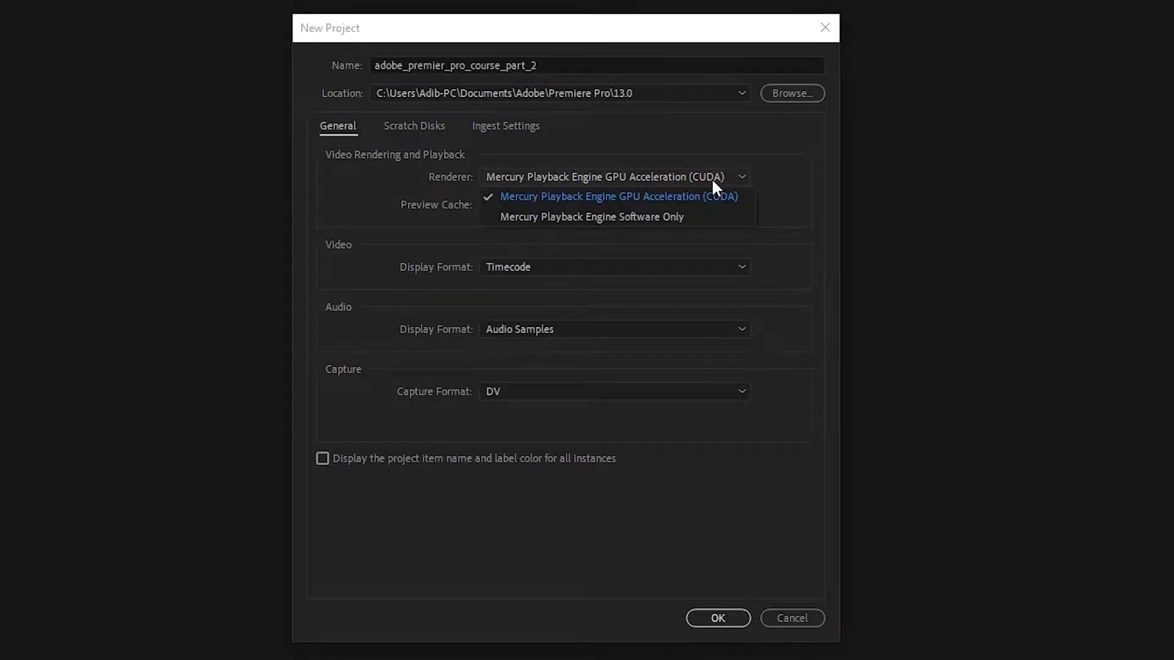
left_click(532, 197)
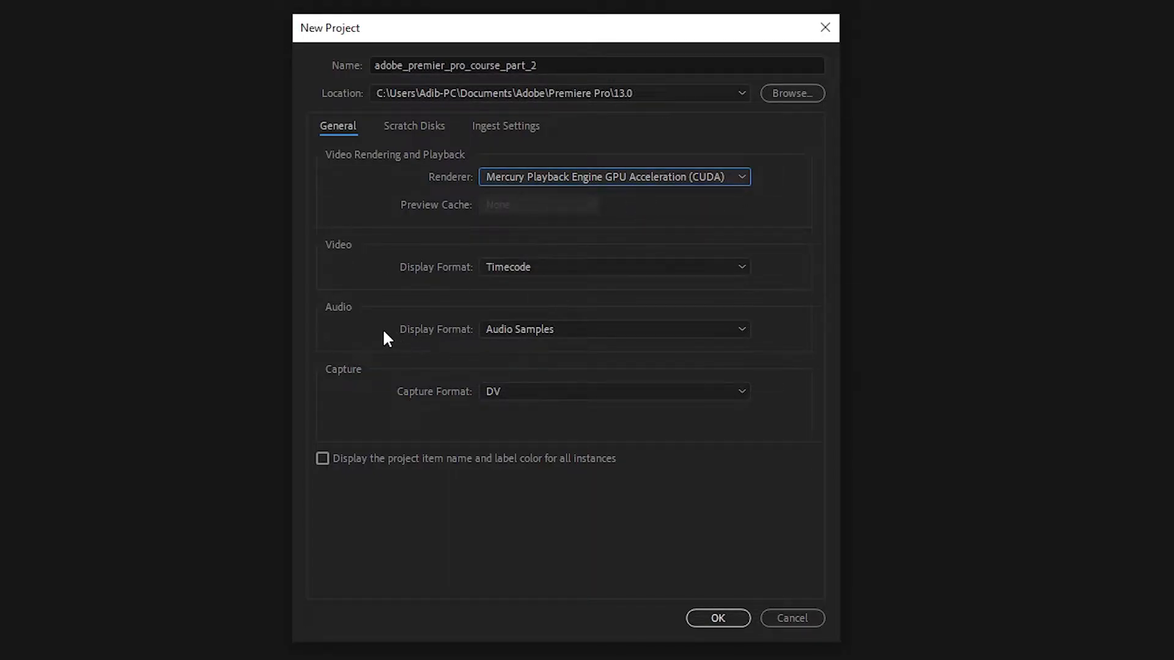
left_click(545, 329)
left_click(546, 329)
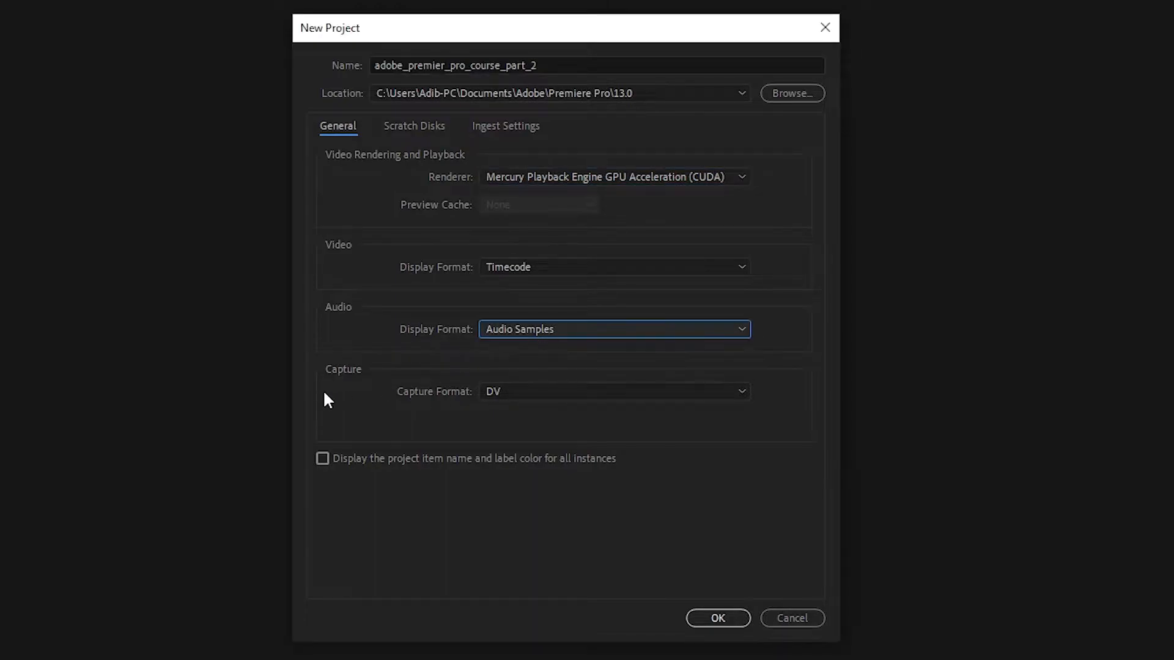
left_click(719, 619)
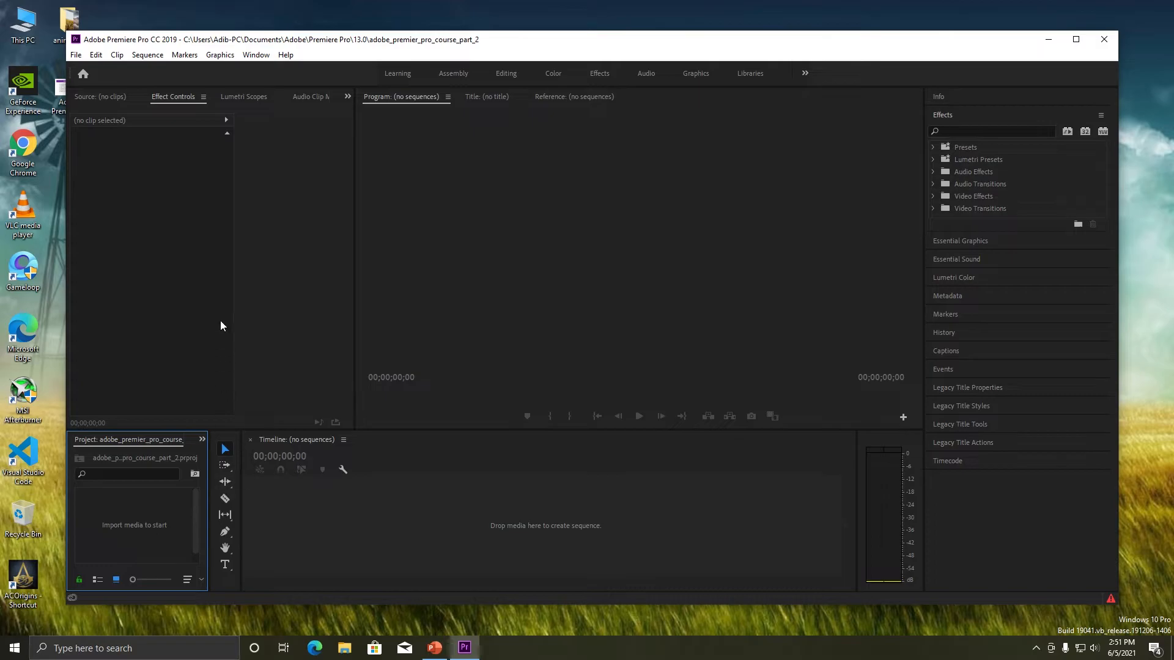
Resize the workspace so the project bin becomes wider and taller
left_click_drag(359, 254, 372, 255)
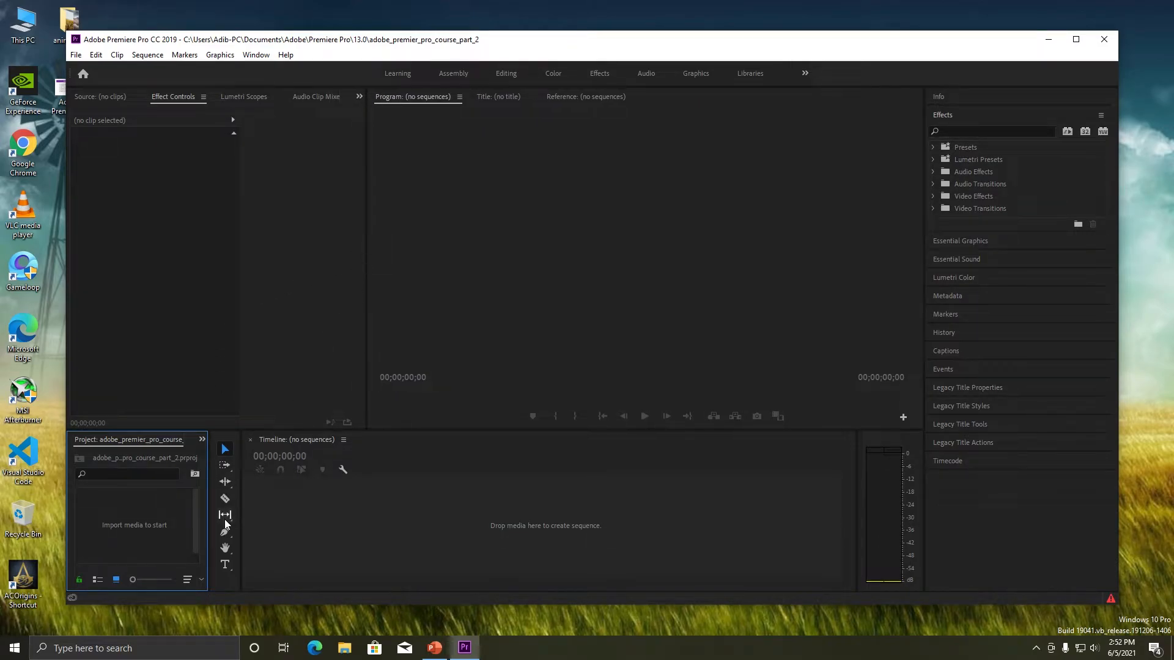
left_click_drag(215, 524, 287, 524)
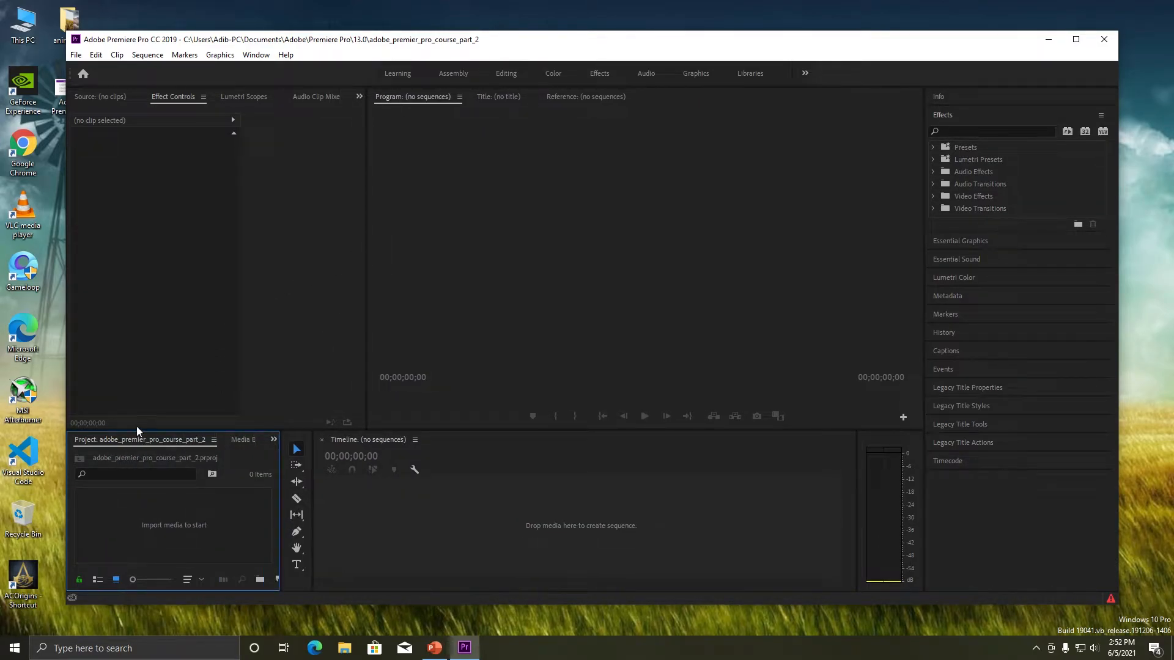
left_click_drag(137, 430, 137, 368)
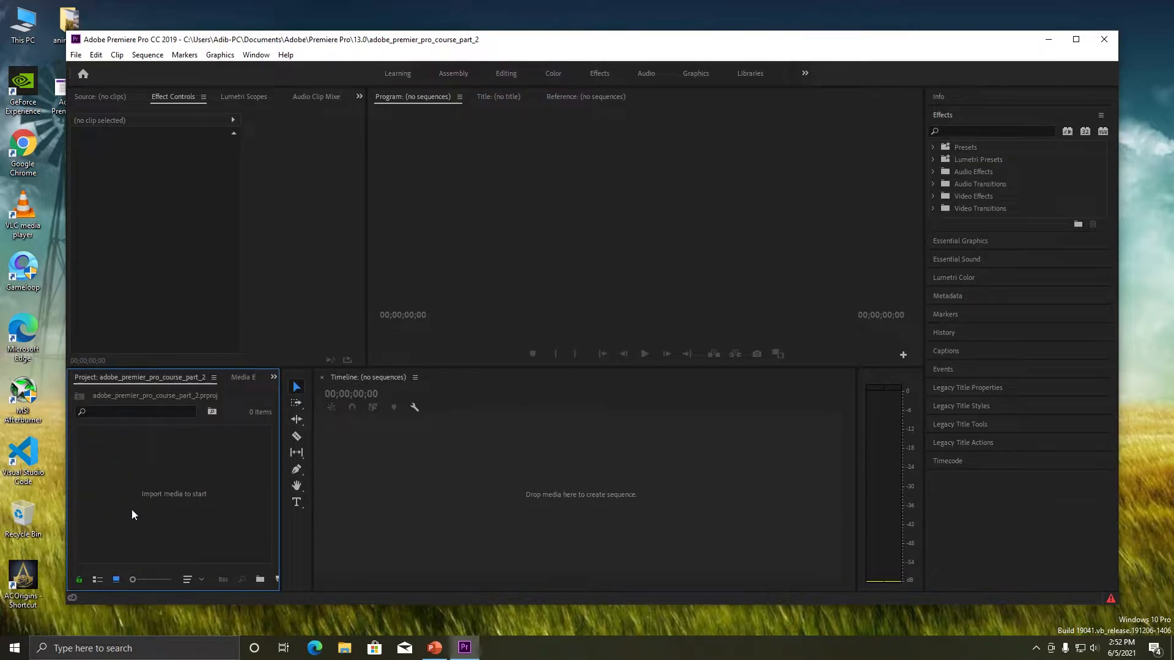
Uncover the desktop, open its animation folder and place the folder window clear of the project bin
left_click_drag(336, 41, 393, 44)
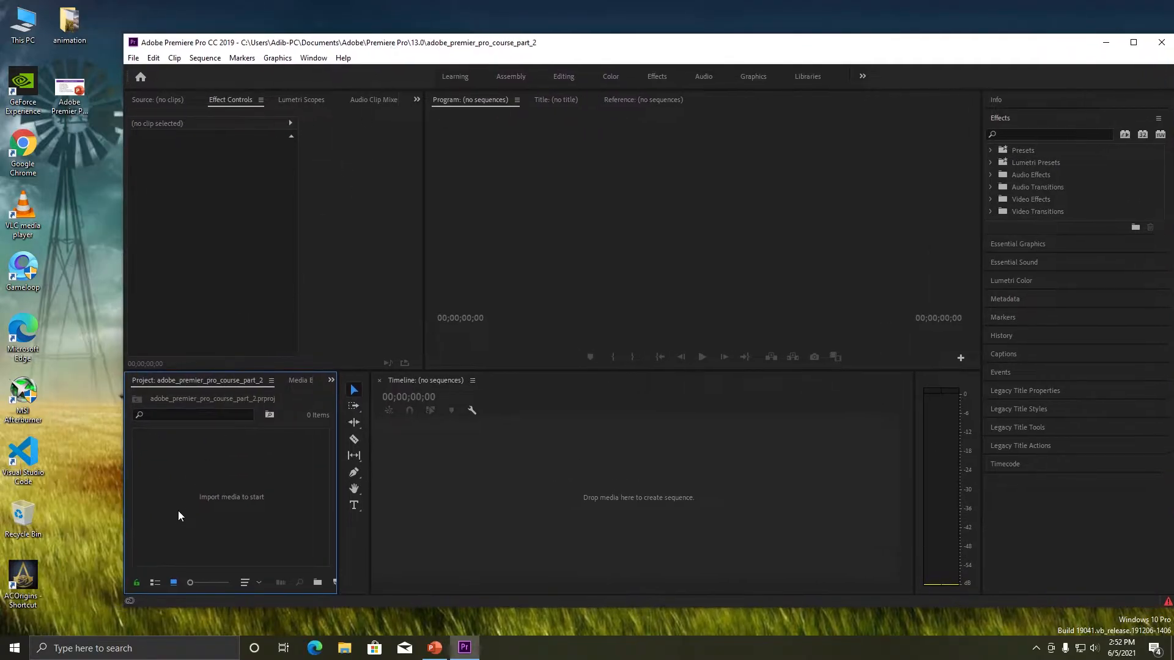
double_click(222, 479)
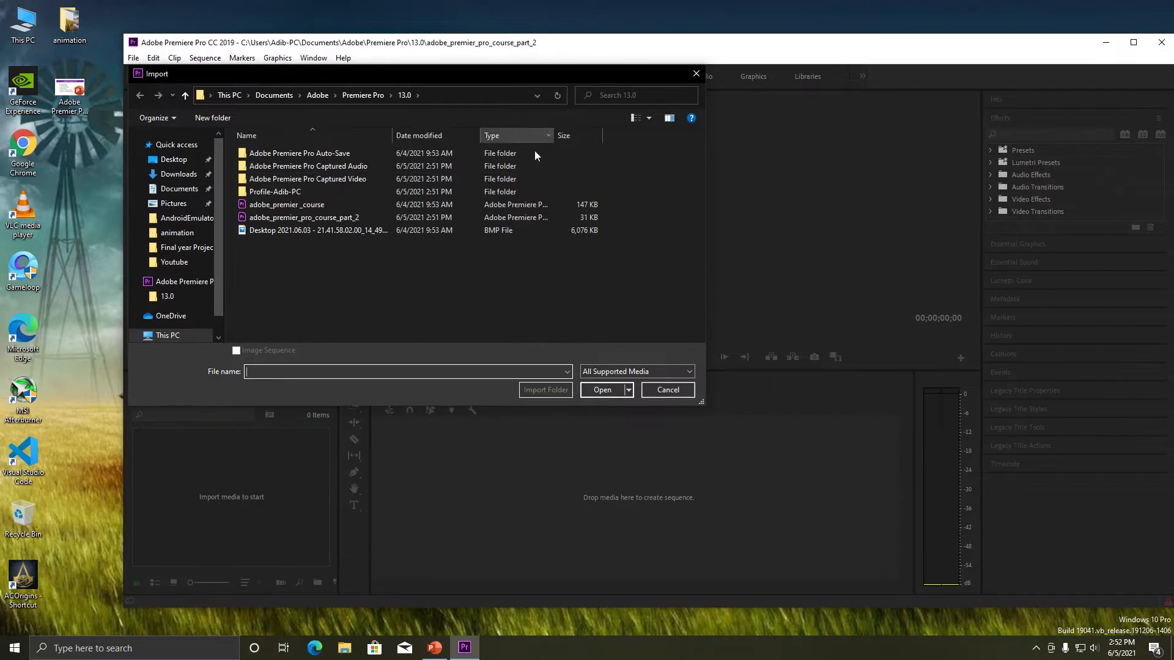
left_click(696, 74)
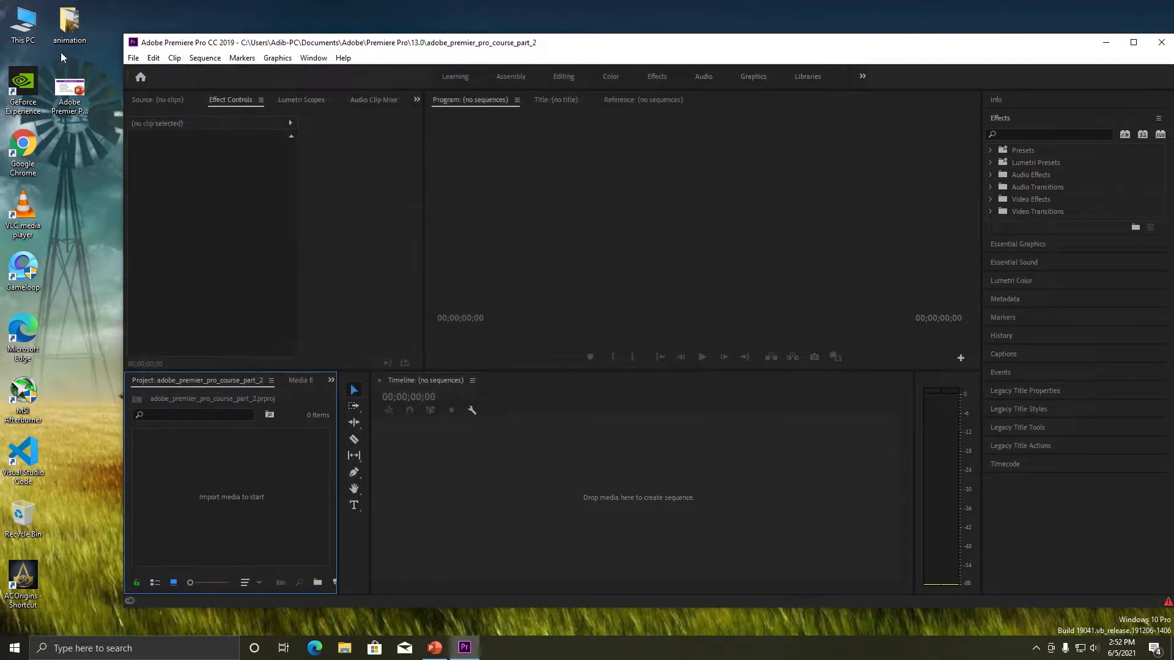
double_click(70, 28)
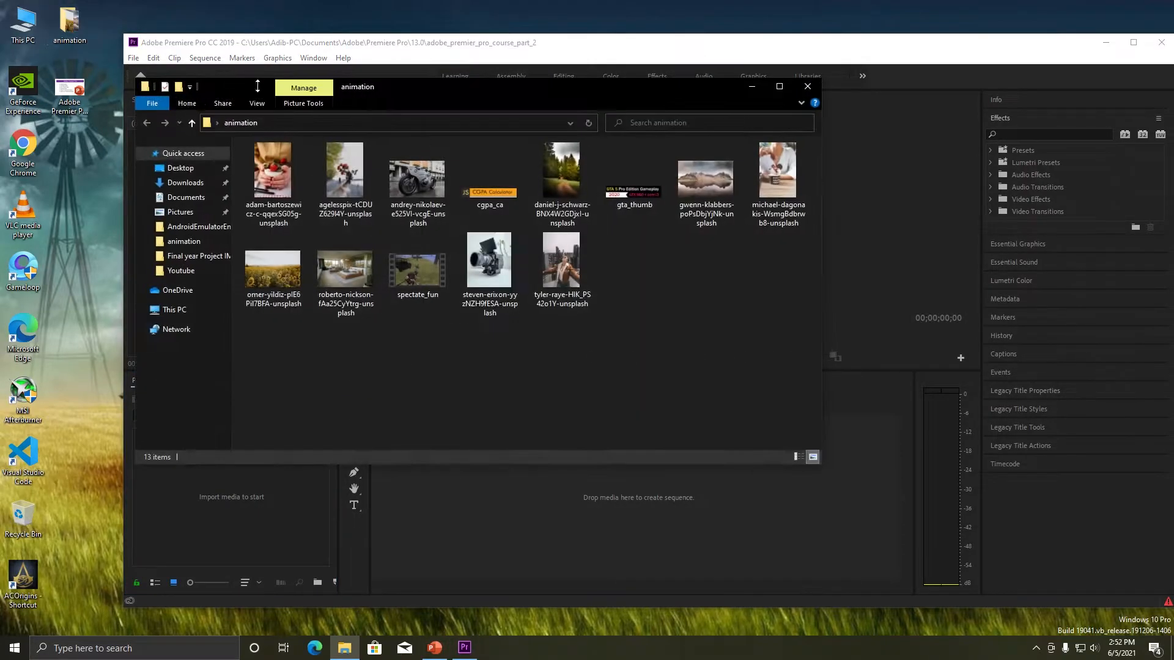
left_click_drag(373, 90, 728, 130)
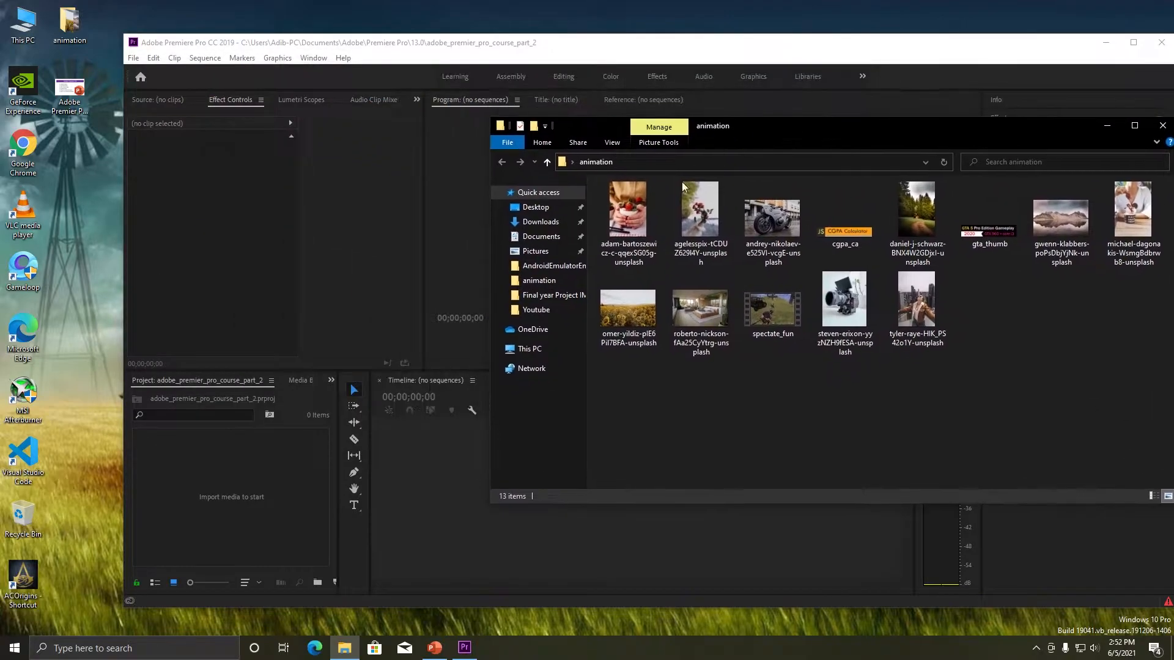
Import the sunflower field, bedroom and mountain lake photos and the cgpa_ca image from the animation folder into the project
left_click_drag(612, 311, 217, 483)
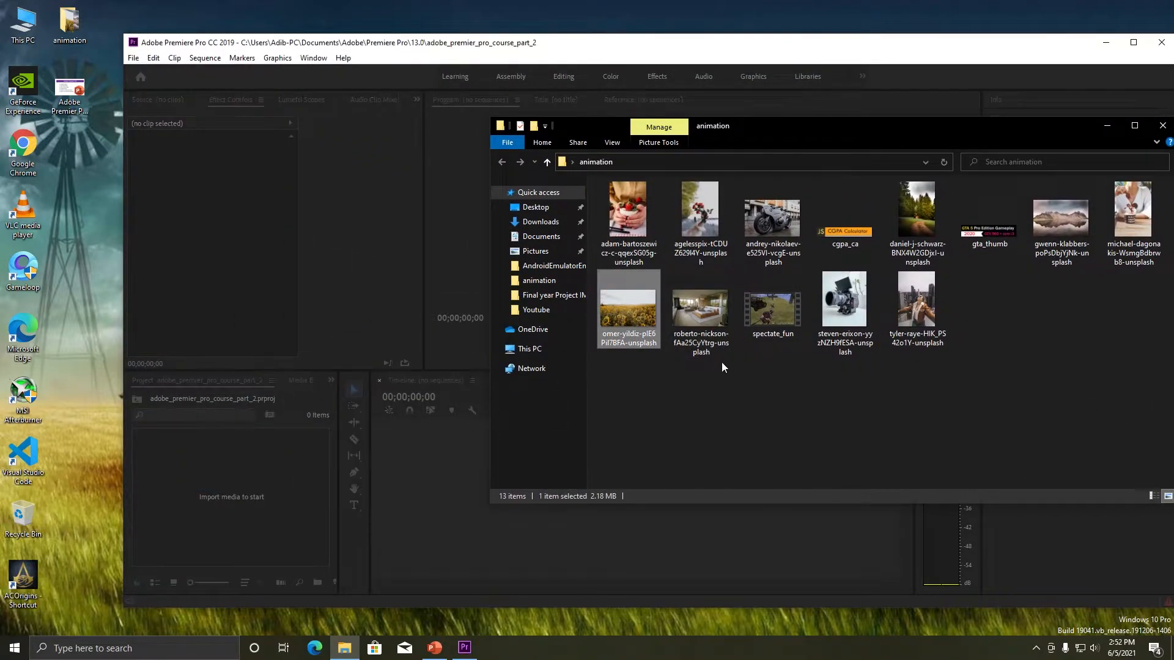
left_click_drag(710, 303, 264, 483)
left_click_drag(1061, 220, 195, 548)
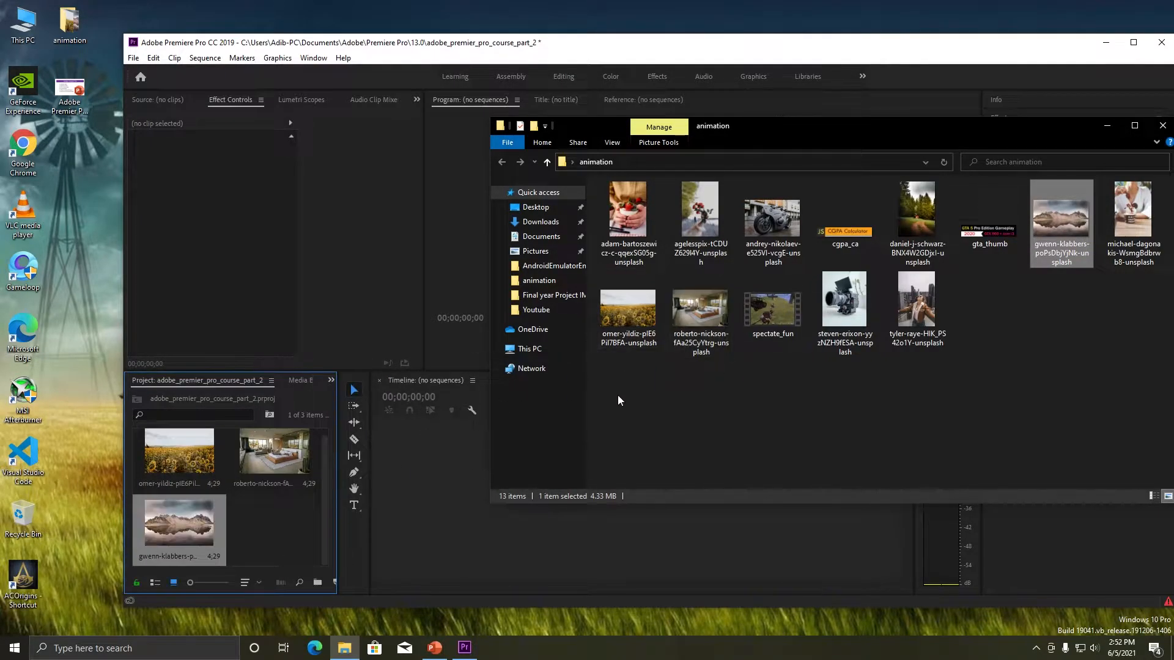
left_click_drag(846, 222, 244, 537)
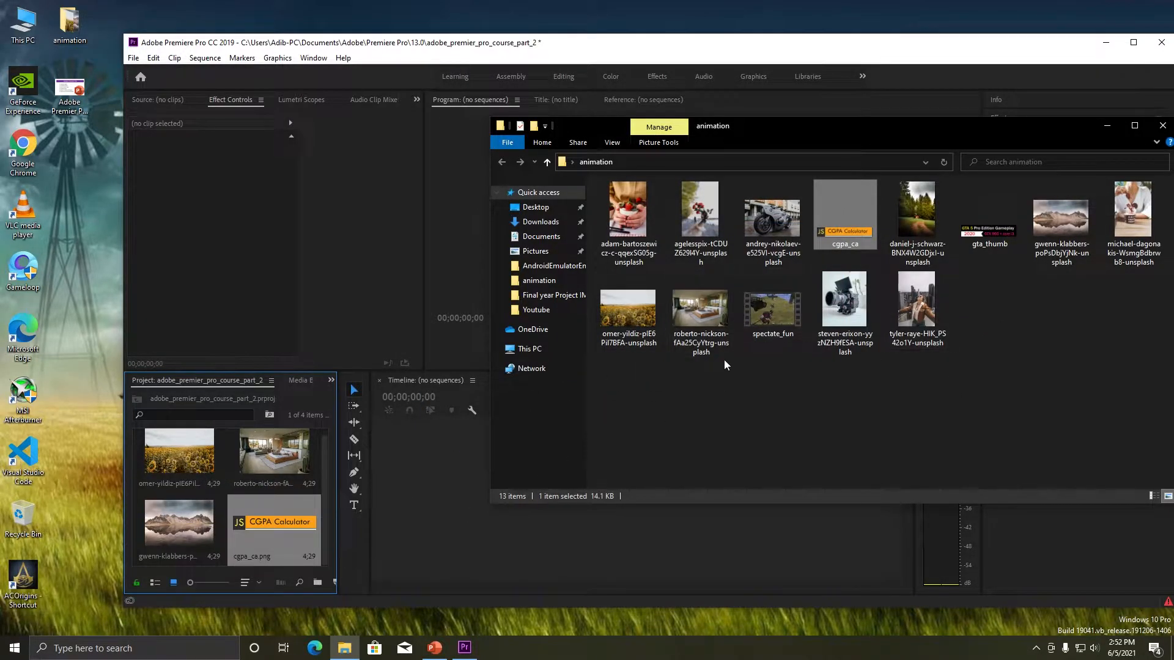
Import the gta_thumb image from the animation folder into the project and minimize the folder window
left_click_drag(679, 125, 563, 116)
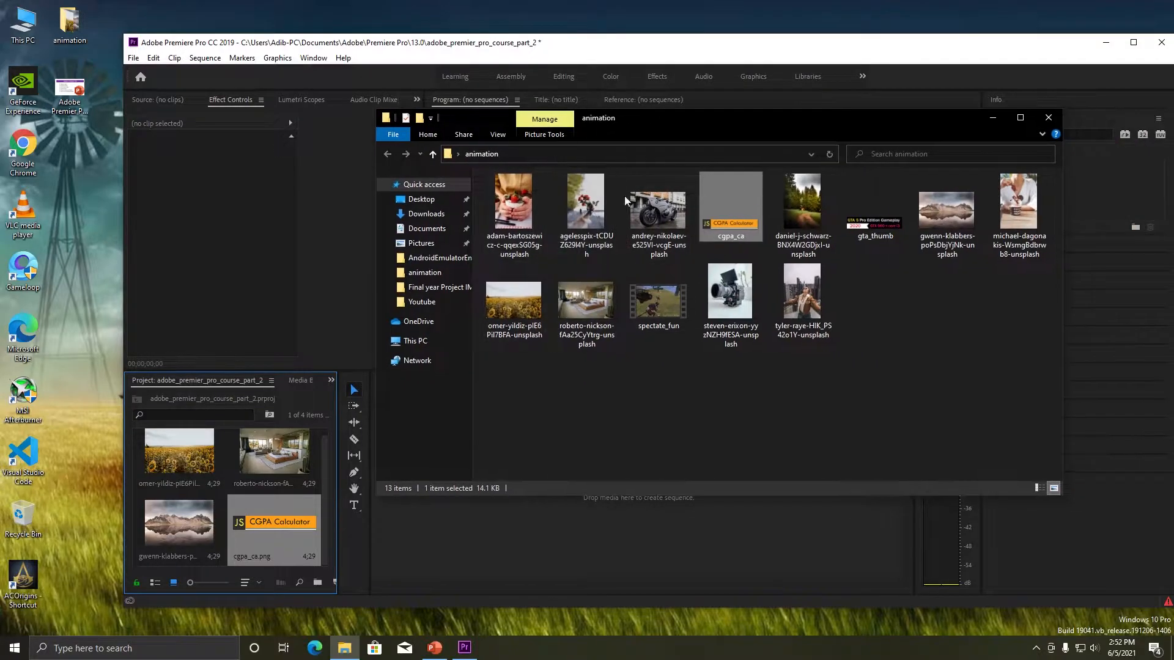
left_click_drag(651, 126, 707, 116)
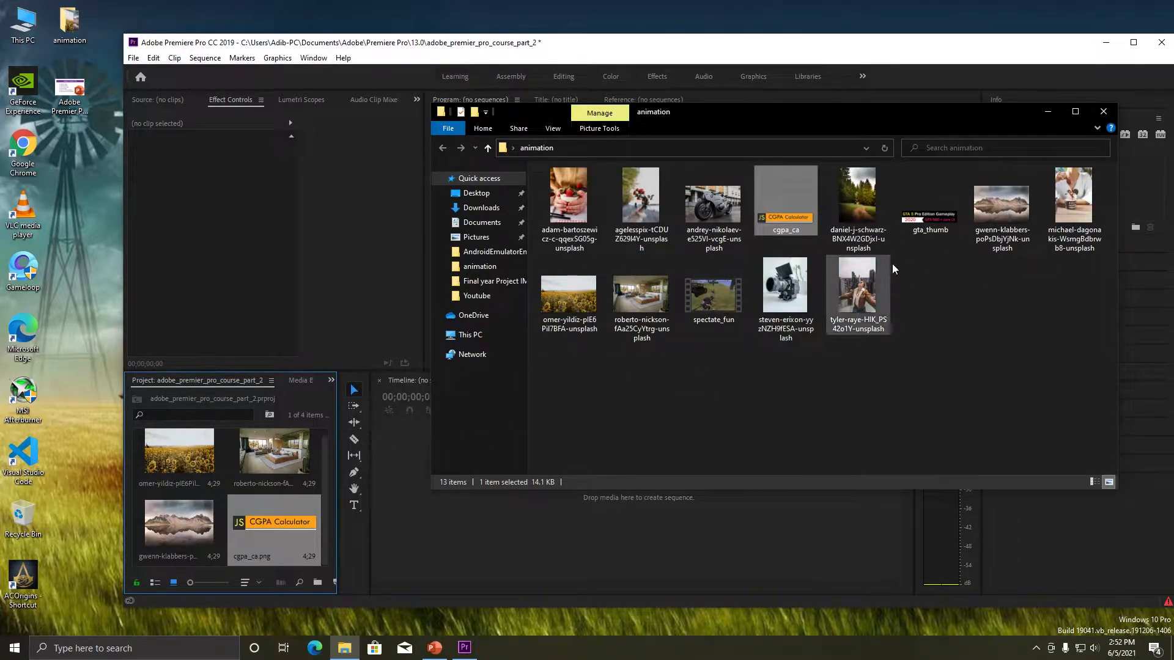
left_click_drag(921, 208, 292, 496)
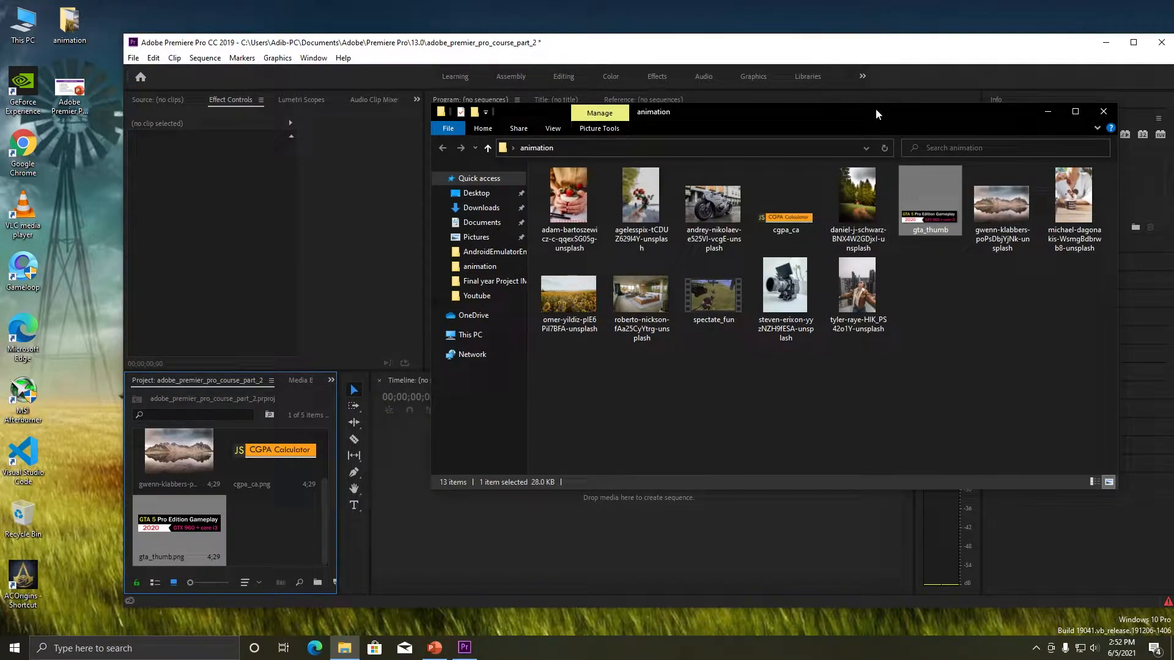
left_click_drag(876, 109, 591, 138)
left_click(847, 127)
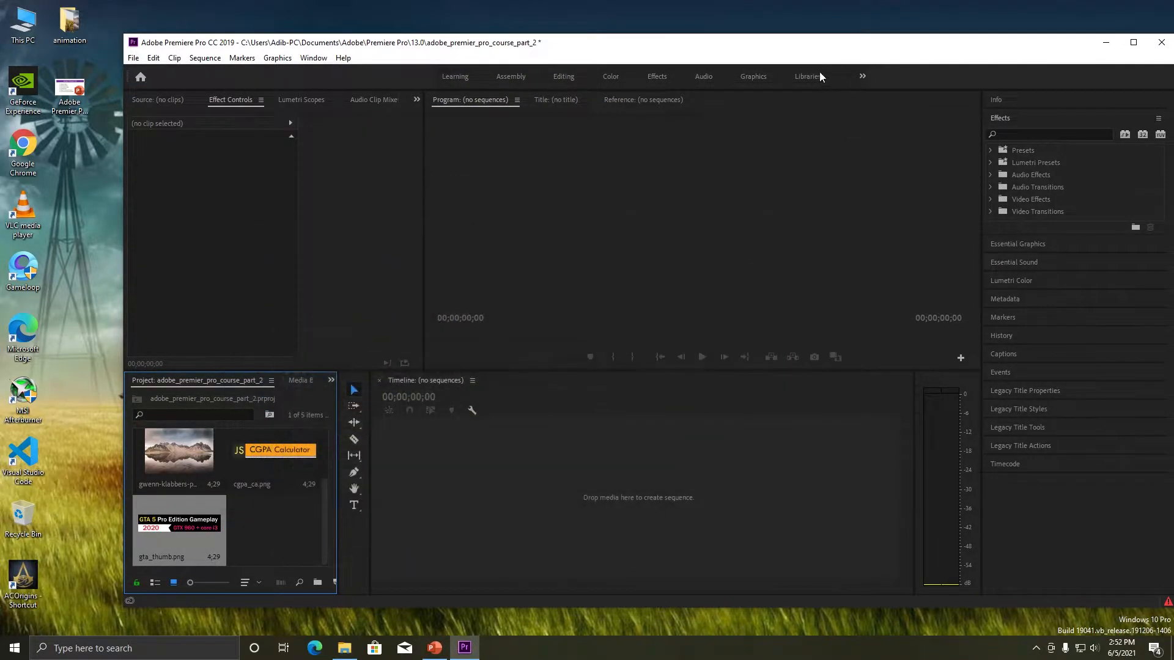
Maximize the editing window and enlarge the project bin so all imported images fit in it
double_click(856, 44)
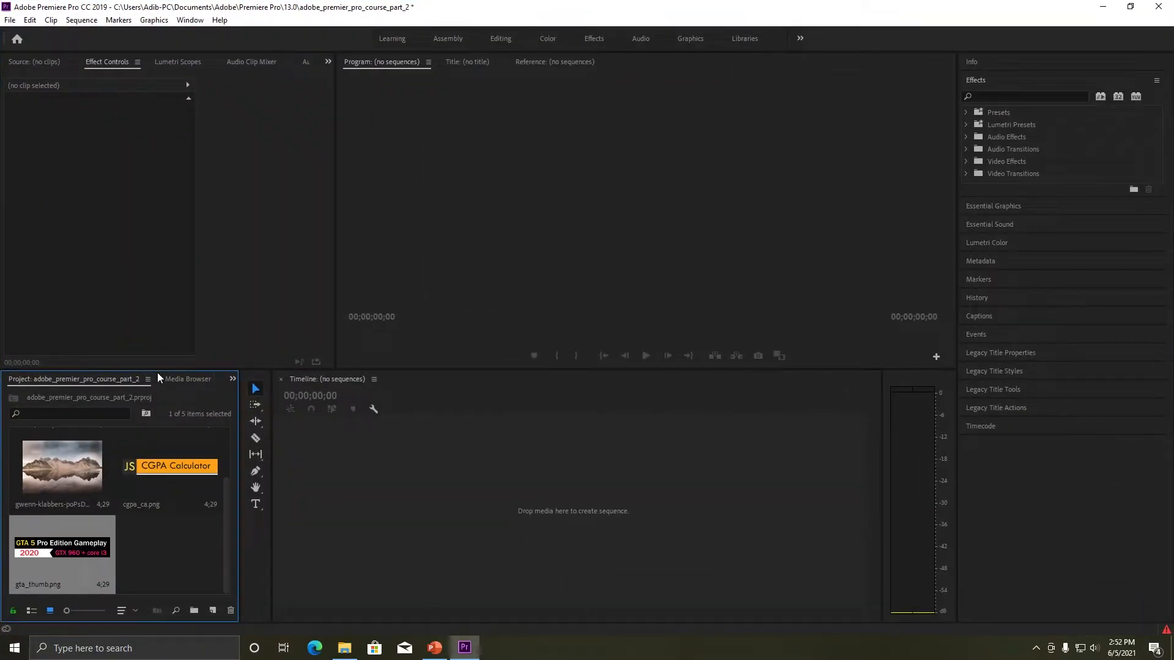
left_click_drag(157, 372, 137, 311)
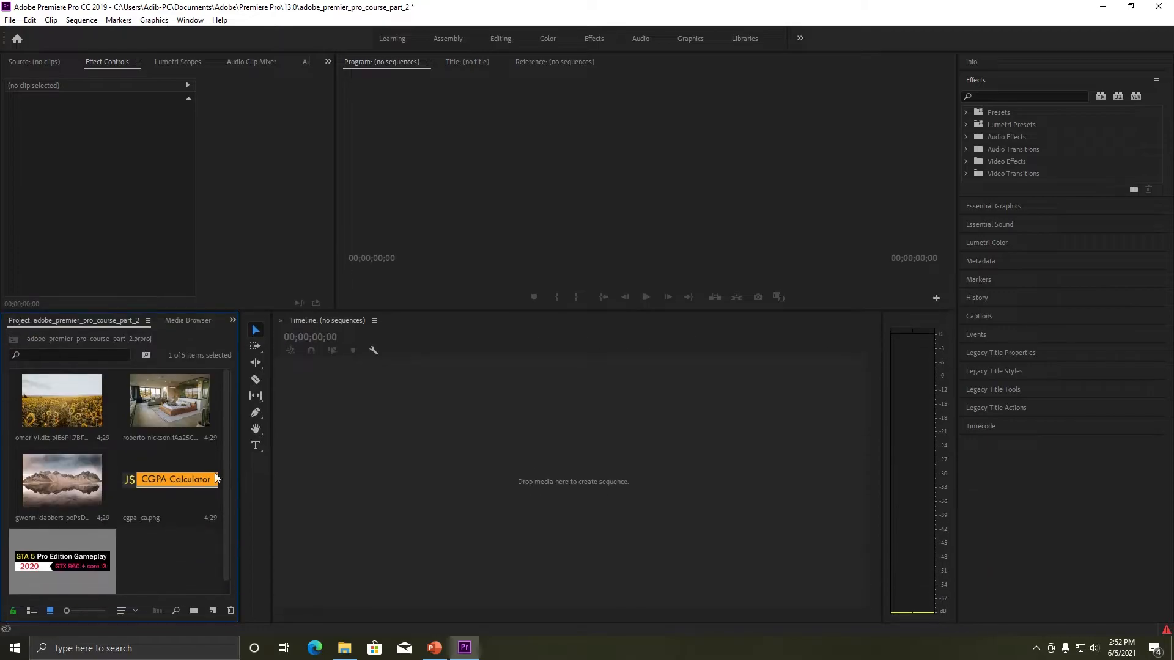
left_click_drag(240, 479, 328, 482)
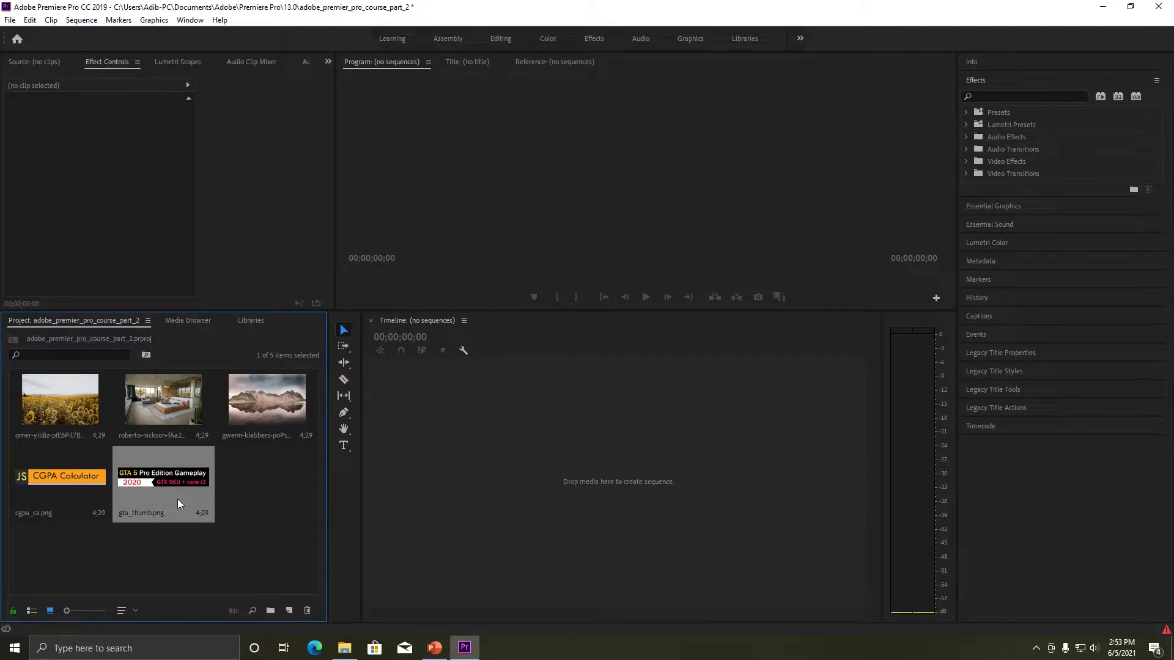
left_click(68, 486)
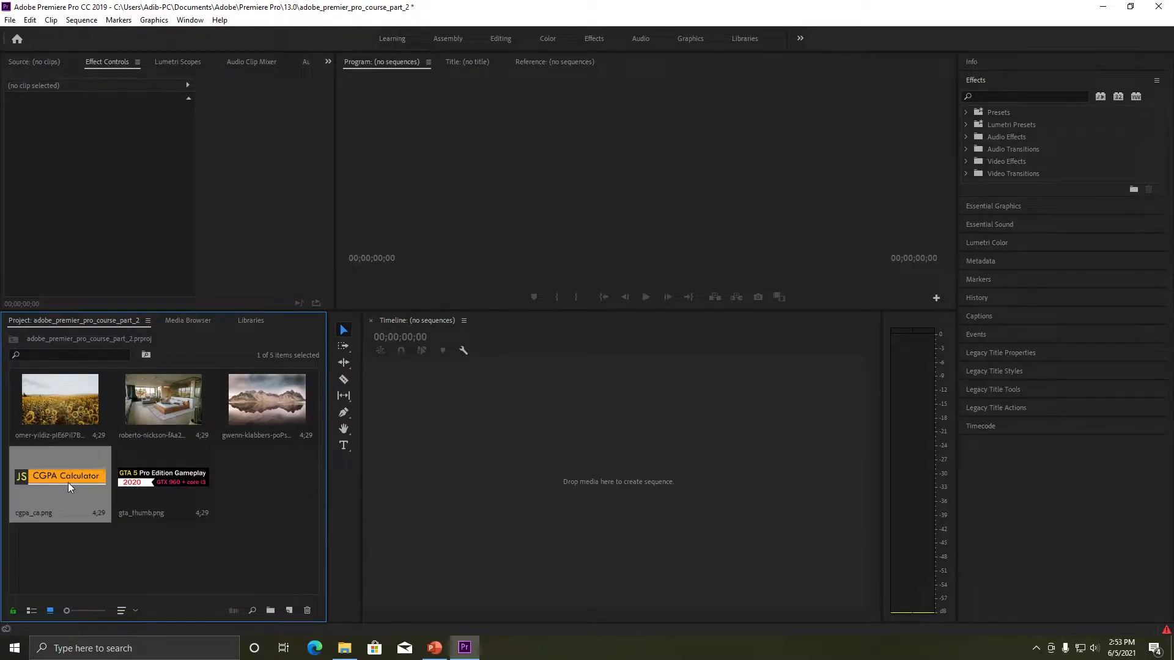
left_click(169, 484)
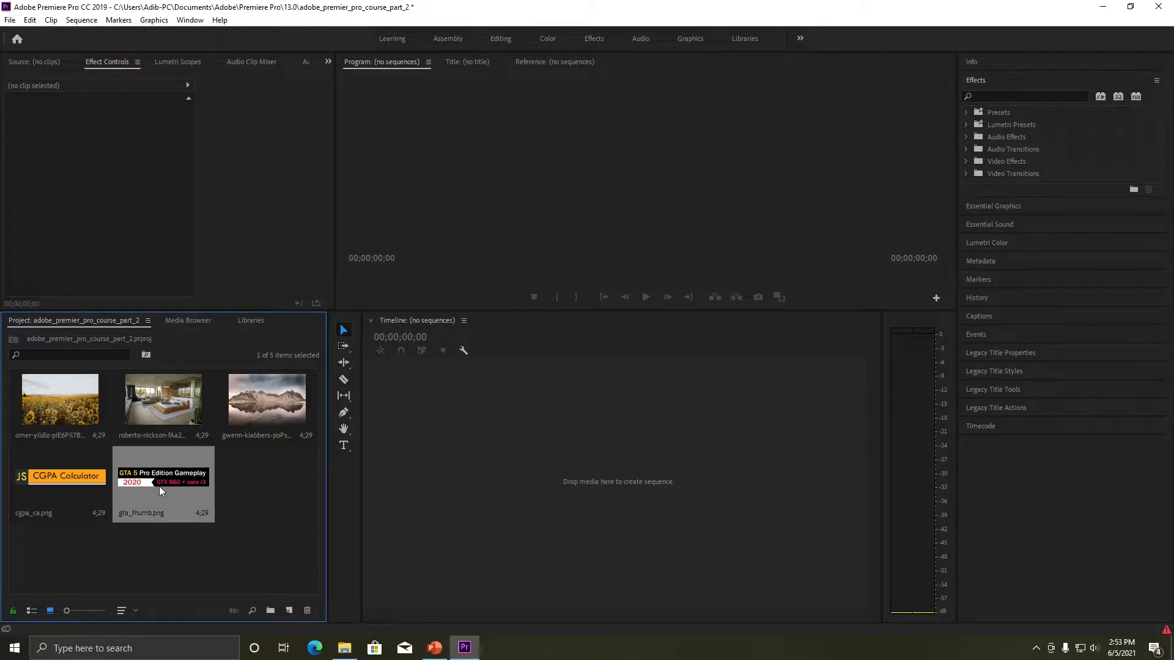
left_click(80, 416)
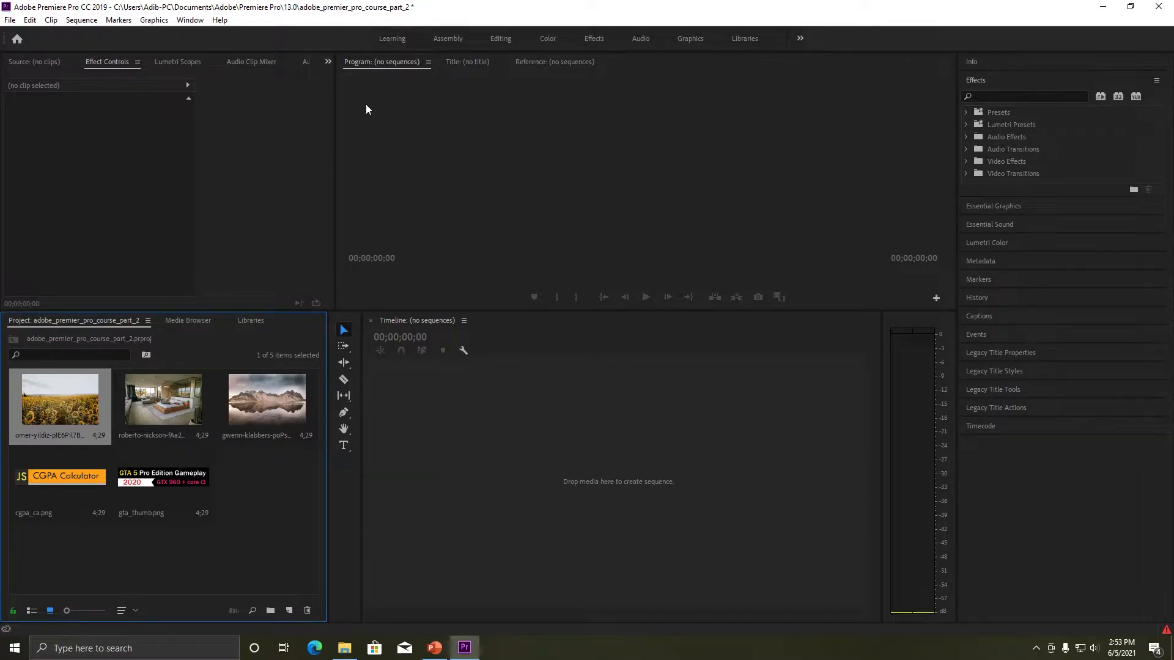
Import the spectate_fun video from the desktop's animation folder into the project and minimize the folder window
left_click_drag(470, 5, 573, 40)
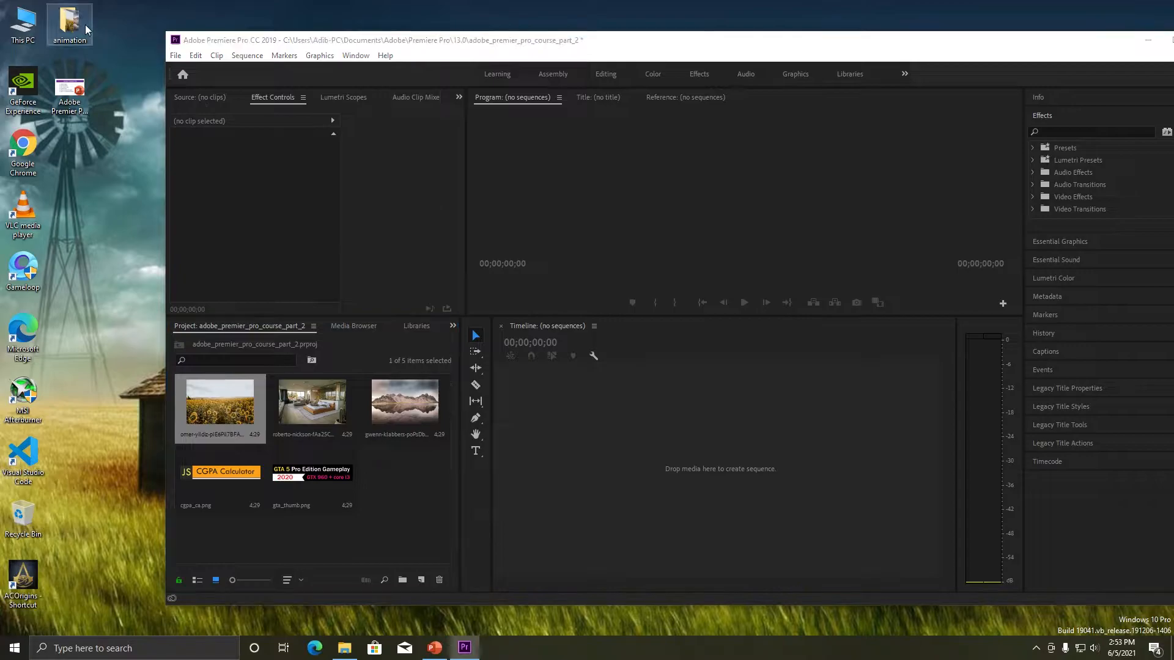
double_click(70, 24)
left_click_drag(596, 127, 724, 132)
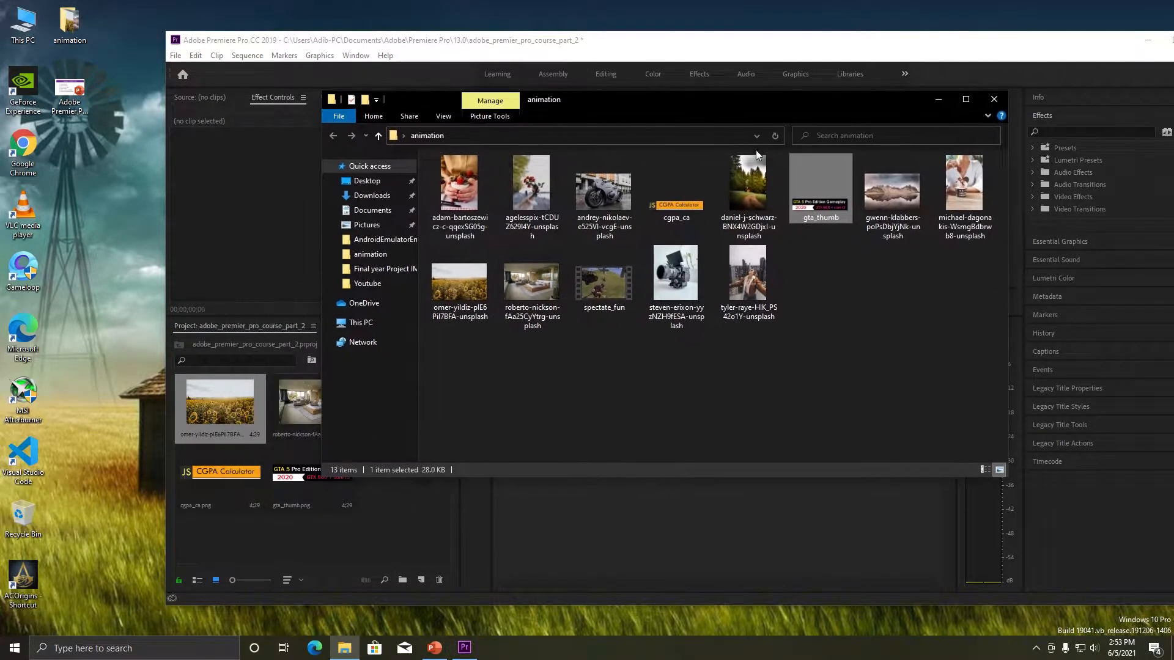
left_click_drag(602, 292, 225, 544)
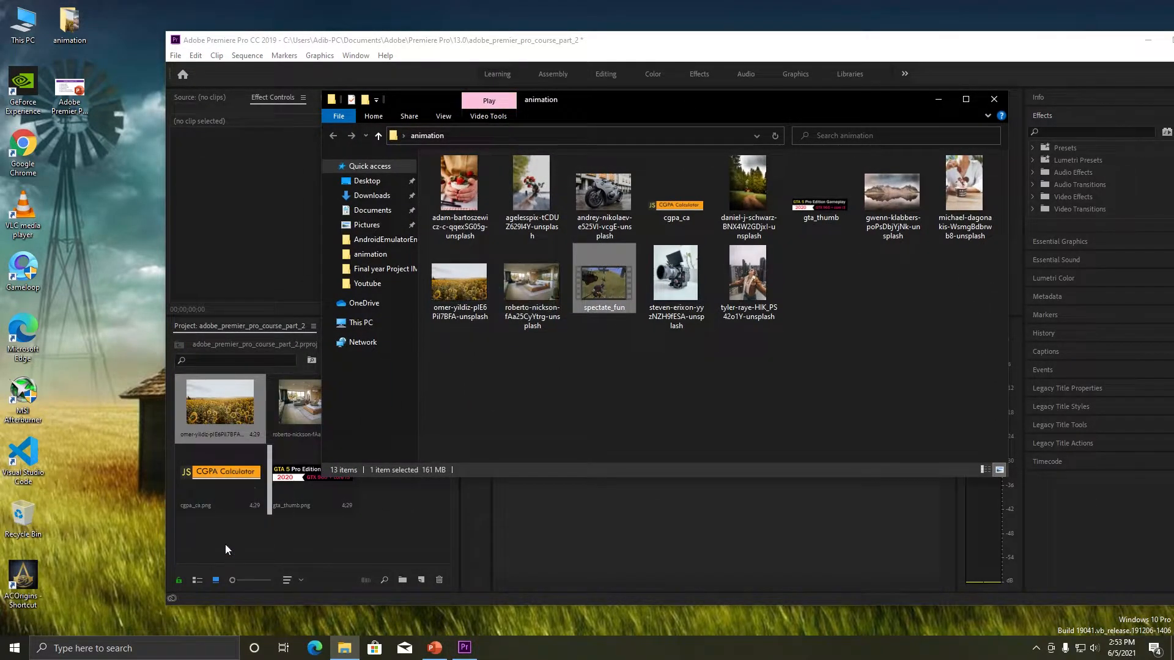
left_click(936, 100)
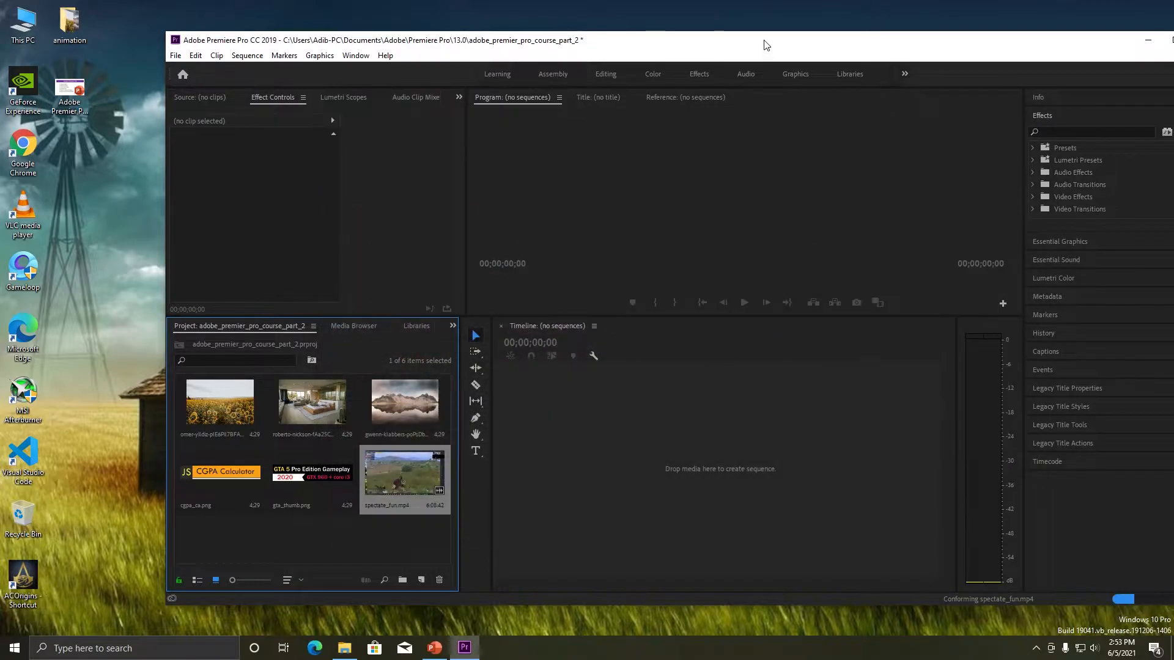
Maximize the editing window, create a sequence from spectate_fun.mp4 and widen the timeline area
double_click(766, 41)
left_click_drag(331, 487, 243, 476)
left_click_drag(160, 554, 456, 488)
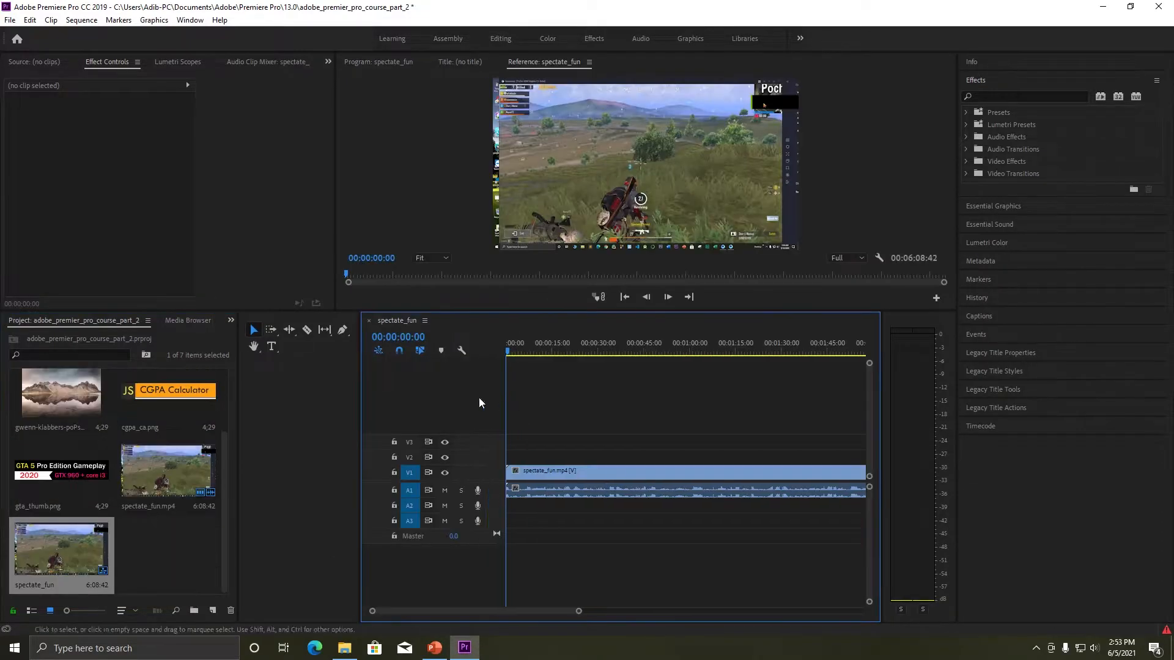
left_click_drag(365, 444, 252, 445)
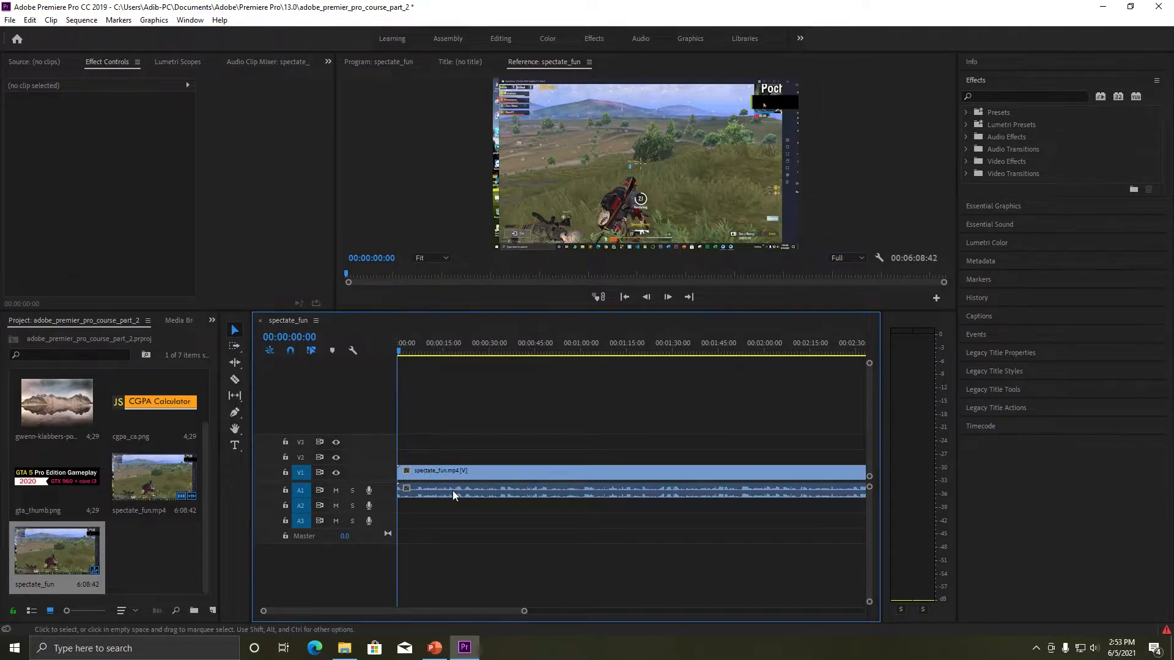
left_click_drag(251, 497, 213, 490)
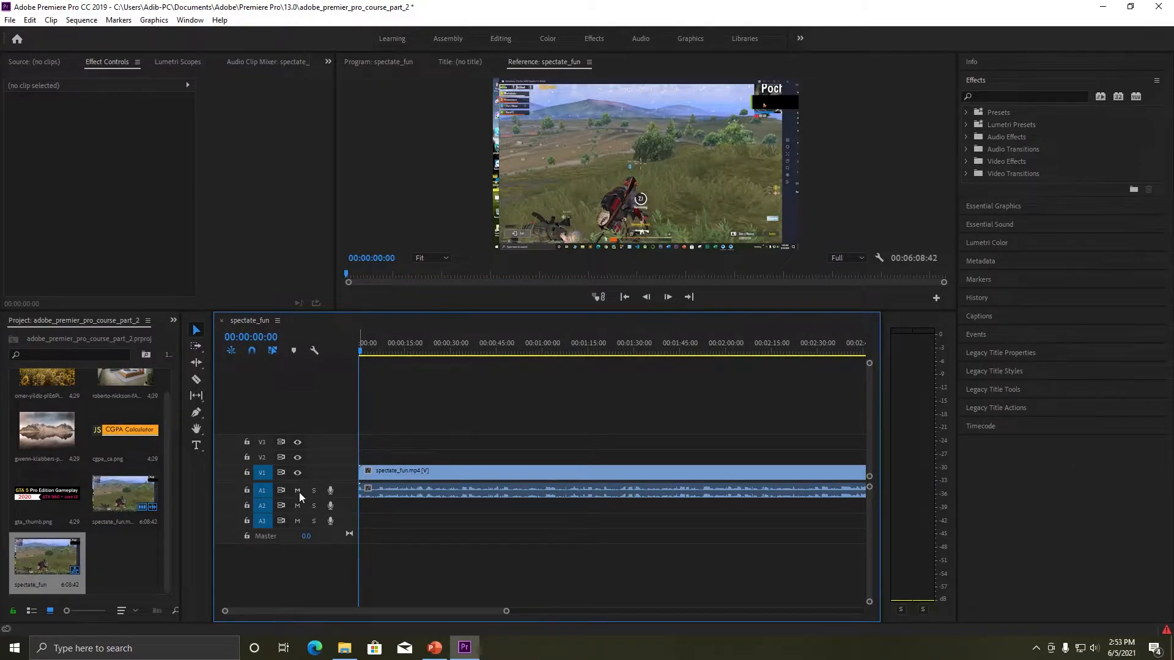
Mute audio track A1 and move the playhead to 00:00:24:24 in the spectate_fun sequence
left_click(298, 491)
left_click_drag(561, 654, 666, 655)
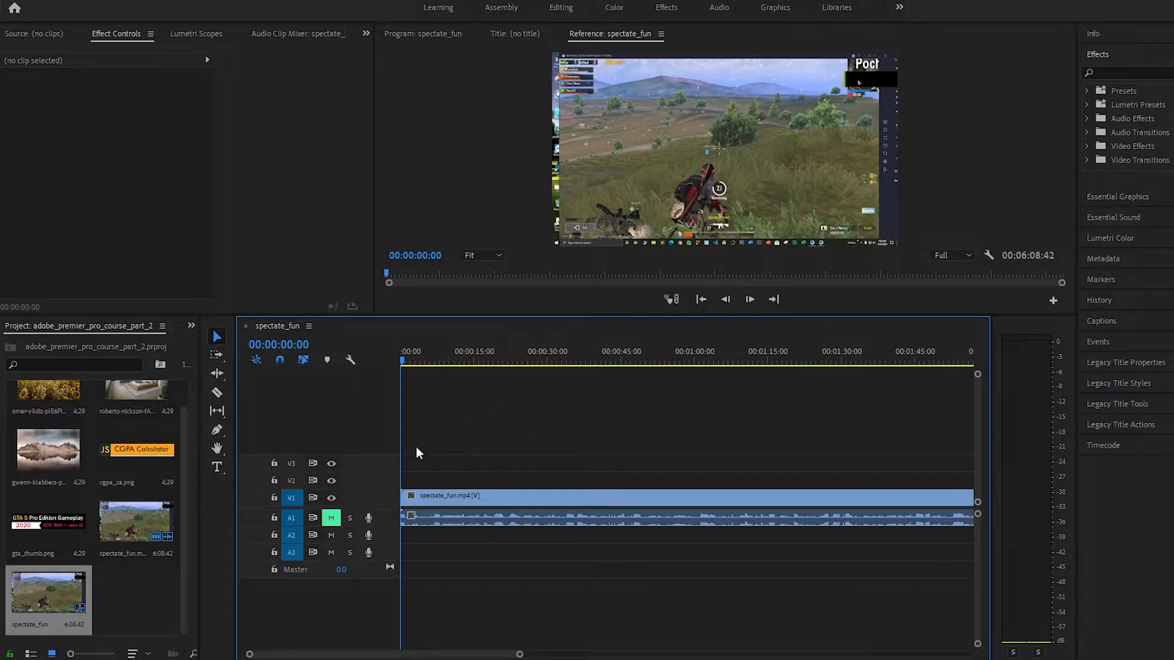
left_click_drag(402, 360, 513, 362)
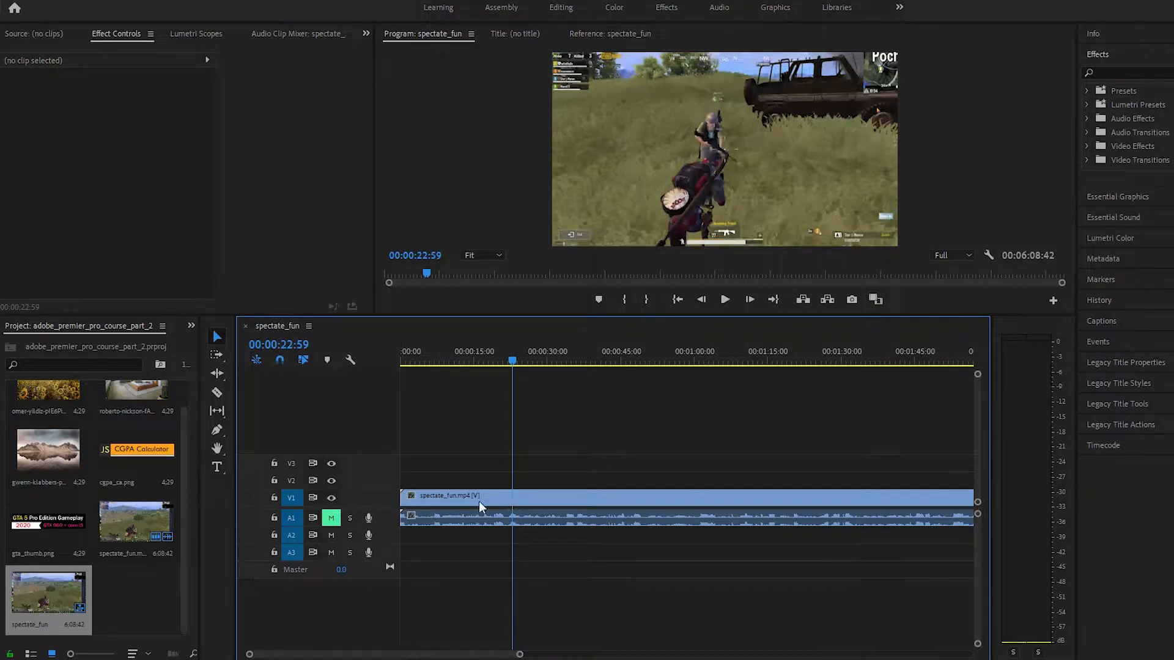
left_click(520, 361)
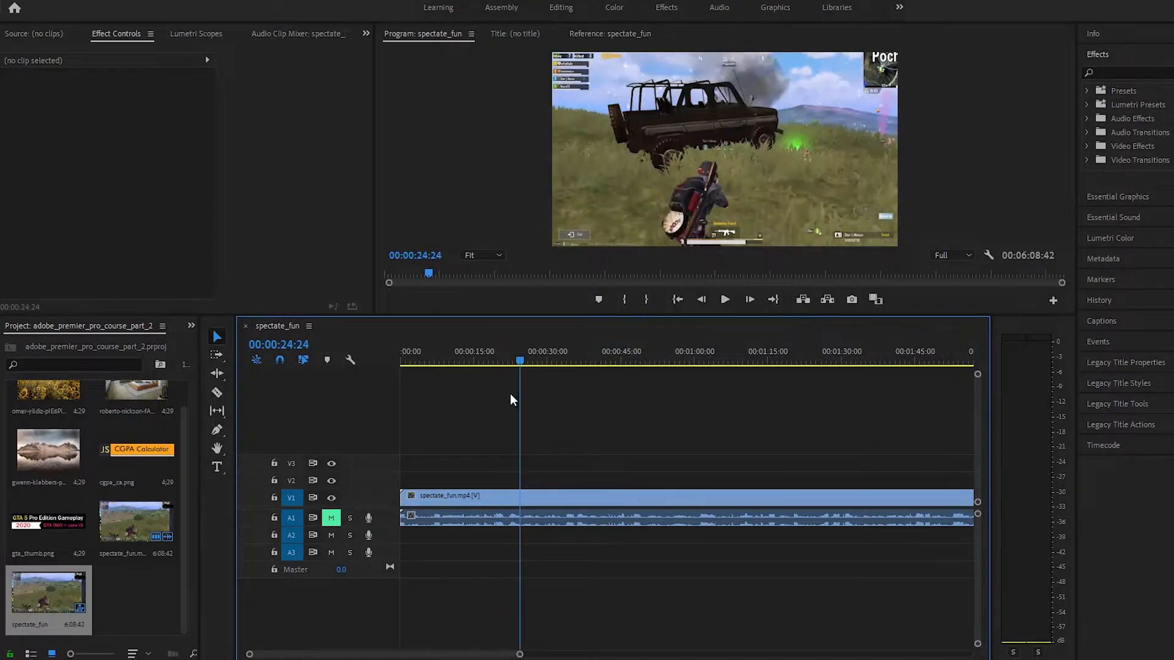
Ripple trim spectate_fun.mp4's start up to the playhead and place gta_thumb.png on track V2 at the sequence start
key("q")
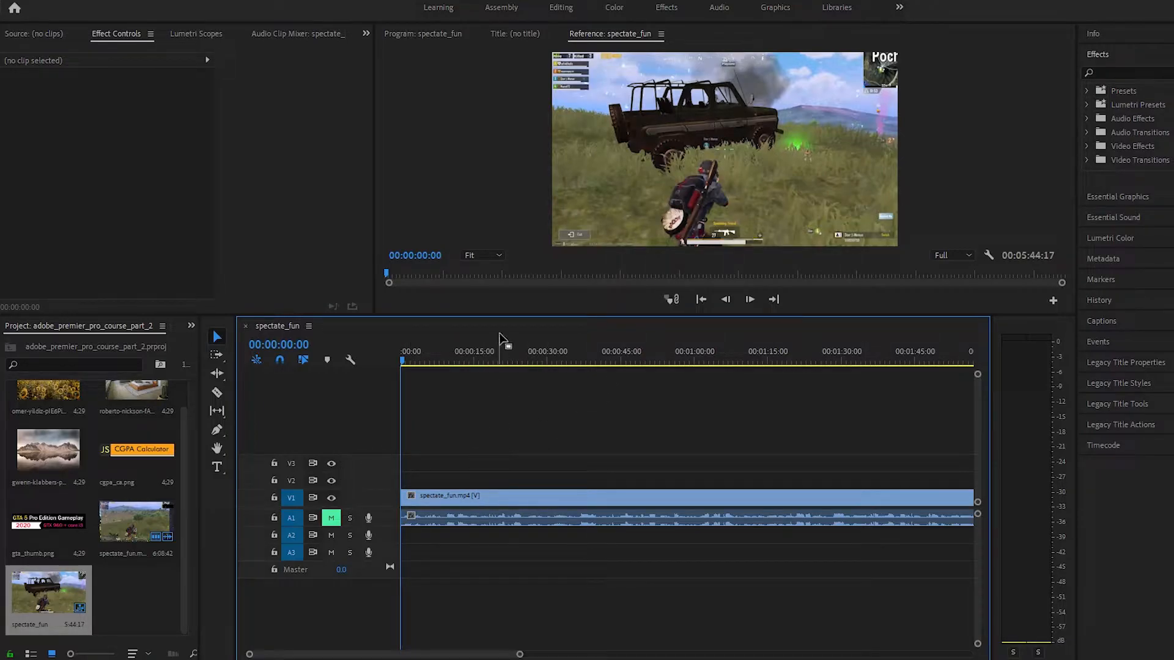
left_click_drag(512, 317, 513, 305)
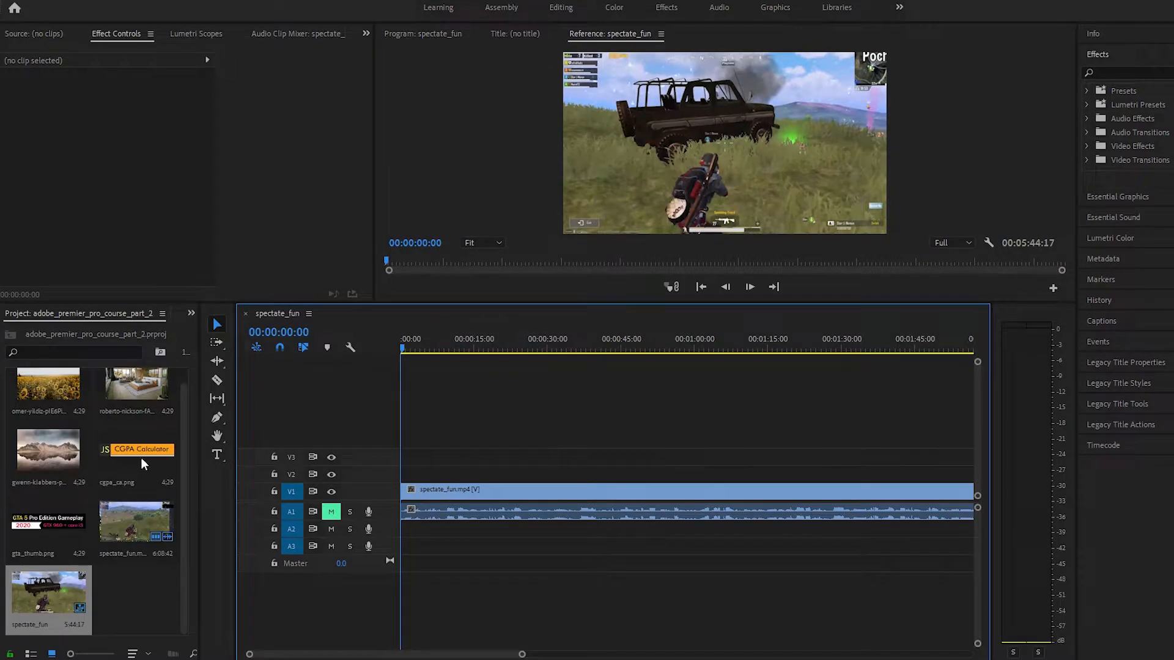
left_click(39, 525)
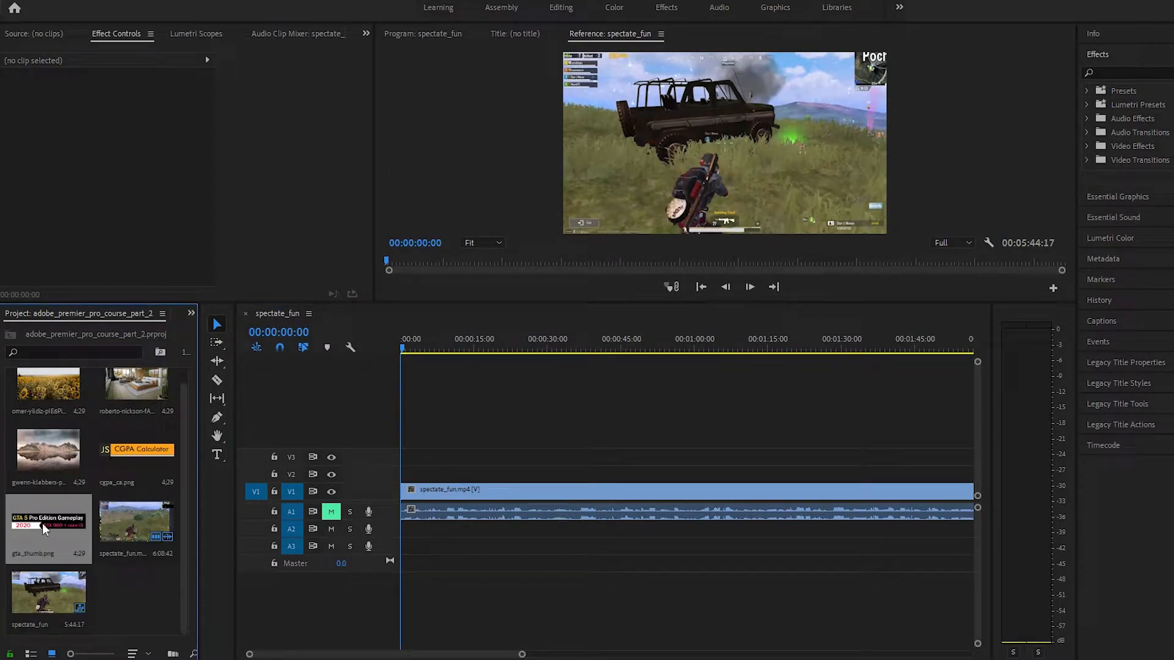
left_click_drag(38, 524, 420, 476)
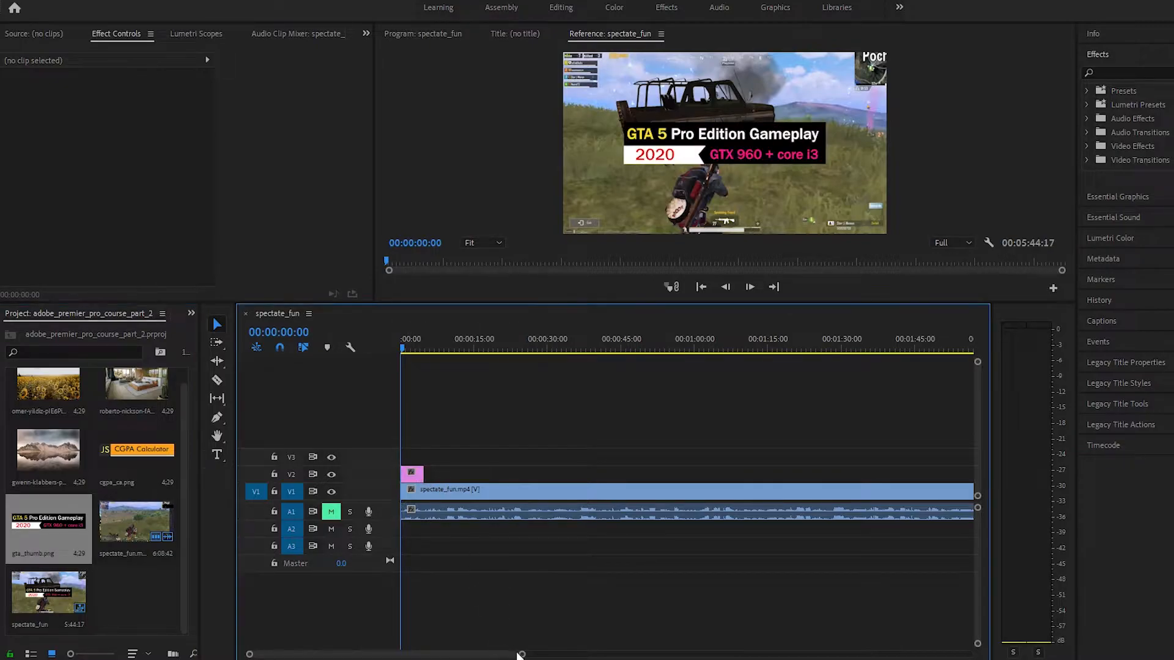
left_click_drag(523, 654, 442, 659)
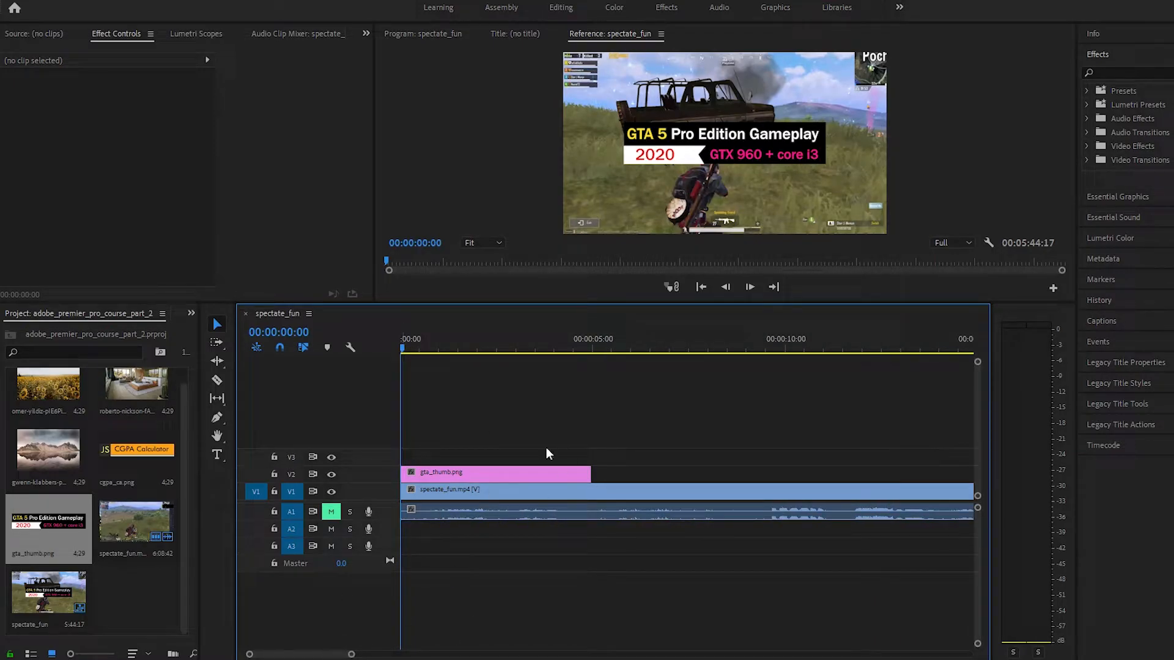
Enlarge the video preview area and show the effect controls of the gta_thumb.png clip with enough room to read them
left_click_drag(589, 308, 566, 459)
left_click_drag(378, 294, 227, 287)
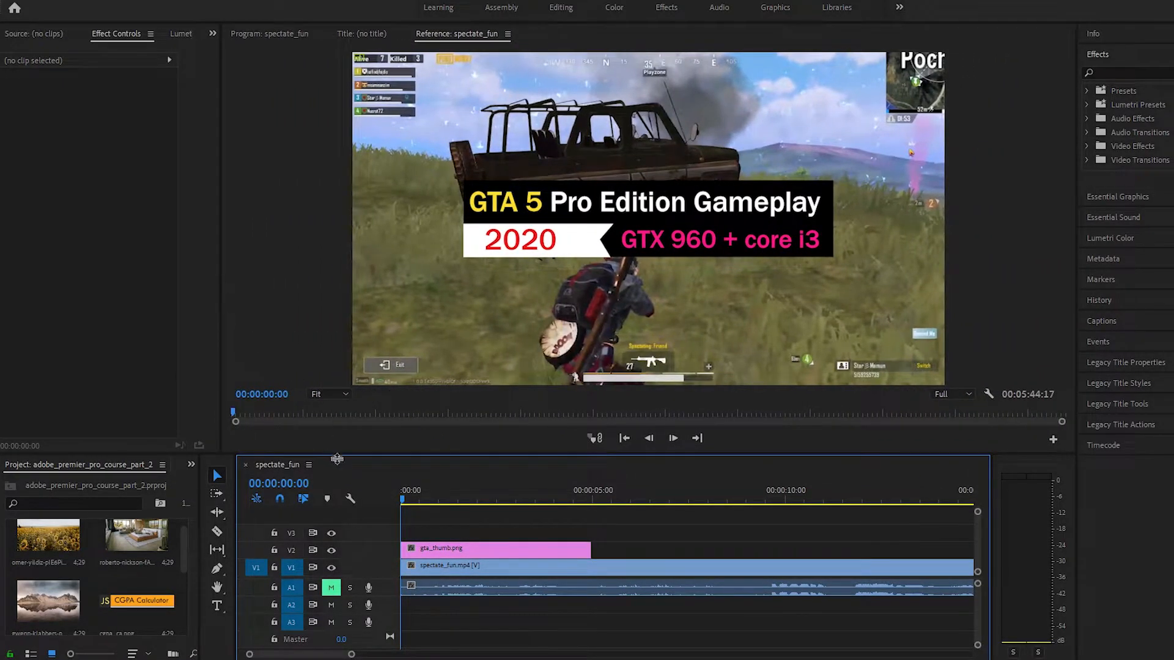
left_click_drag(337, 459, 338, 438)
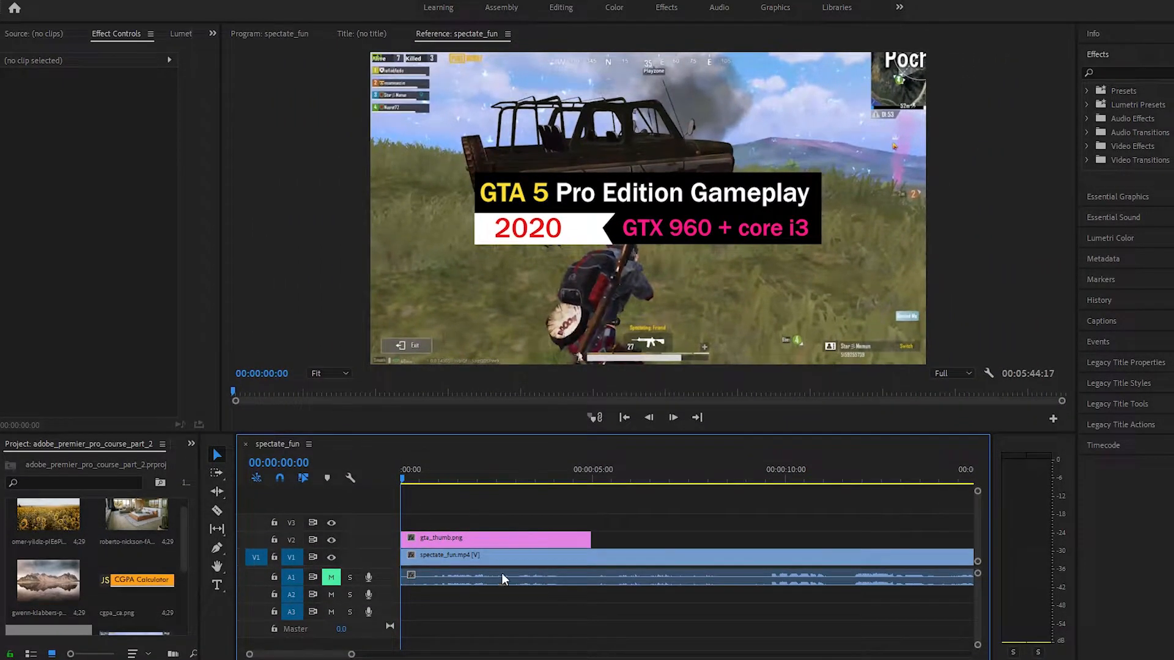
left_click(460, 541)
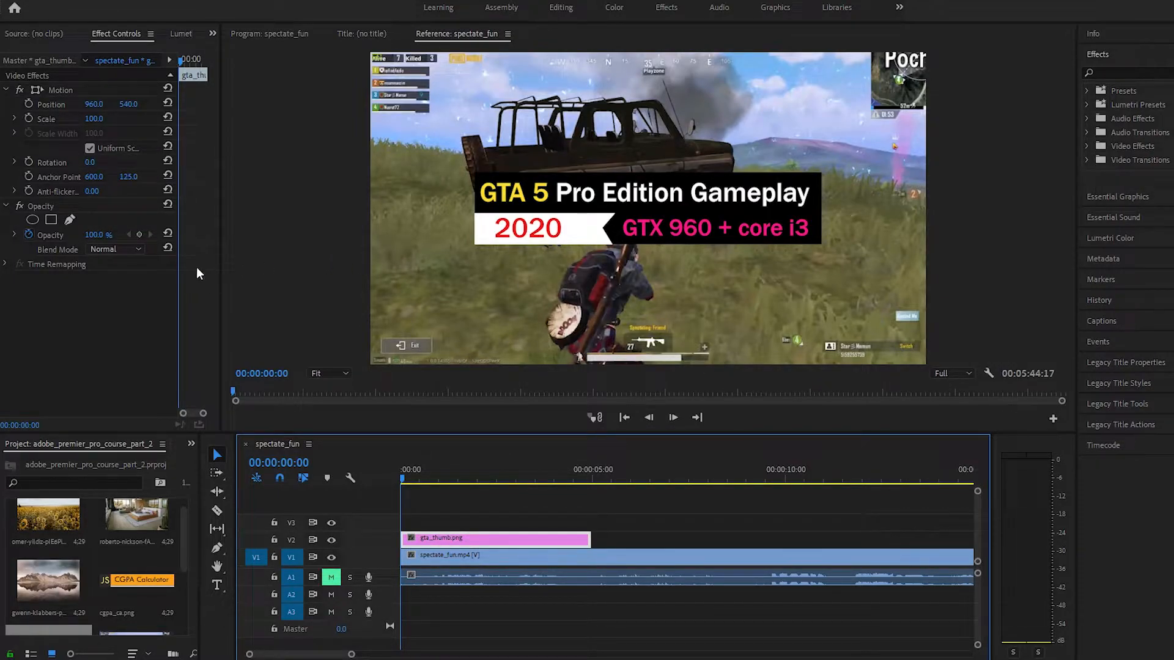
left_click_drag(228, 229, 263, 231)
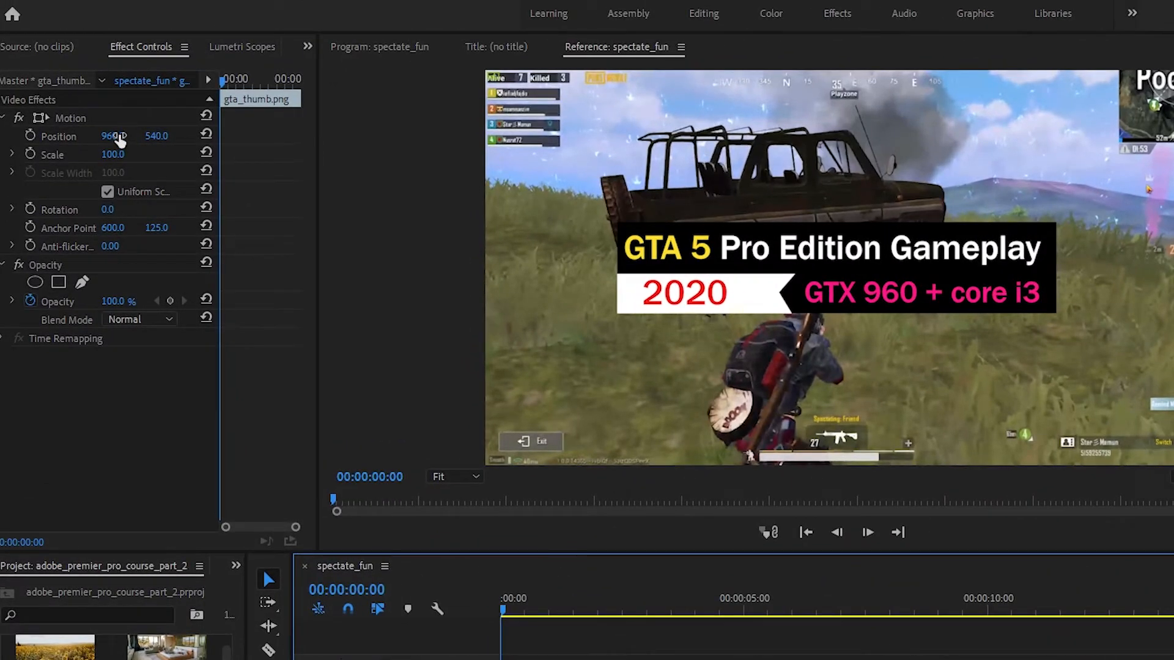
Try position 964, 558, scale 106 and rotation 15° on gta_thumb.png and reset all three parameters
mouse_move(119, 140)
left_mouse_down()
mouse_move(159, 139)
mouse_move(42, 139)
mouse_move(104, 139)
left_mouse_up()
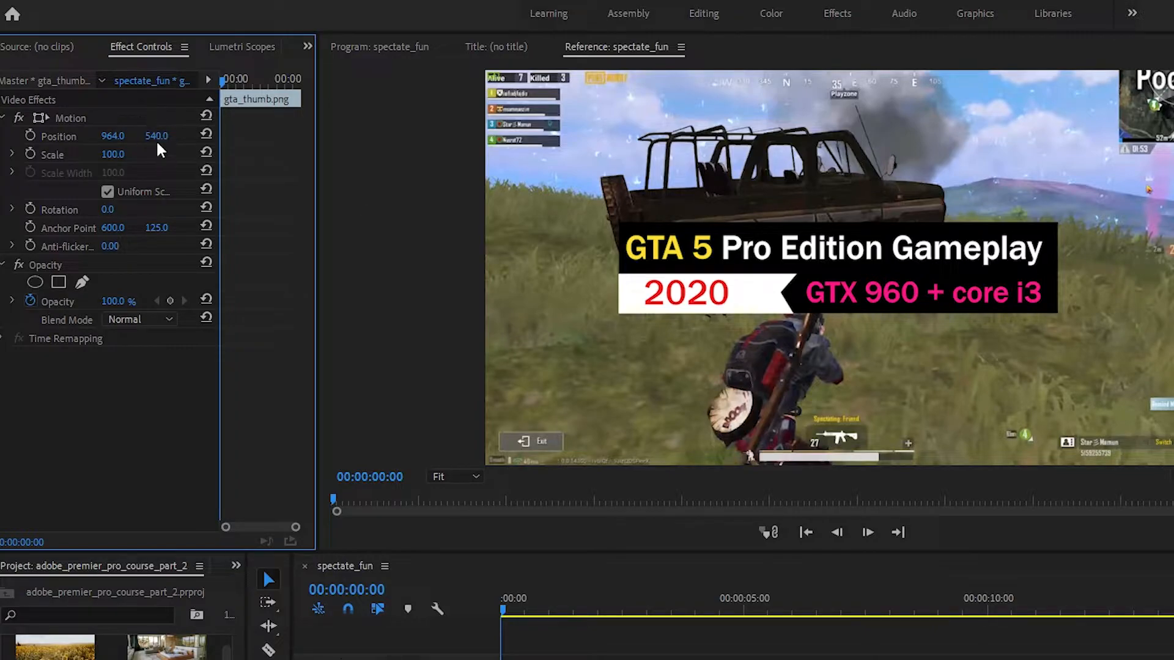
mouse_move(156, 136)
left_mouse_down()
mouse_move(262, 136)
mouse_move(124, 135)
mouse_move(168, 135)
left_mouse_up()
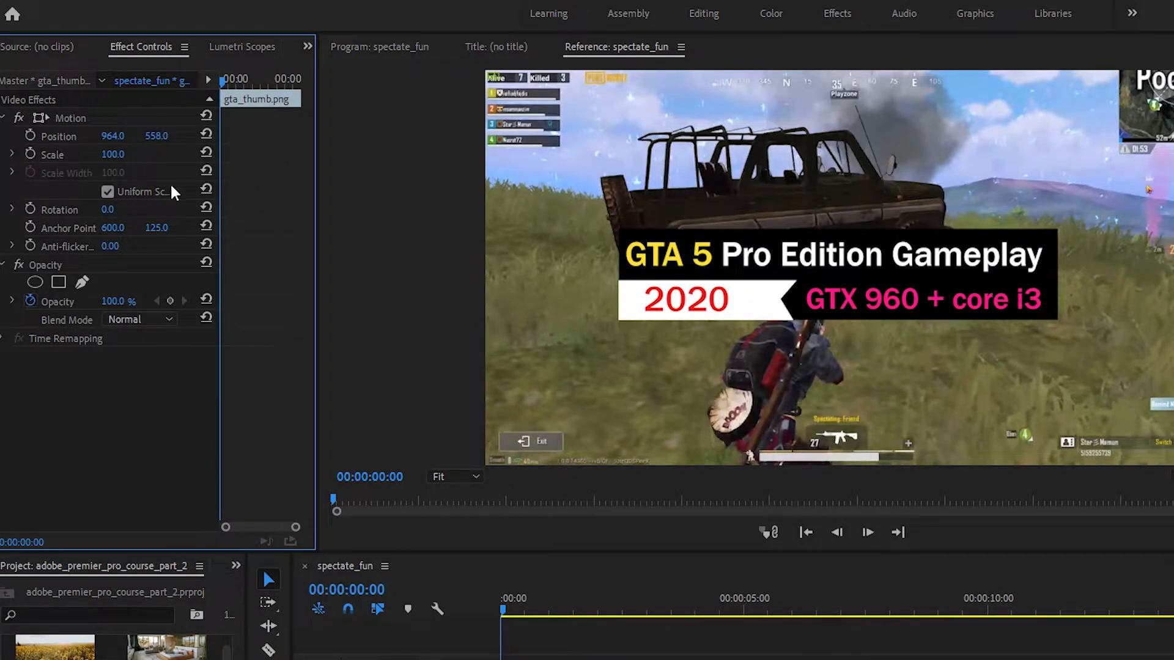
mouse_move(112, 160)
left_mouse_down()
mouse_move(170, 157)
mouse_move(79, 158)
mouse_move(146, 158)
mouse_move(128, 158)
left_mouse_up()
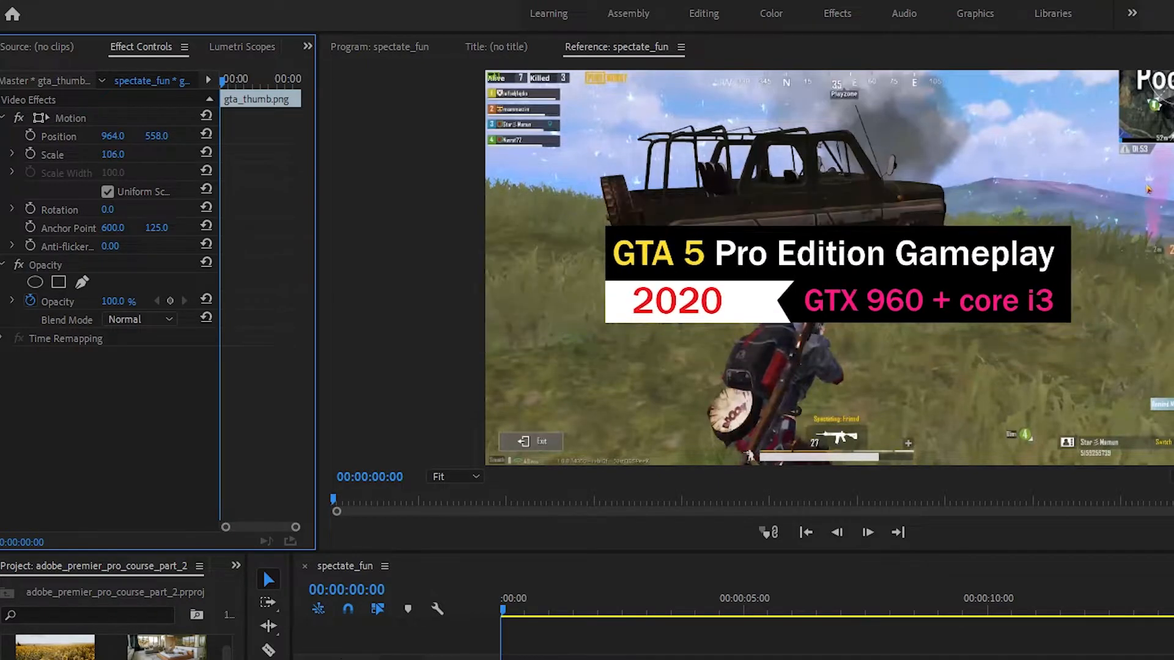
left_click_drag(109, 210, 208, 228)
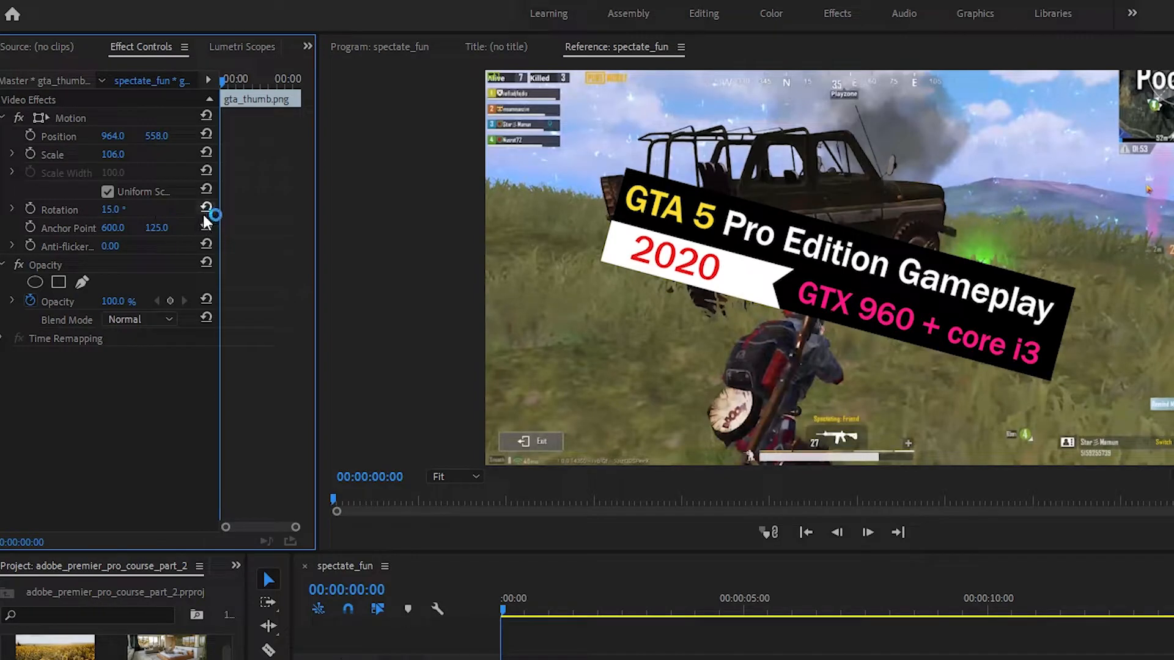
left_click(207, 212)
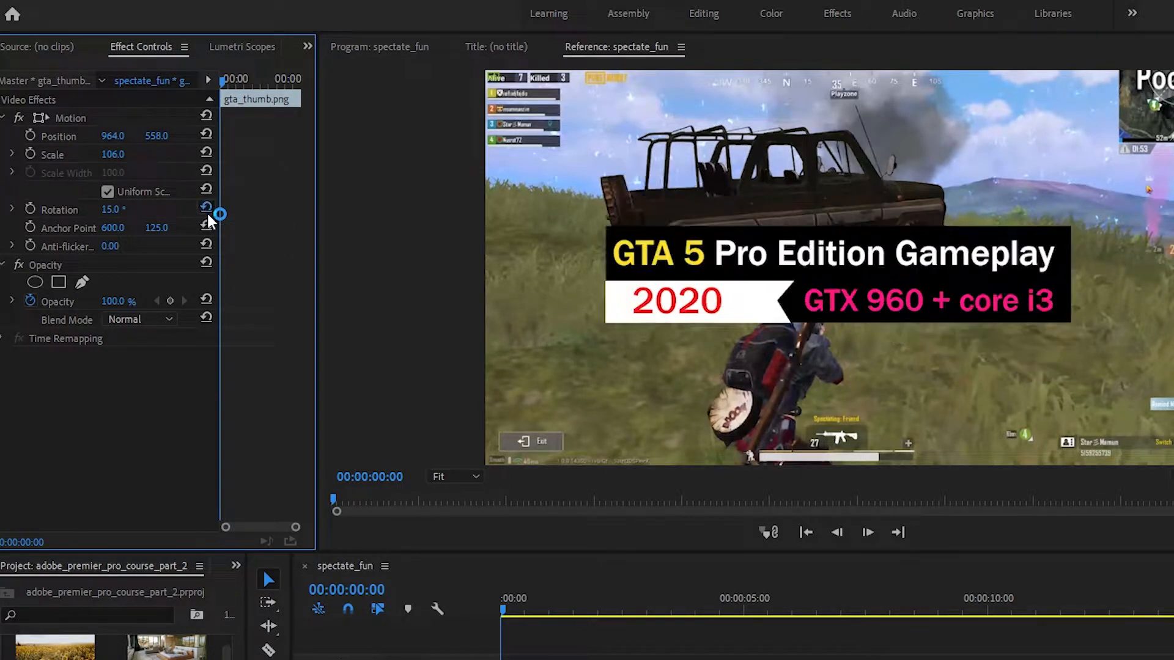
left_click(207, 133)
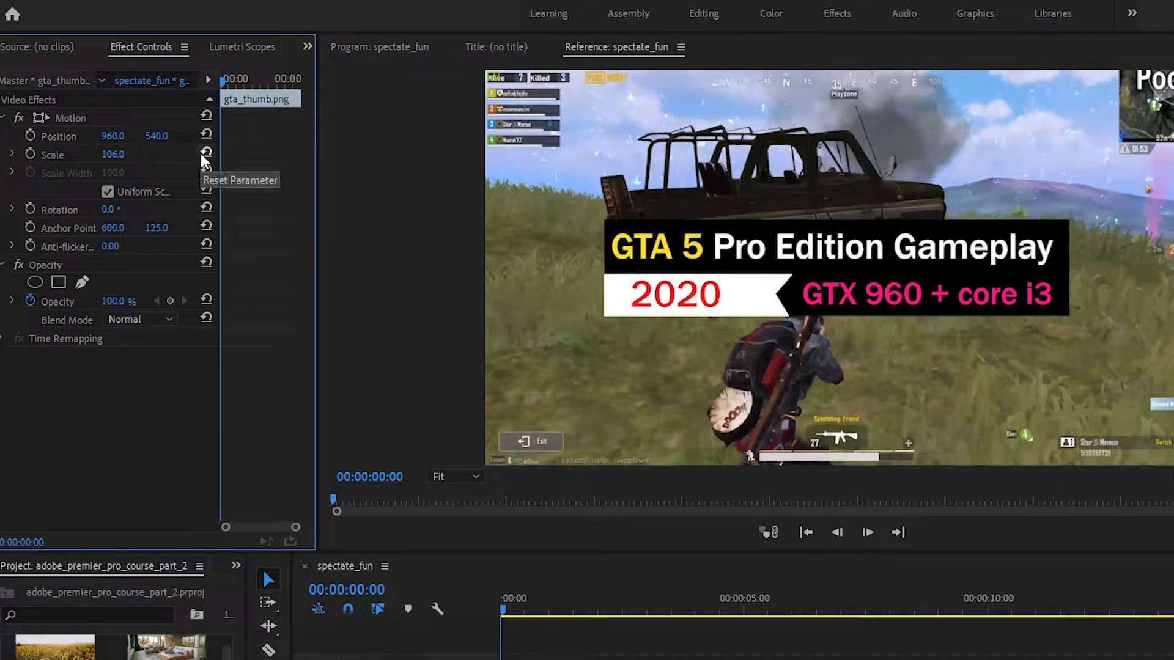
left_click(206, 153)
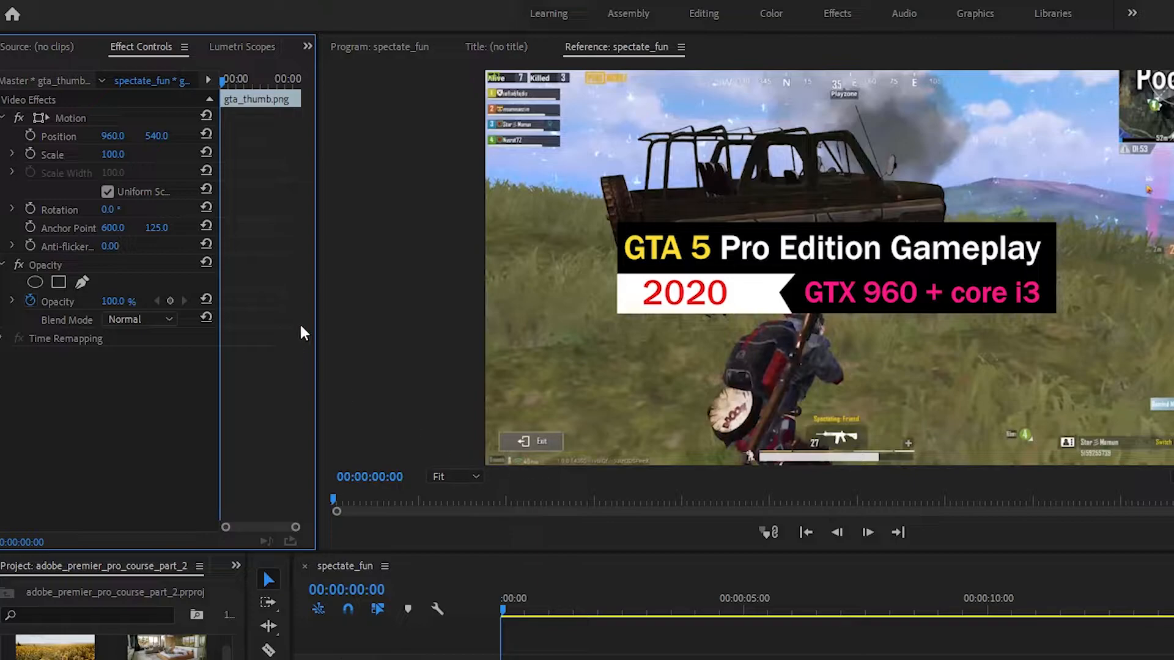
Enable keyframe animation for gta_thumb.png's Position and Scale at 00:00:00:00
left_click_drag(324, 325, 446, 326)
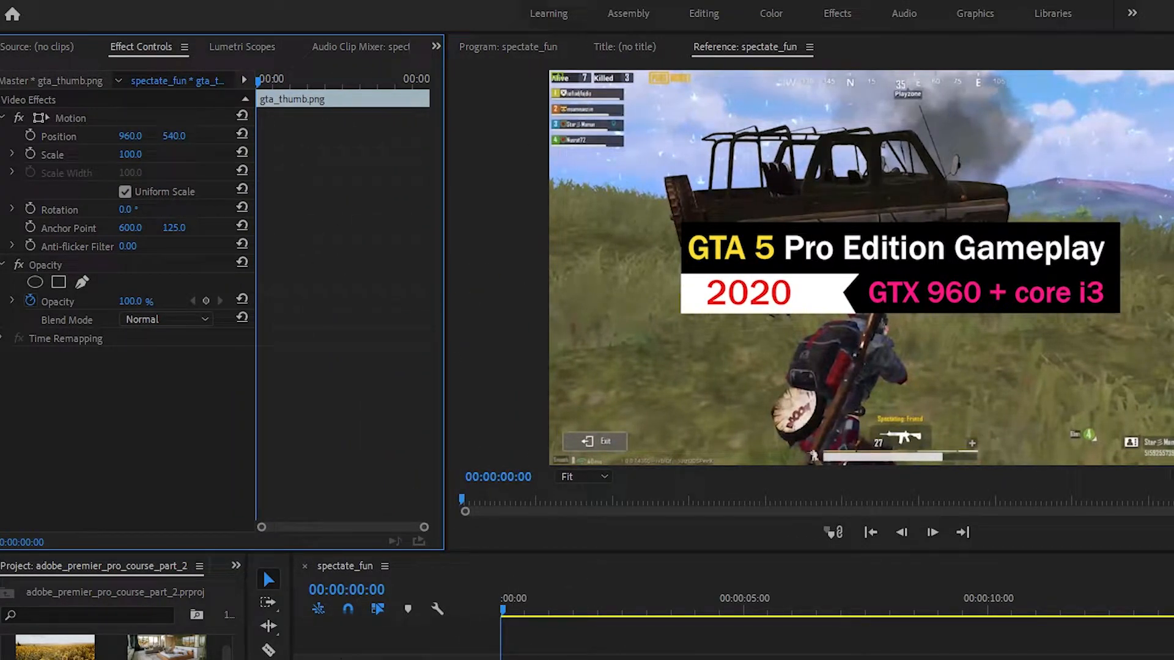
left_click(503, 609)
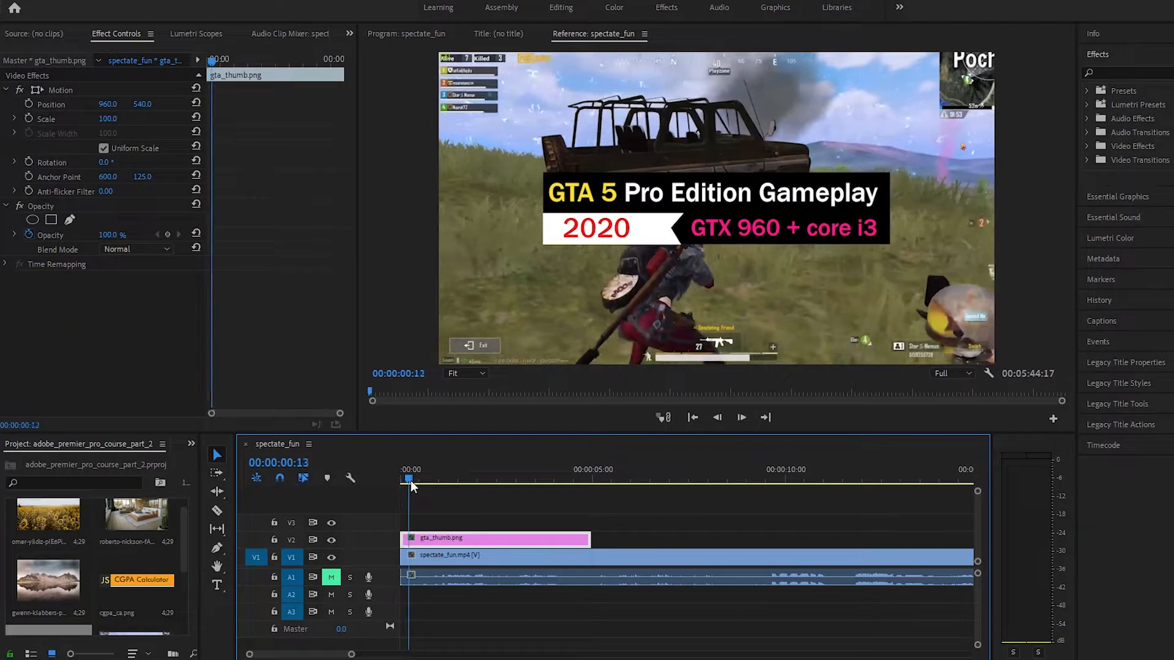
left_click_drag(409, 479, 417, 482)
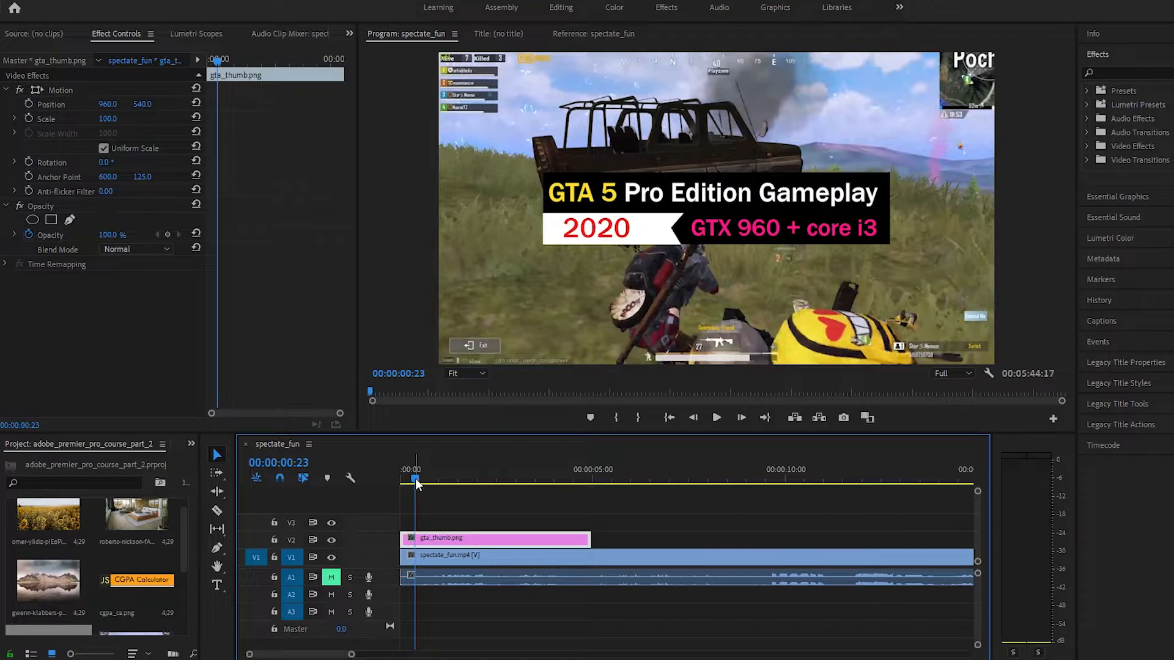
left_click_drag(416, 478, 402, 480)
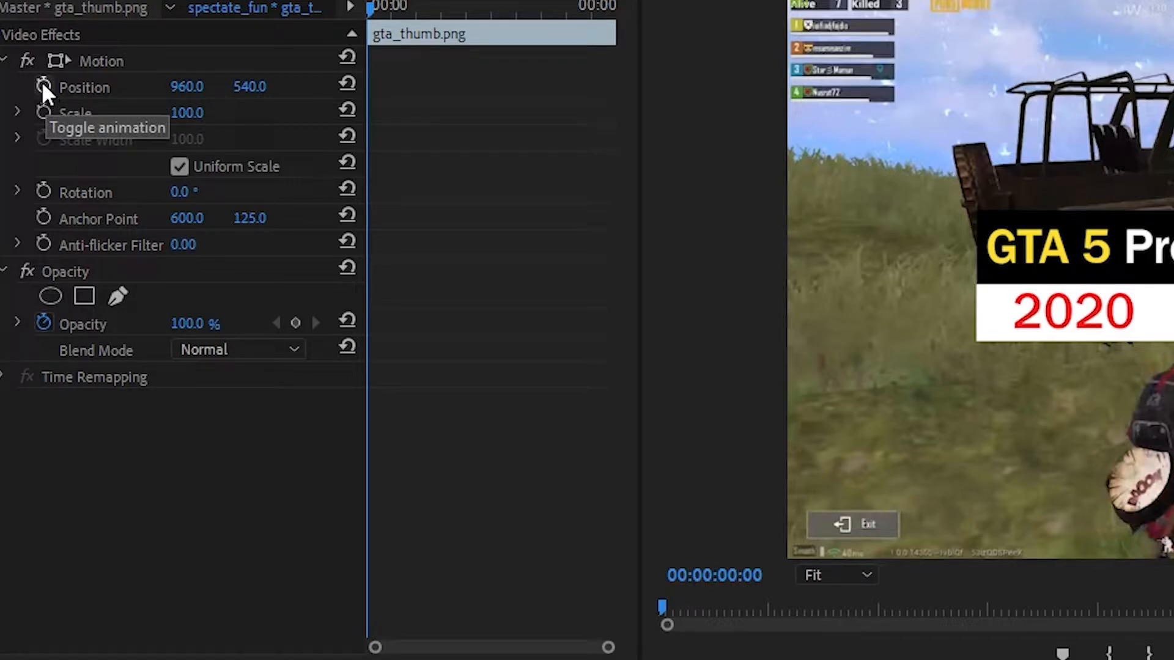
left_click(44, 86)
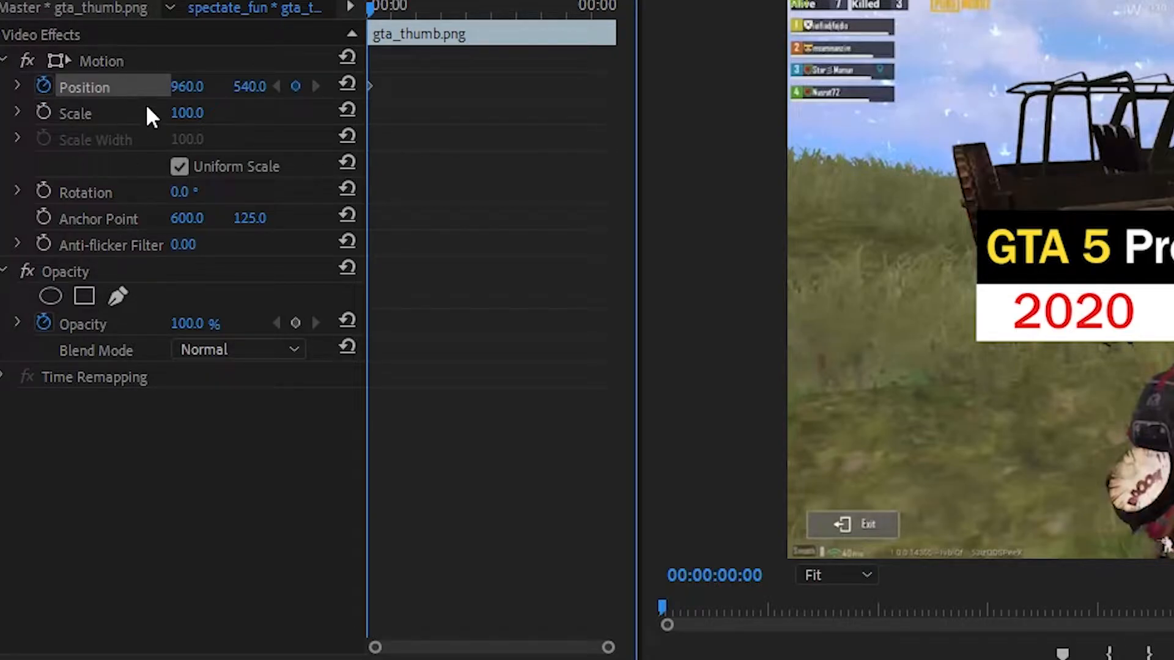
left_click(43, 114)
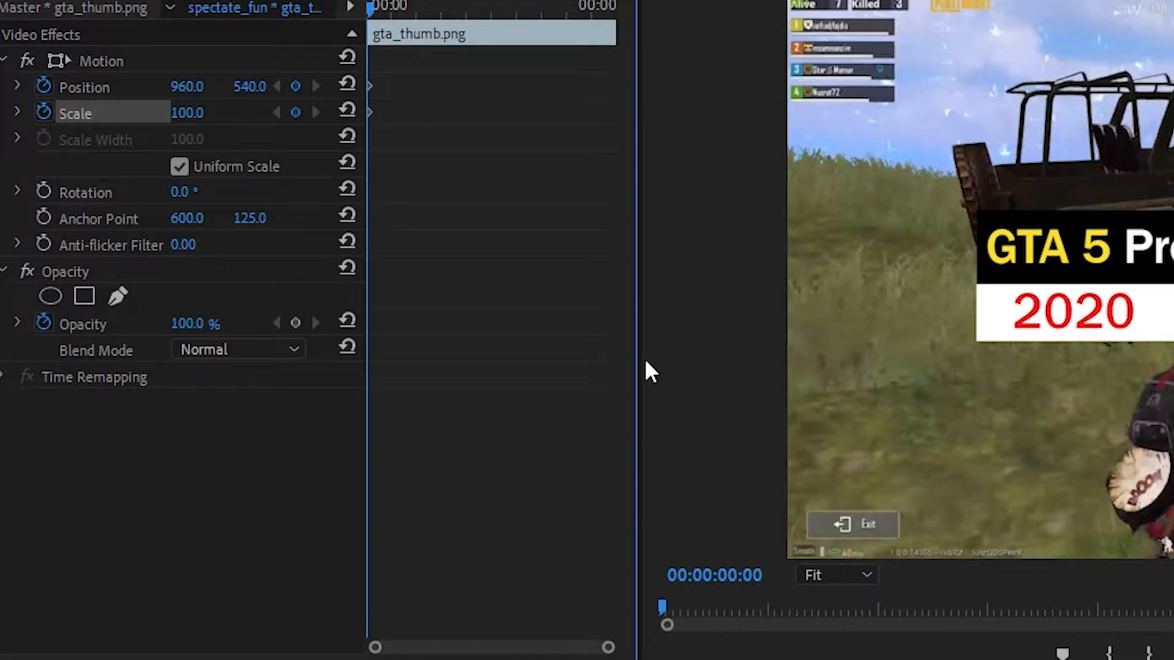
Set the temporal interpolation of the first Position and Scale keyframes of gta_thumb.png to Ease In
mouse_move(647, 335)
left_mouse_down()
mouse_move(456, 325)
mouse_move(644, 334)
left_mouse_up()
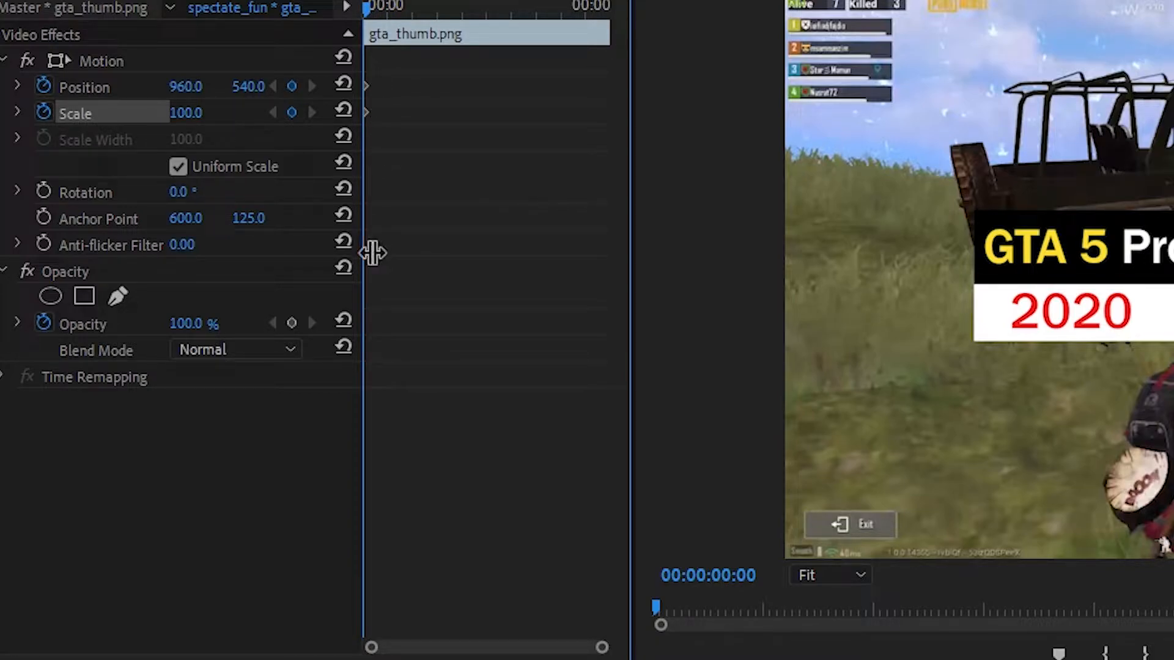
left_click_drag(372, 254, 330, 231)
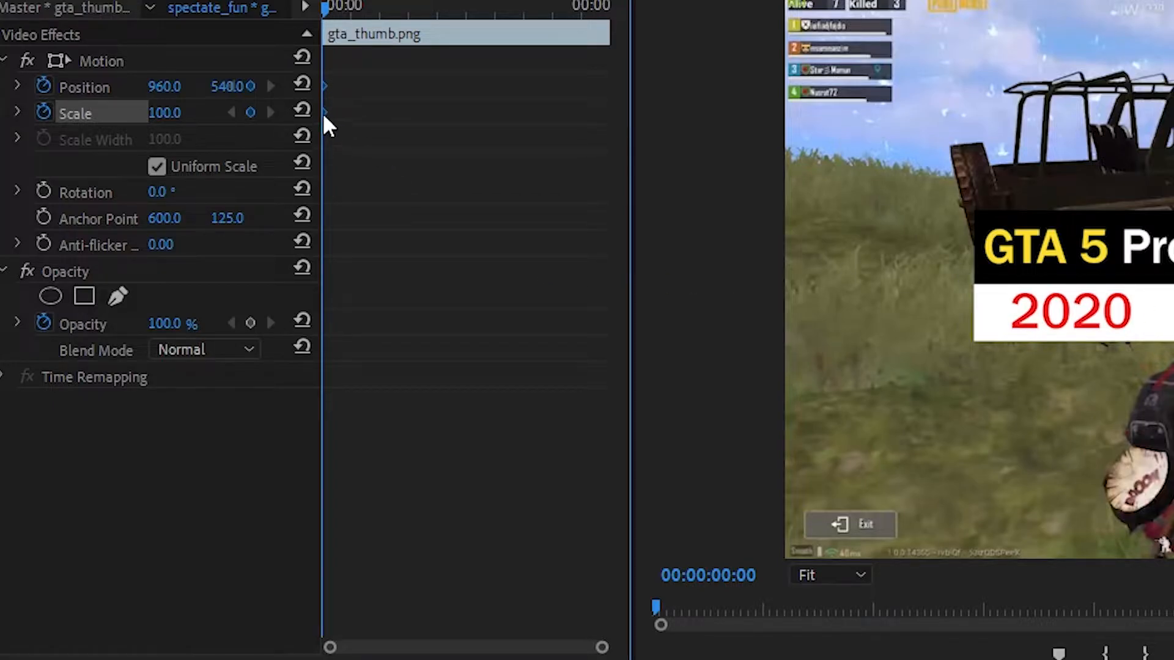
right_click(327, 89)
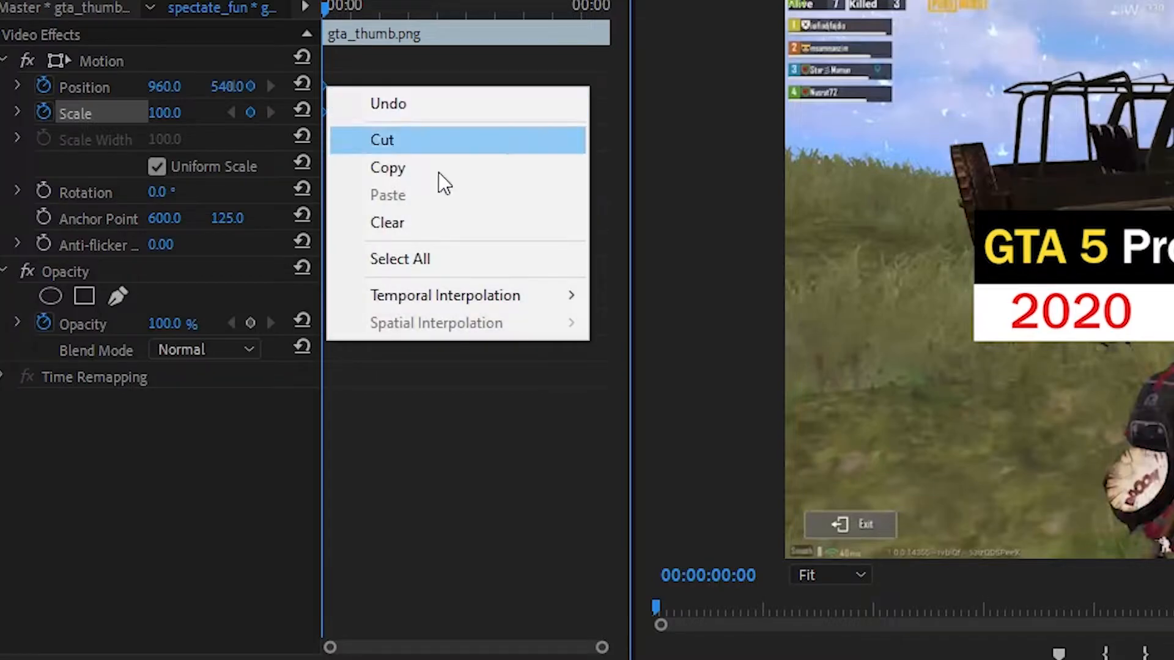
mouse_move(431, 303)
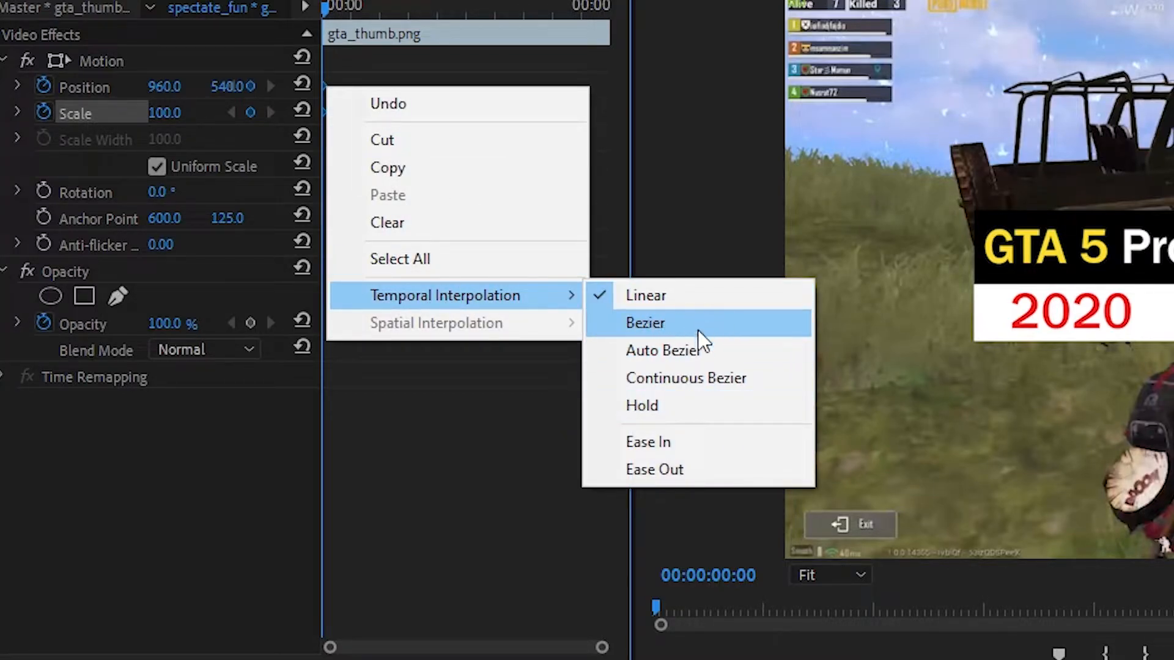
left_click(674, 446)
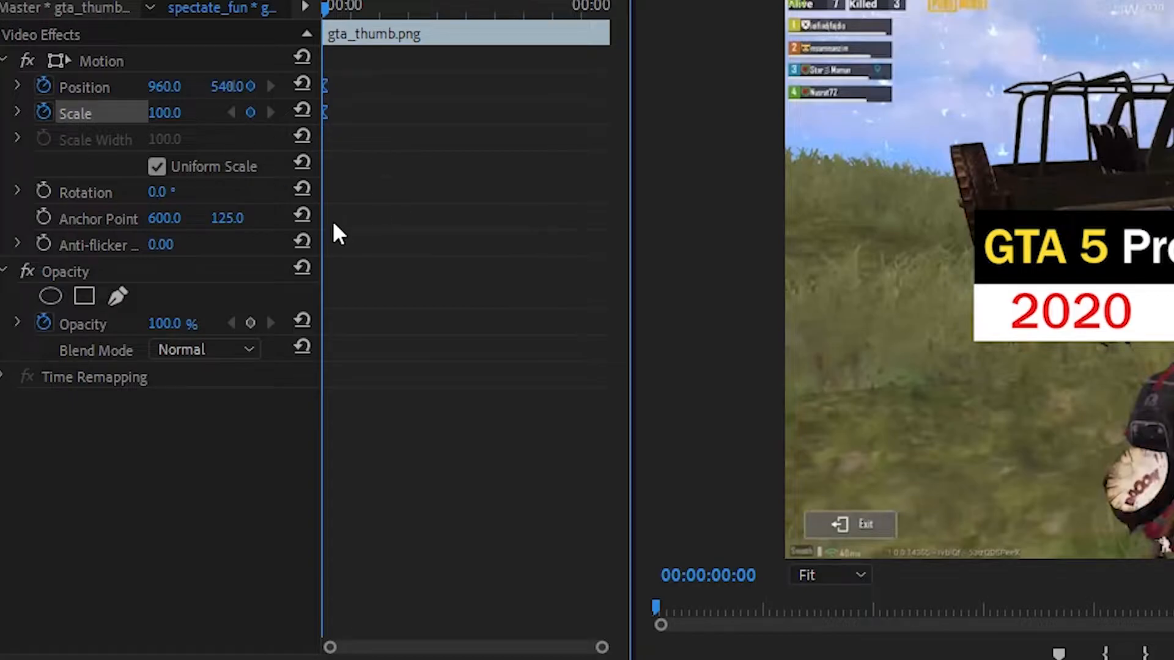
left_click_drag(332, 238, 375, 238)
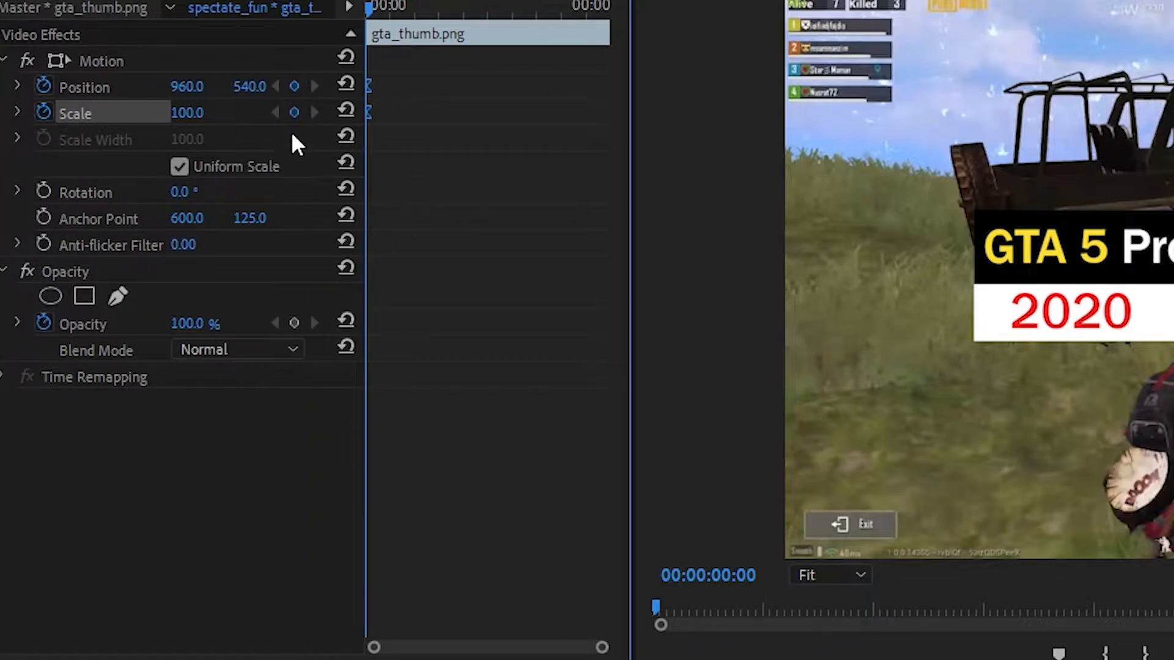
left_click_drag(642, 223, 674, 225)
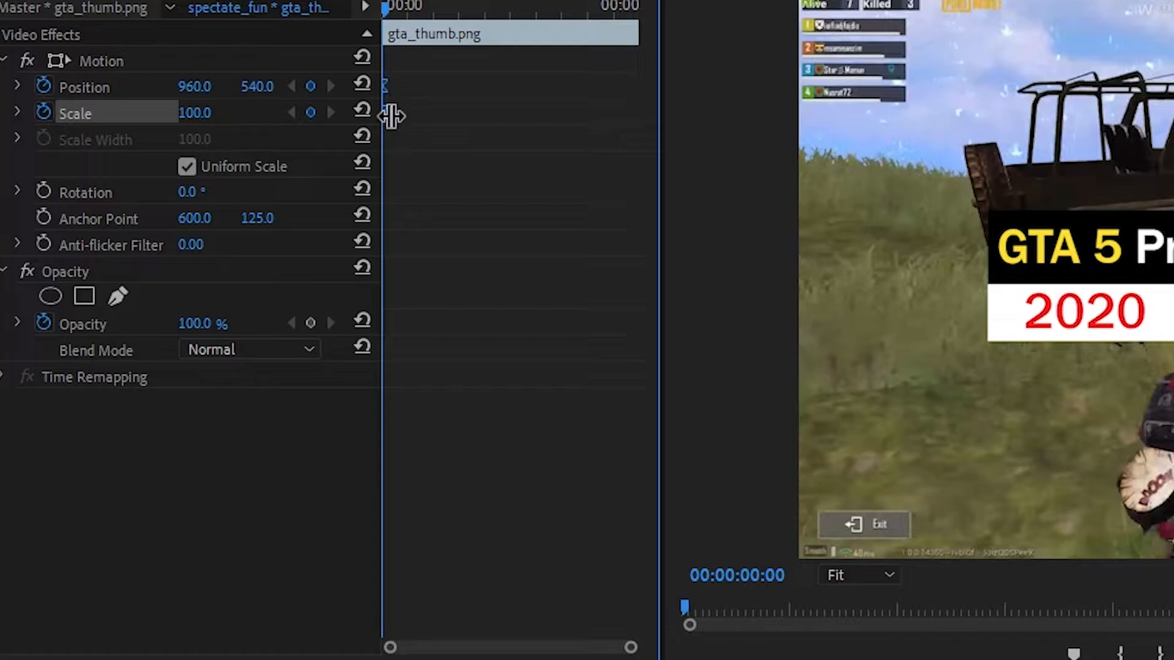
Move gta_thumb.png out of the frame at its first keyframe by setting its position to -607, 900
left_click_drag(217, 91, 177, 86)
left_click_drag(257, 86, 393, 86)
left_click_drag(203, 88, 58, 89)
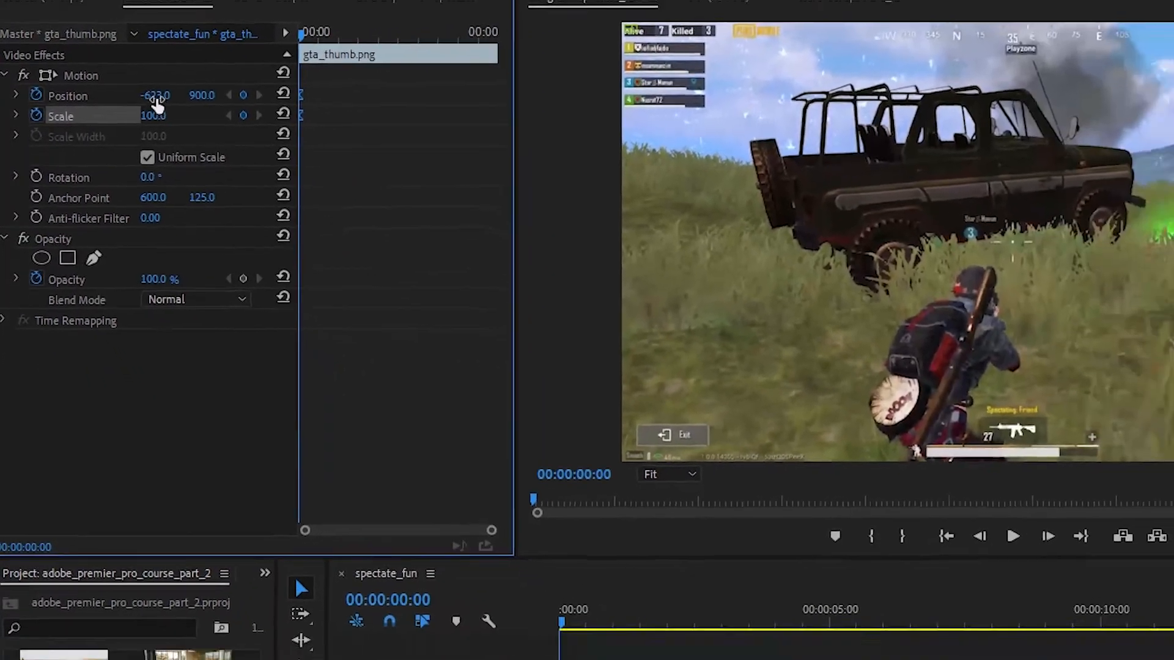
mouse_move(211, 90)
left_mouse_down()
mouse_move(510, 91)
mouse_move(203, 90)
left_mouse_up()
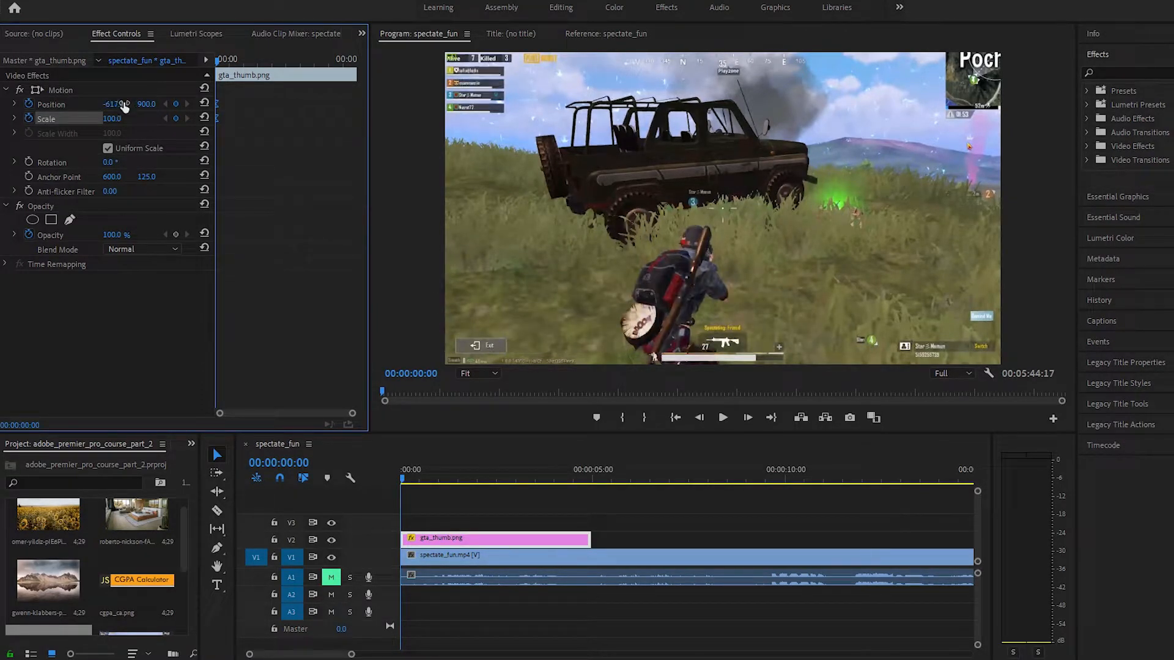
left_click_drag(112, 104, 337, 104)
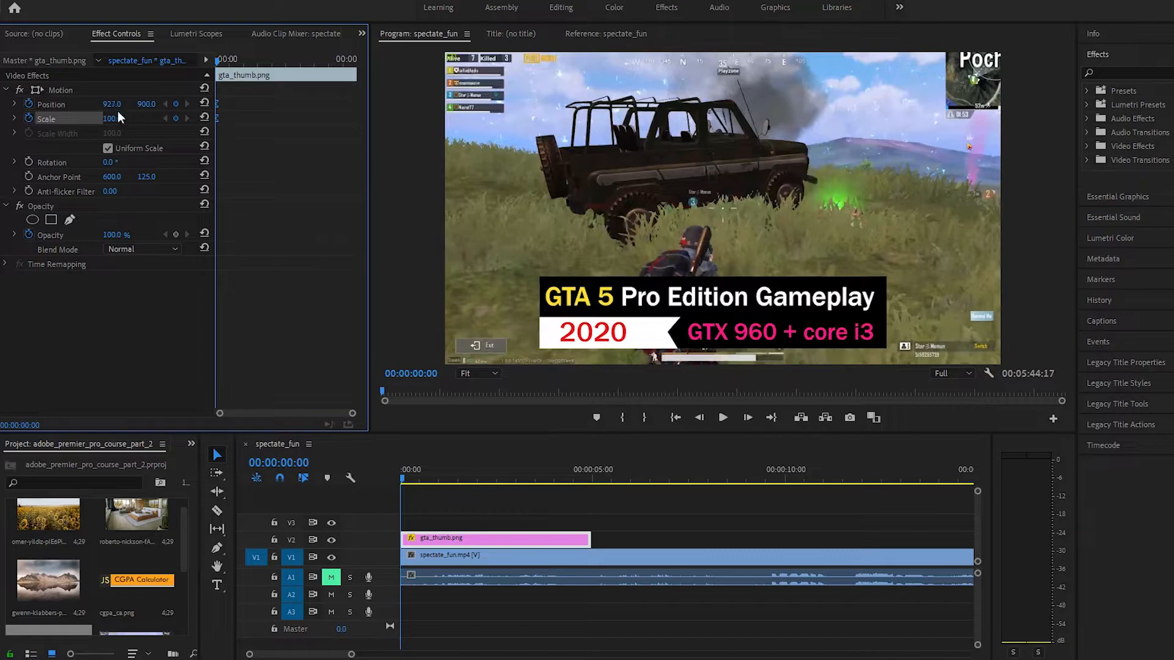
left_click_drag(112, 104, 13, 104)
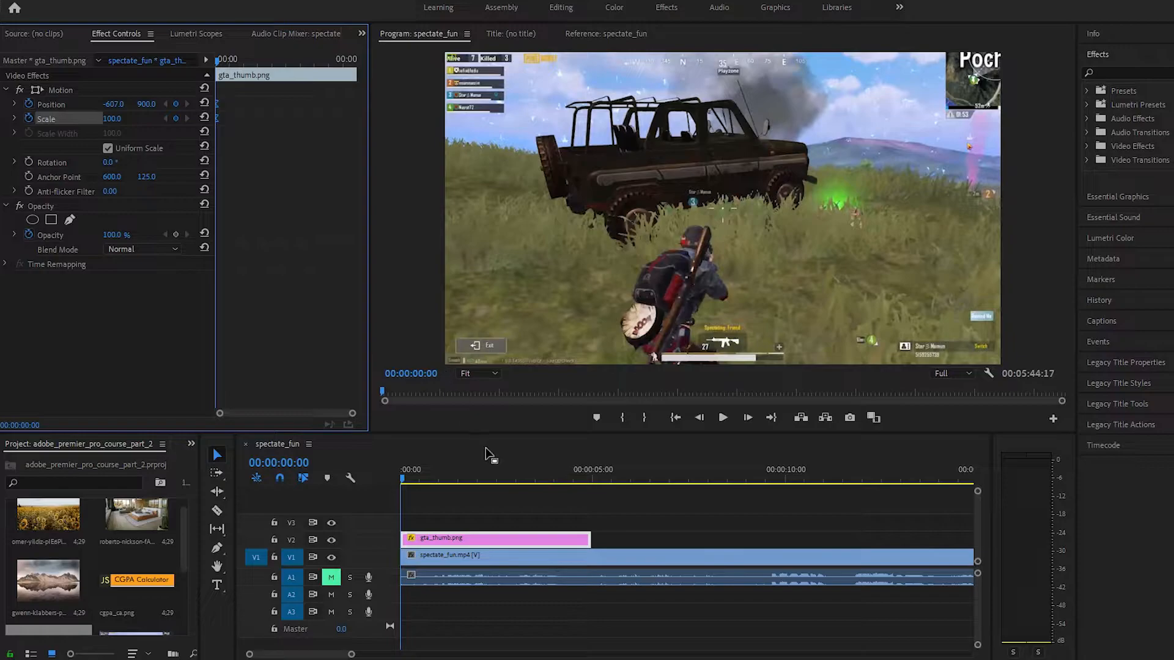
Add Position and Scale keyframes to gta_thumb.png at 00:00:01:18 and move the playhead back to 00:00:00:07
key("space")
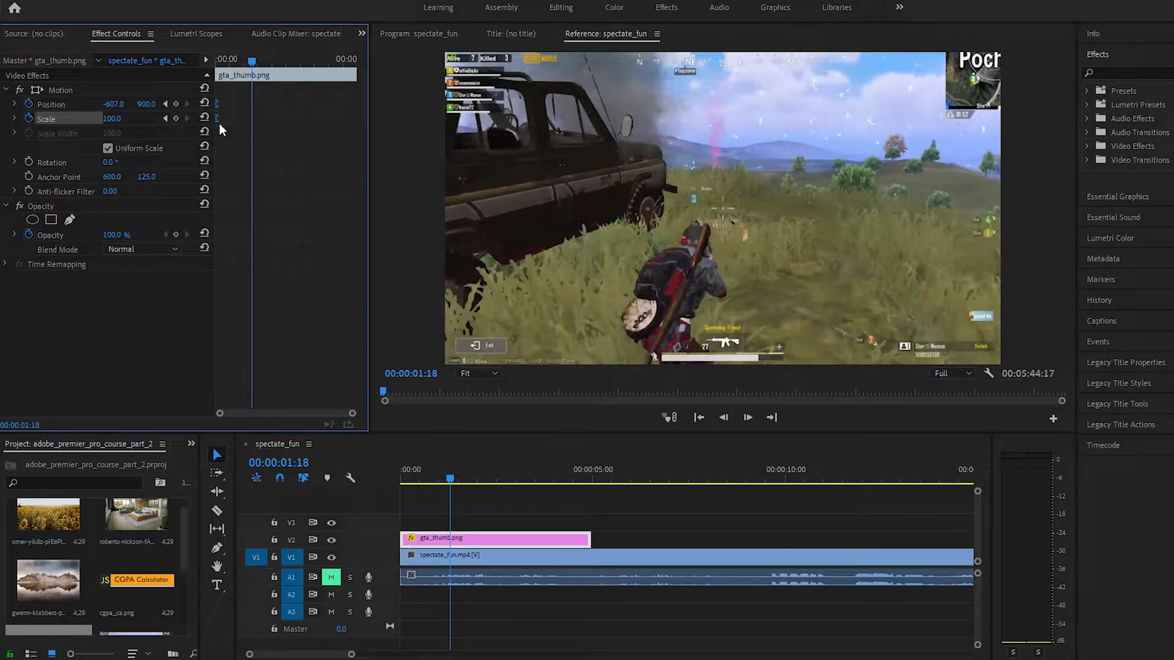
left_click(175, 104)
left_click(176, 119)
left_click_drag(251, 64, 219, 119)
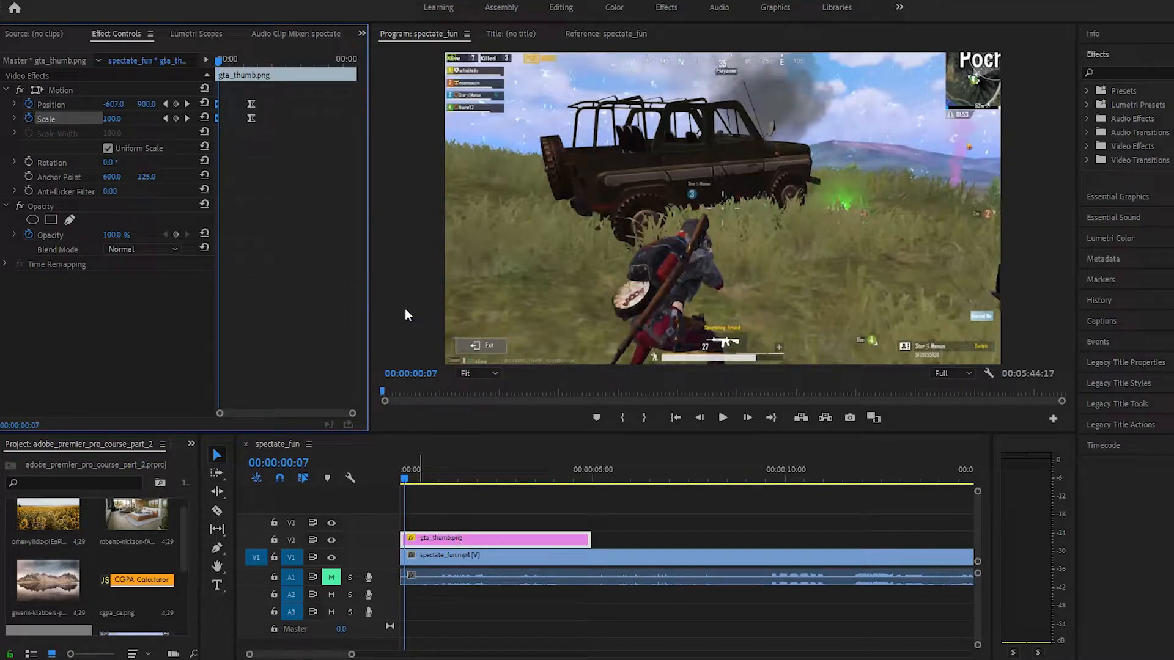
At 00:00:01:16, set gta_thumb.png's position to about 742, 881 and its scale to 119
key("space")
key("space")
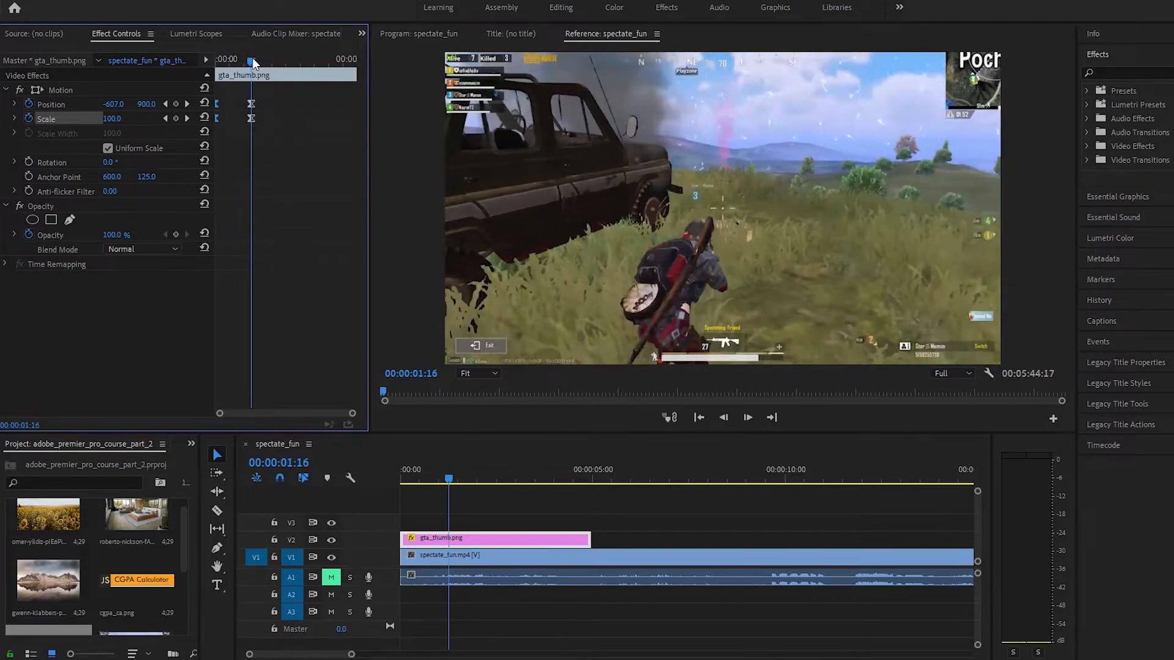
left_click_drag(253, 60, 253, 61)
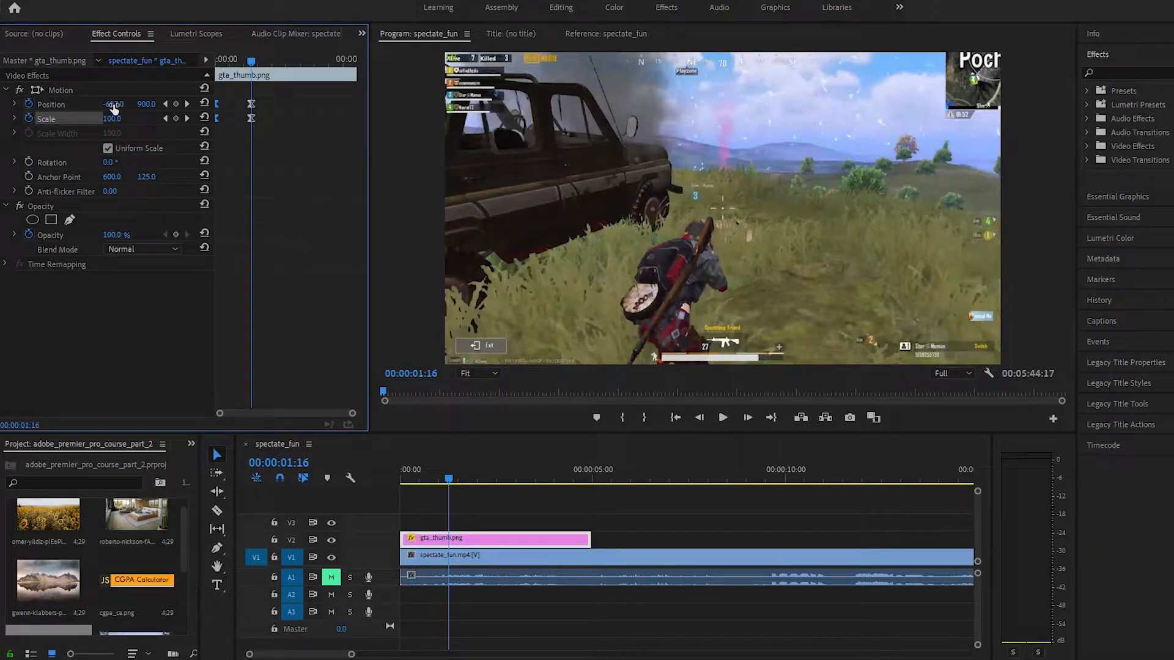
left_click_drag(114, 108, 893, 108)
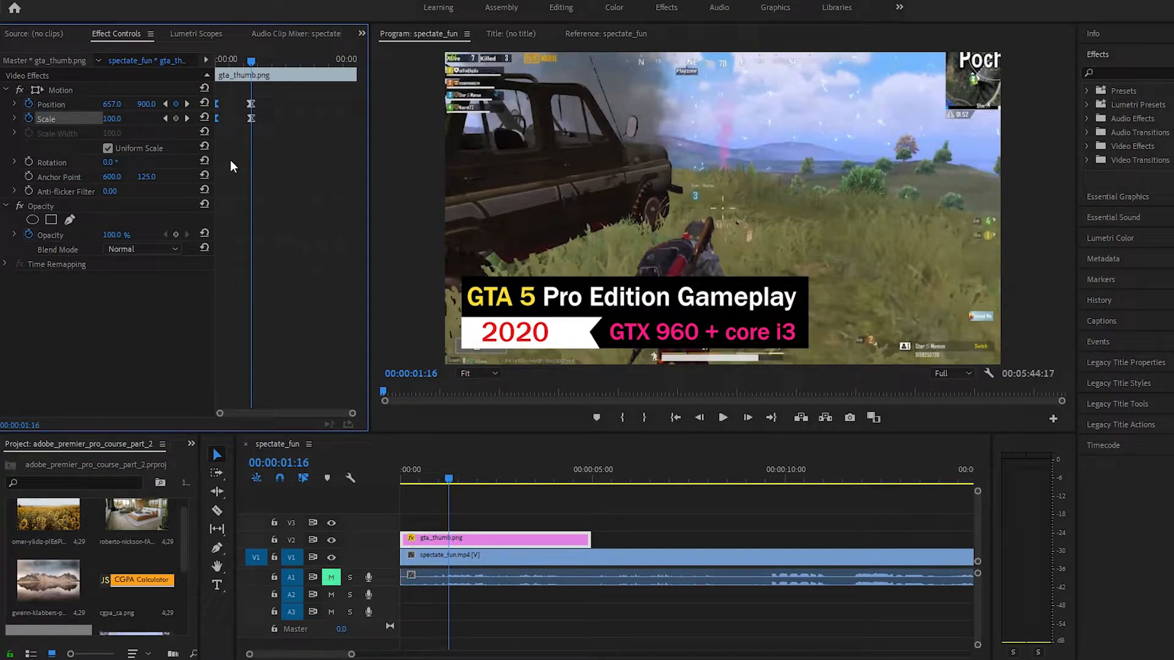
left_click_drag(147, 105, 135, 105)
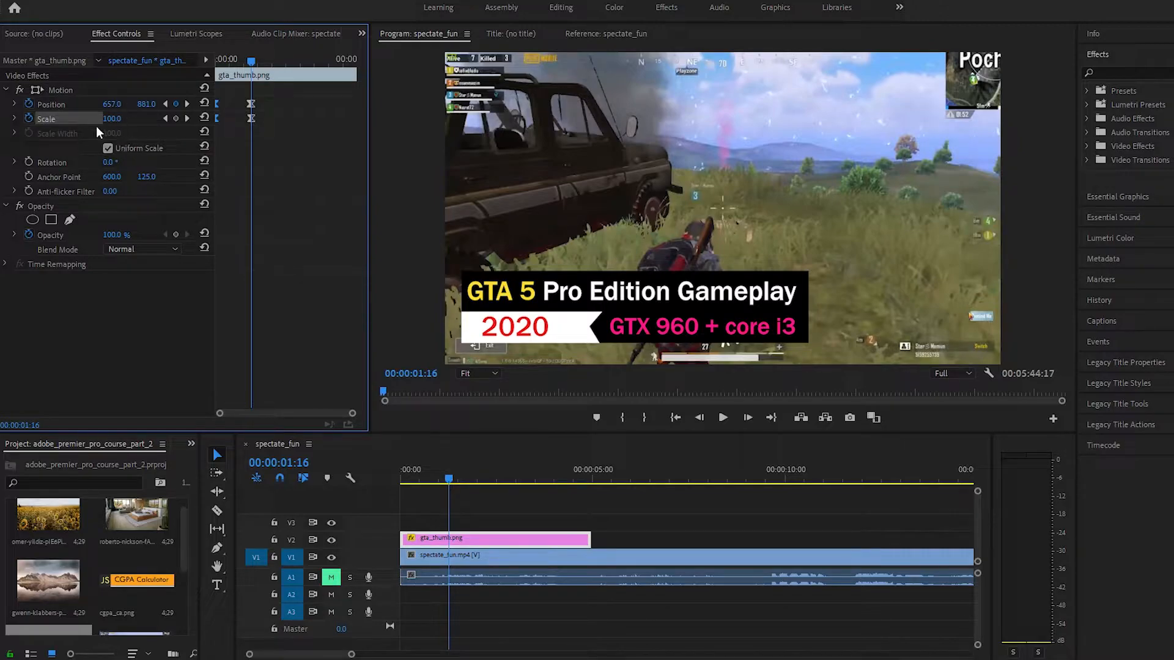
left_click_drag(117, 120, 122, 120)
left_click_drag(128, 108, 128, 121)
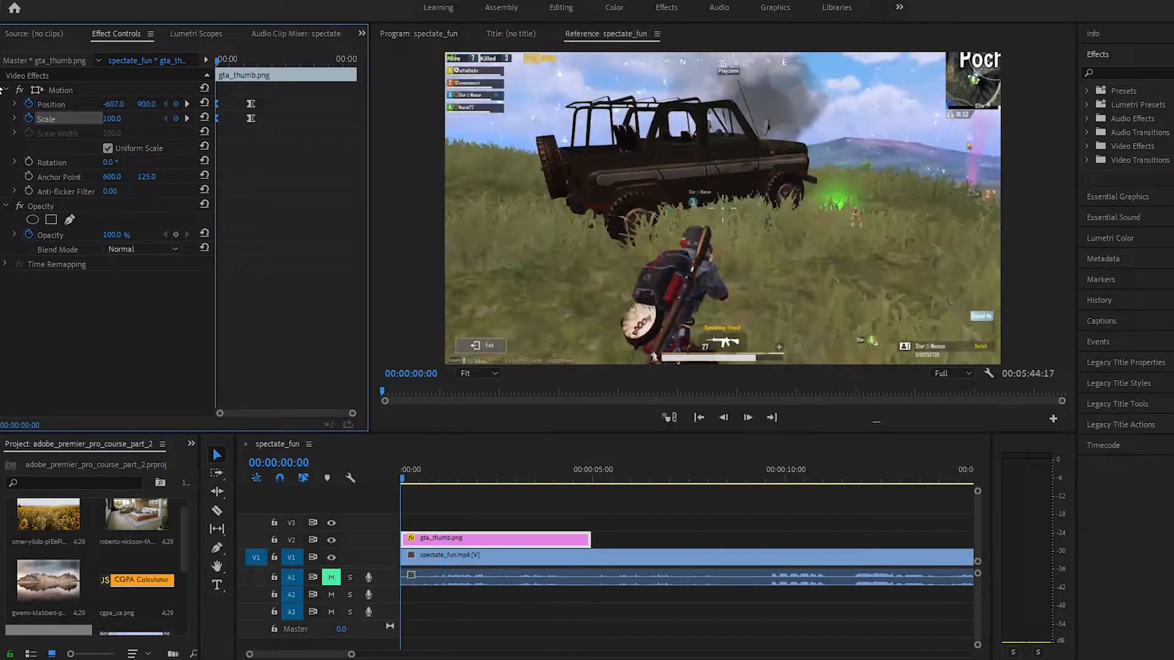
Preview gta_thumb.png's slide-in animation several times from the start of the sequence
key("space")
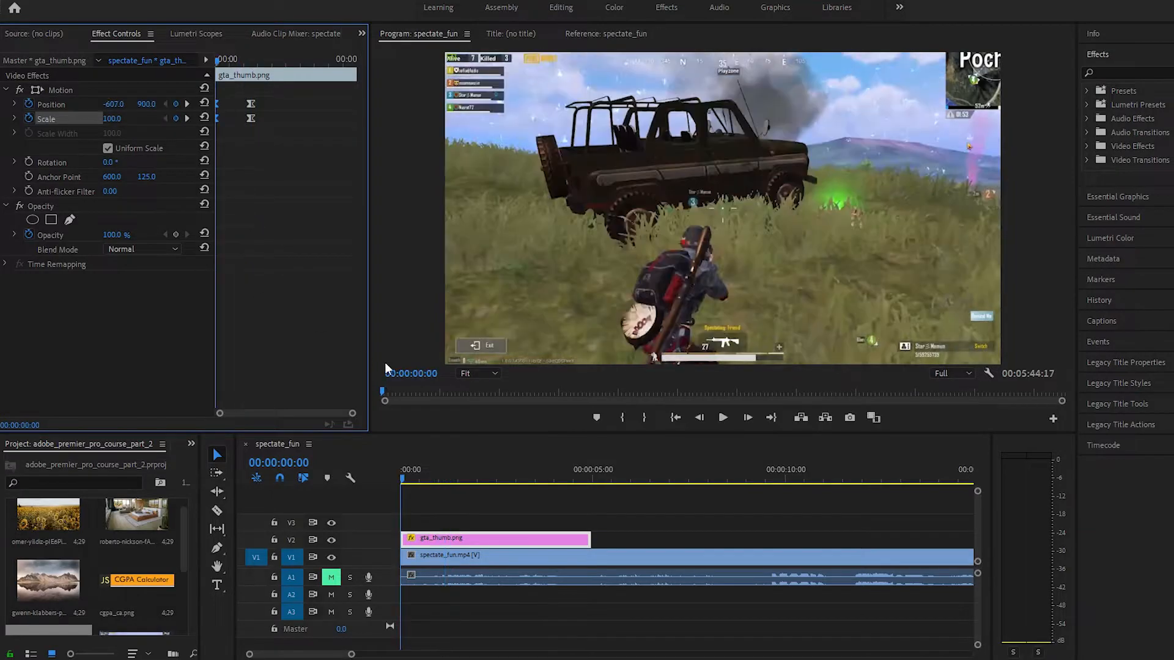
left_click_drag(400, 476, 373, 477)
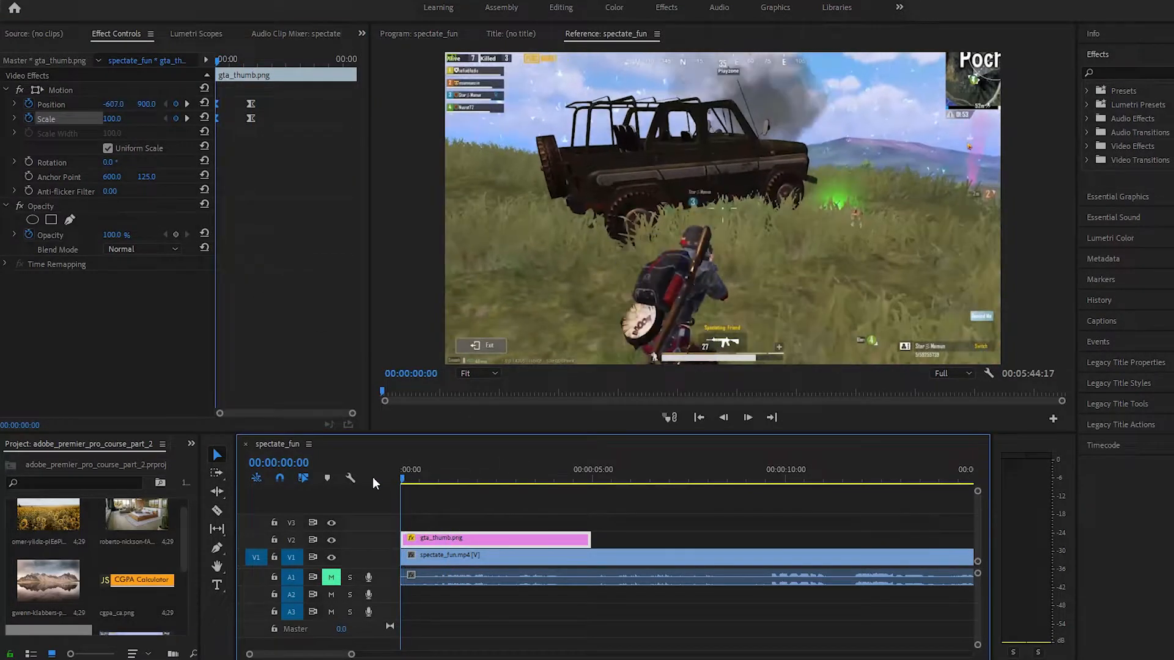
key("space")
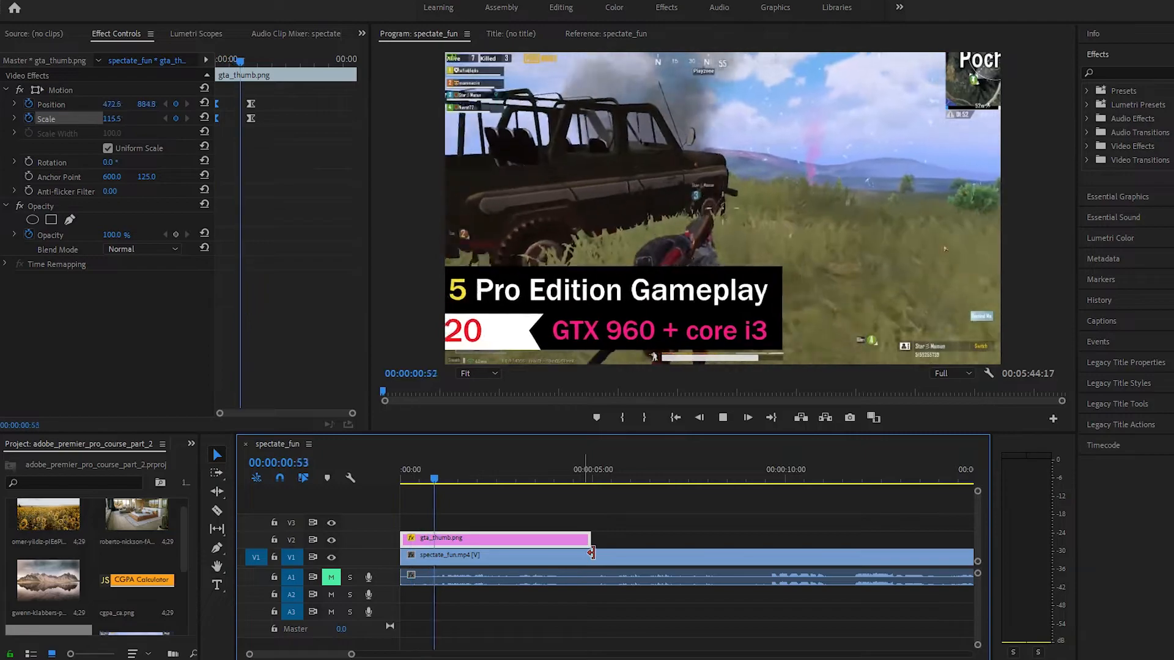
key("space")
left_click_drag(465, 479, 317, 475)
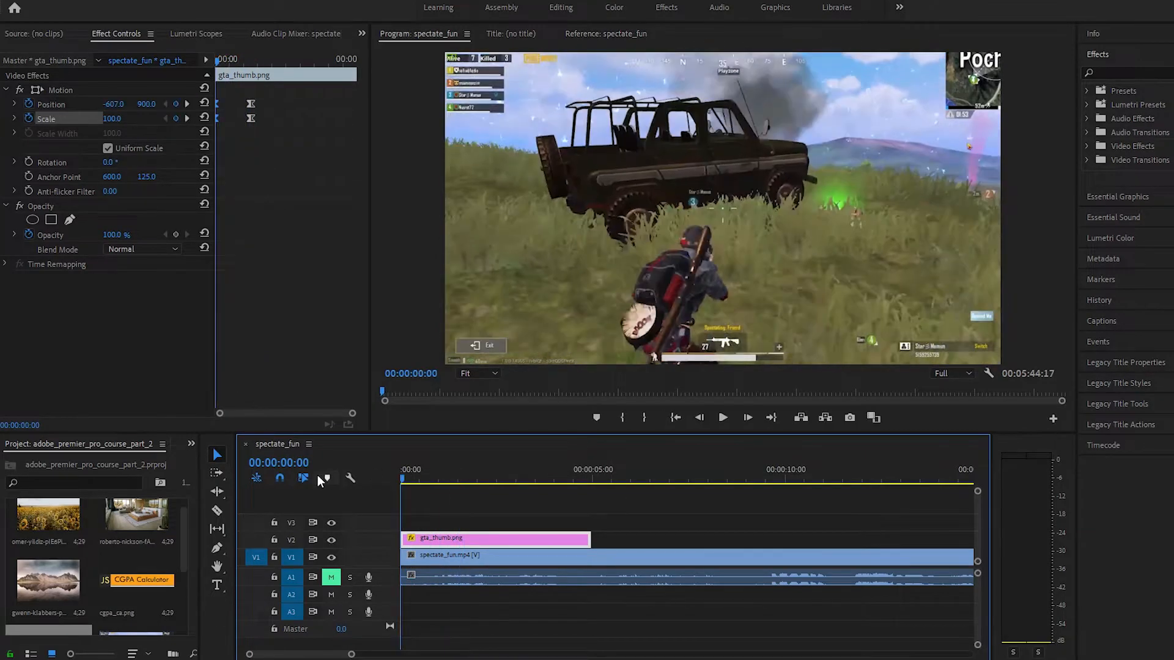
key("space")
key("space")
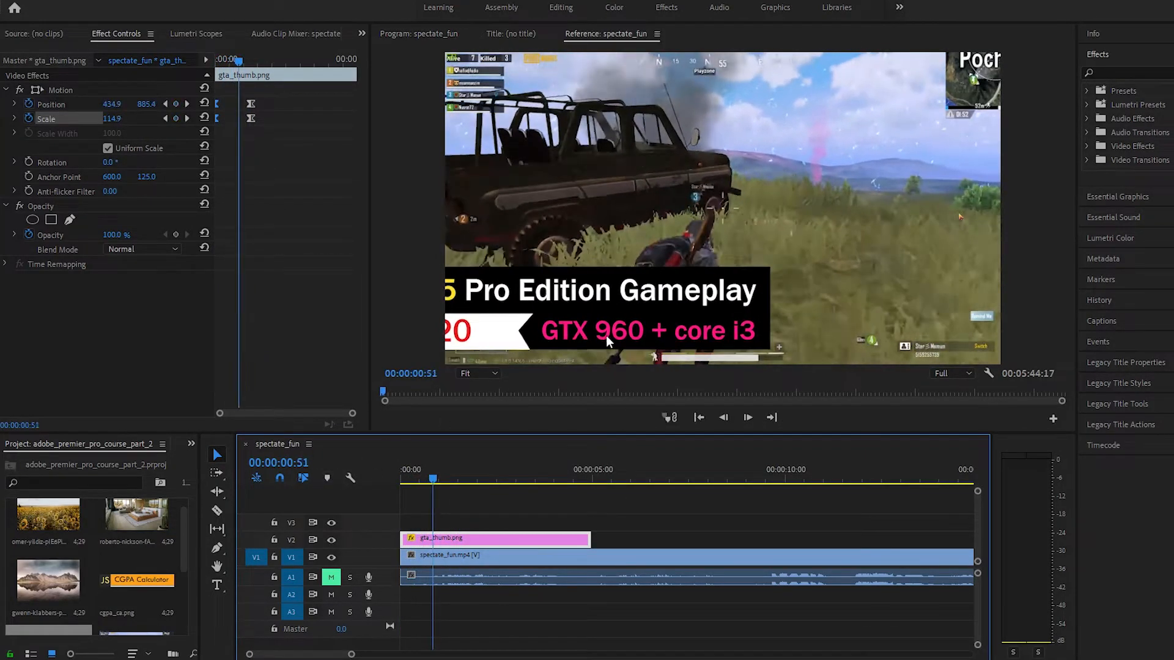
left_click_drag(460, 480, 351, 479)
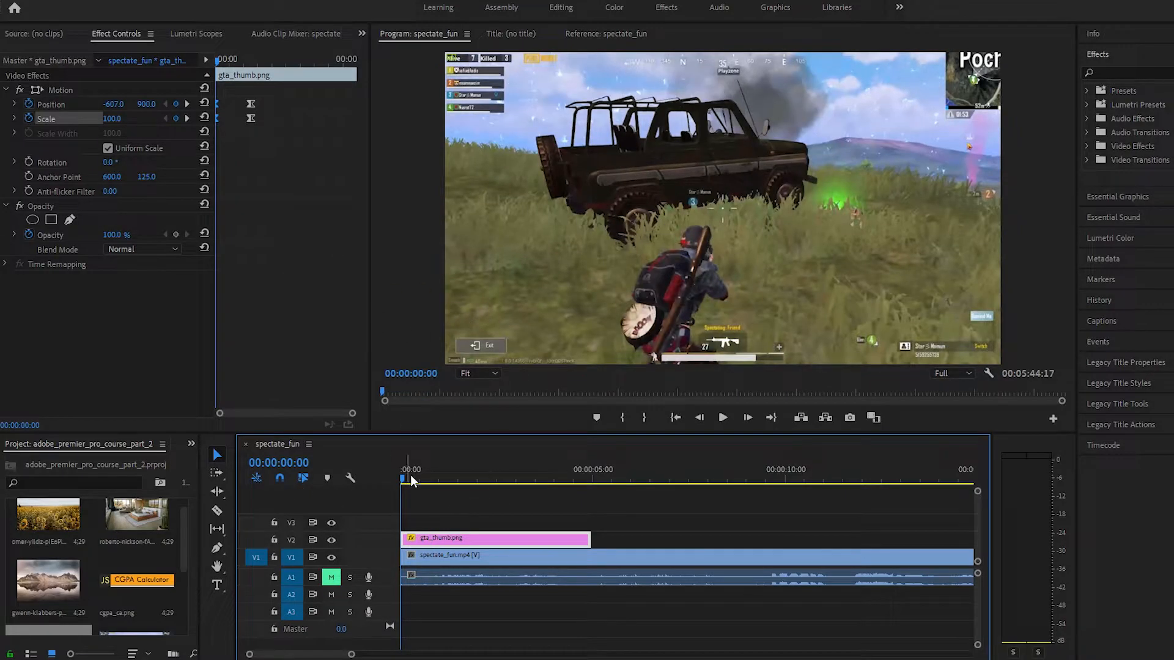
key("space")
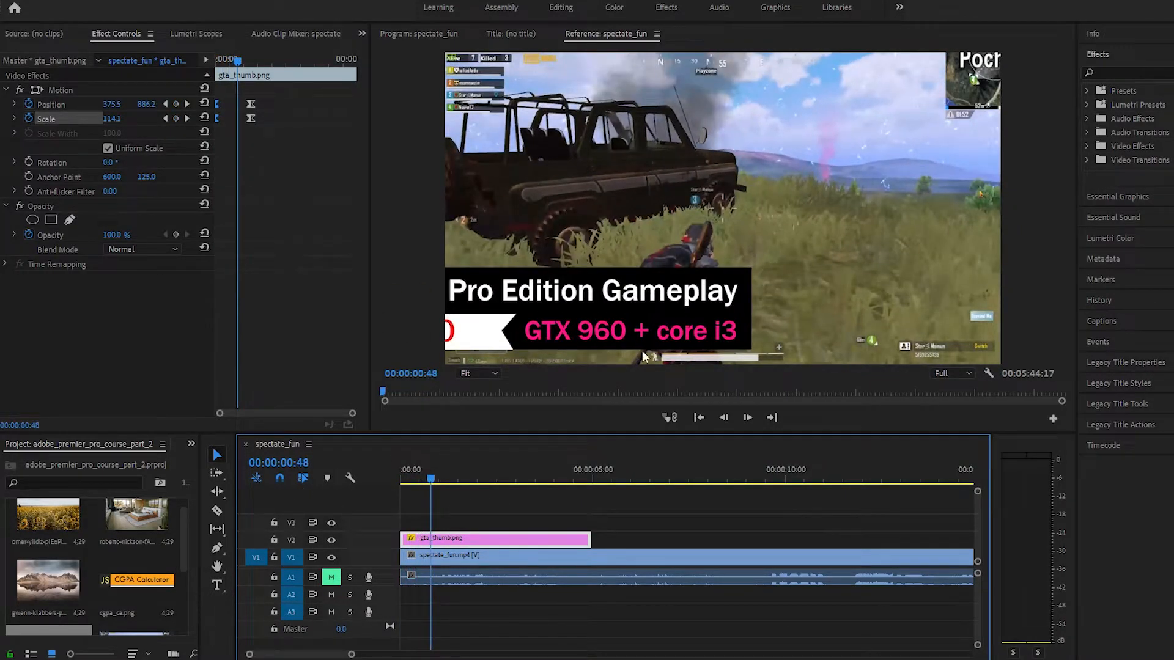
key("space")
key("space")
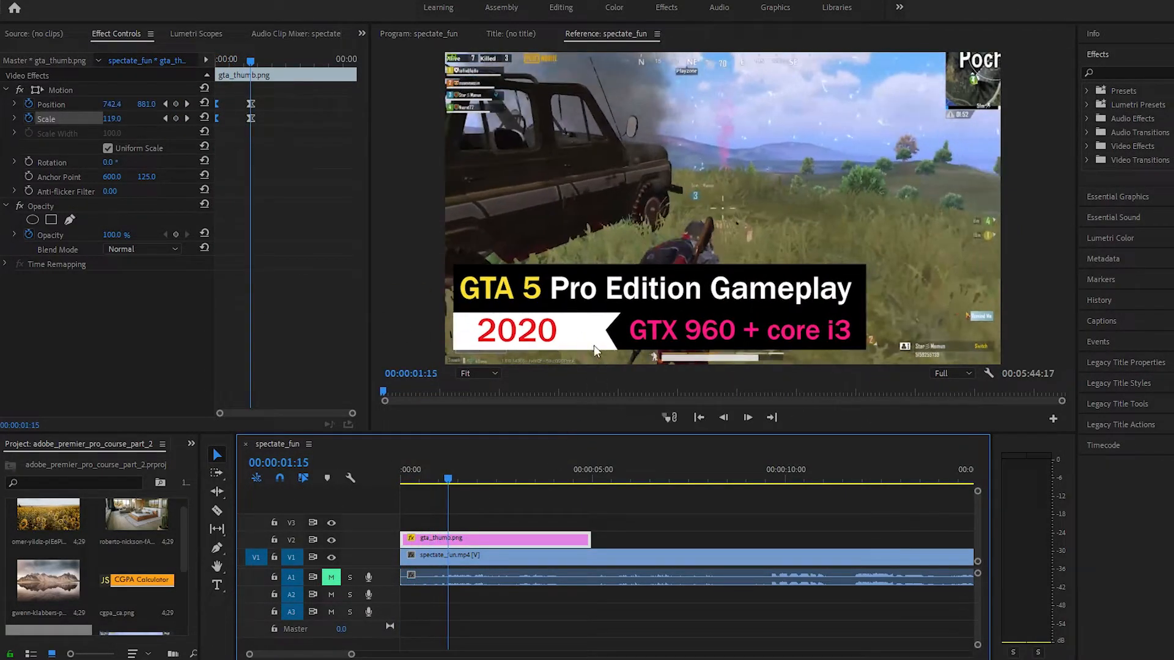
left_click_drag(447, 480, 317, 481)
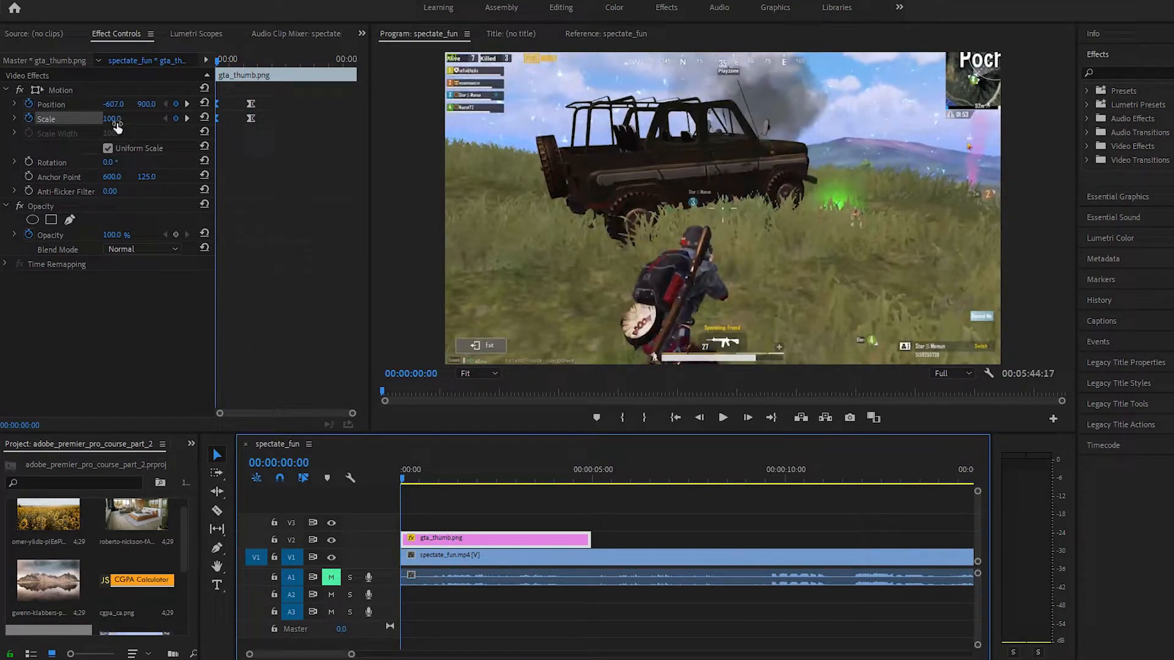
key("space")
key("space")
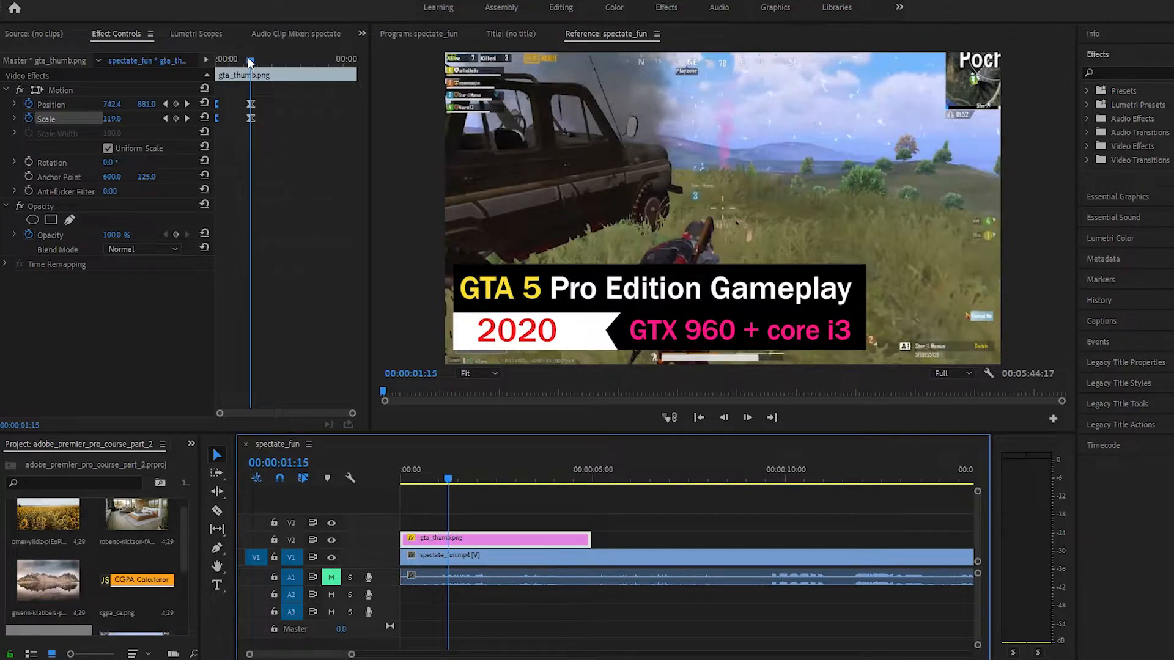
Try enlarging gta_thumb.png to a scale of 128.5 around its second keyframe
left_click_drag(116, 123, 118, 123)
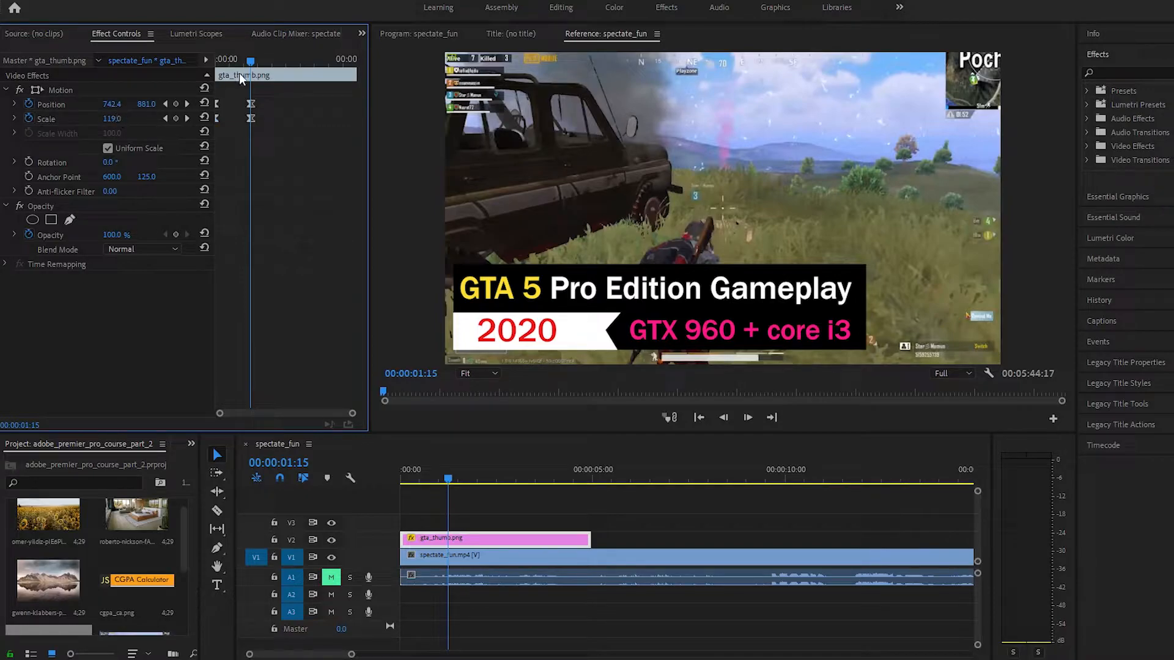
left_click_drag(252, 58, 254, 56)
left_click_drag(114, 120, 128, 120)
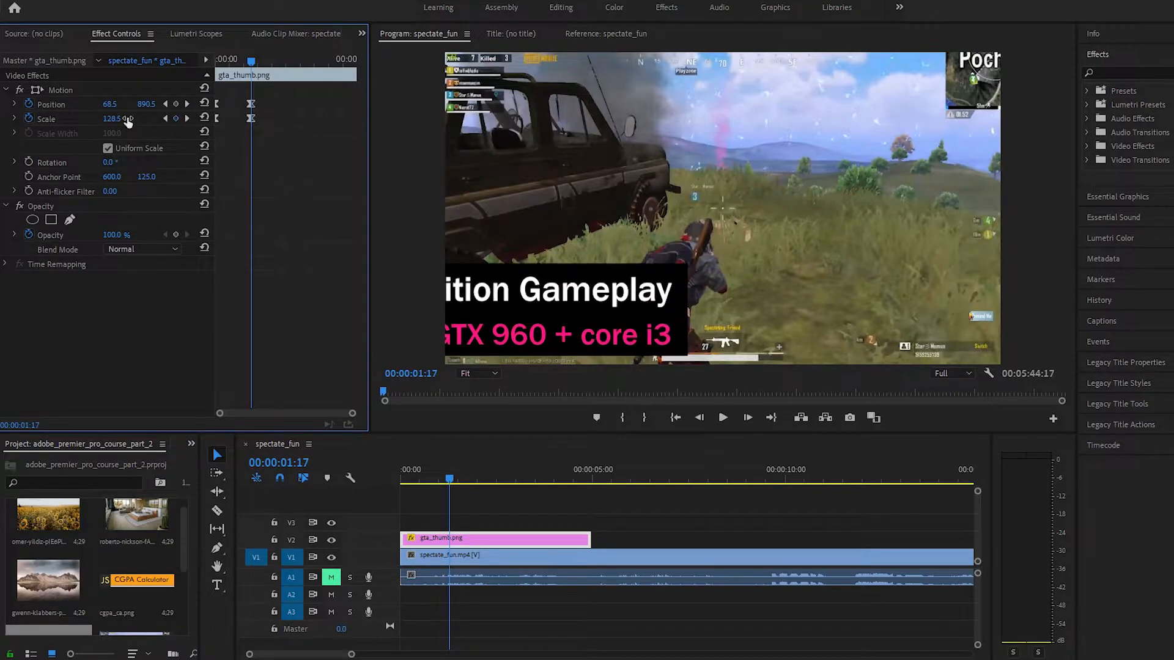
Replay the overlay's position and scale animation from 00:00:00:00 to examine its motion up to the second keyframes
left_click_drag(250, 61, 182, 60)
key("space")
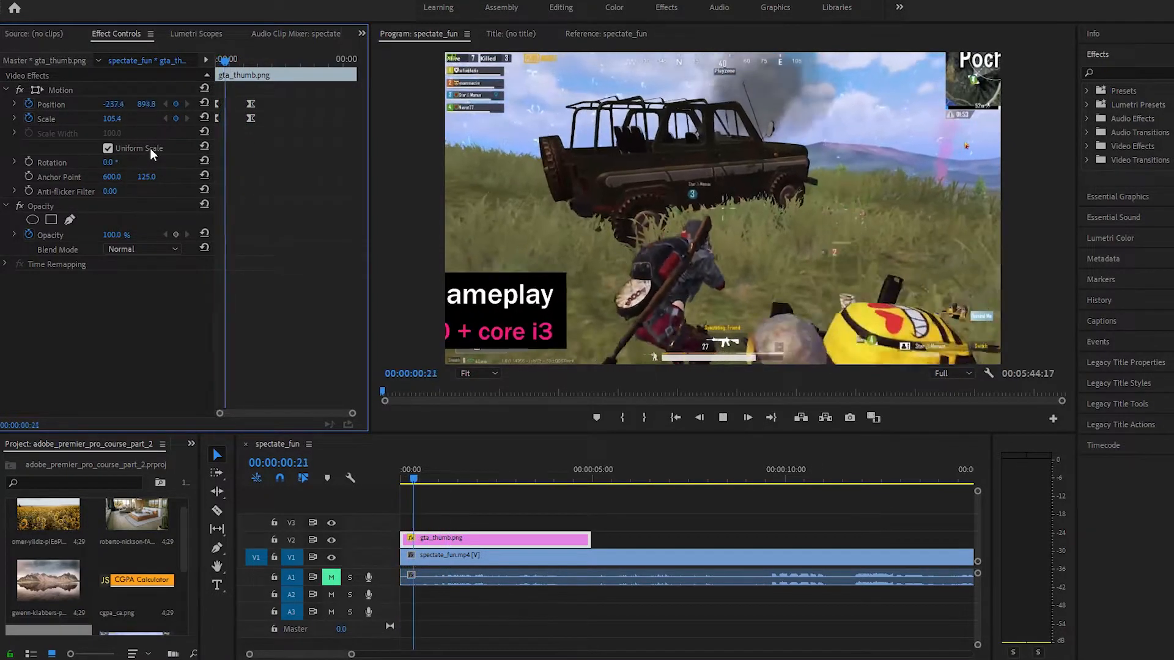
key("space")
left_click_drag(253, 61, 99, 70)
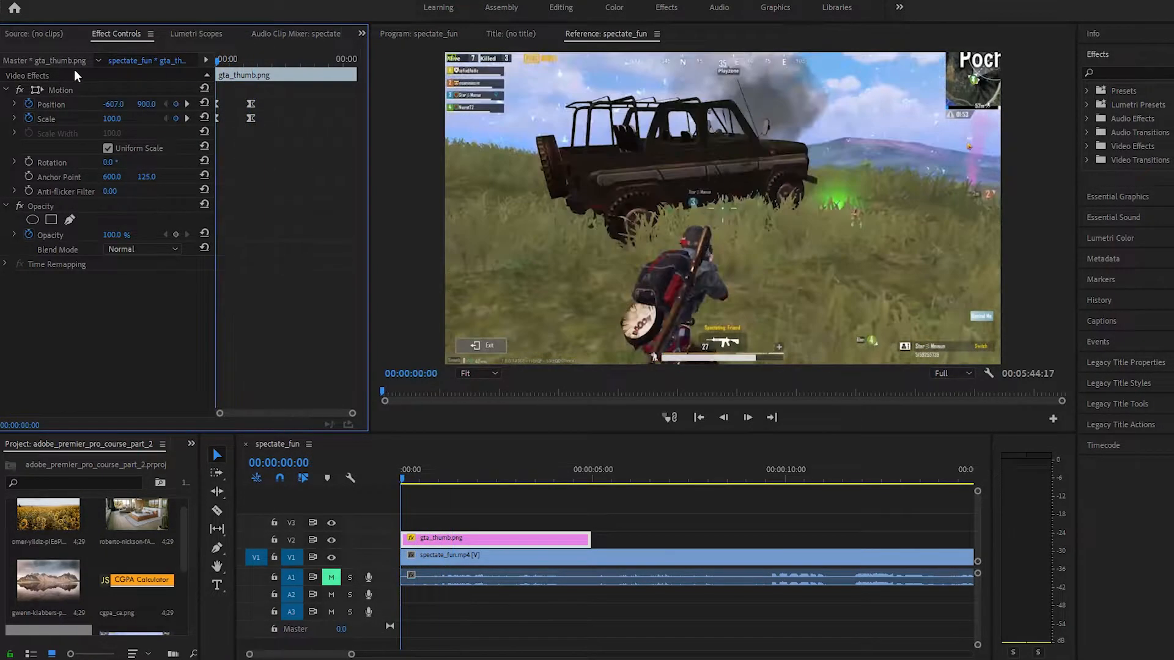
key("space")
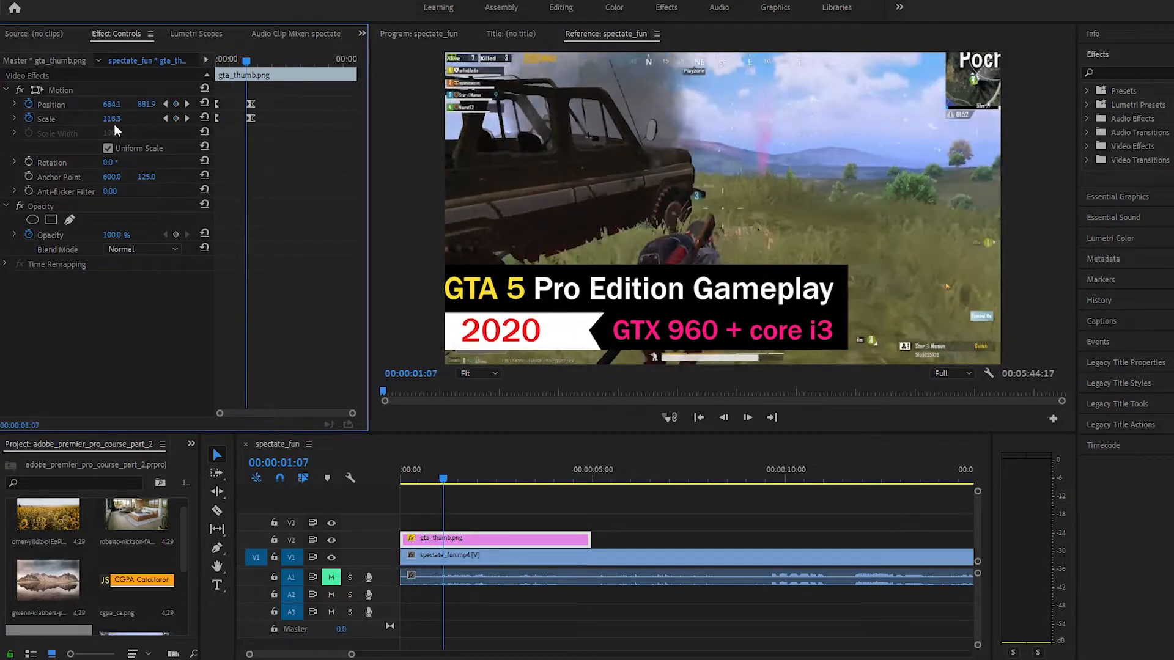
mouse_move(250, 59)
left_mouse_down()
mouse_move(199, 59)
mouse_move(250, 61)
left_mouse_up()
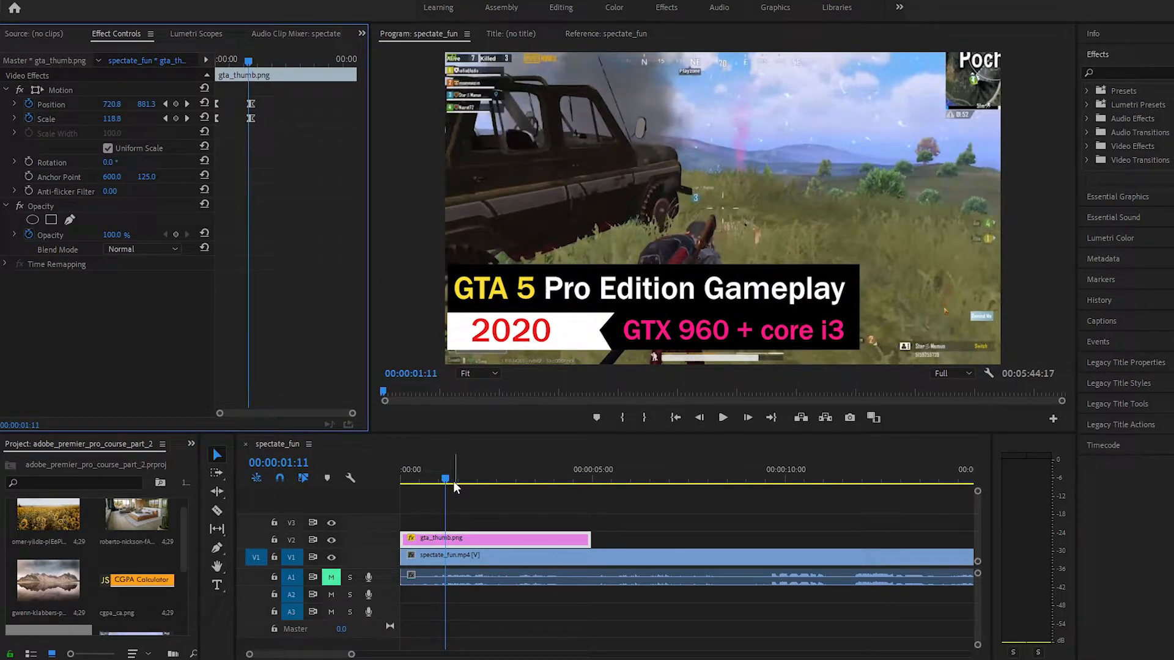
left_click_drag(452, 480, 404, 480)
key("space")
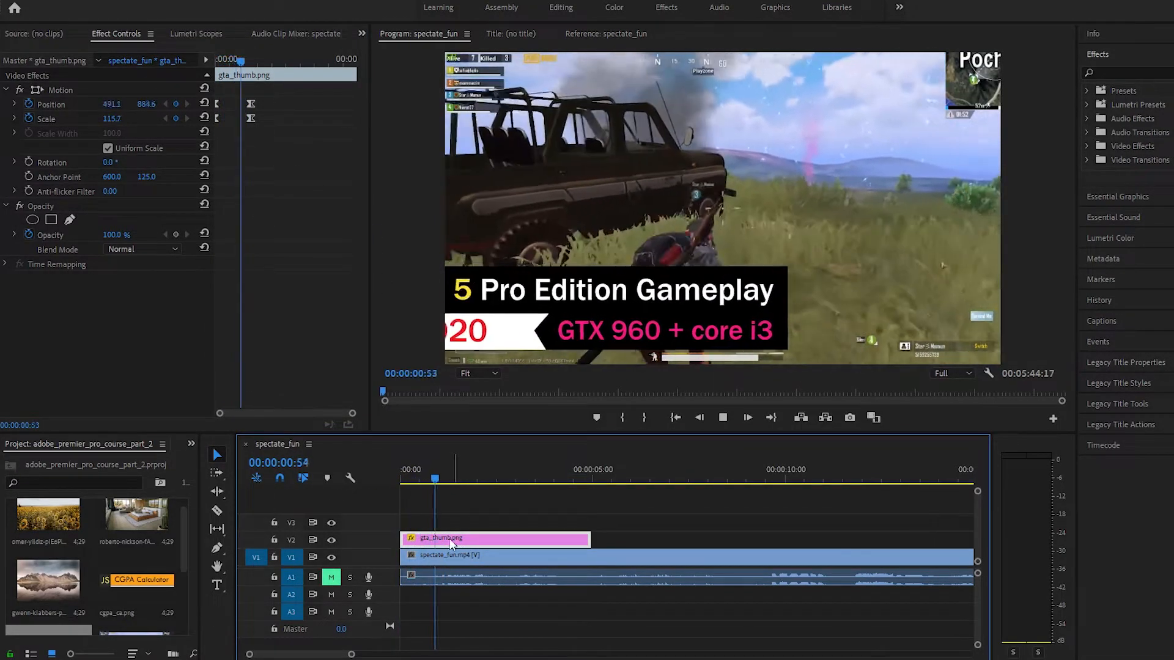
key("space")
key("Home")
key("space")
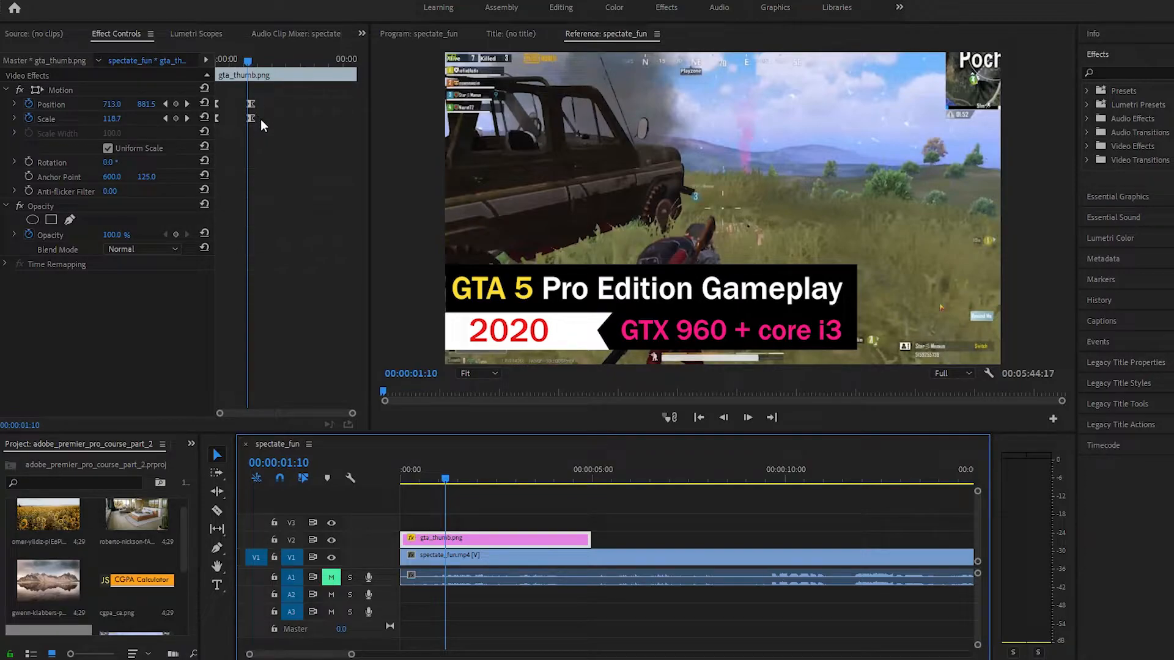
Move gta_thumb.png's second Position and Scale keyframes to about 00:00:02:53 and play the slower slide-in from the start
left_click_drag(269, 131, 297, 104)
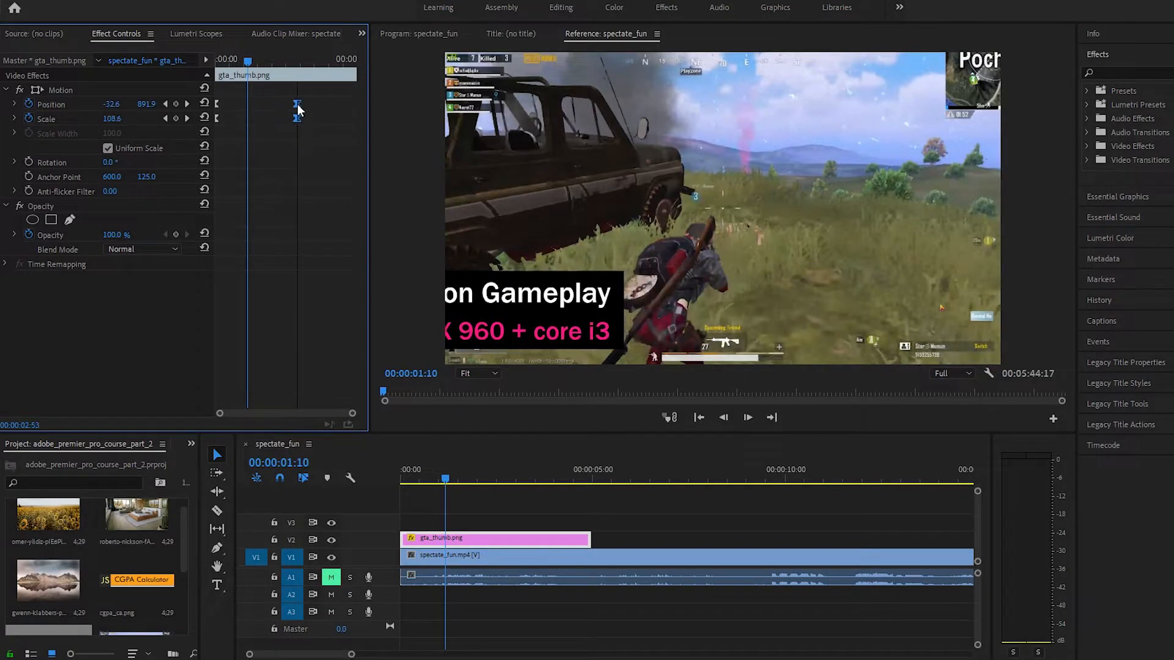
key("Home")
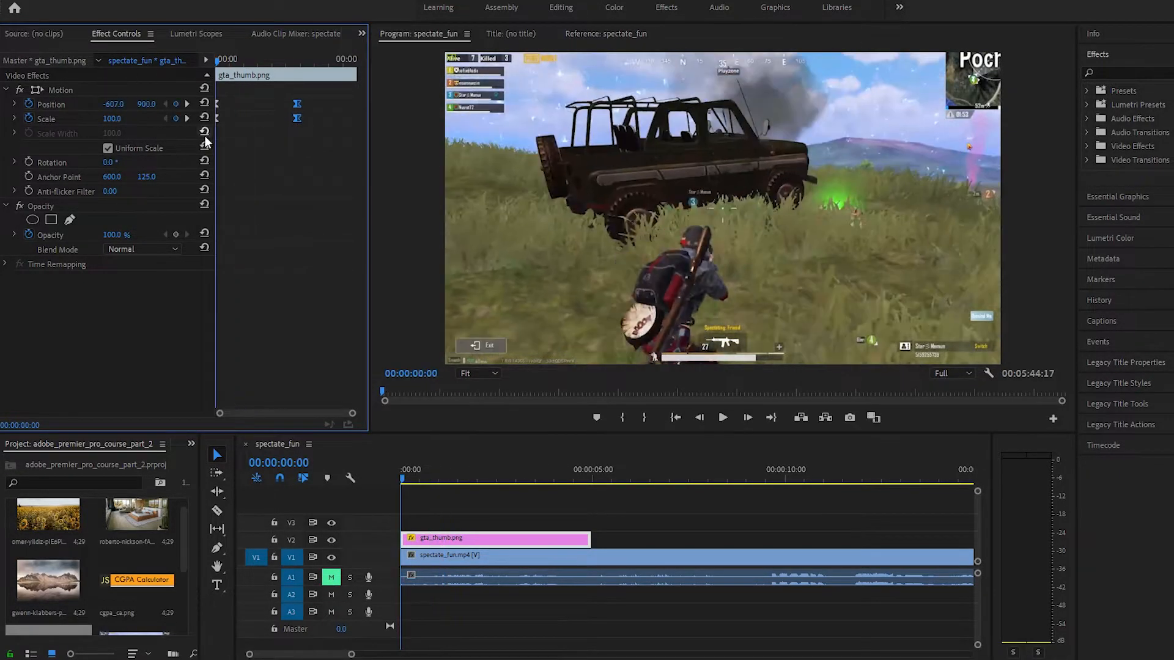
key("space")
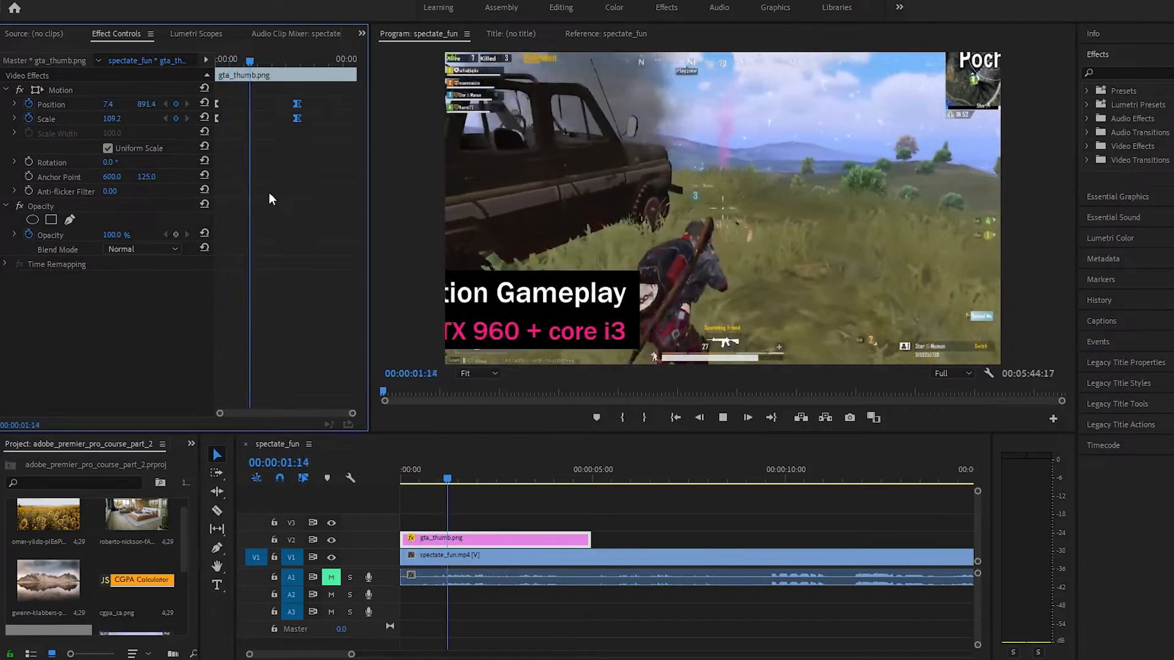
key("space")
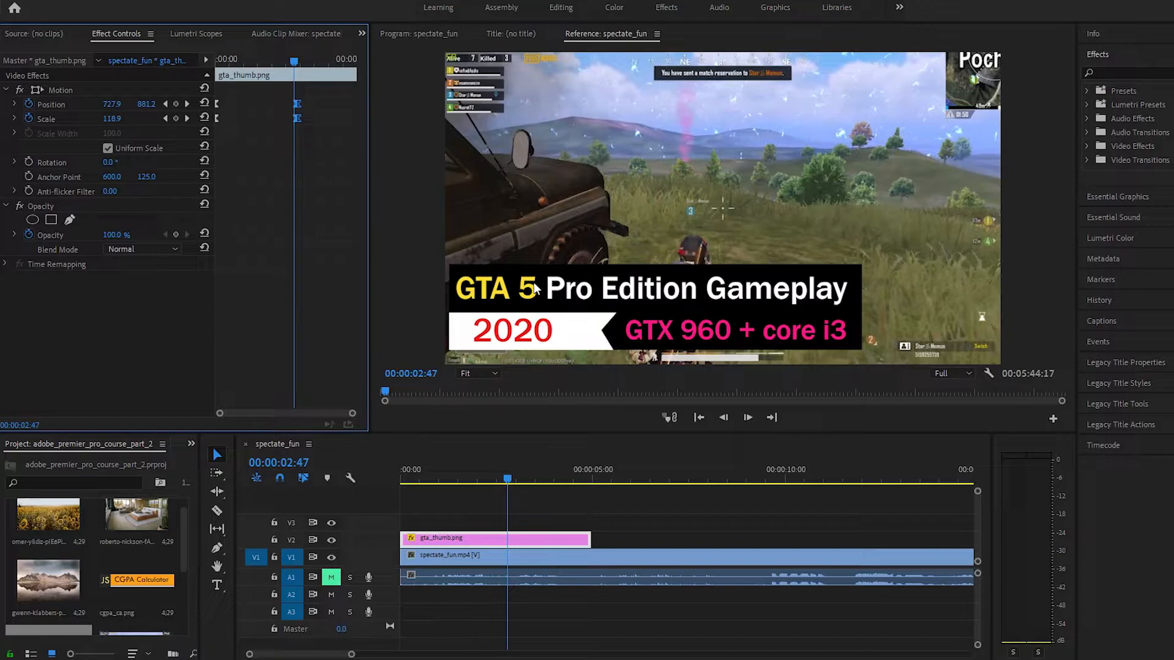
key("space")
key("space")
Move gta_thumb.png's second Position and Scale keyframes close to the clip's end and preview the animation from the start
mouse_move(313, 61)
left_mouse_down()
mouse_move(298, 67)
mouse_move(306, 61)
left_mouse_up()
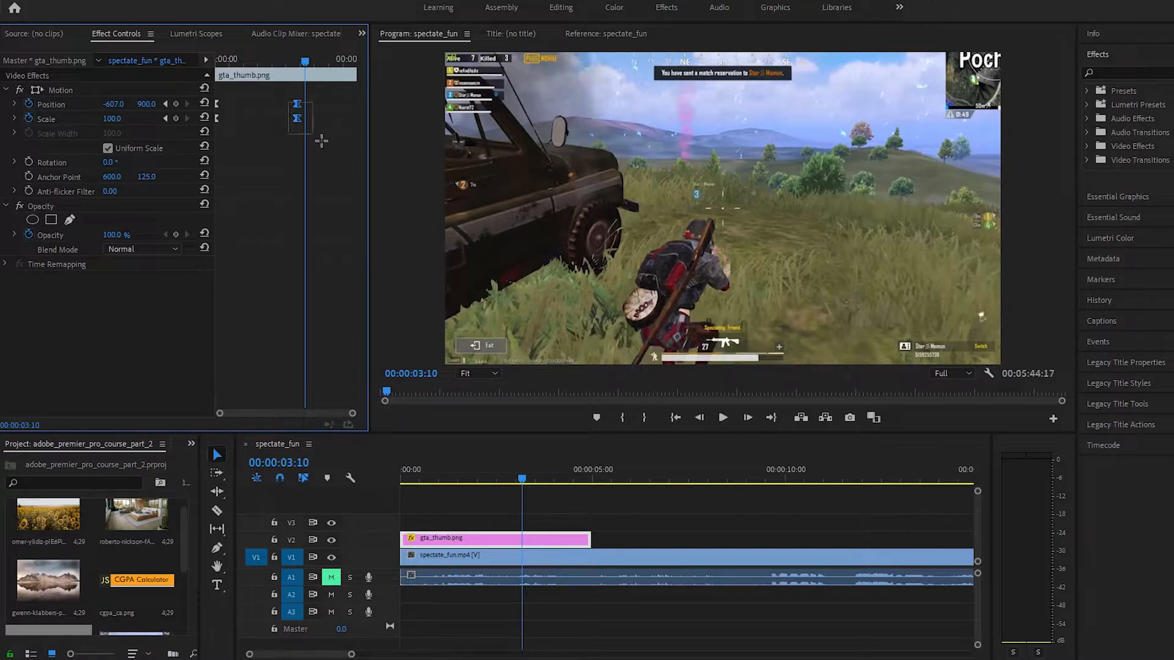
left_click_drag(297, 104, 343, 113)
key("Home")
key("space")
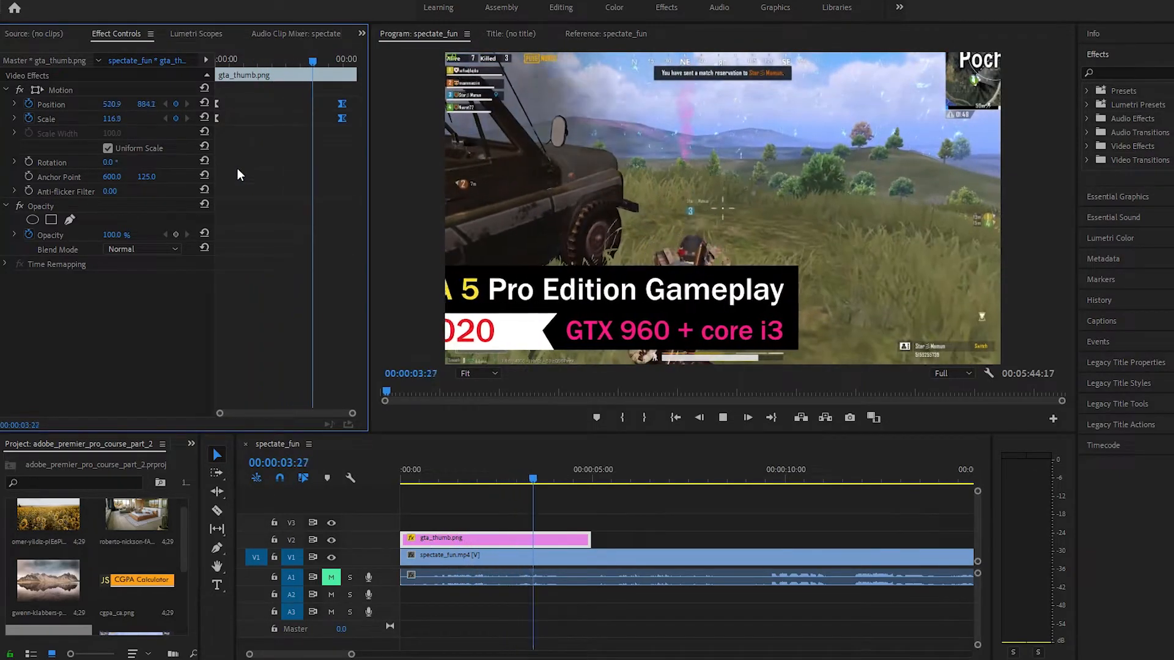
key("space")
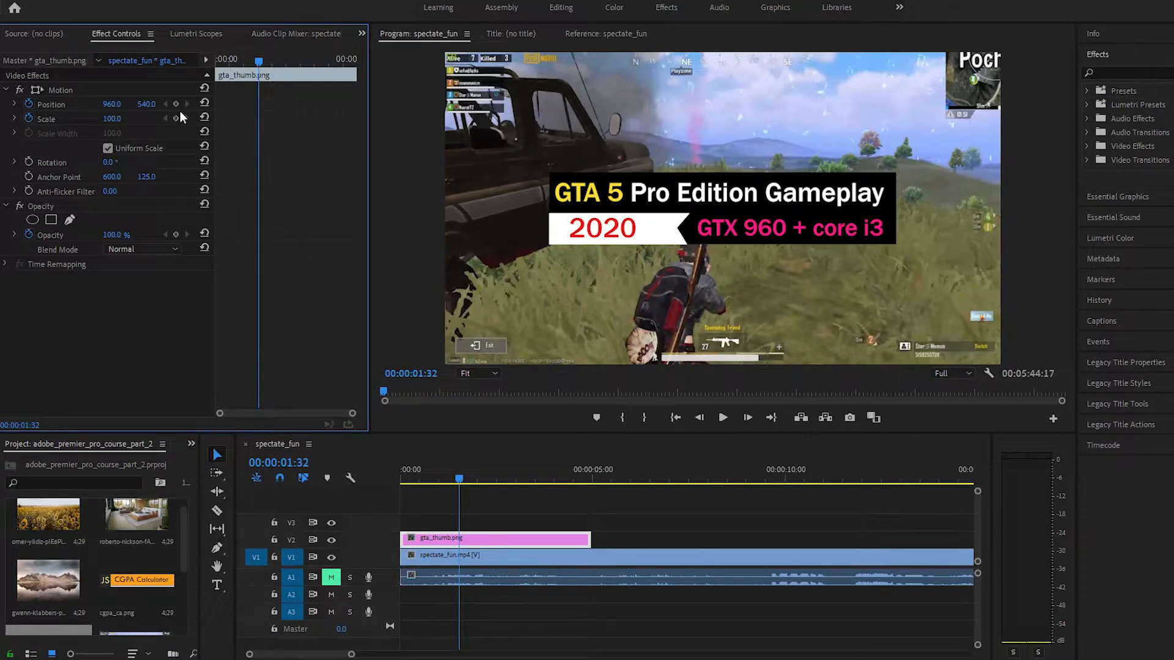
Add Position and Scale keyframes to gta_thumb.png at 00:00:00:00 and set its position to -670, 912
left_click_drag(254, 60, 64, 72)
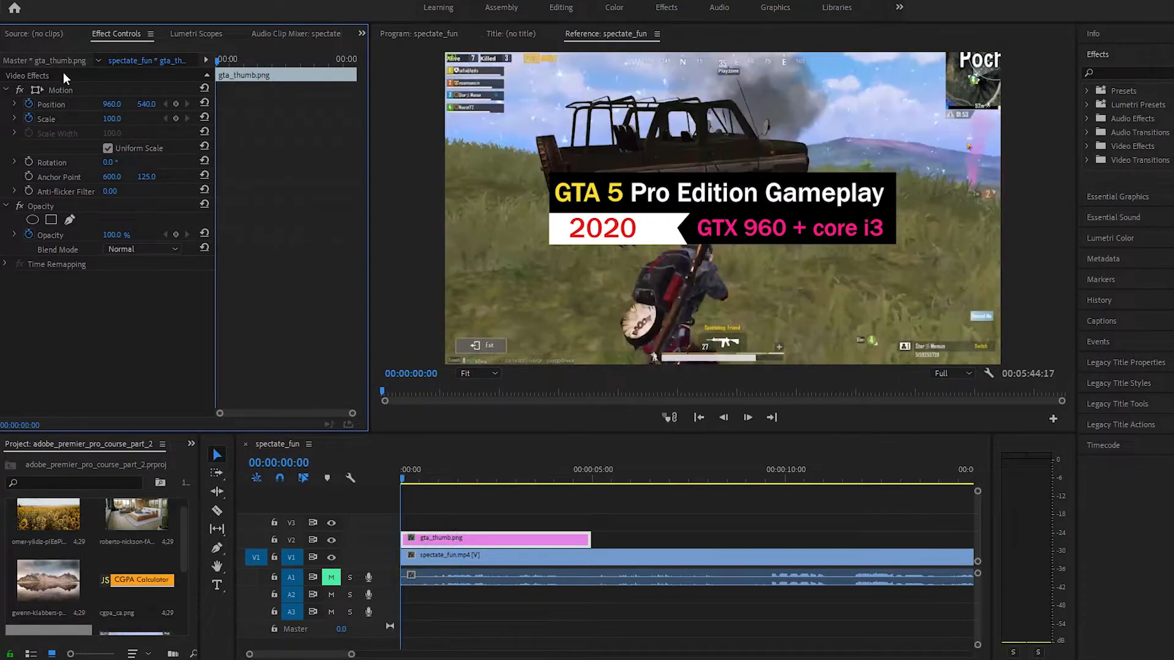
left_click(176, 104)
left_click(176, 117)
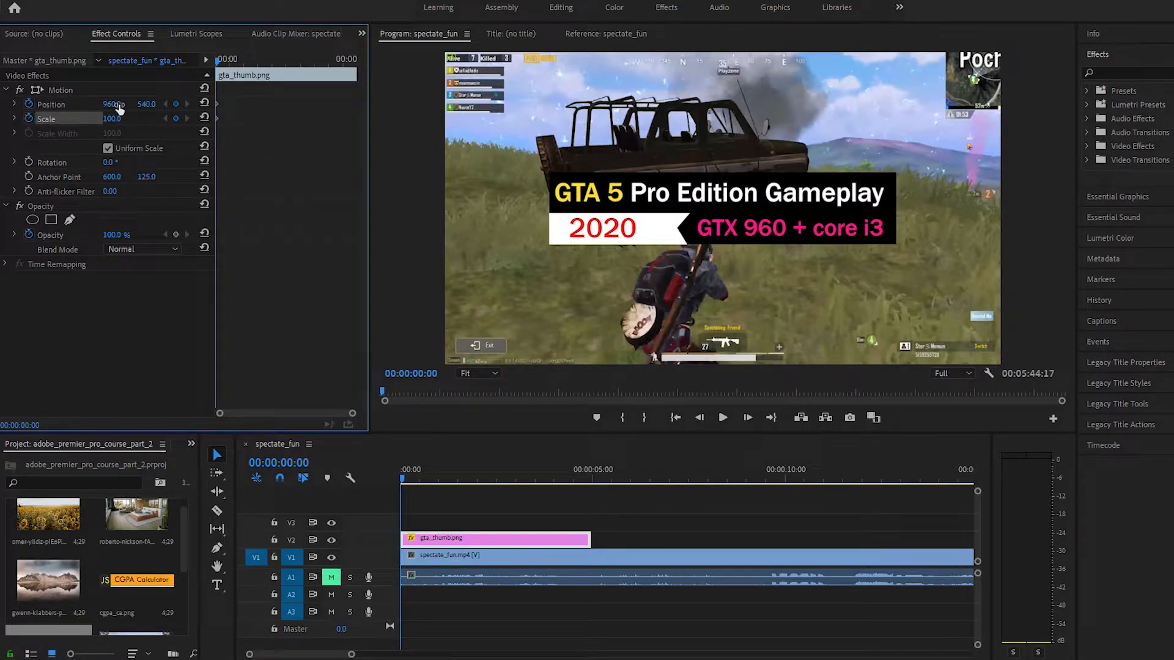
left_click_drag(147, 106, 374, 106)
left_click_drag(121, 108, 124, 107)
Play forward to 00:00:01:16 and add Position and Scale keyframes to gta_thumb.png there
key("space")
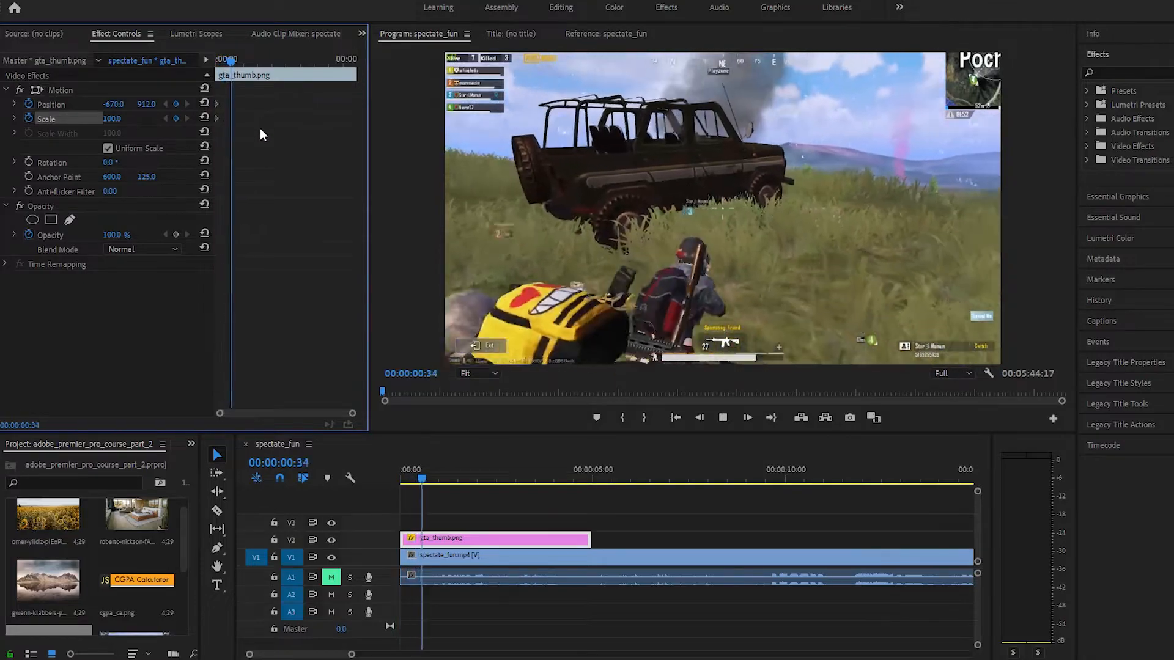
key("space")
key("space")
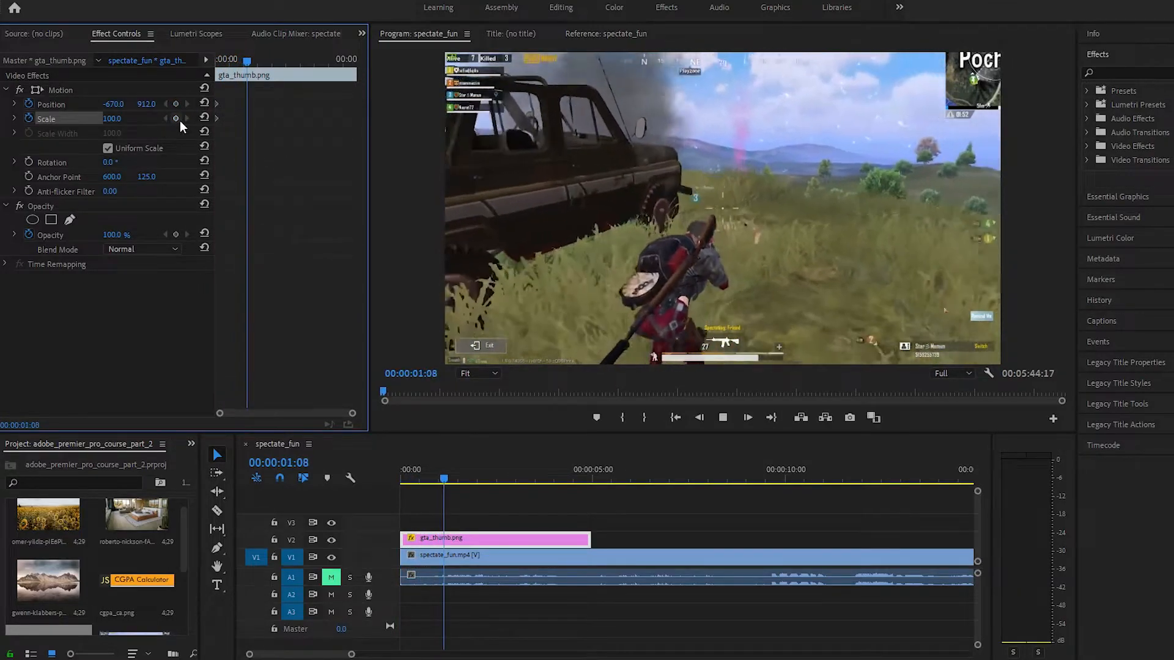
key("space")
left_click(178, 118)
left_click(176, 105)
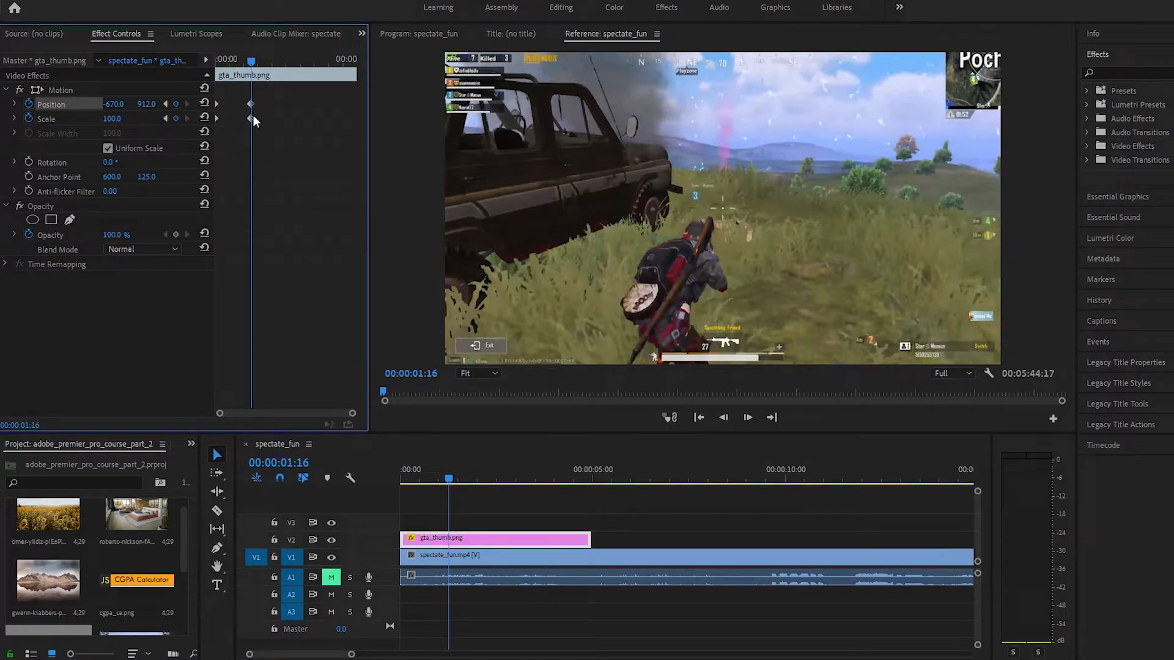
Set gta_thumb.png's second keyframes at 00:00:01:16 to position 634, 904 and scale 104, and preview the slide-in from the start
mouse_move(113, 107)
left_mouse_down()
mouse_move(186, 108)
mouse_move(114, 118)
mouse_move(122, 105)
left_mouse_up()
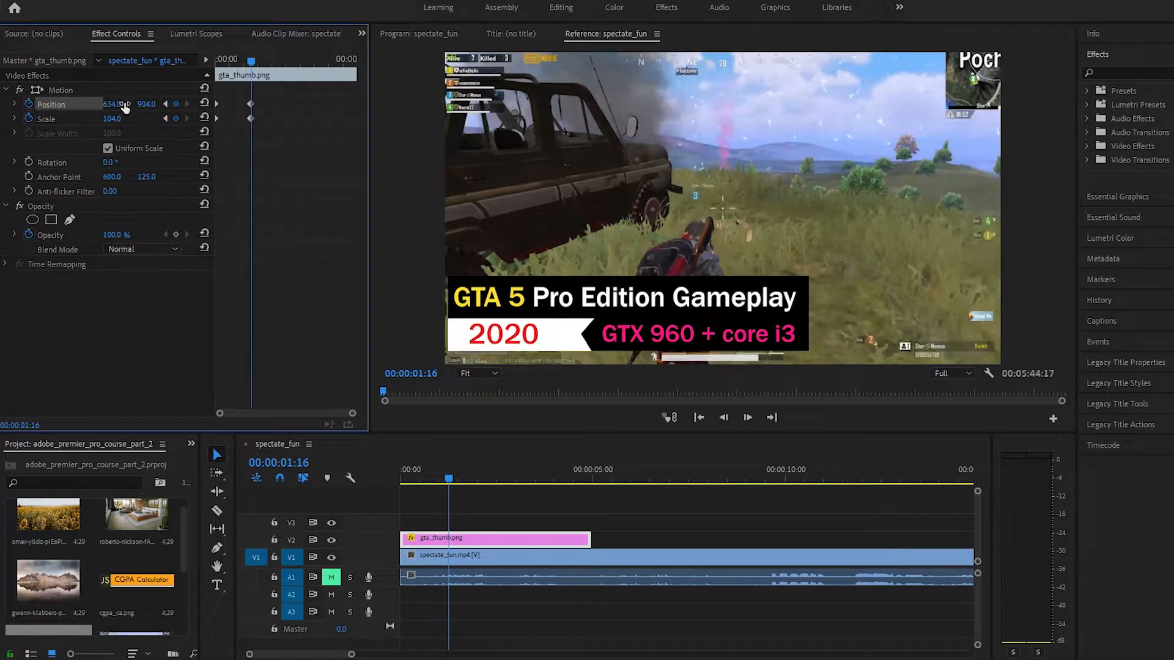
left_click(223, 66)
key("space")
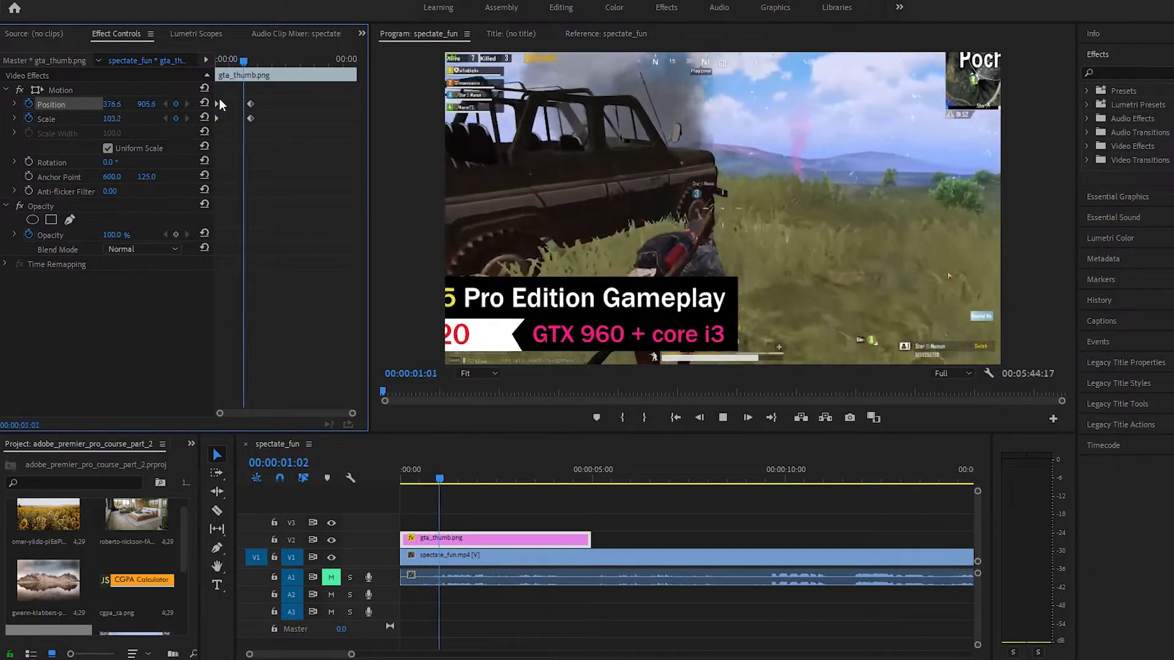
key("space")
left_click_drag(254, 62, 254, 53)
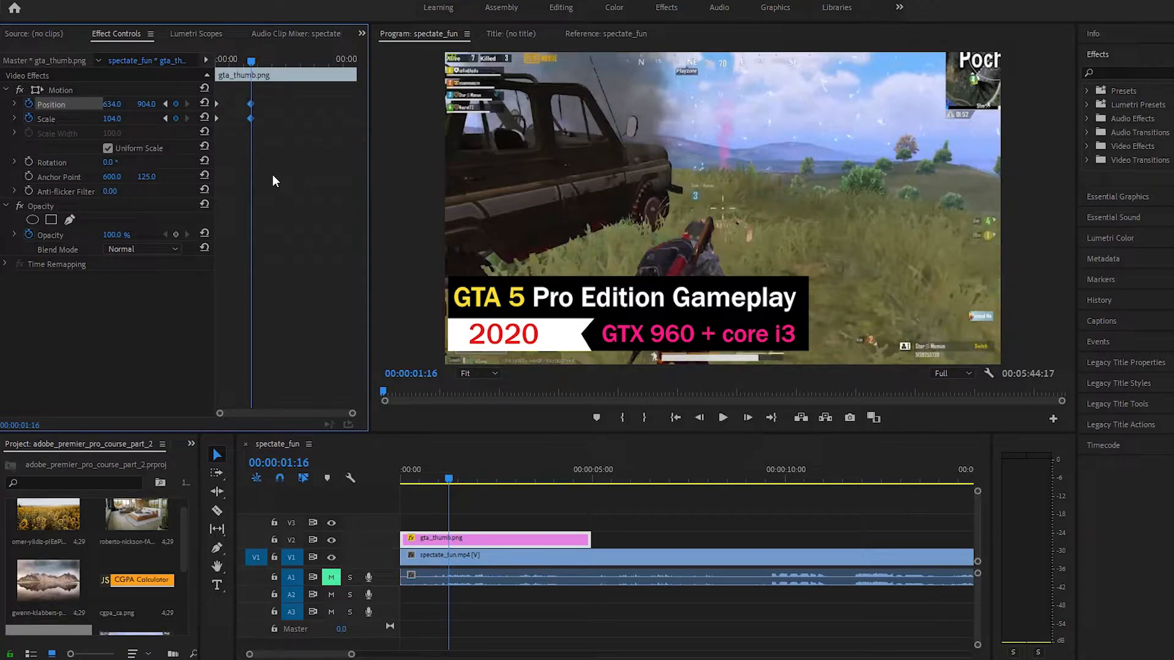
Add Position and Scale keyframes with unchanged values to gta_thumb.png mid-clip, at 00:00:03:50 and at 00:00:04:27
mouse_move(250, 60)
left_mouse_down()
mouse_move(293, 65)
mouse_move(200, 77)
mouse_move(251, 58)
left_mouse_up()
left_click_drag(253, 60, 326, 76)
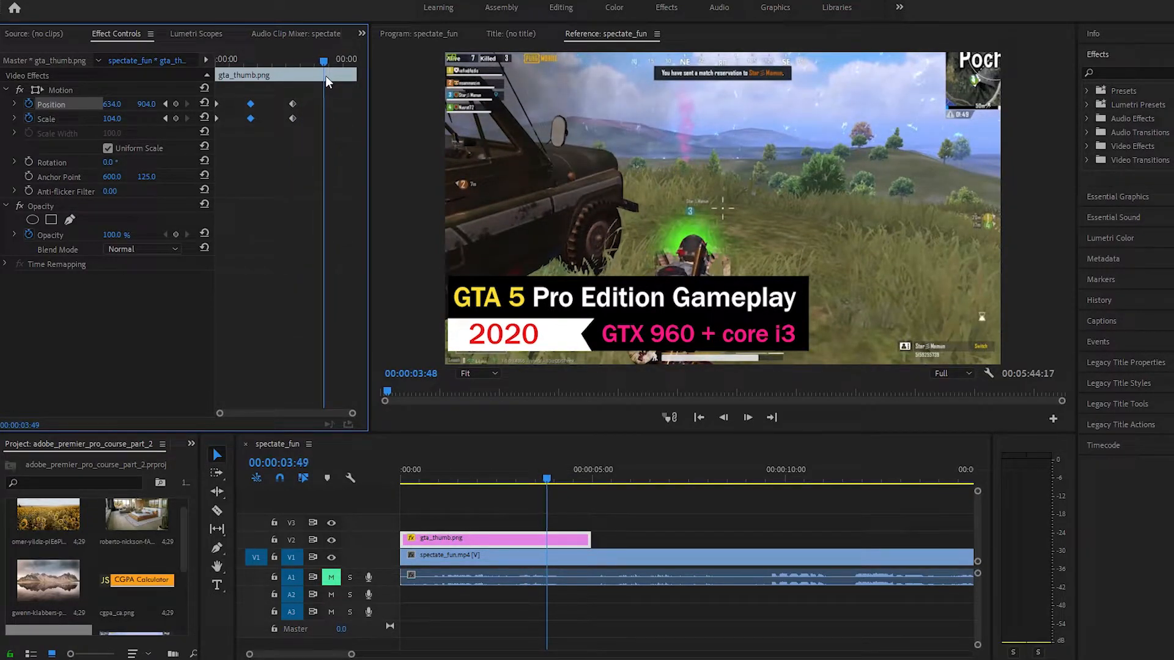
left_click(176, 104)
left_click(175, 118)
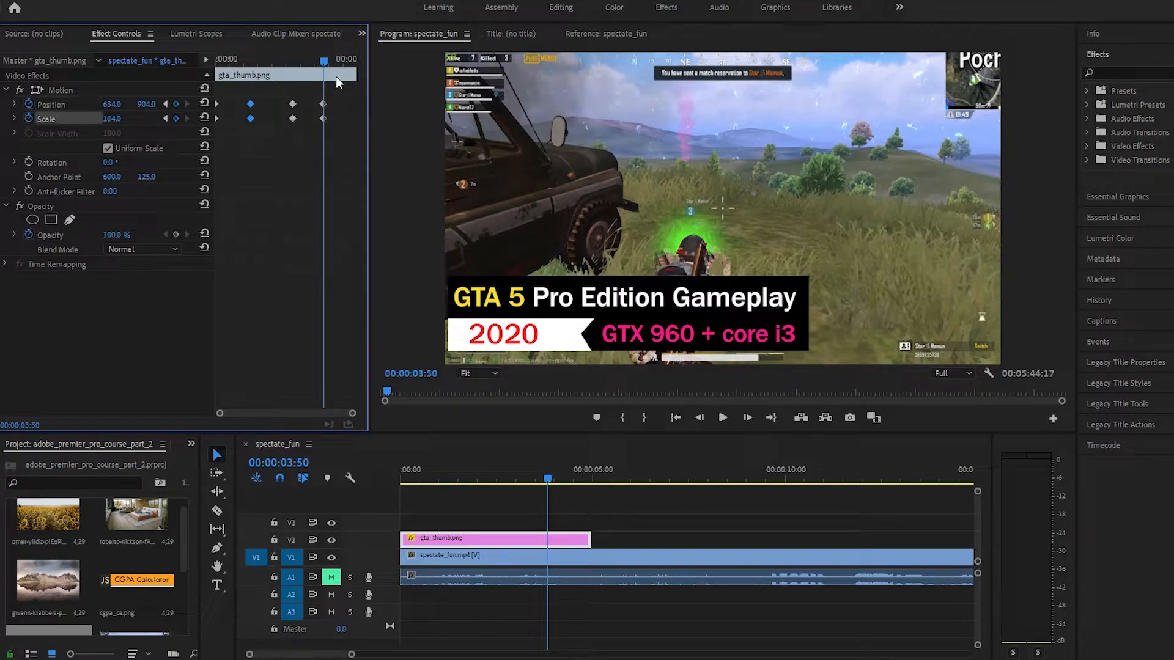
left_click_drag(325, 60, 342, 56)
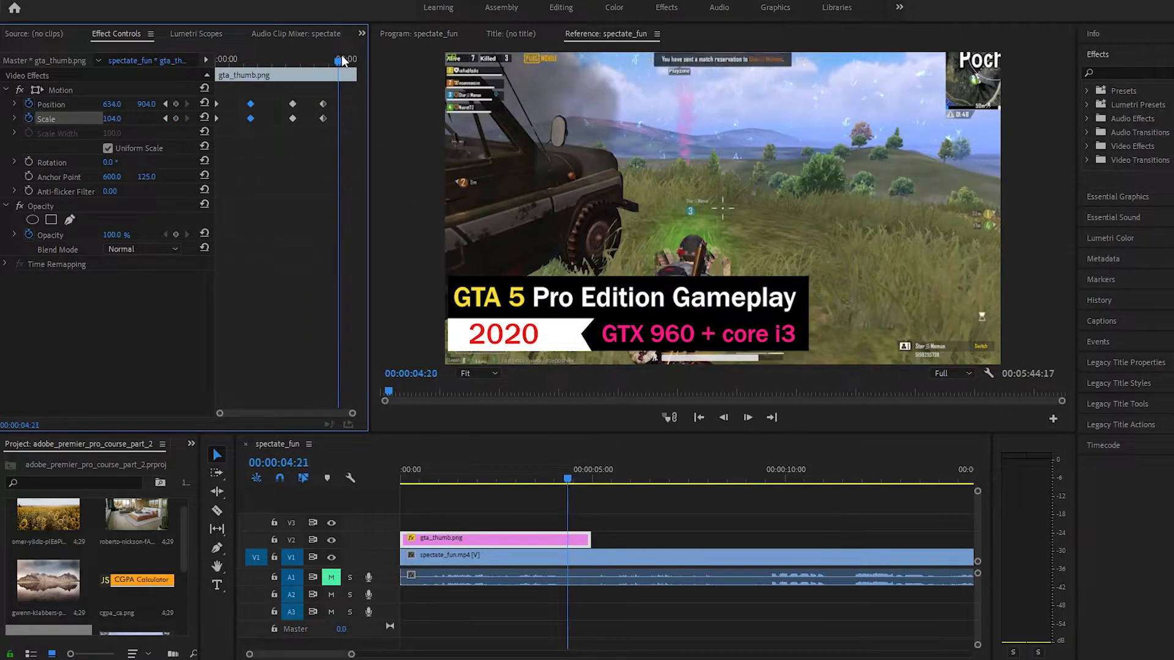
left_click(176, 119)
left_click(176, 104)
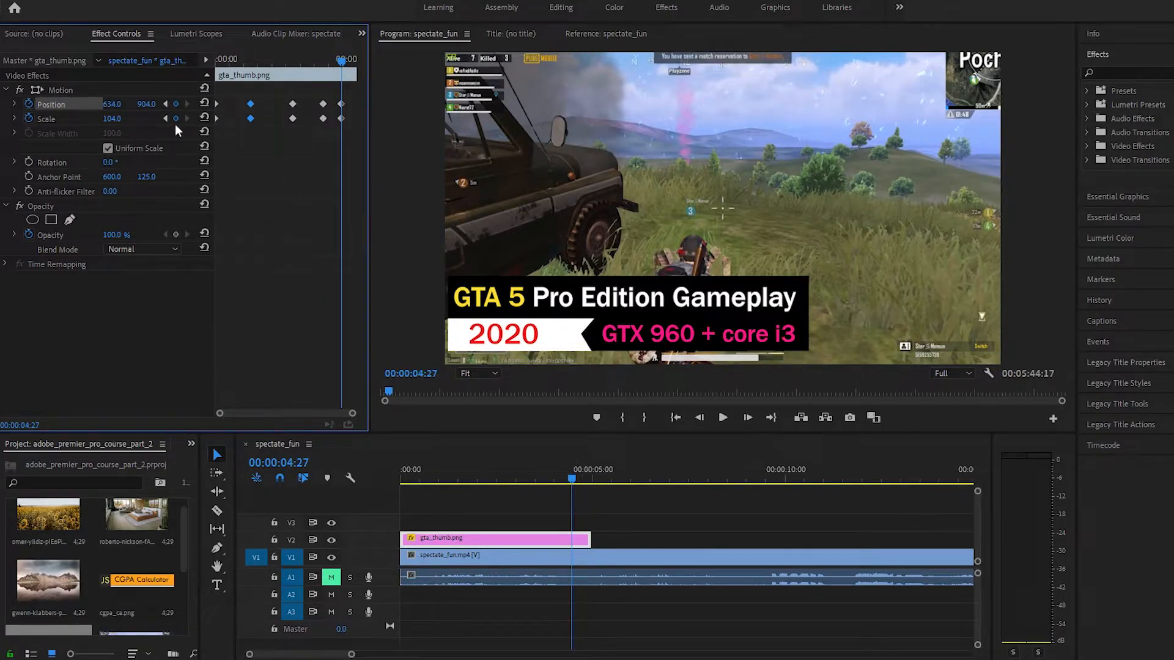
Set gta_thumb.png's keyframes at 00:00:04:27 to position 2328, 1255 and scale 86, and play the full animation
mouse_move(343, 59)
left_mouse_down()
mouse_move(292, 61)
mouse_move(344, 64)
left_mouse_up()
left_click_drag(120, 108, 260, 108)
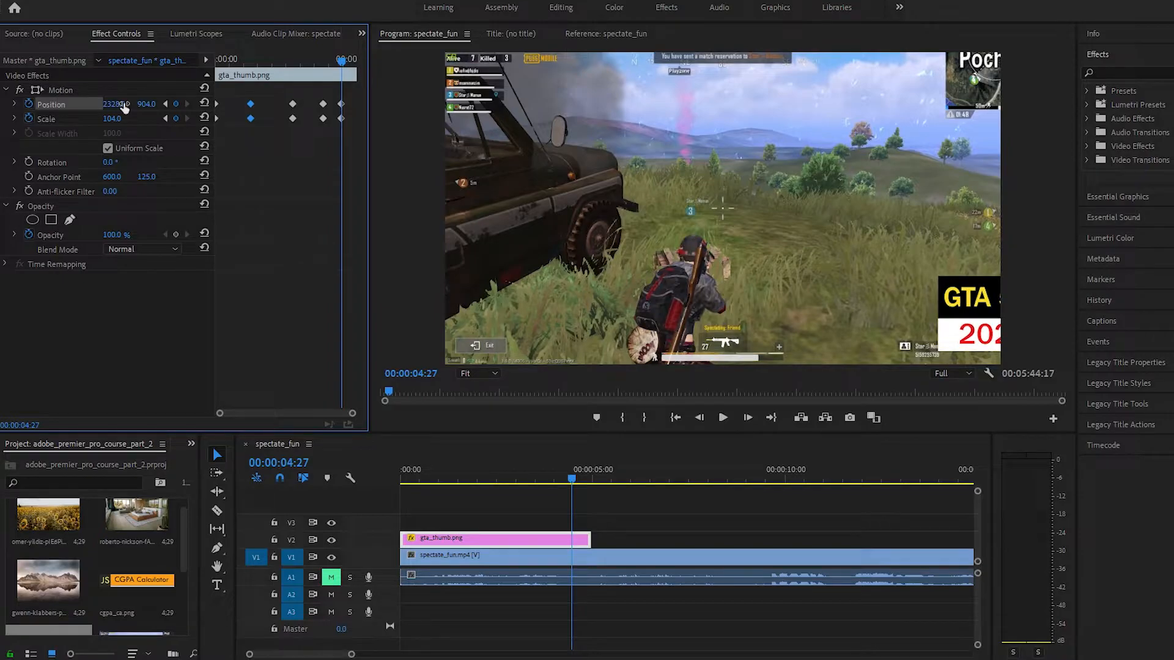
left_click_drag(146, 104, 208, 117)
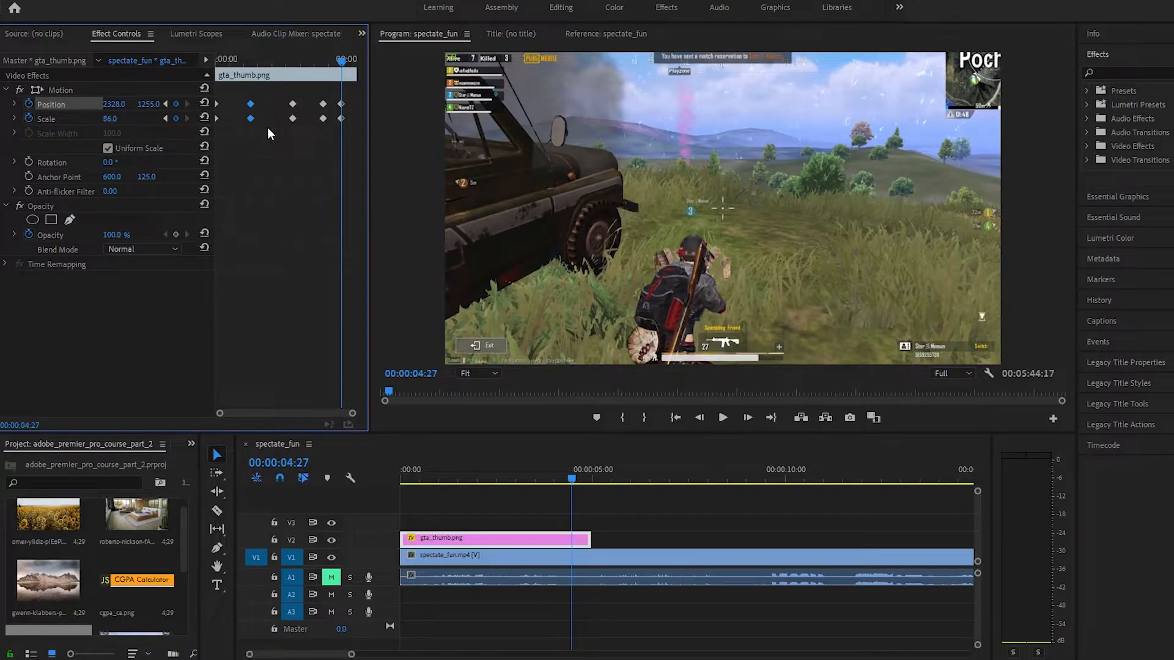
left_click(317, 156)
left_click_drag(335, 61, 173, 63)
key("space")
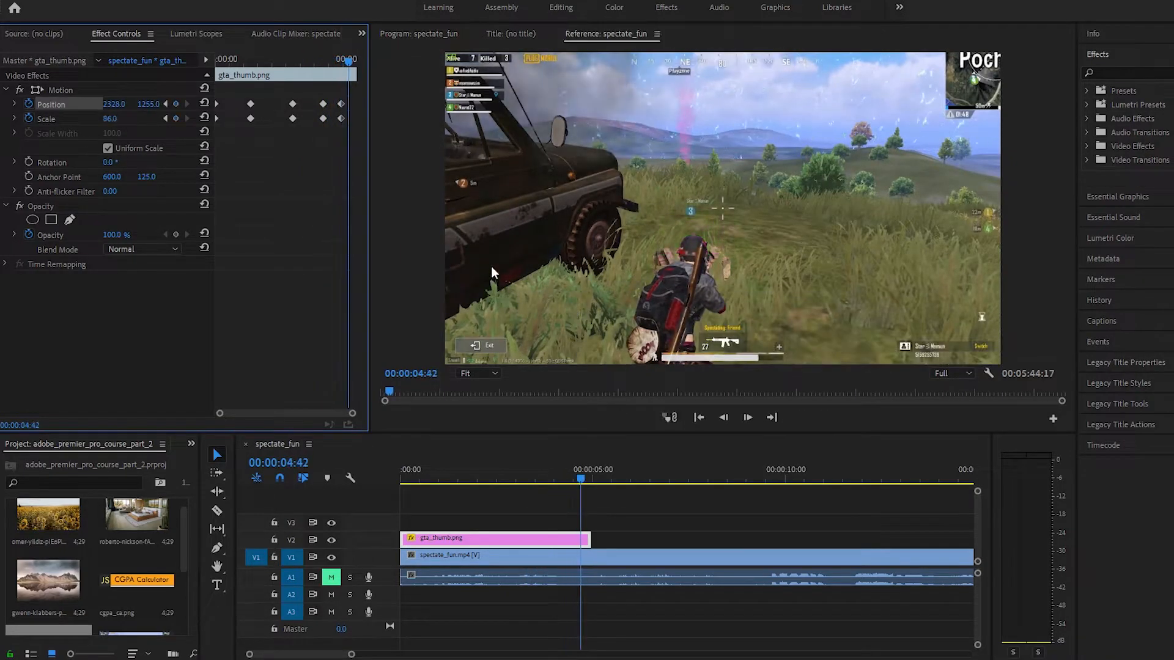
Scrub back through gta_thumb.png's exit movement to examine how it moves between its last keyframes
mouse_move(347, 61)
left_mouse_down()
mouse_move(325, 49)
mouse_move(328, 61)
left_mouse_up()
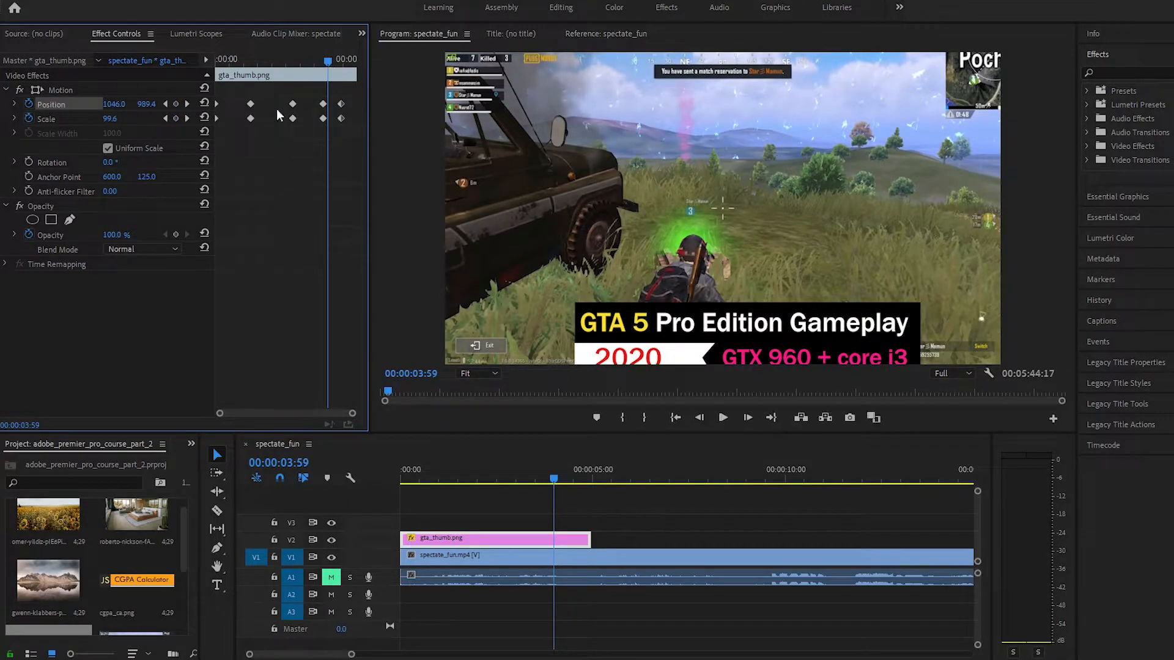
left_click_drag(328, 58, 333, 60)
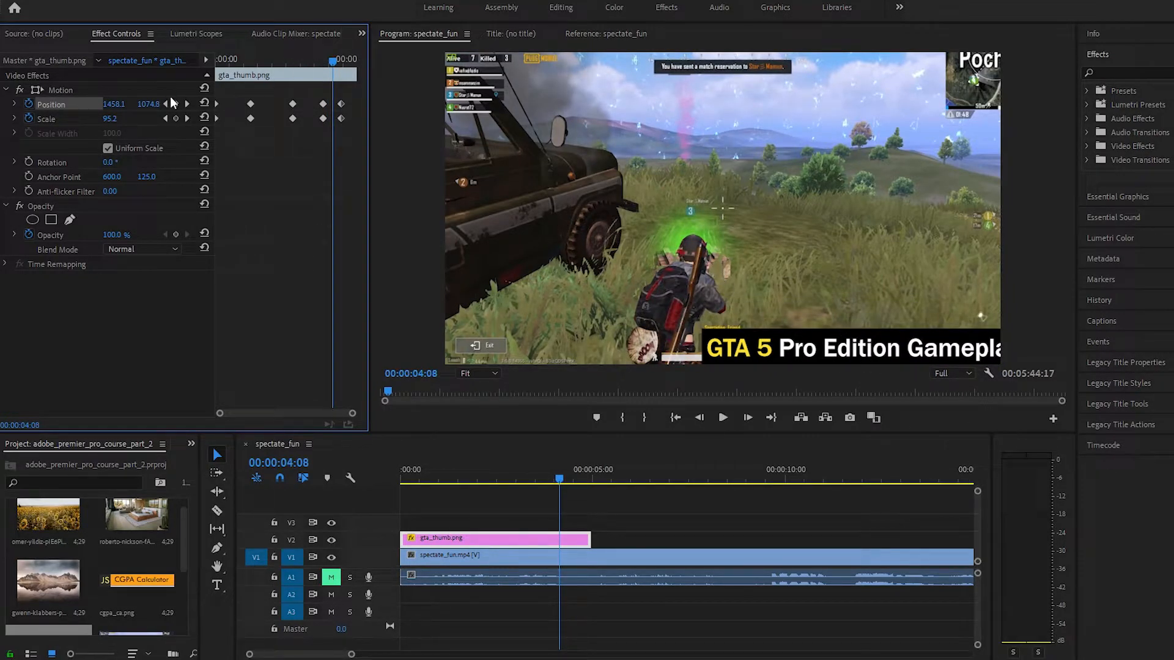
left_click_drag(335, 56, 266, 59)
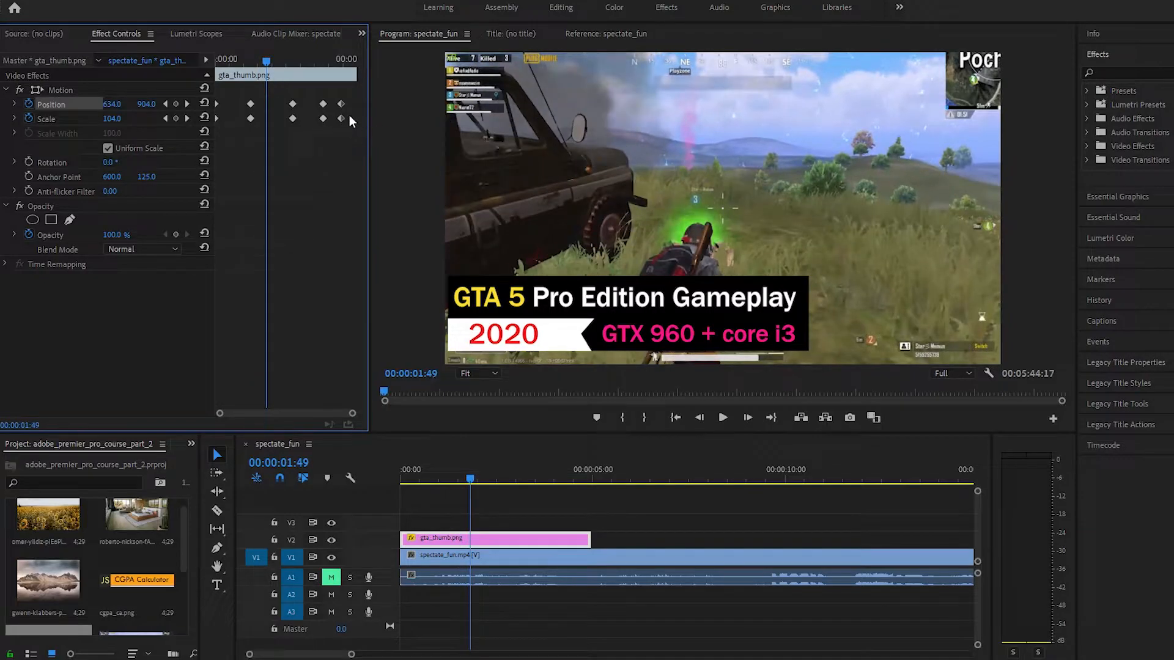
Apply Ease In temporal interpolation to all of gta_thumb.png's Position and Scale keyframes and preview from the start
left_click_drag(351, 133, 213, 103)
right_click(251, 105)
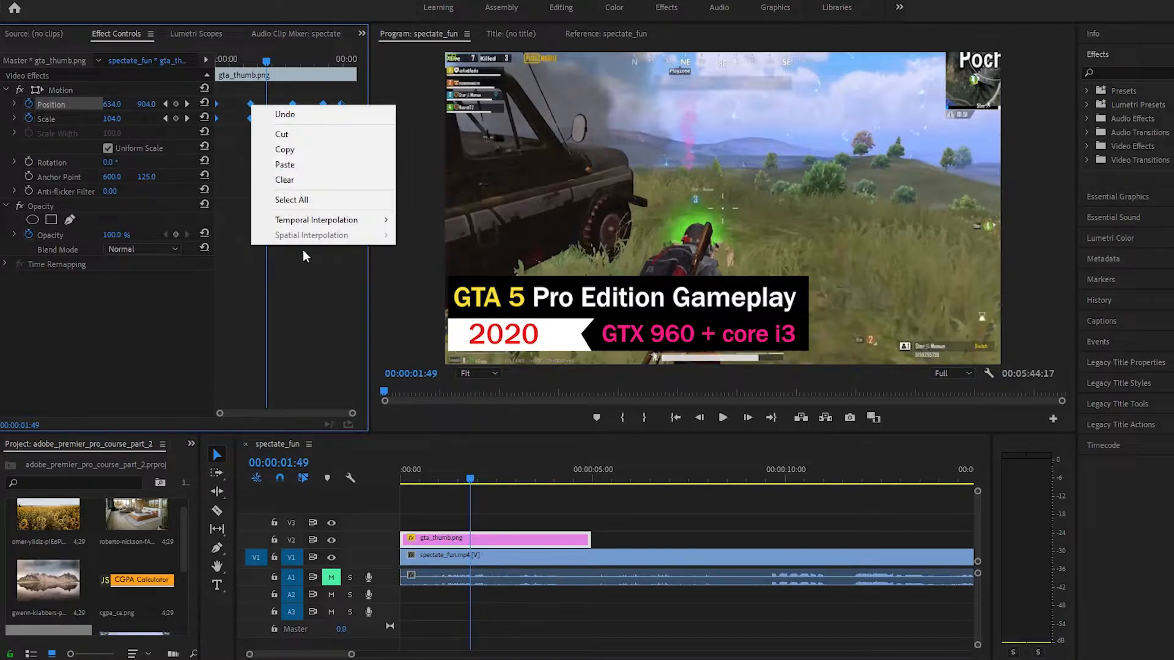
mouse_move(312, 221)
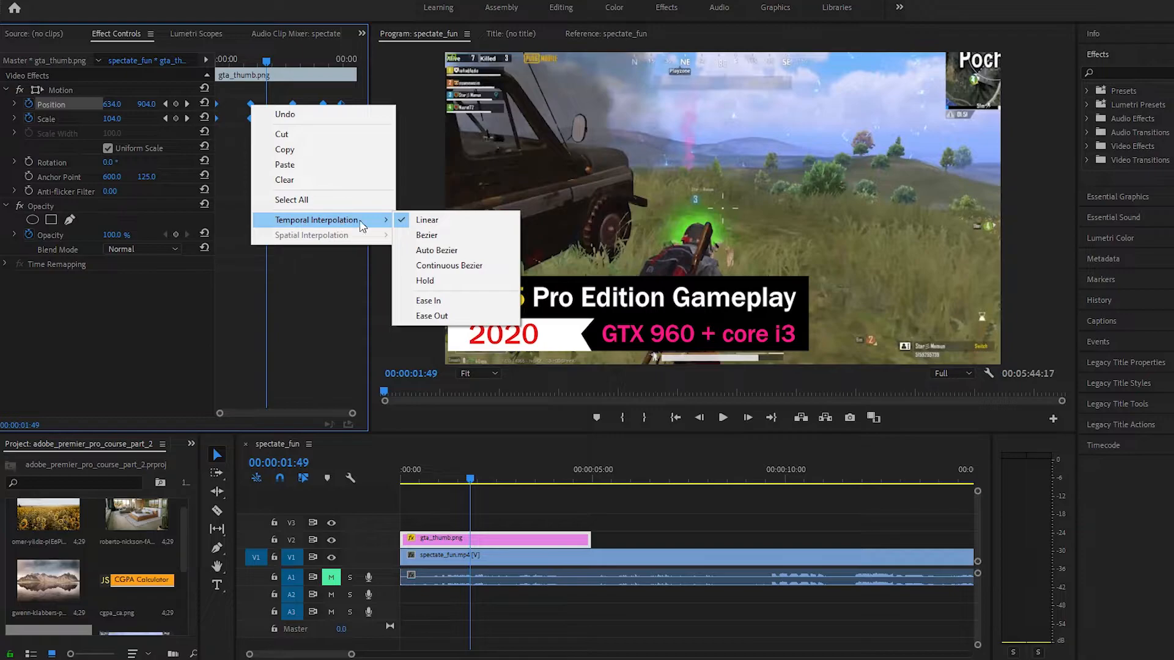
left_click(432, 300)
key("Home")
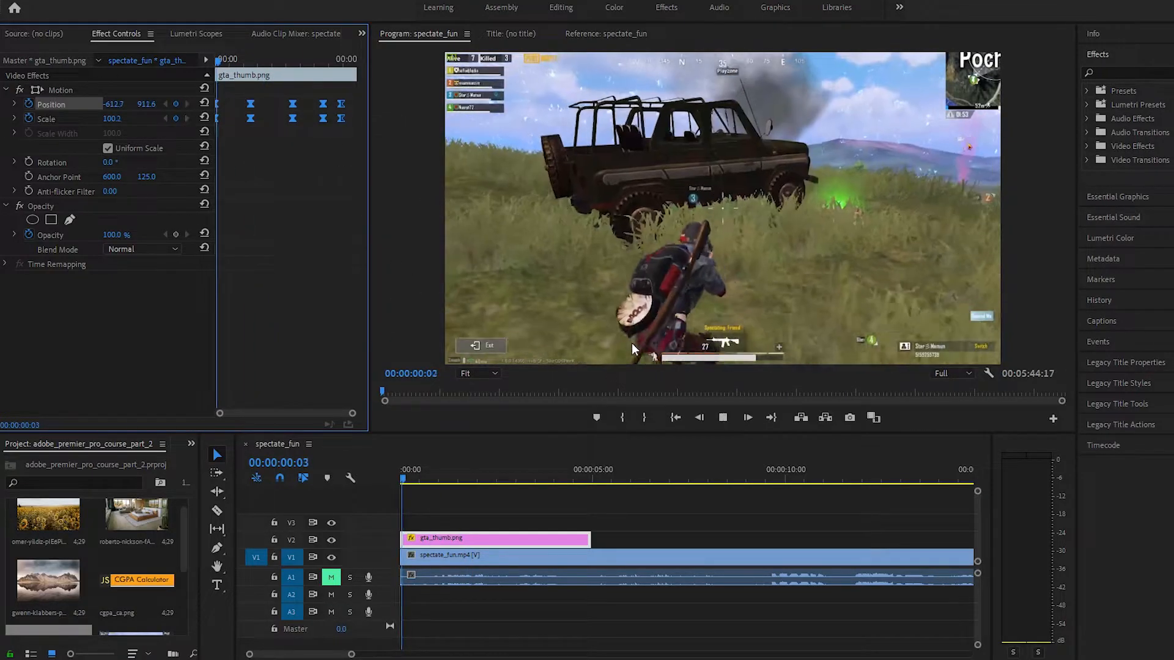
key("space")
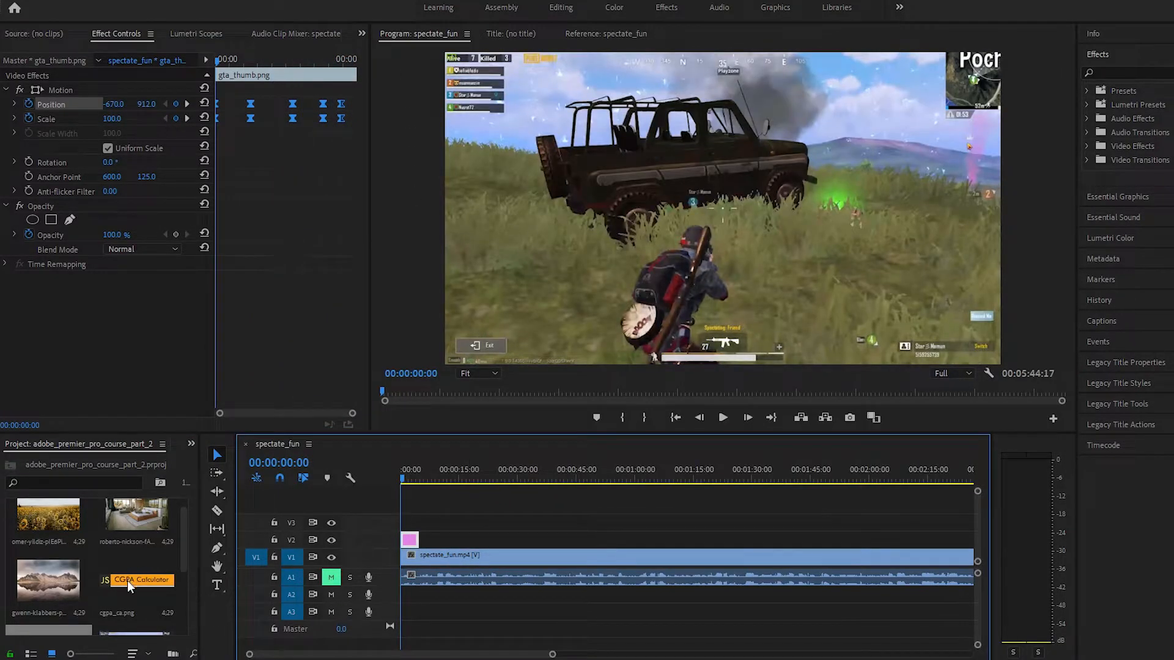
Place cgpa_ca.png on track V2 at about 00:00:14, preview it there, and select the clip
left_click_drag(127, 581, 465, 541)
left_click_drag(402, 477, 457, 479)
key("space")
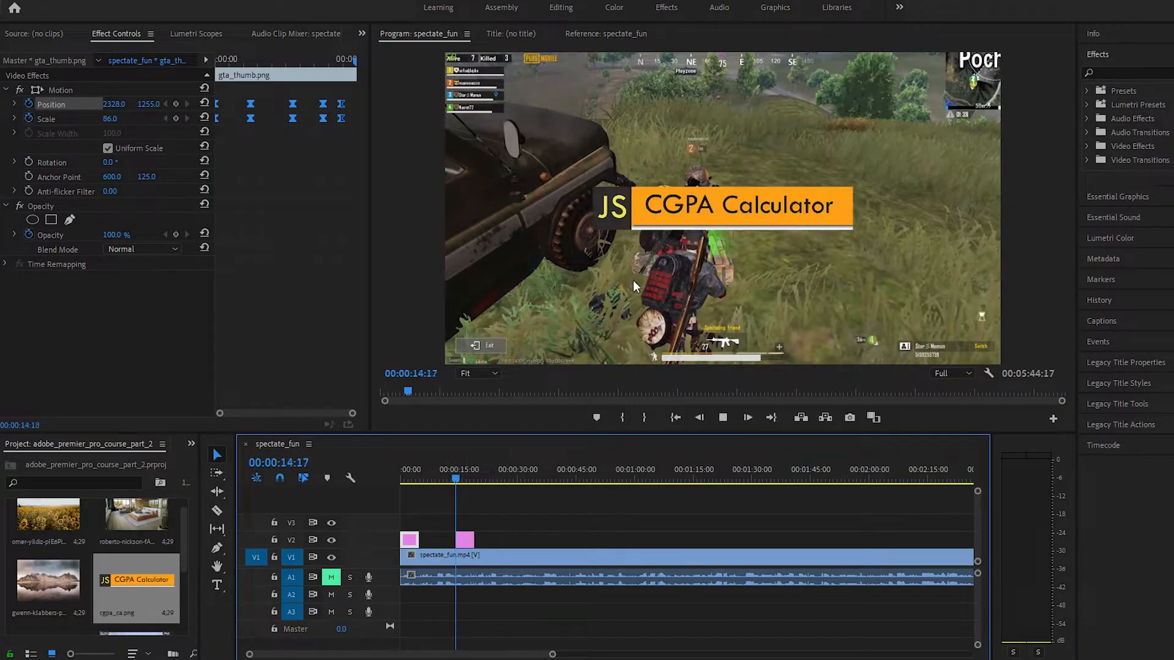
key("space")
left_click(469, 540)
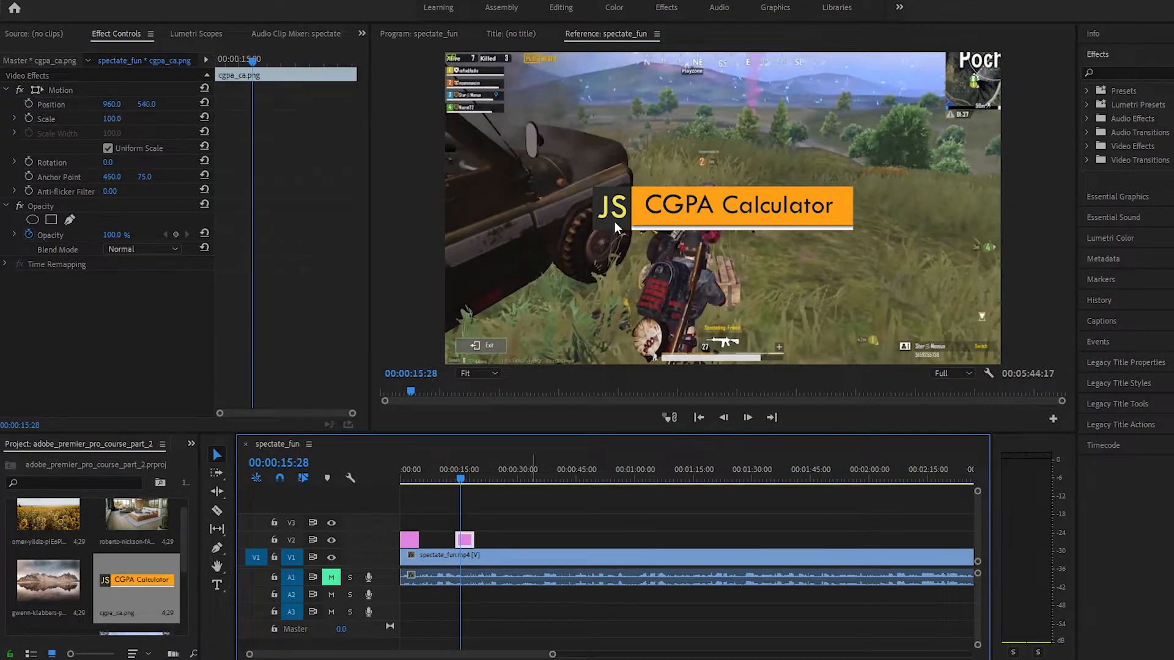
Add Position and Scale keyframes to cgpa_ca.png at 00:00:15:12 and apply Ease In temporal interpolation to them
left_click(245, 57)
left_click(28, 104)
left_click(29, 118)
left_click_drag(246, 95, 240, 100)
right_click(244, 104)
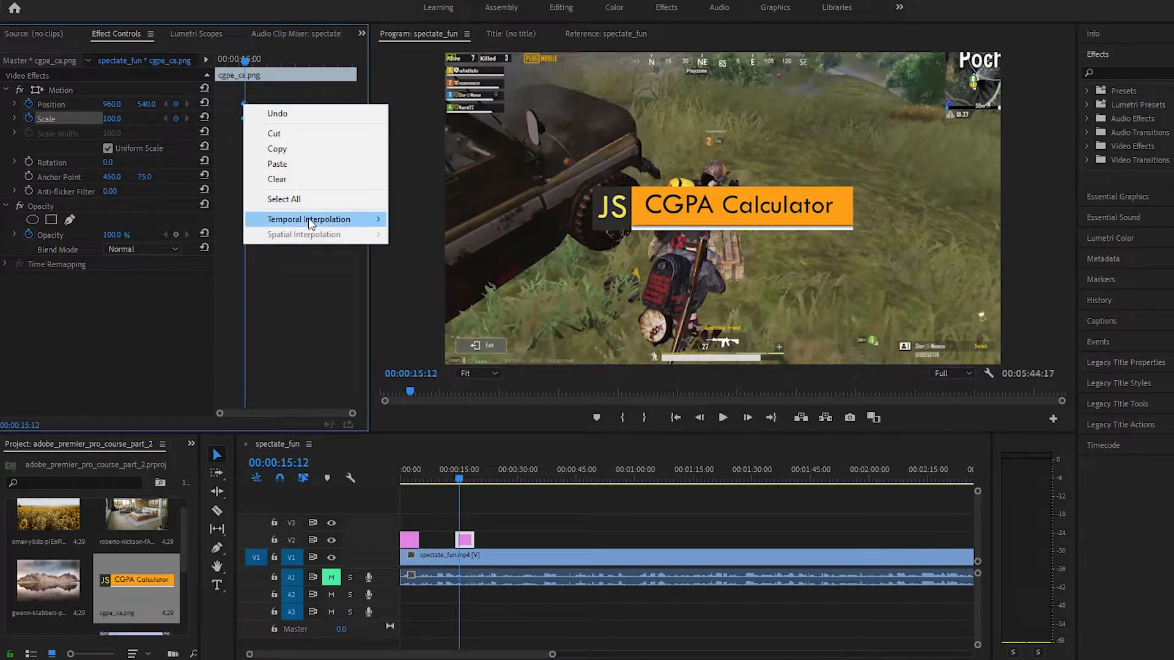
mouse_move(309, 219)
left_click(416, 296)
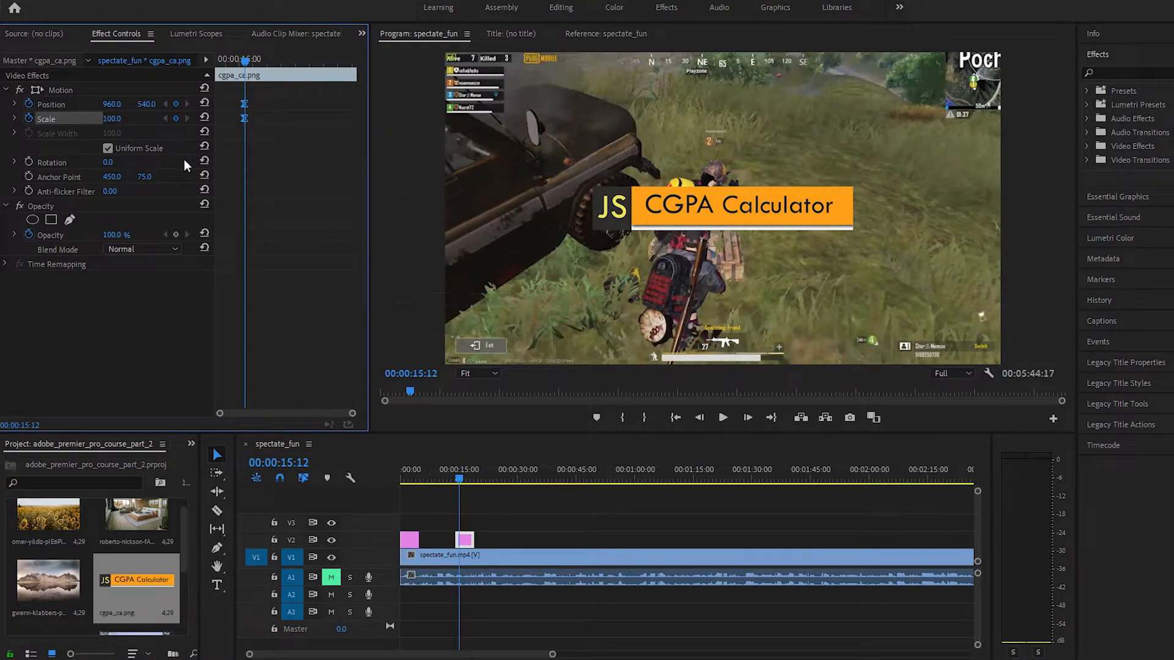
Set cgpa_ca.png's starting position at 00:00:15:12 to -1036, 957, outside the frame
mouse_move(120, 105)
left_mouse_down()
mouse_move(107, 105)
mouse_move(124, 107)
left_mouse_up()
left_click(116, 104)
type("101")
key("Return")
left_click_drag(149, 104, 105, 104)
Add Position and Scale keyframes to cgpa_ca.png at 00:00:16:00 with position 898, 927 and scale 109
key("space")
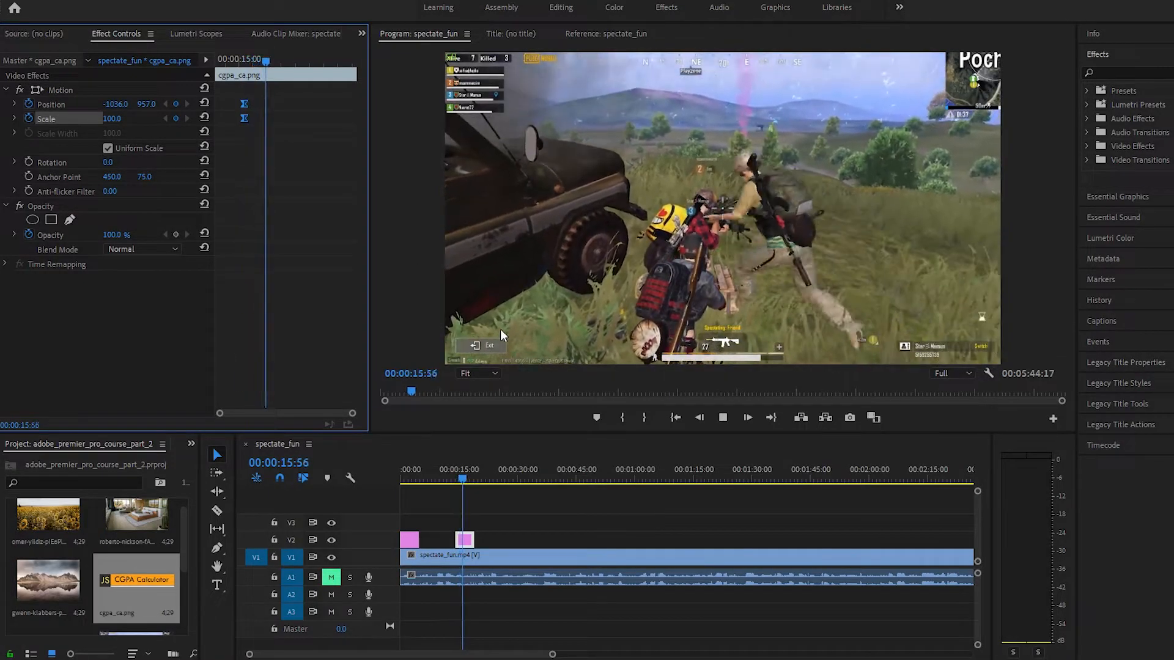
key("space")
left_click(176, 119)
left_click(176, 104)
left_click_drag(116, 104, 185, 142)
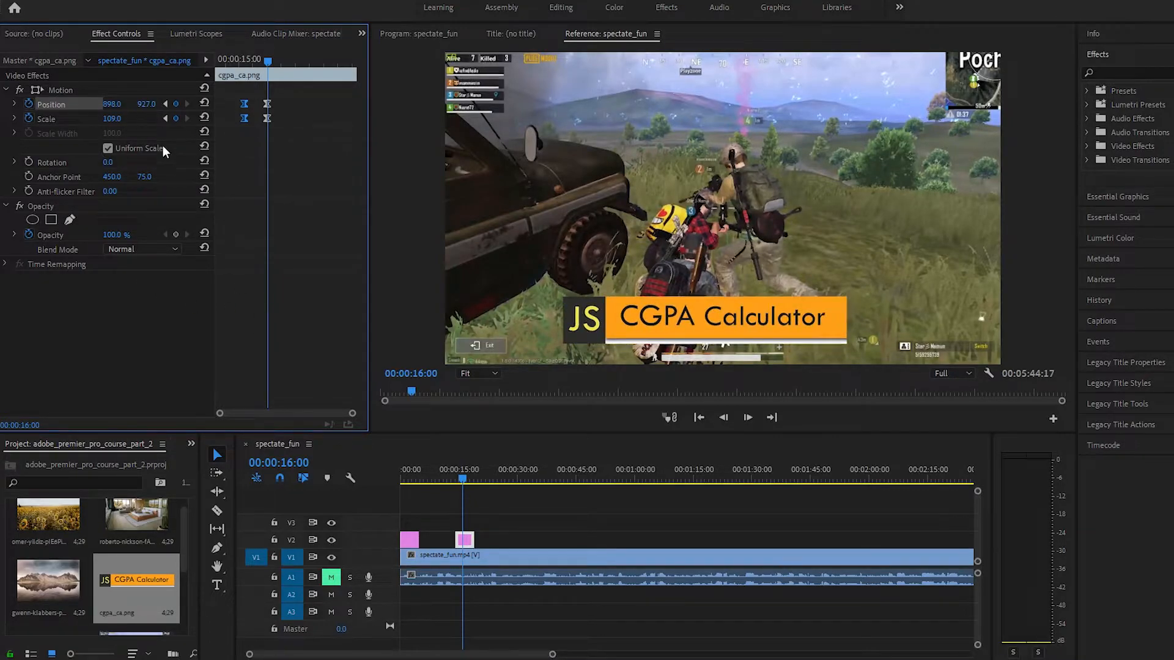
Move cgpa_ca.png's second Position and Scale keyframes to about 00:00:16:18 and play on to 00:00:17:03
left_click_drag(301, 142, 276, 104)
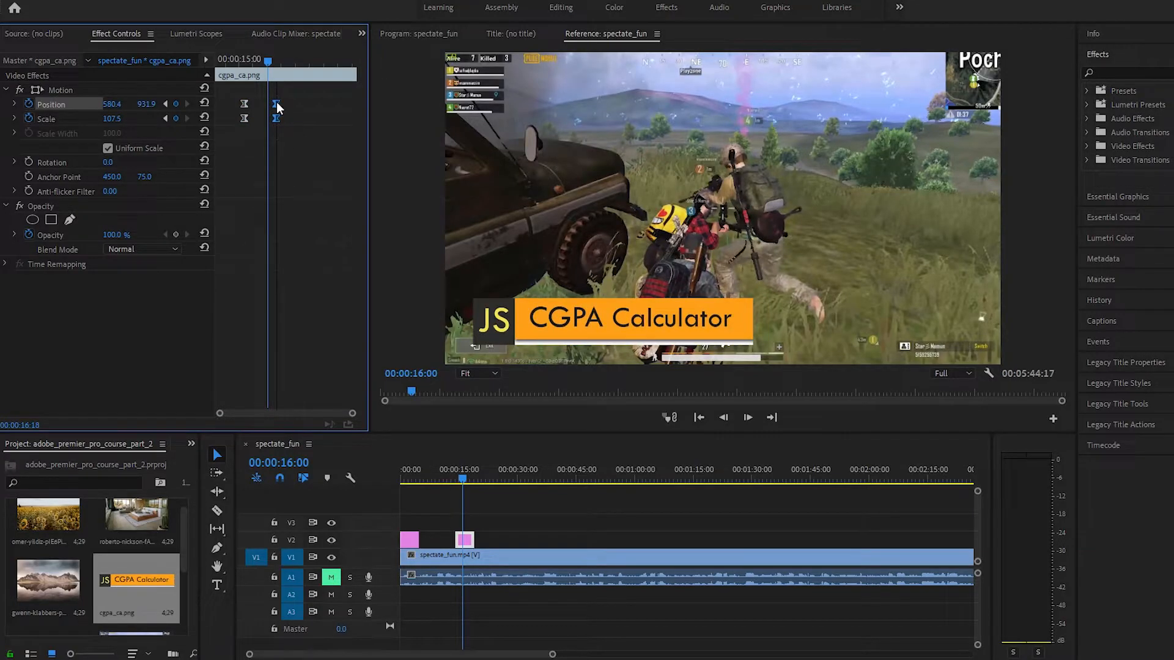
mouse_move(267, 58)
left_mouse_down()
mouse_move(257, 61)
mouse_move(277, 72)
left_mouse_up()
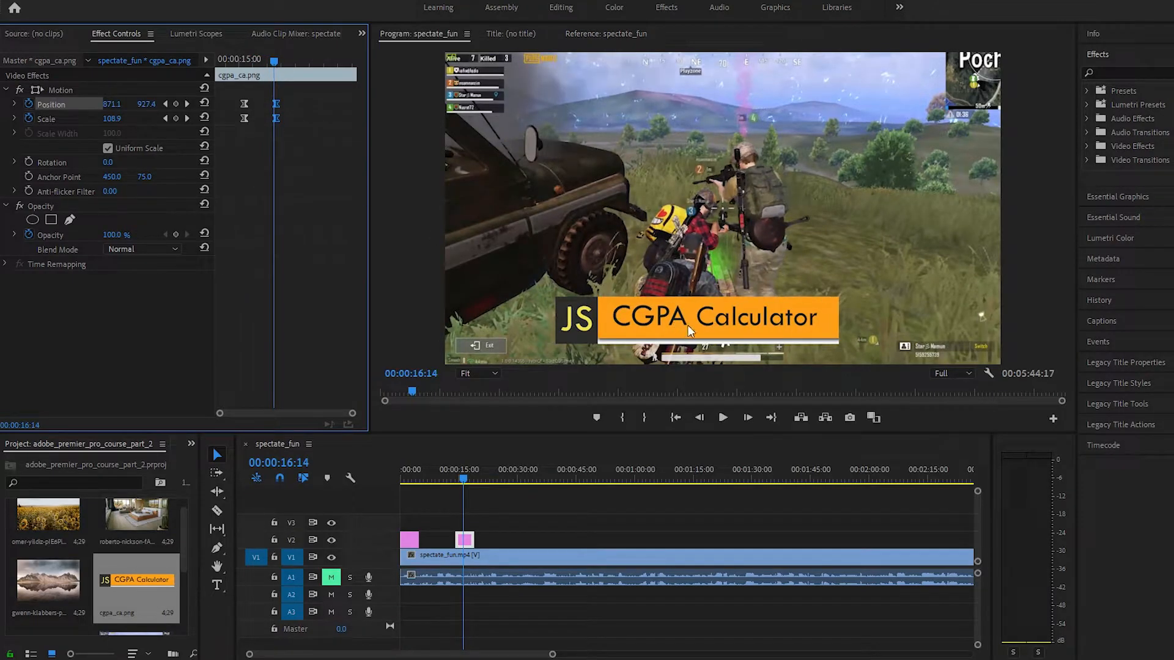
key("space")
key("space")
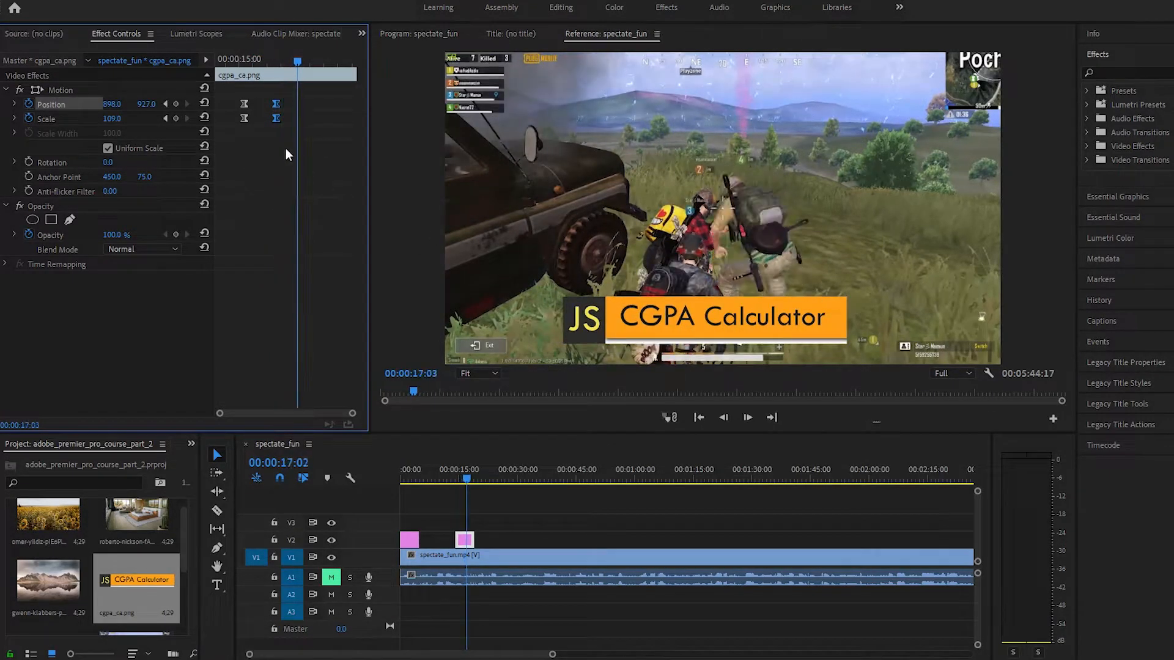
Add Position and Scale keyframes to cgpa_ca.png at 00:00:17:03 and shift them slightly later in the clip
left_click(176, 104)
left_click(176, 118)
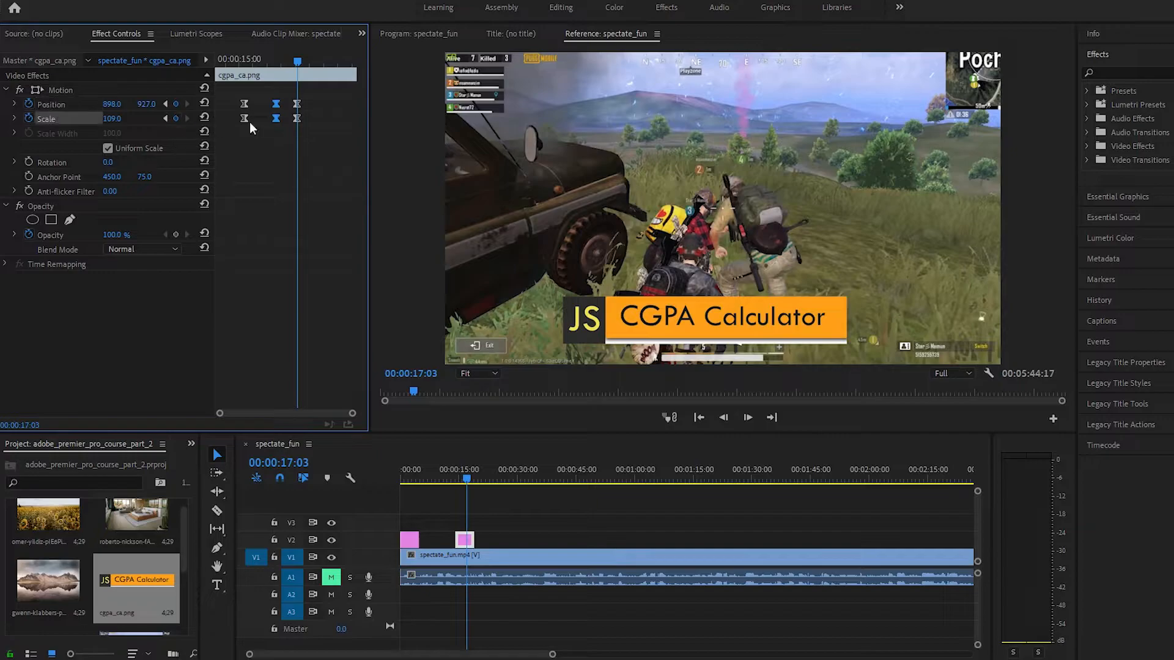
left_click_drag(306, 135, 328, 64)
left_click(313, 61)
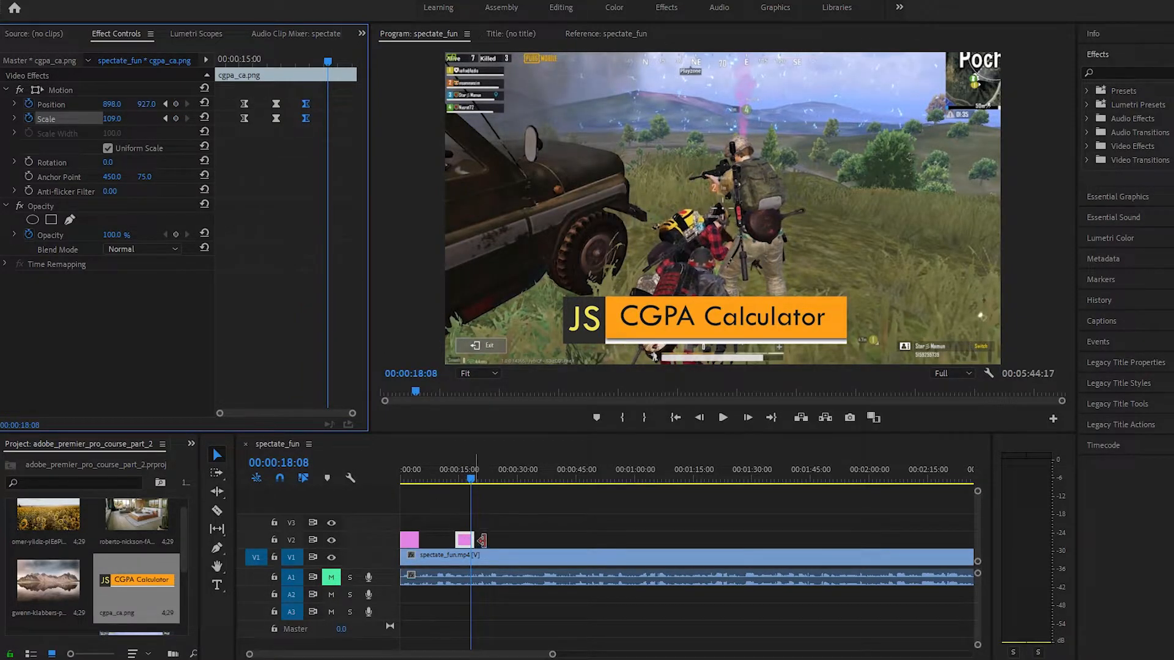
Add Position and Scale keyframes to cgpa_ca.png at 00:00:18:08, set its position to 4581, 927, and preview the animation
left_click(176, 105)
left_click_drag(113, 105, 448, 104)
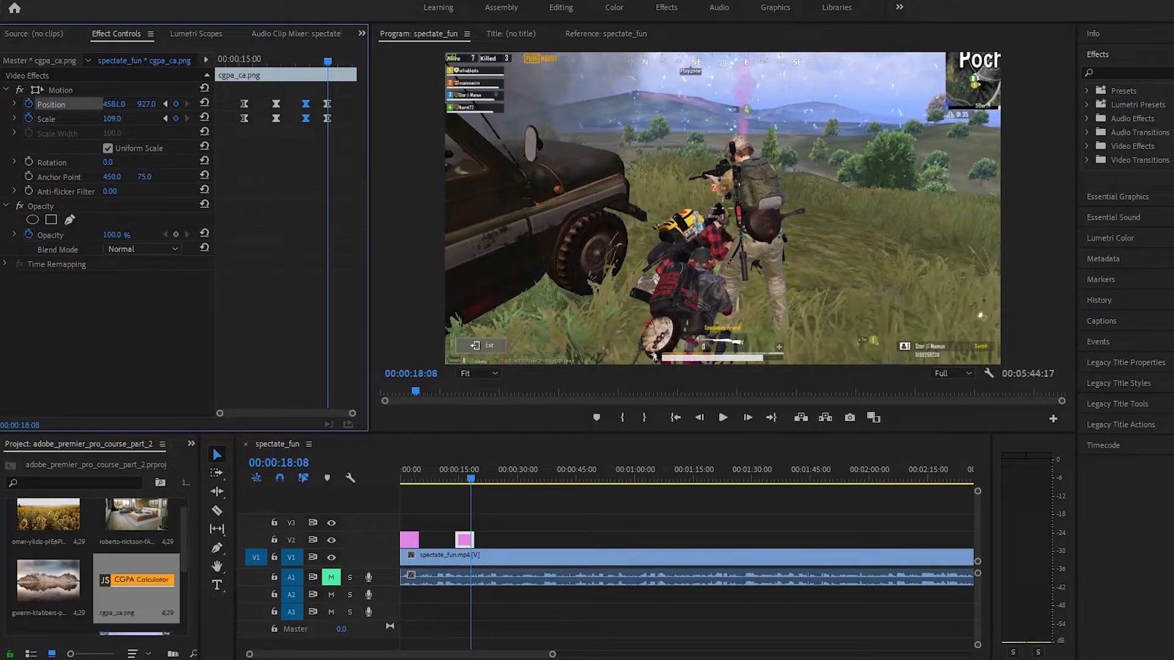
left_click_drag(819, 36, 869, 36)
left_click_drag(328, 62, 213, 63)
key("space")
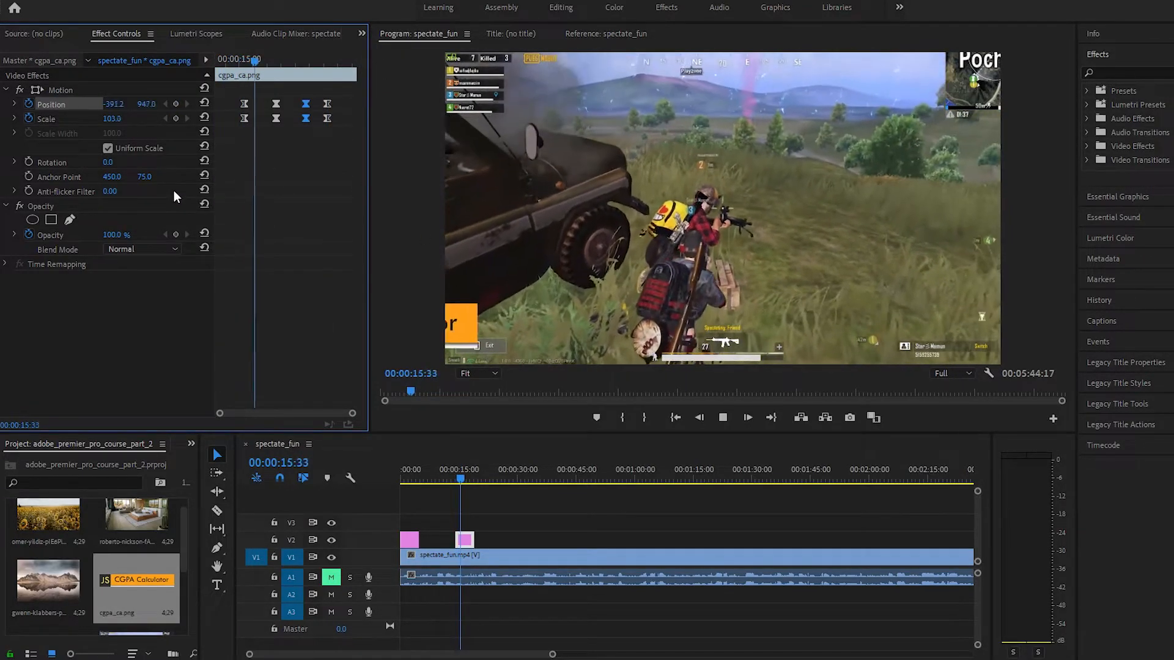
key("space")
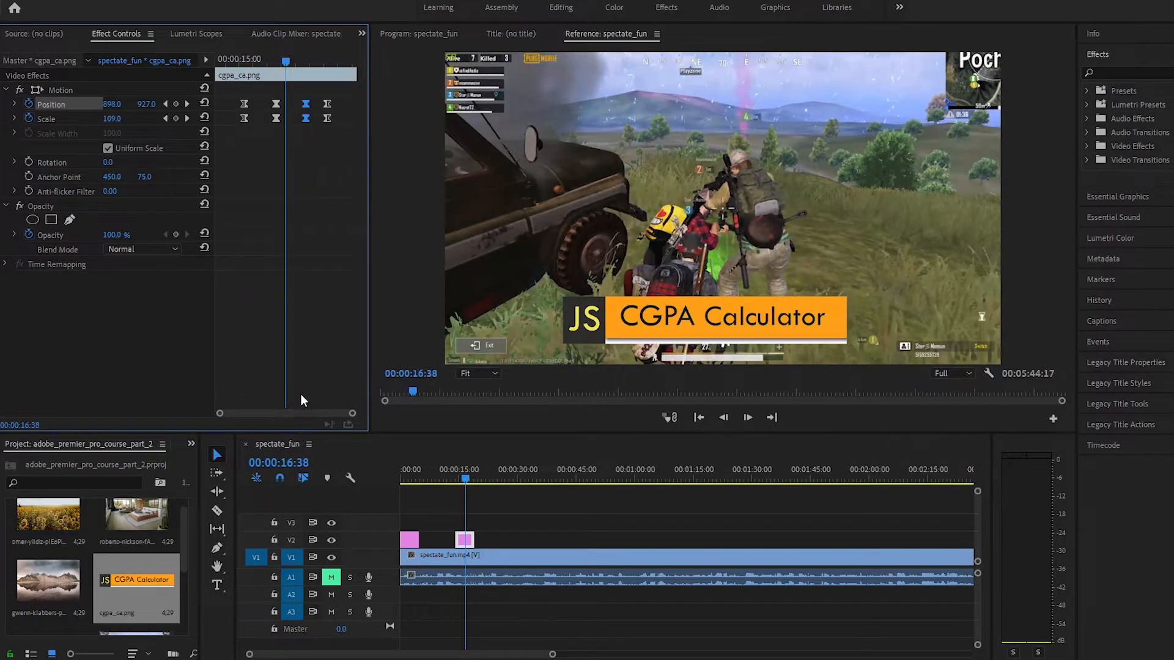
Delete all of cgpa_ca.png's Position and Scale keyframes
left_click_drag(472, 480, 462, 476)
left_click_drag(343, 144, 216, 99)
key("Delete")
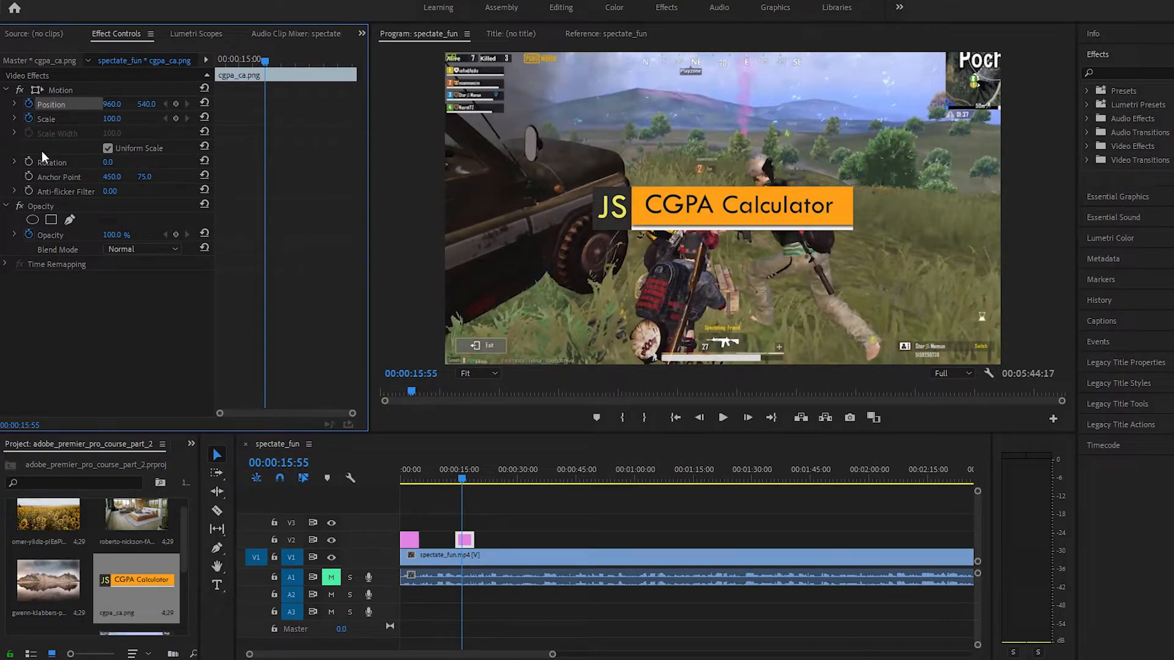
Add Rotation and Opacity keyframes to cgpa_ca.png at 00:00:14:28
key("Up")
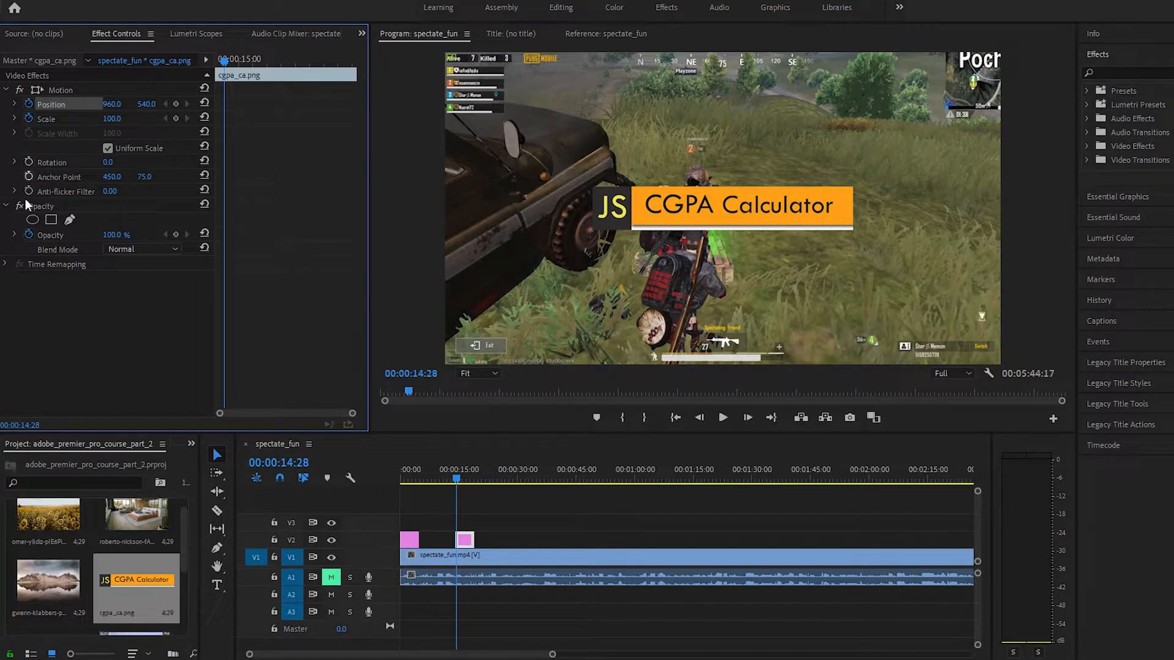
left_click(29, 162)
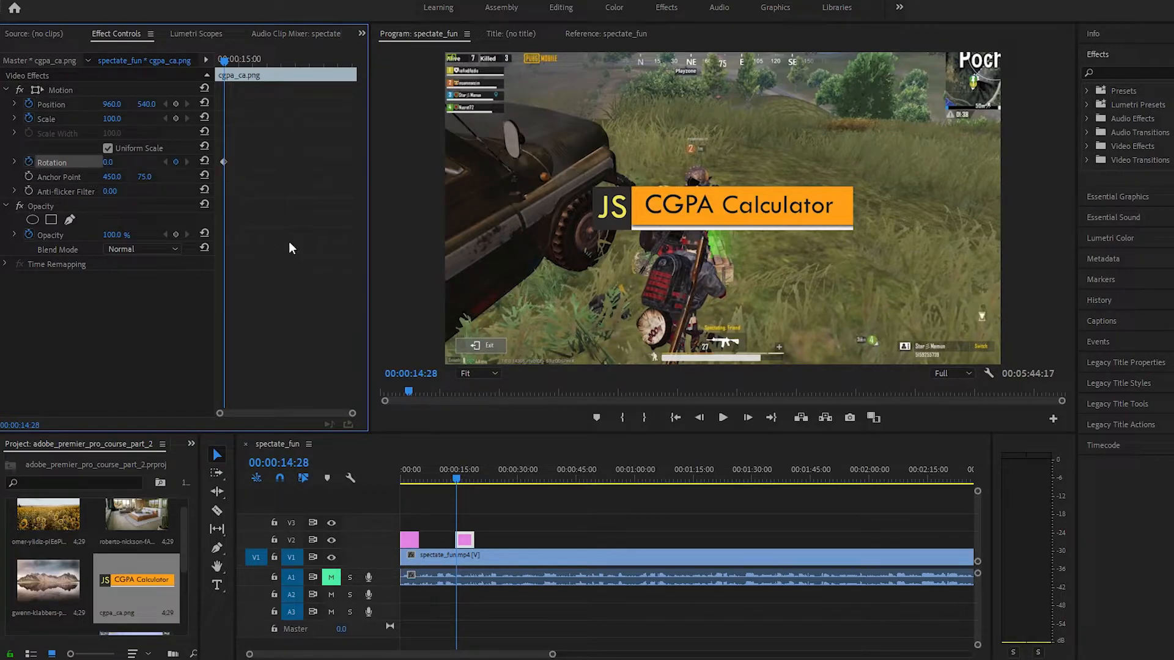
left_click(29, 236)
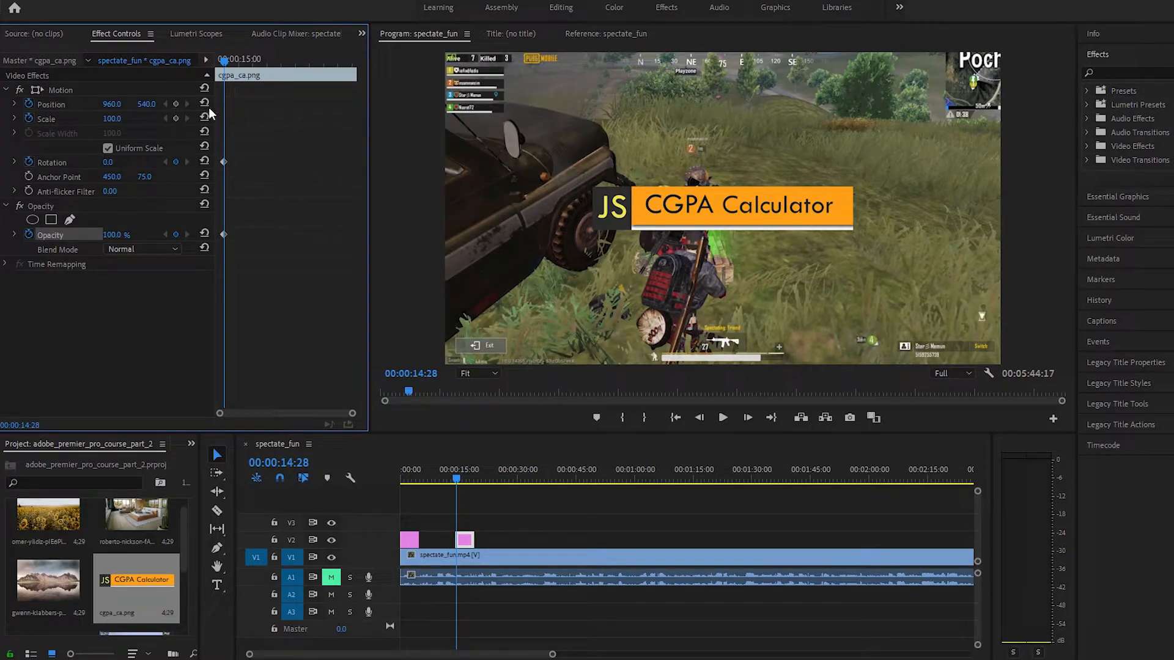
Add Position and Scale keyframes to cgpa_ca.png at 00:00:14:28 and apply easing to its Position, Scale, Rotation and Opacity keyframes
left_click(177, 104)
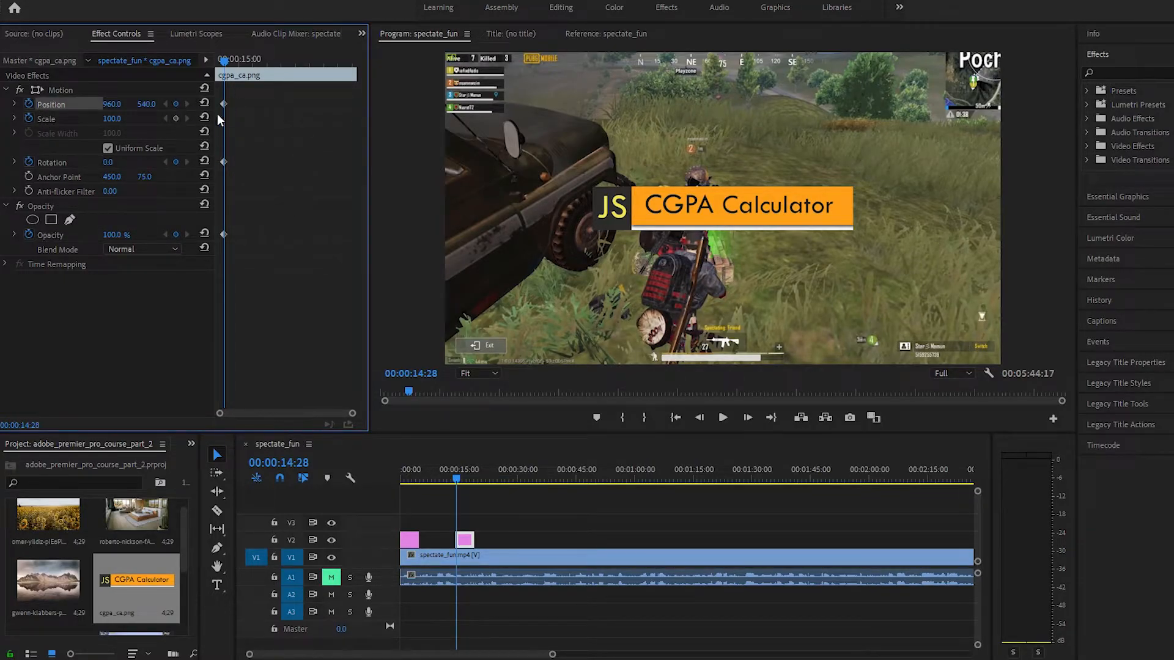
left_click(177, 118)
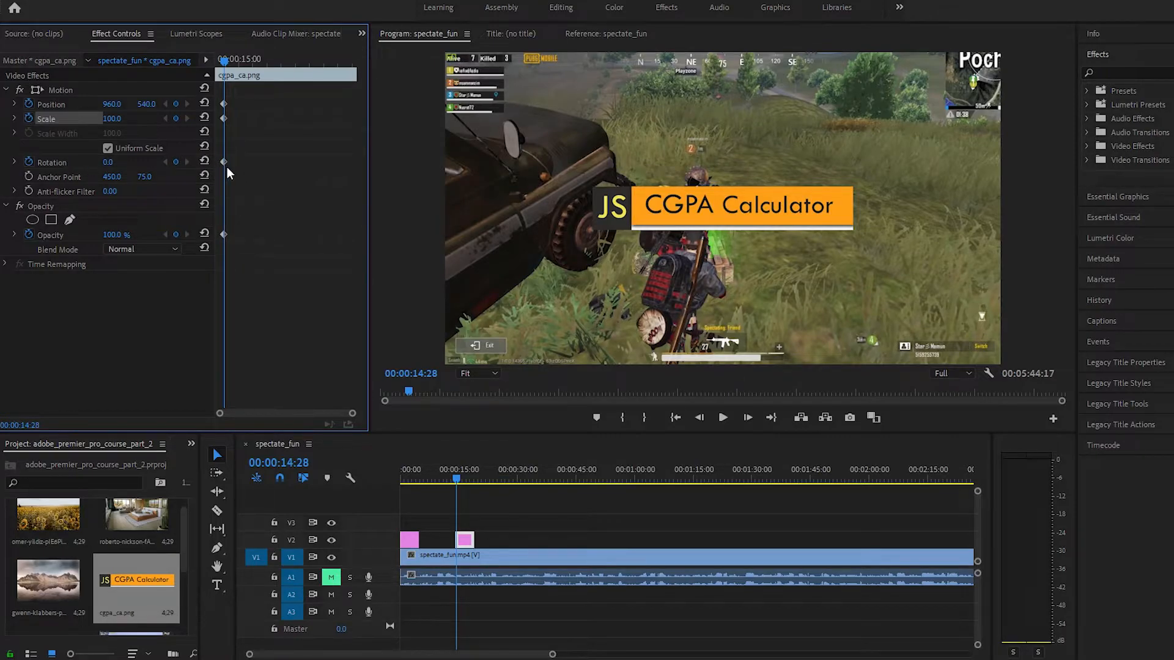
left_click_drag(263, 254, 221, 100)
right_click(227, 109)
mouse_move(282, 227)
left_click(402, 319)
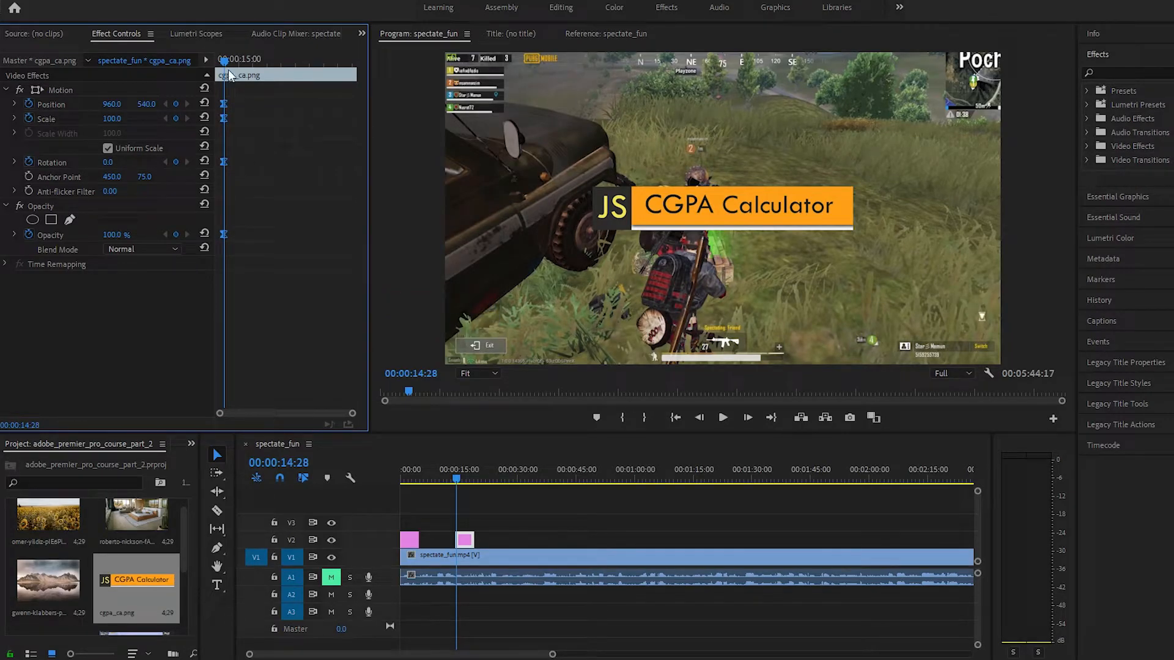
At 00:00:15:19, set cgpa_ca.png's position to 1066, 795 and scale to 115, and add Rotation and Opacity keyframes
left_click_drag(225, 59, 248, 61)
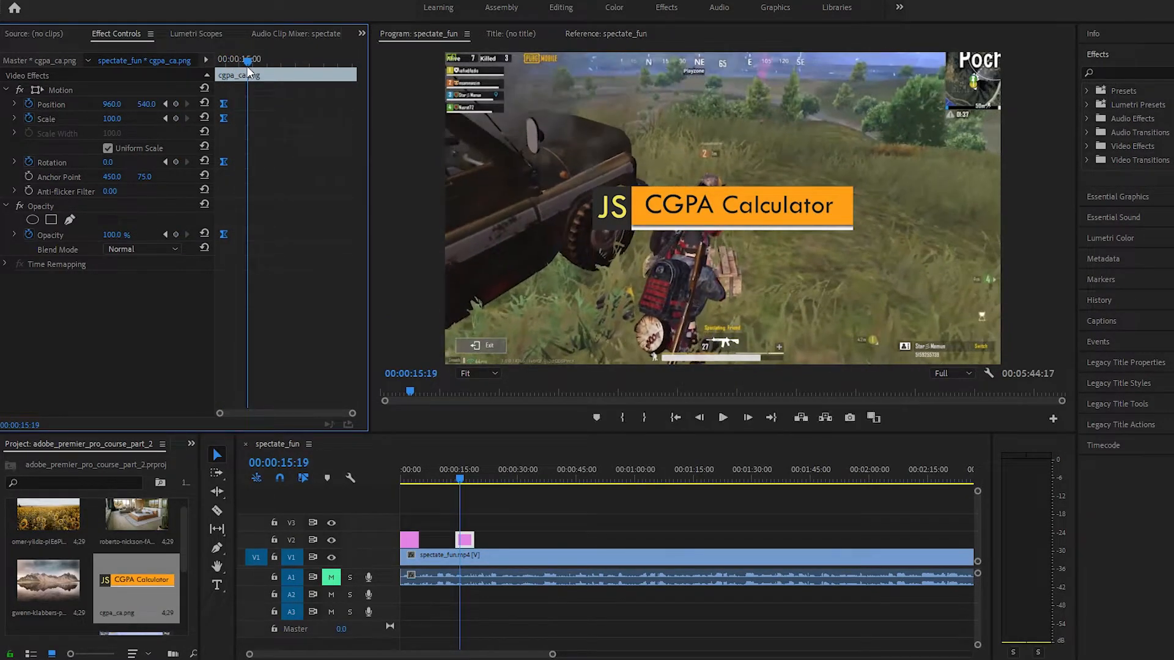
left_click_drag(111, 104, 227, 104)
left_click_drag(113, 118, 134, 118)
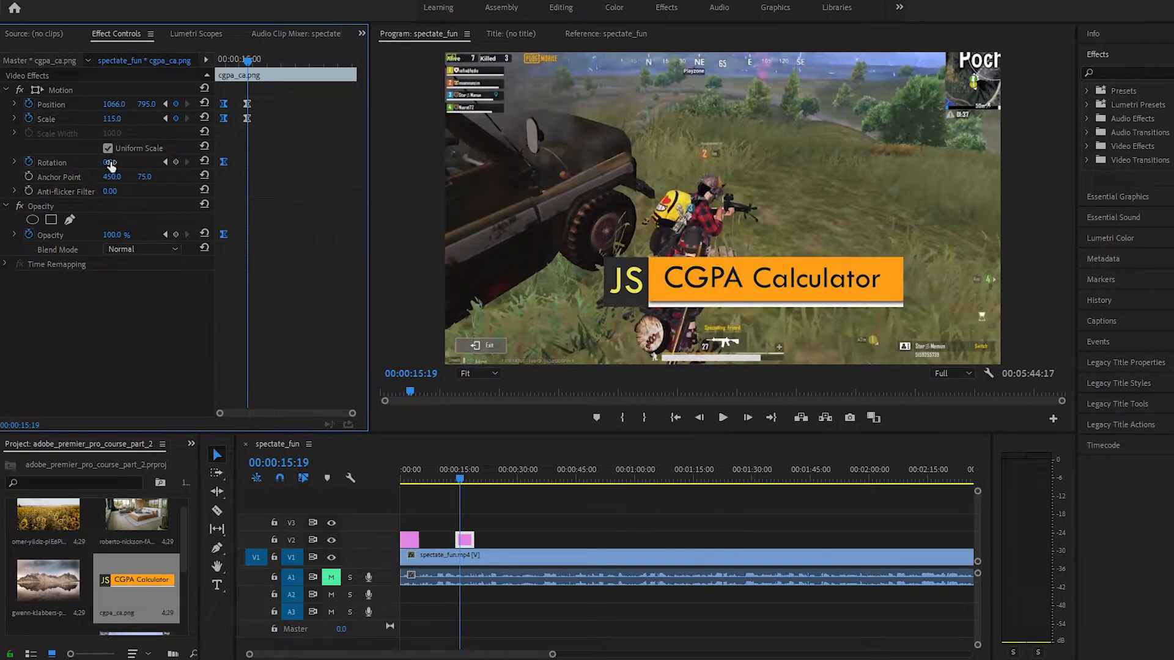
left_click(176, 162)
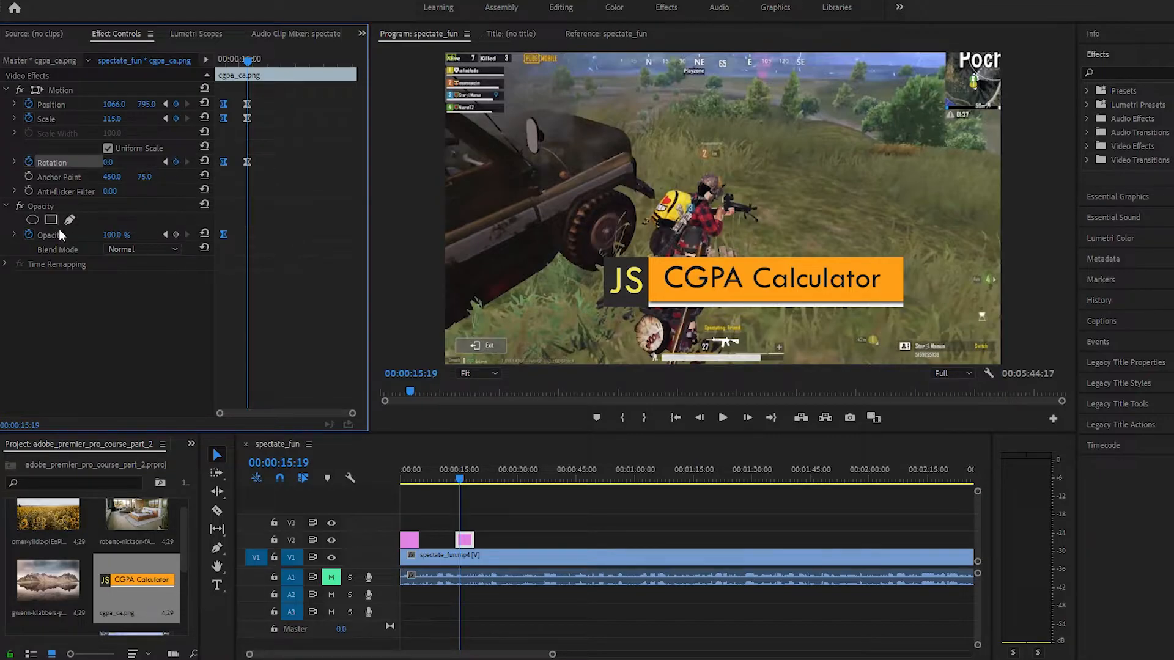
left_click(176, 235)
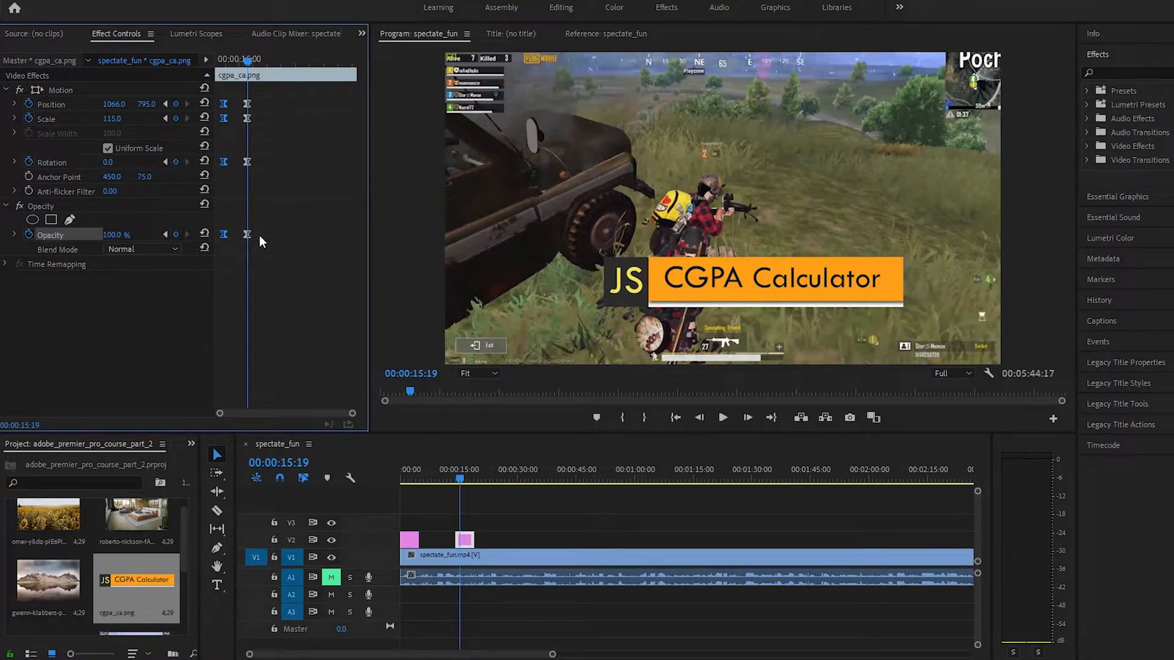
Set cgpa_ca.png's rotation to 360° and its opacity to 63% on the 00:00:15:19 keyframes
left_click_drag(115, 167, 331, 167)
left_click(115, 163)
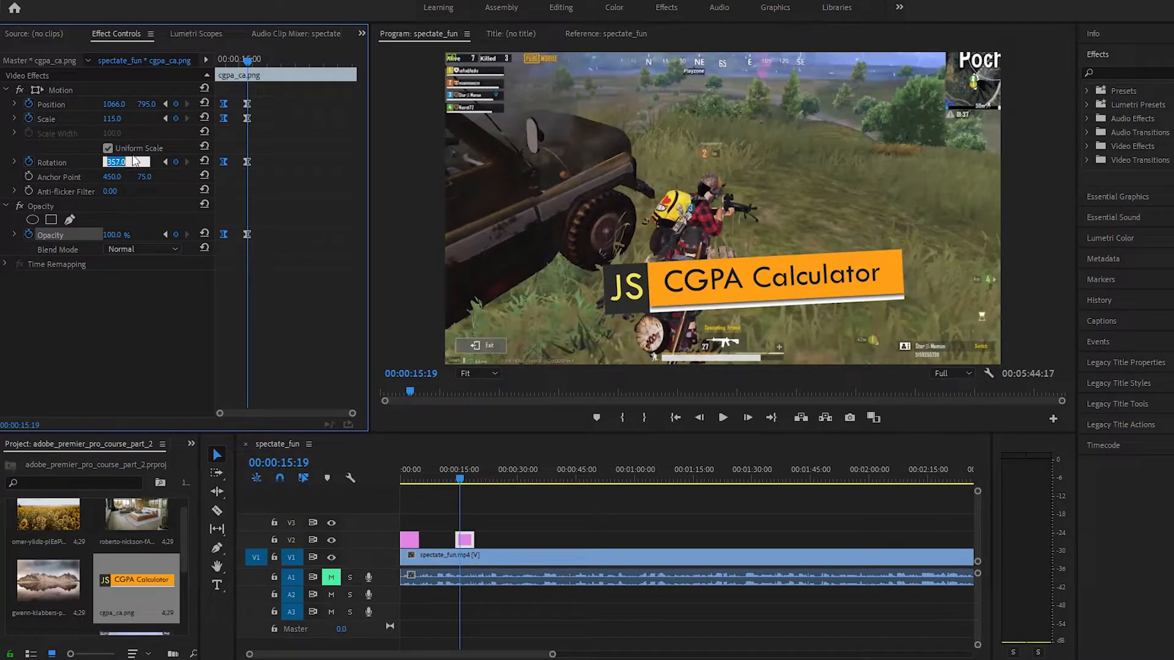
type("360")
key("Return")
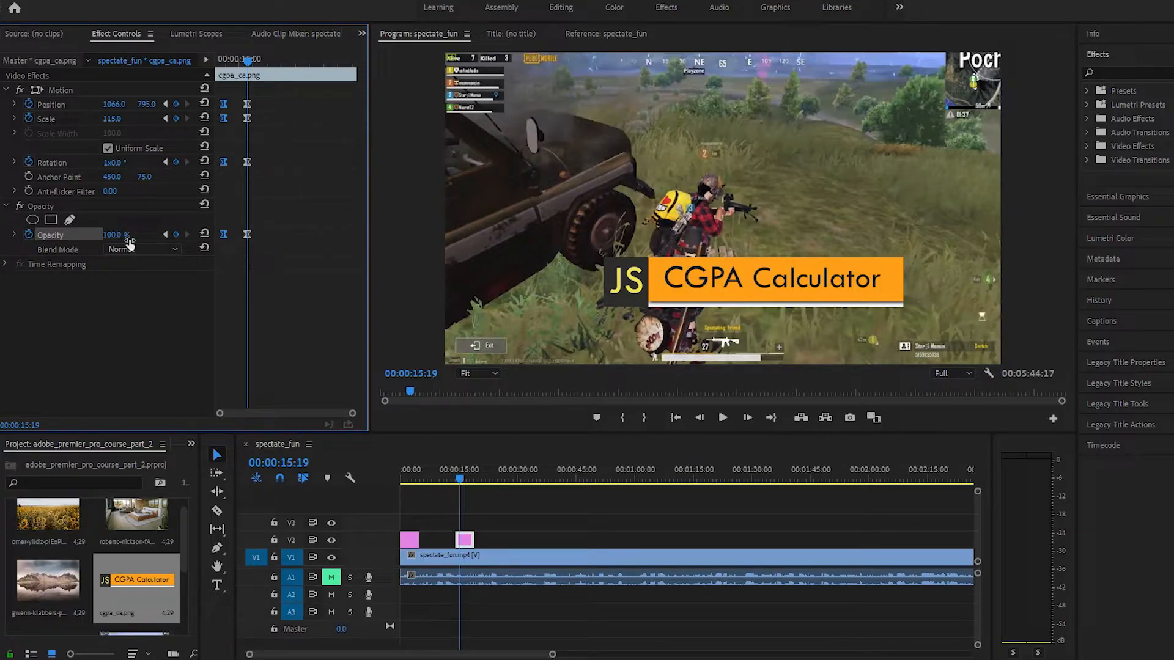
type("75")
key("Return")
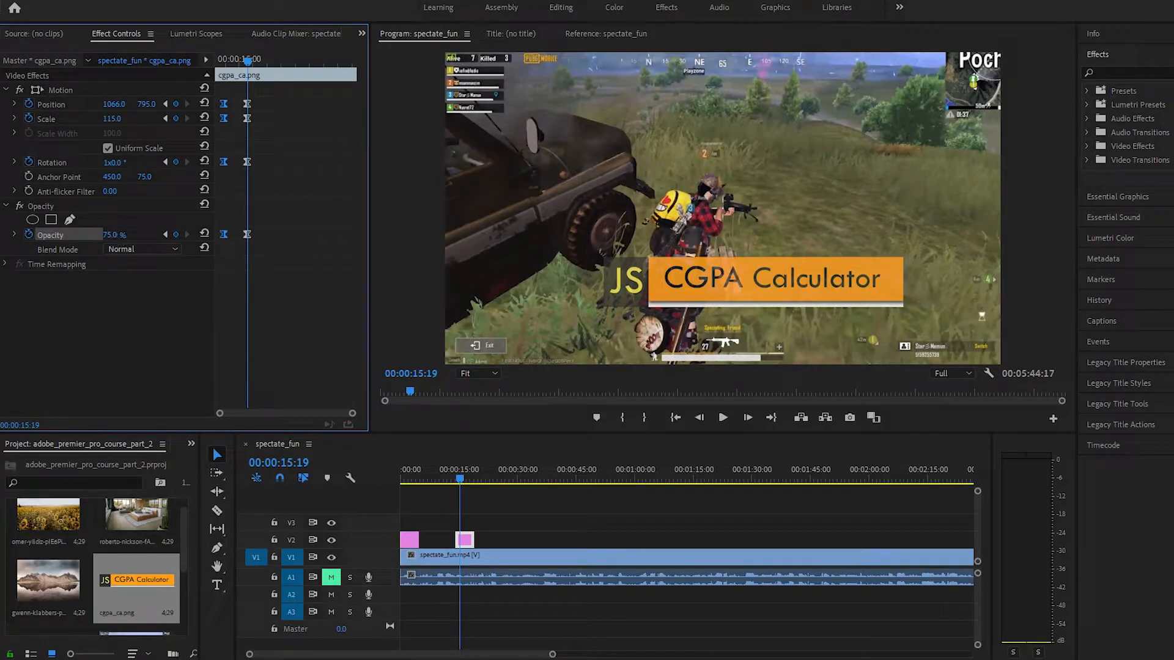
left_click_drag(115, 236, 107, 236)
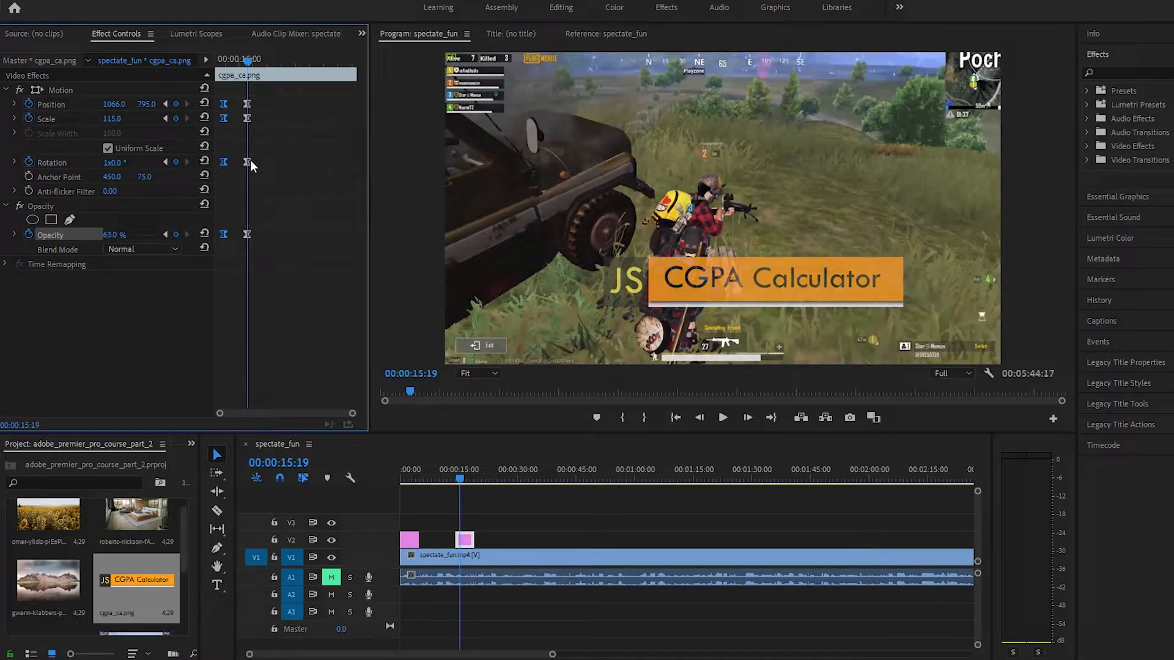
Scrub through cgpa_ca.png's animation between 00:00:14:18 and 00:00:15:19 to examine its movement, rotation and opacity
mouse_move(245, 61)
left_mouse_down()
mouse_move(209, 68)
mouse_move(249, 64)
mouse_move(239, 68)
left_mouse_up()
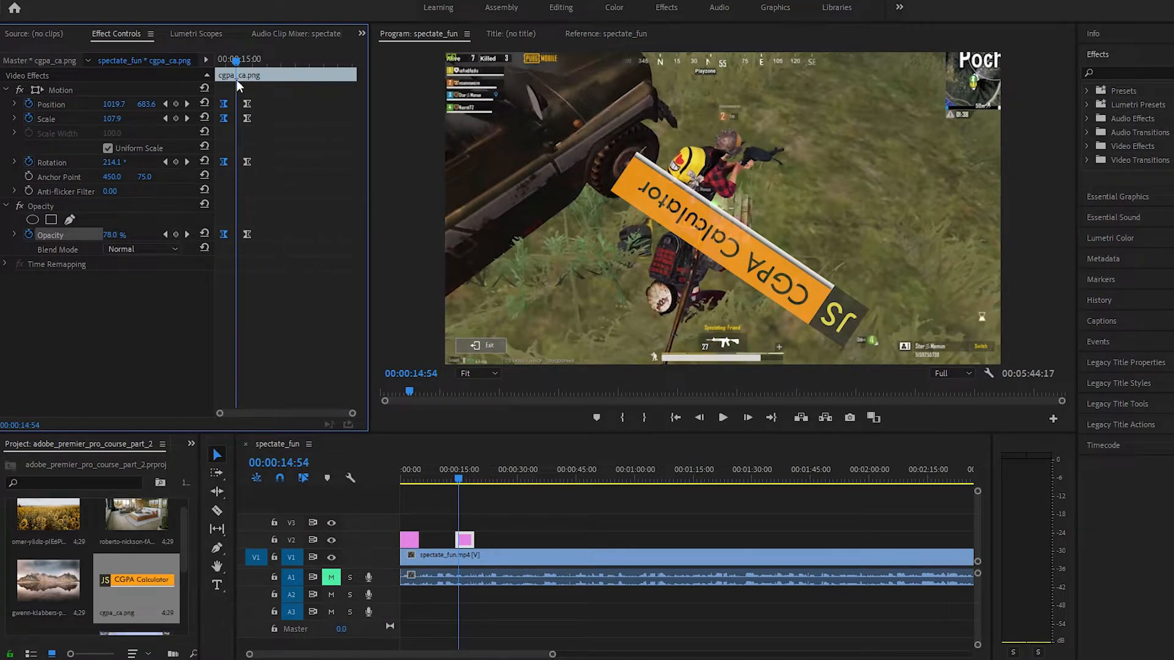
left_click_drag(235, 62, 245, 64)
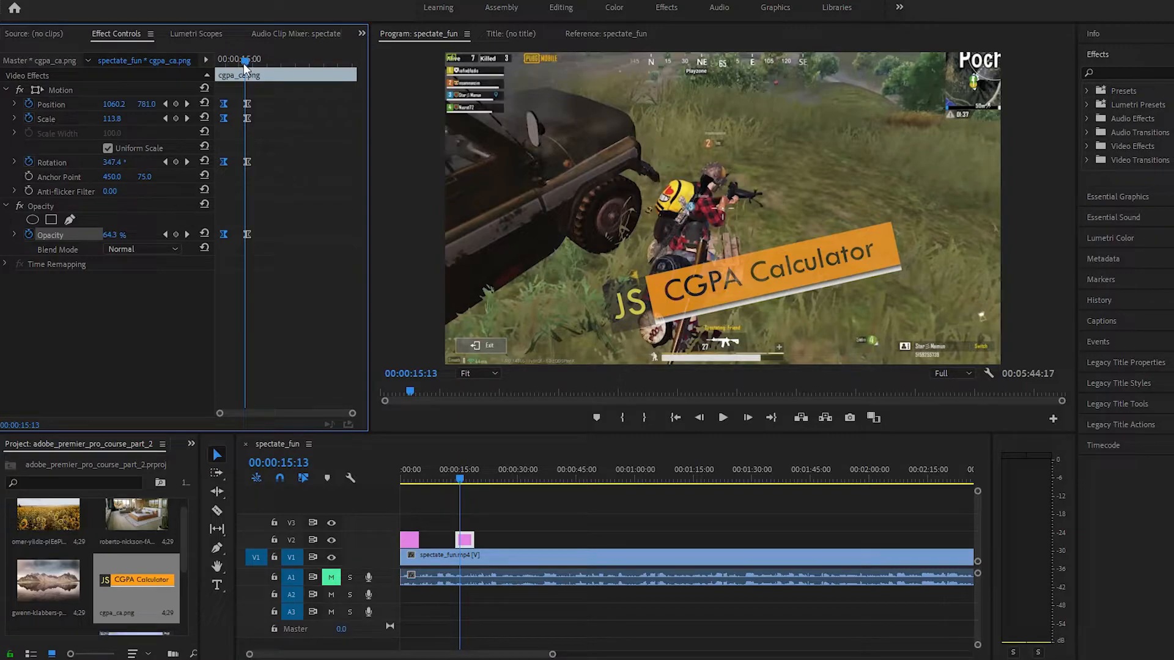
left_click_drag(245, 61, 219, 61)
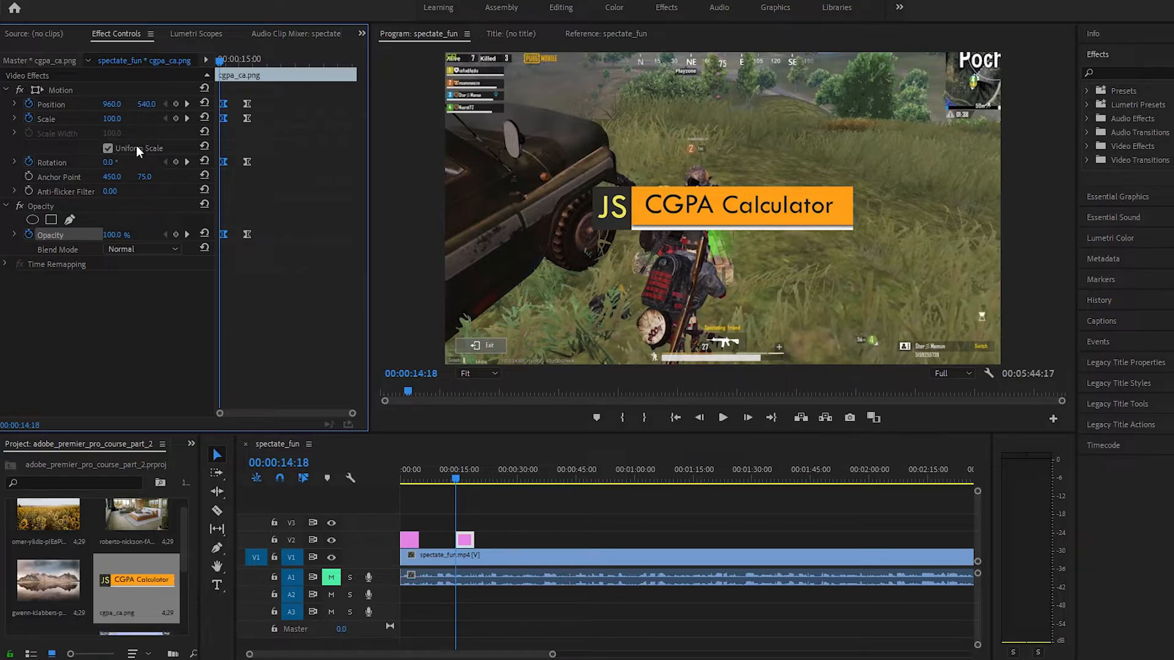
key("Right")
key("Right")
key("Right")
key("Right")
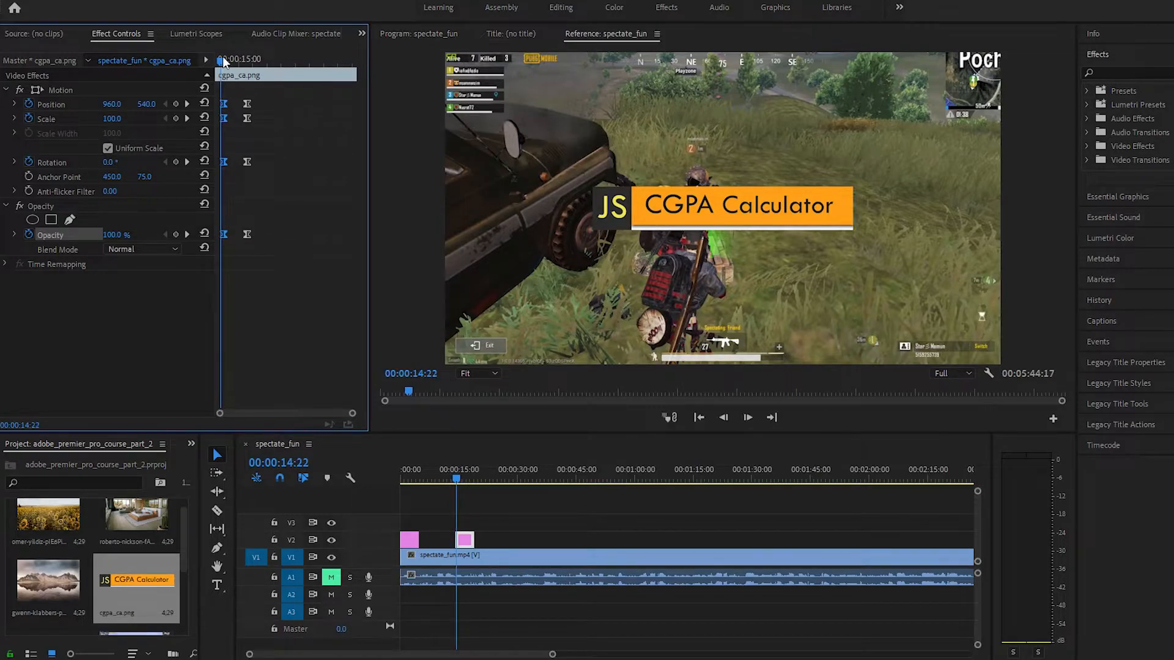
mouse_move(220, 59)
left_mouse_down()
mouse_move(242, 59)
mouse_move(219, 61)
left_mouse_up()
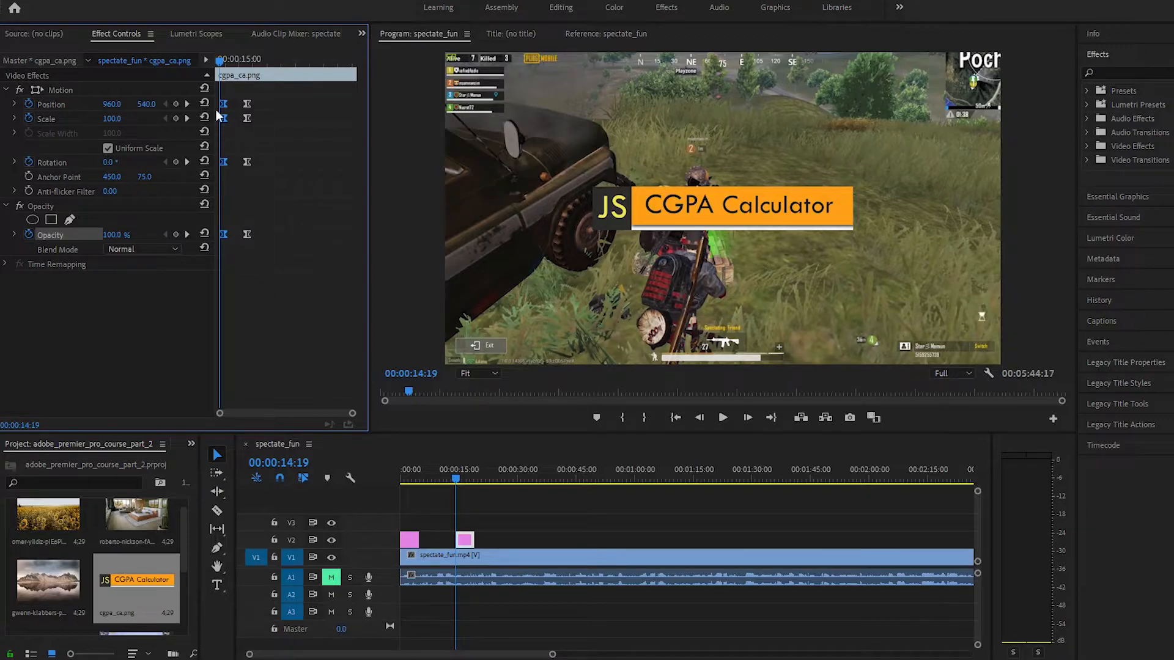
Play cgpa_ca.png's animation in real time from the start of the clip to judge its speed
key("space")
key("space")
left_click(222, 60)
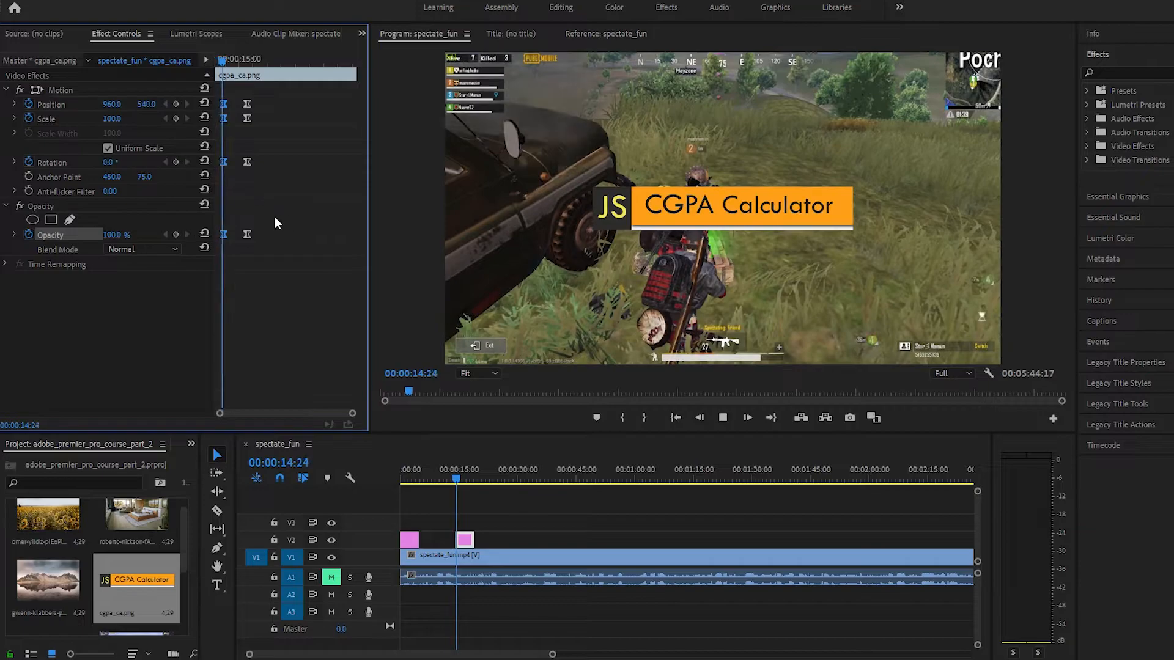
key("space")
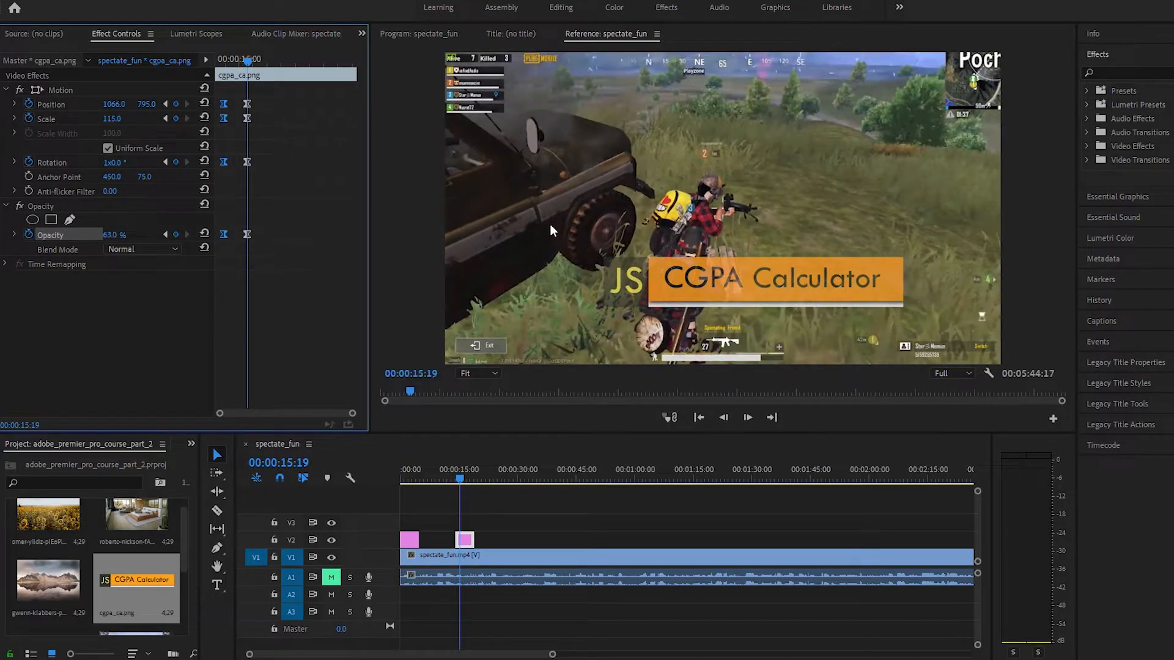
left_click_drag(248, 60, 210, 59)
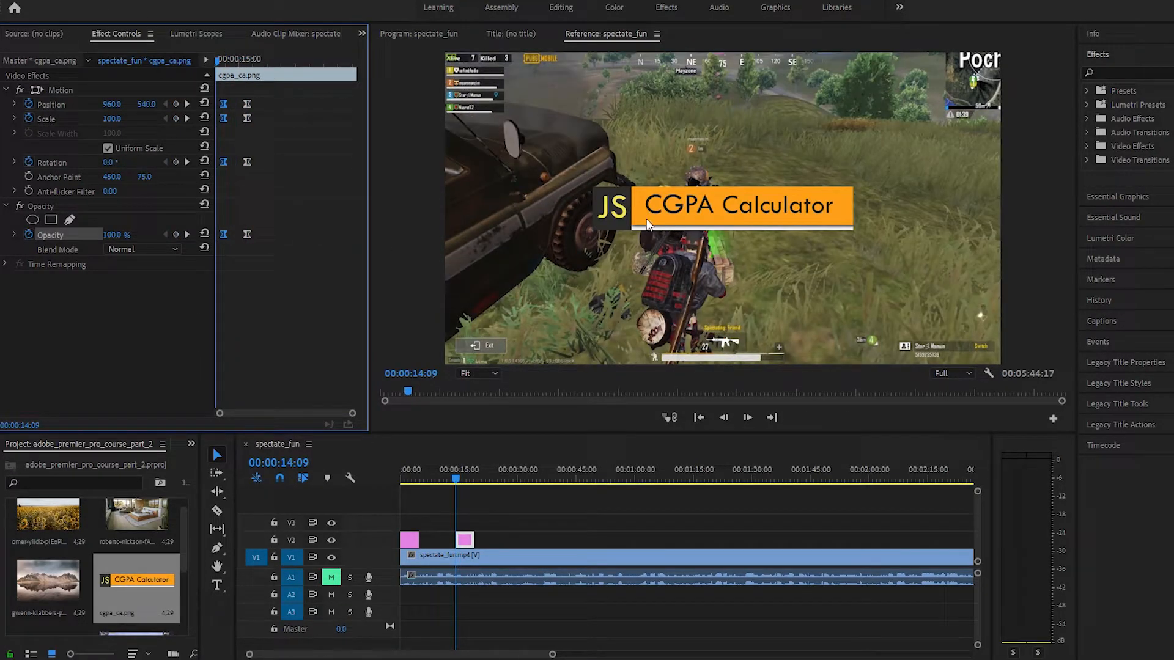
key("space")
key("space")
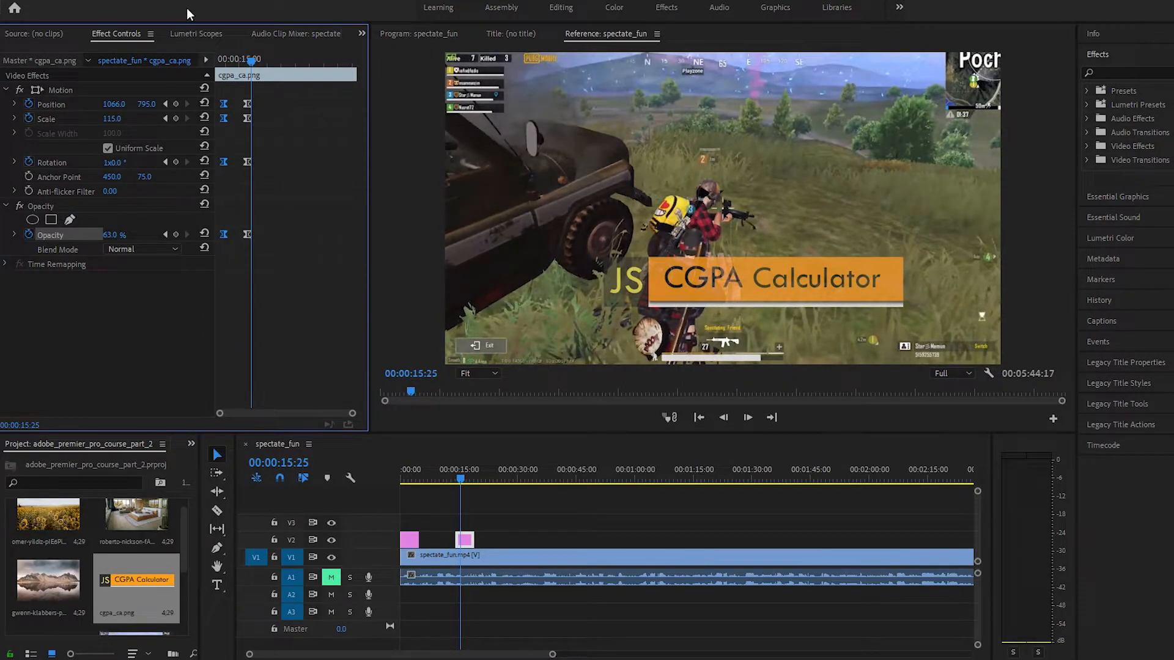
Move cgpa_ca.png's four ending keyframes later, to shortly before 00:00:17:03, and play the slower animation
left_click_drag(278, 240, 244, 101)
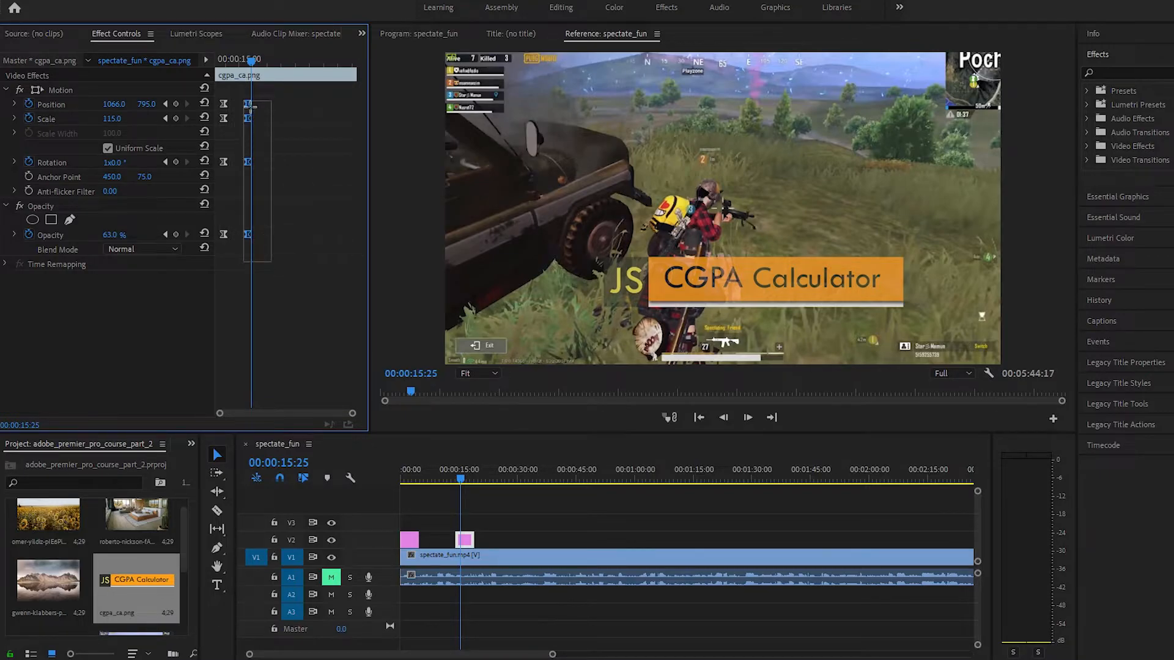
left_click_drag(248, 113, 288, 113)
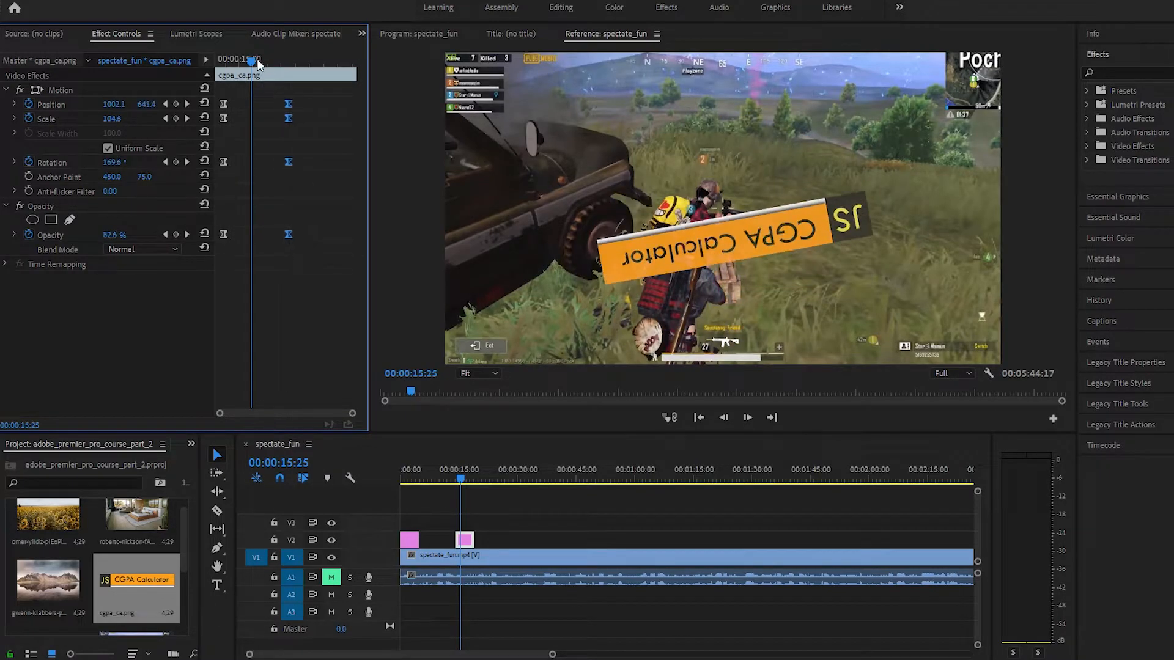
left_click_drag(262, 61, 181, 66)
key("space")
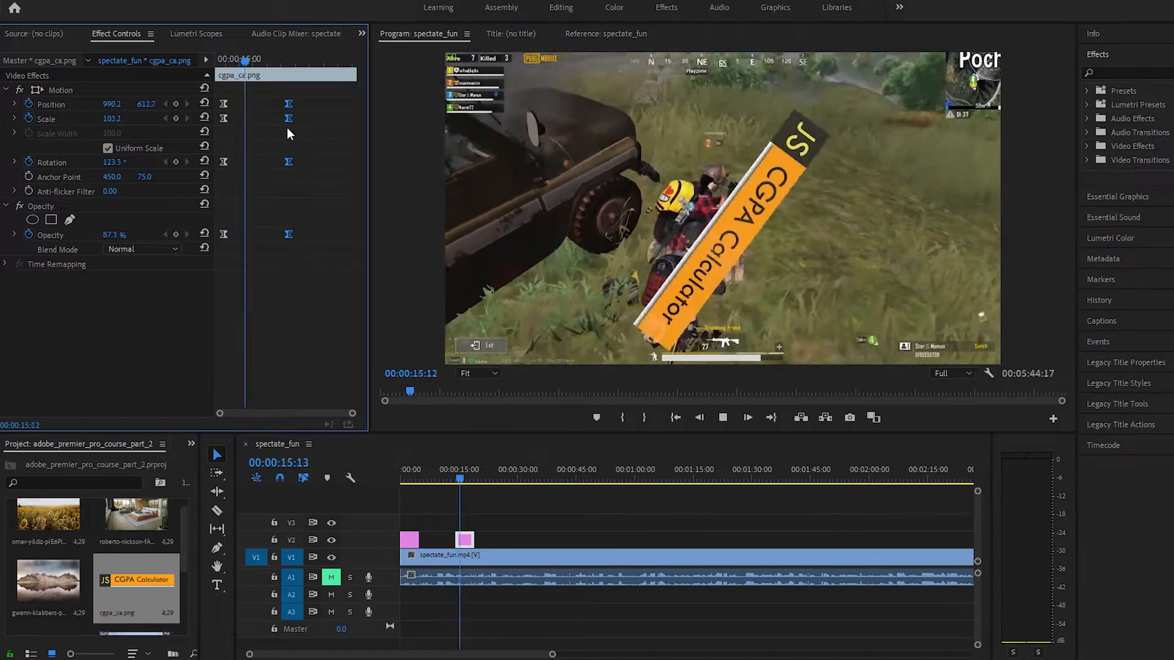
key("space")
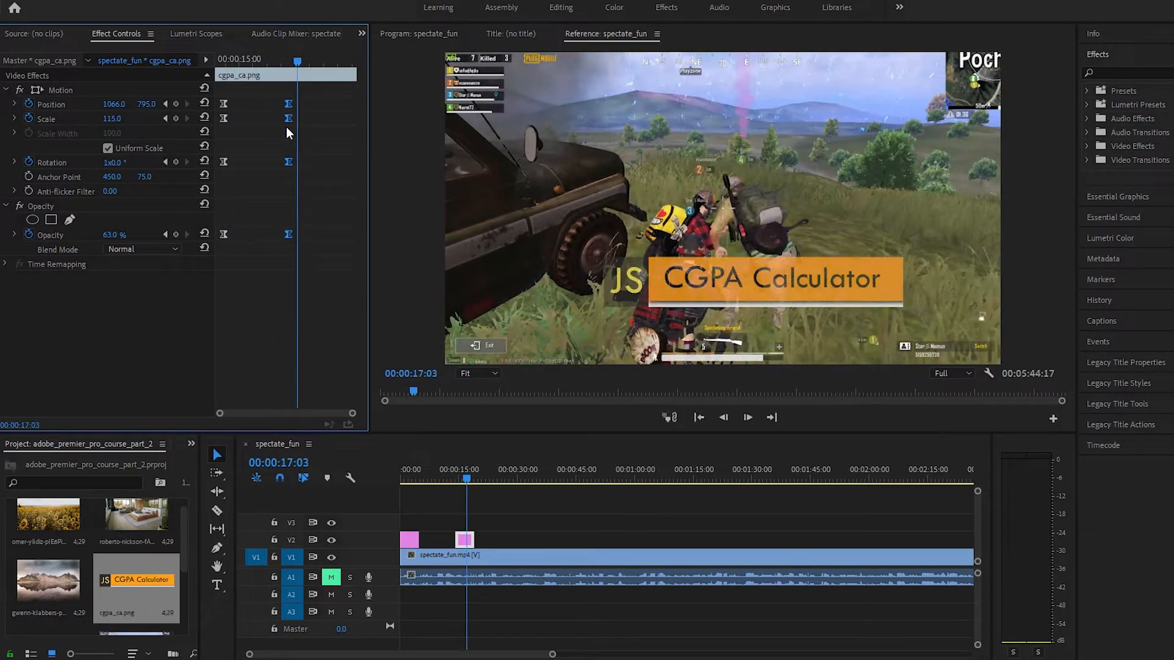
Replay cgpa_ca.png's slowed animation from around its first keyframes at 00:00:14:28 and save the project
left_click_drag(298, 55, 202, 61)
key("space")
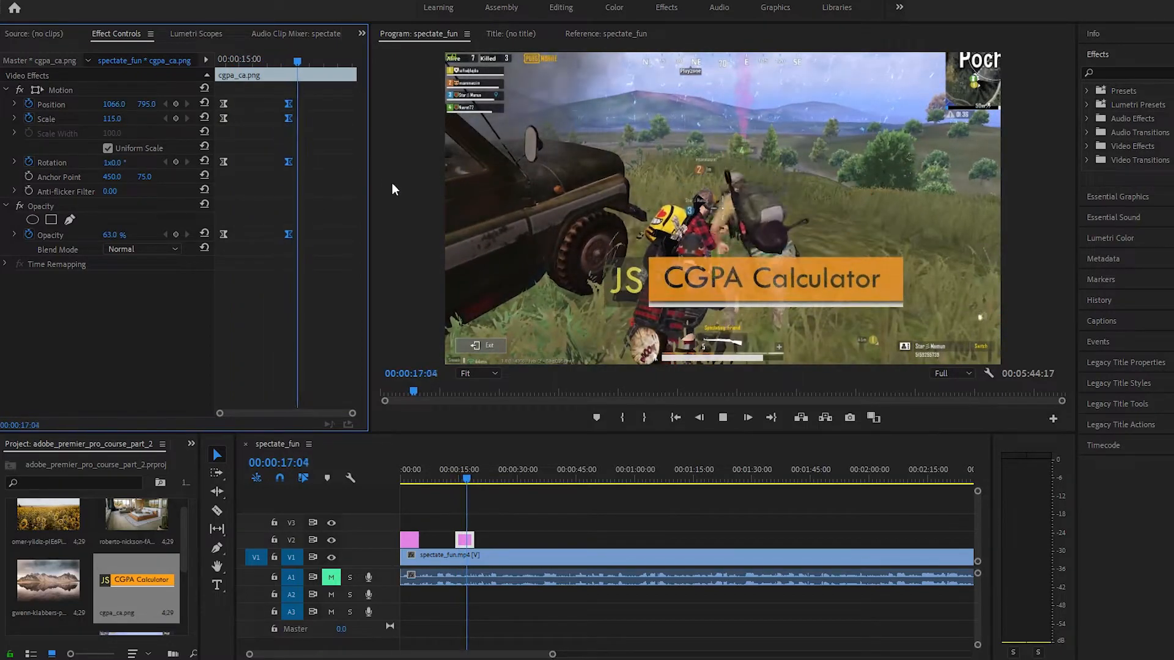
key("space")
left_click_drag(303, 64, 228, 74)
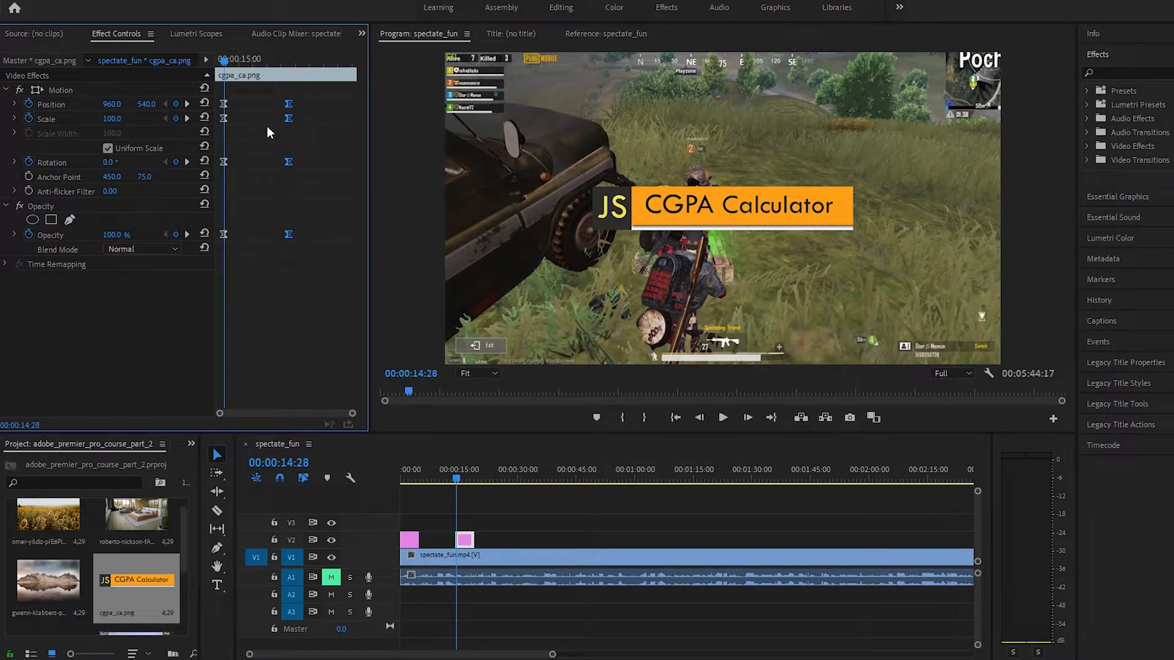
key("space")
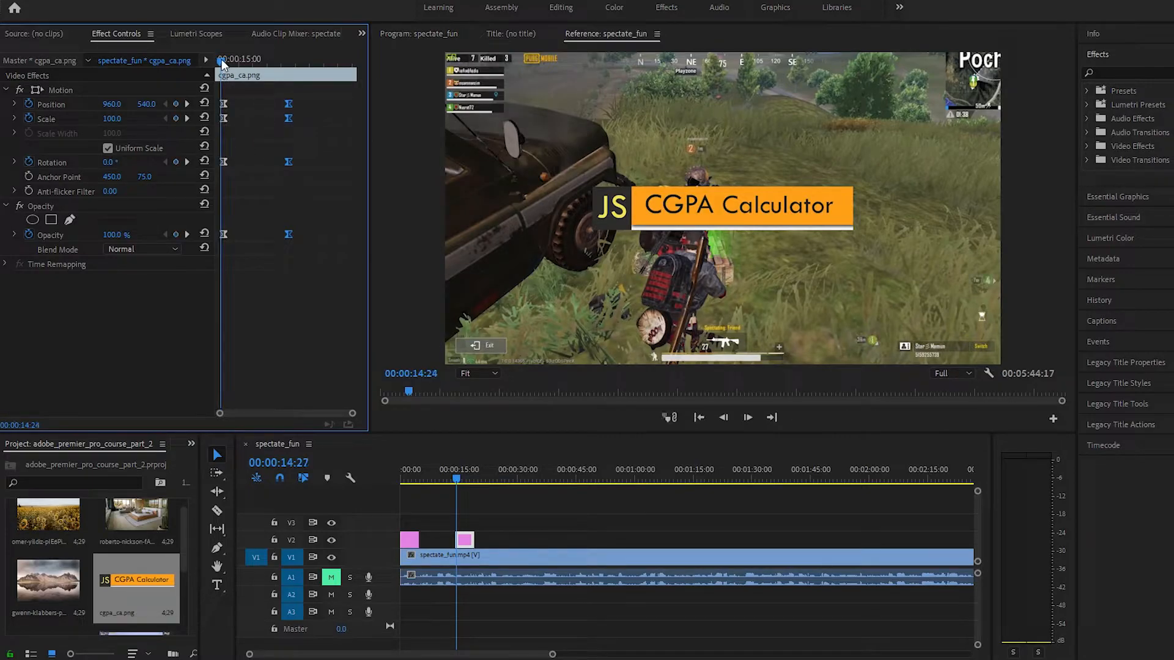
mouse_move(231, 73)
left_mouse_down()
mouse_move(295, 93)
mouse_move(224, 104)
mouse_move(221, 64)
mouse_move(225, 81)
left_mouse_up()
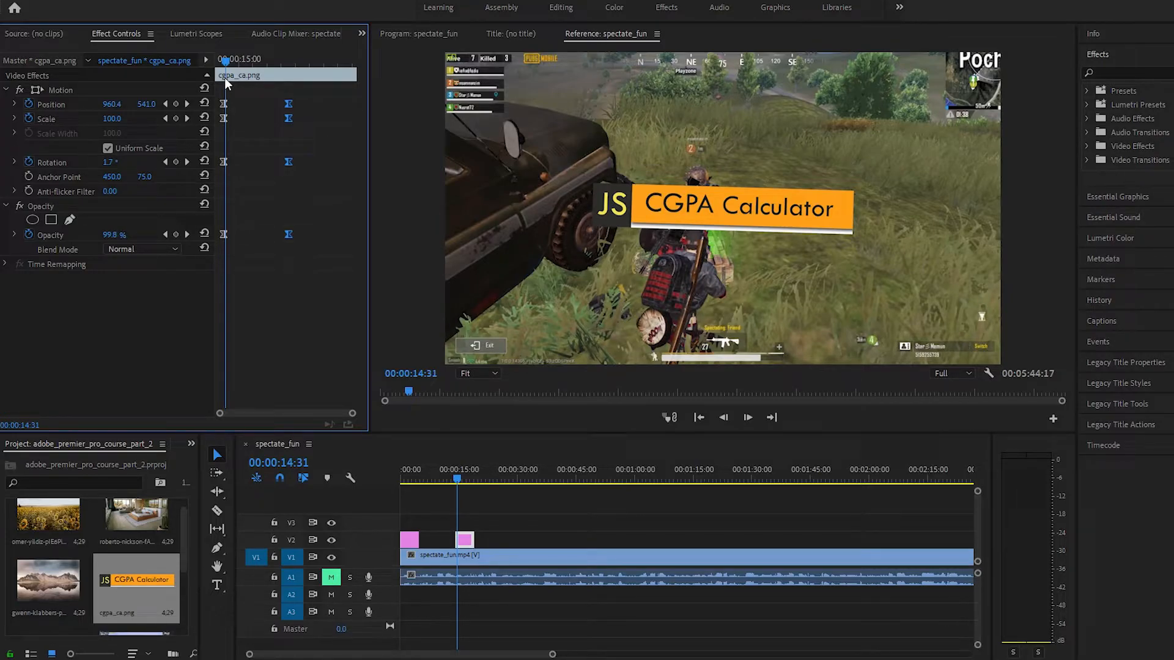
left_click_drag(226, 61, 222, 62)
key("space")
key("space")
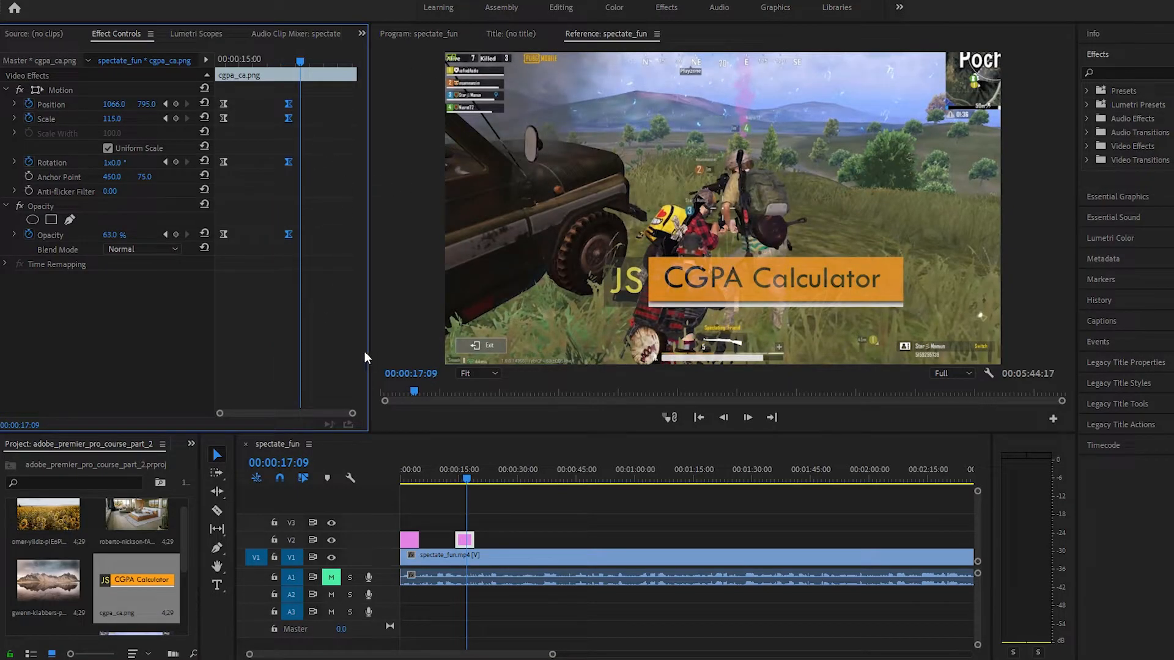
key("ctrl+s")
Place the sunflower field, house interior and mountain lake images back to back on V1, leaving a gap after spectate_fun.mp4
left_click_drag(553, 655, 595, 655)
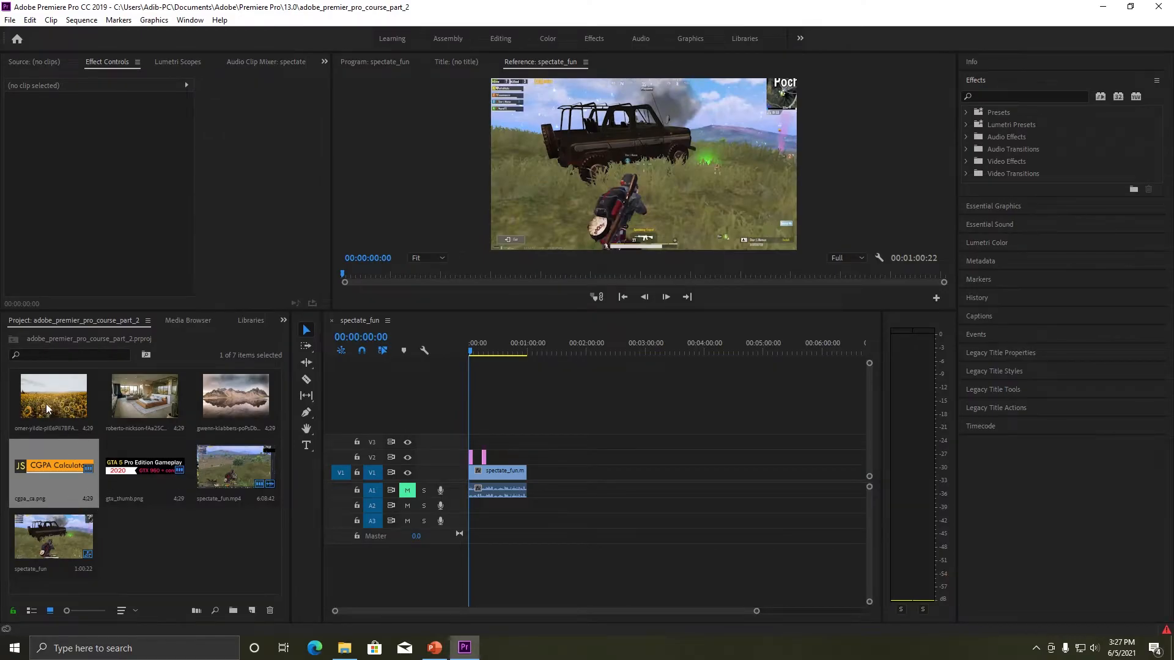
left_click_drag(50, 400, 566, 480)
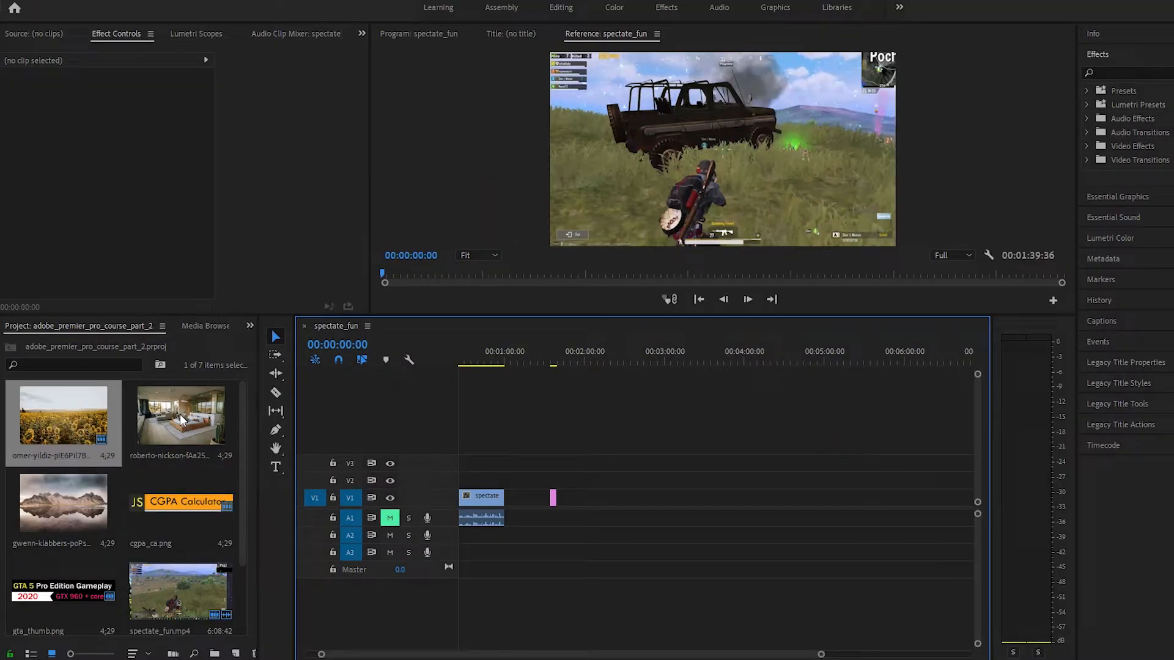
left_click_drag(180, 413, 559, 500)
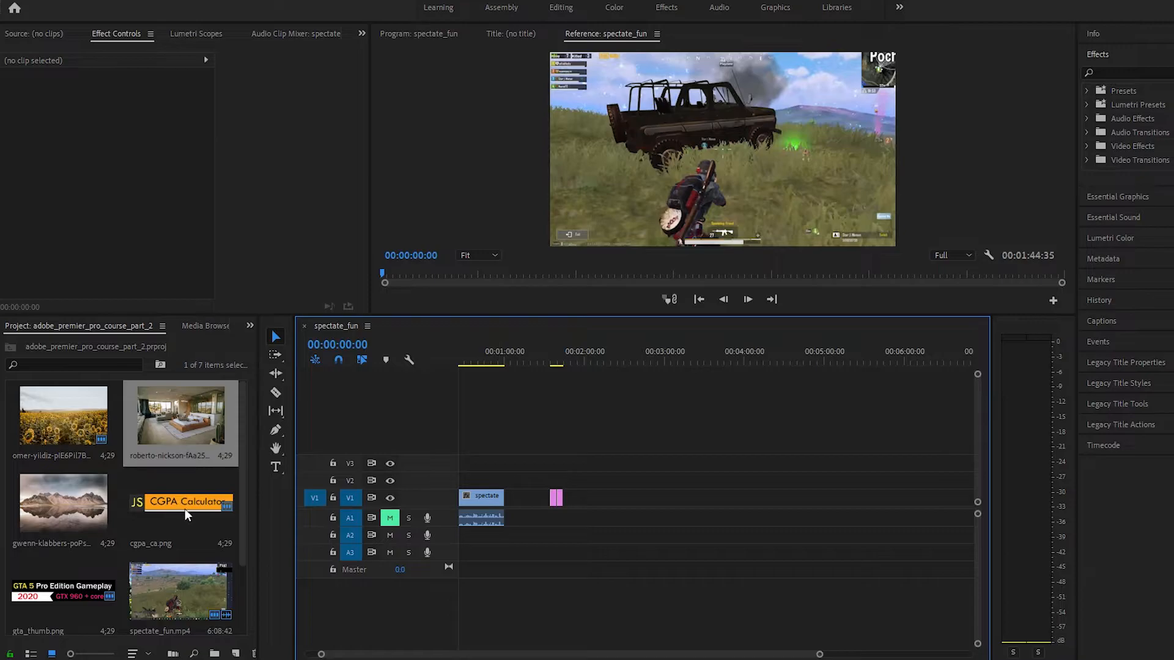
left_click(43, 502)
left_click_drag(43, 502, 559, 504)
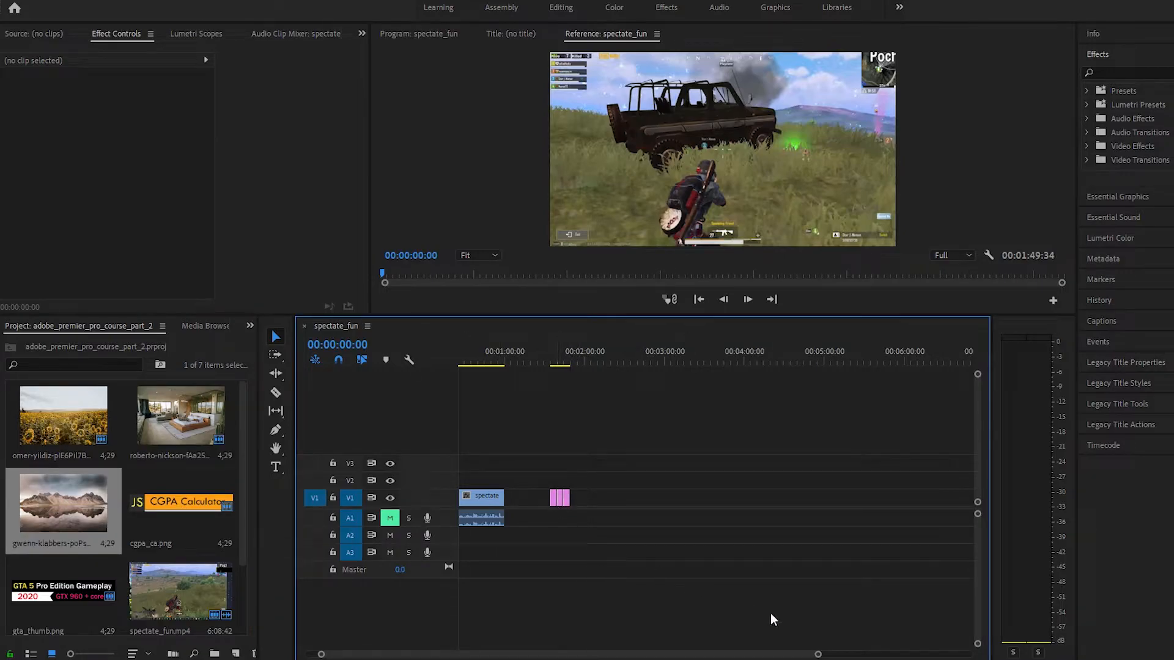
left_click_drag(819, 655, 755, 656)
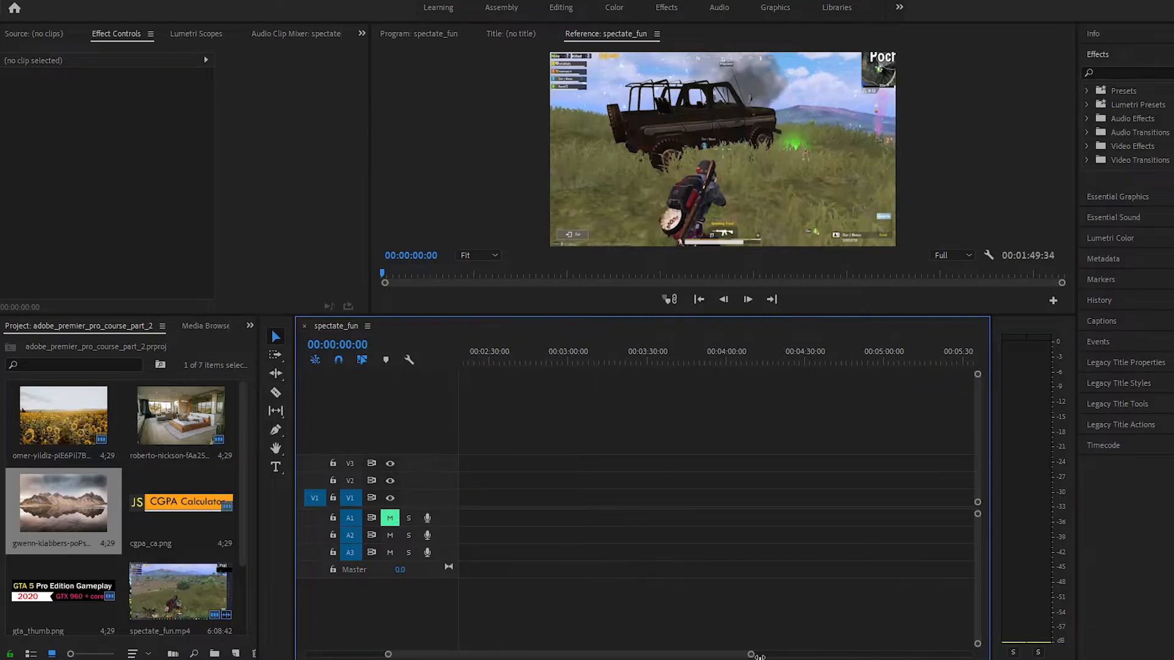
left_click_drag(675, 655, 605, 655)
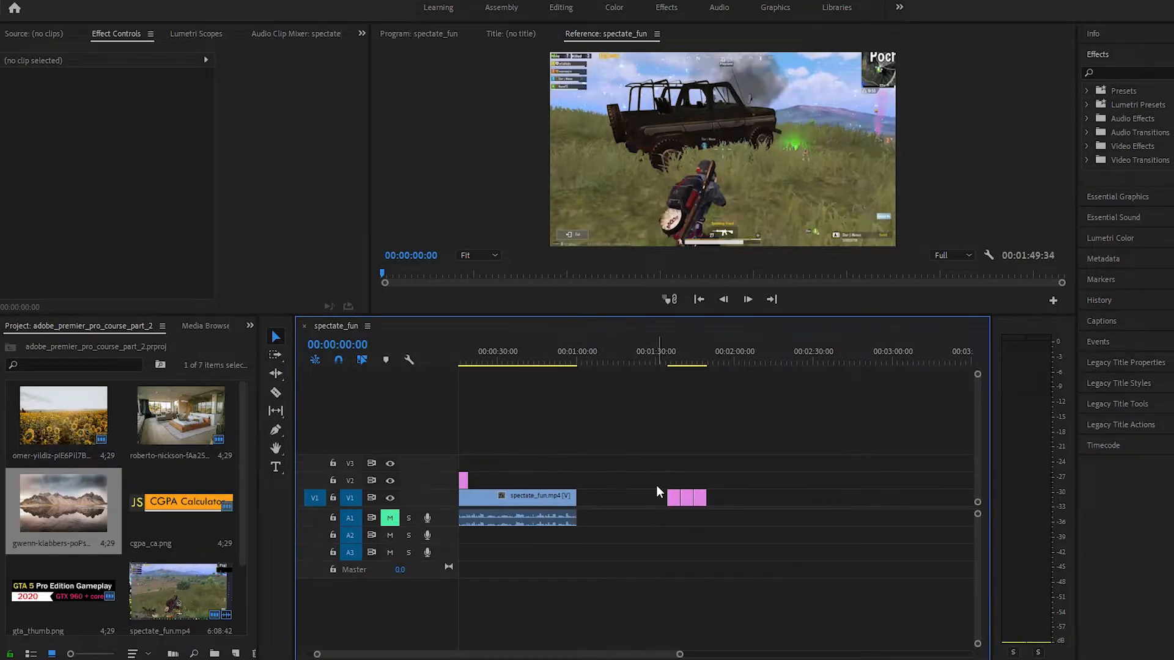
Play and jump through the three still images placed on V1 to examine how each fills the frame
left_click(687, 500)
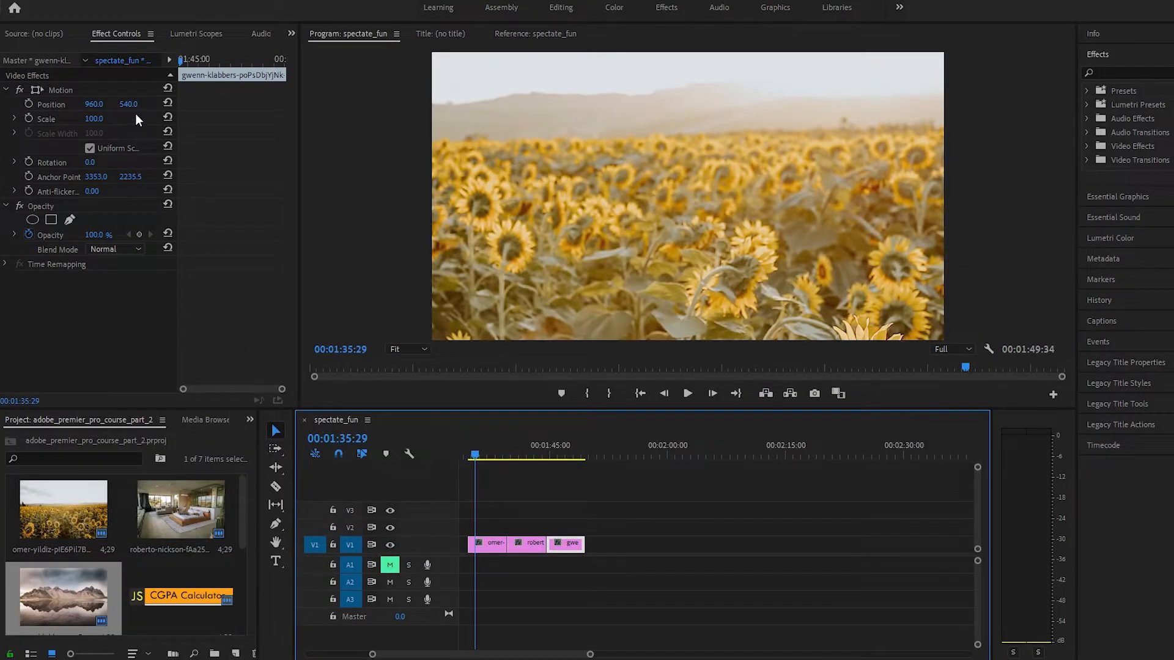
left_click_drag(300, 124, 319, 125)
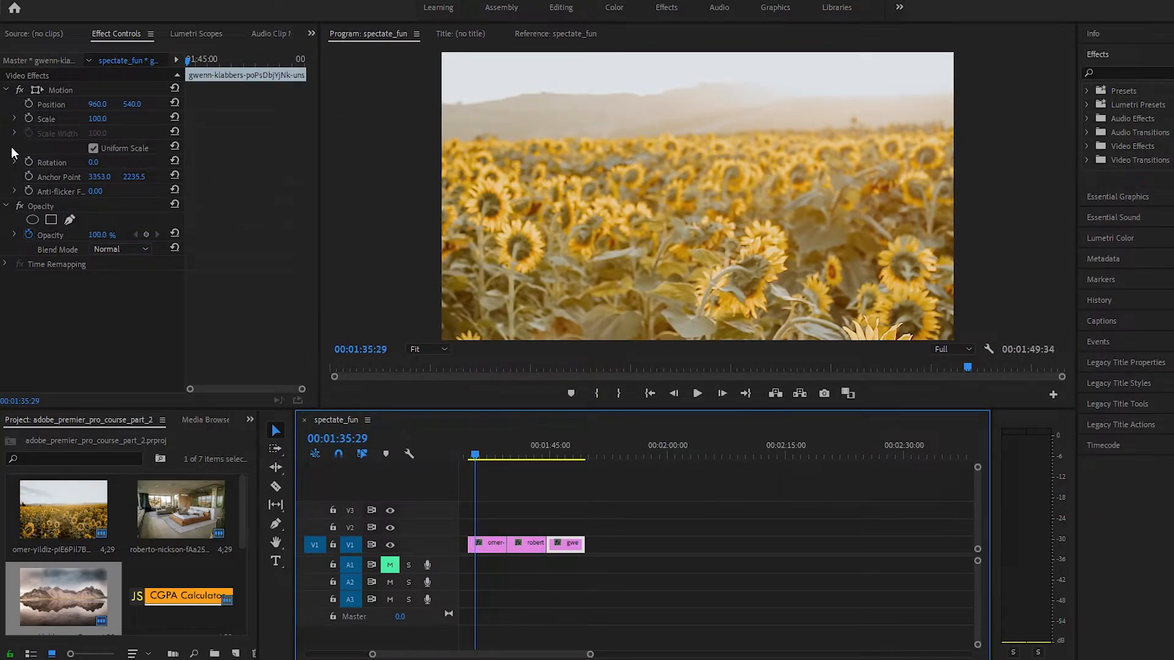
left_click(489, 544)
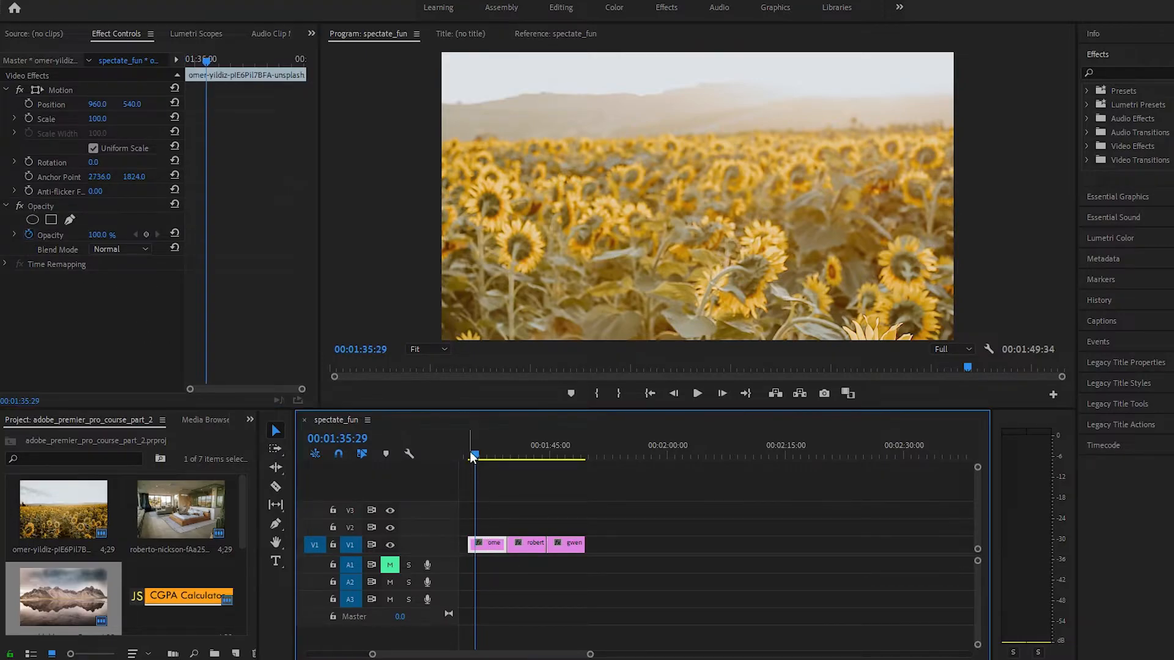
key("space")
key("equal")
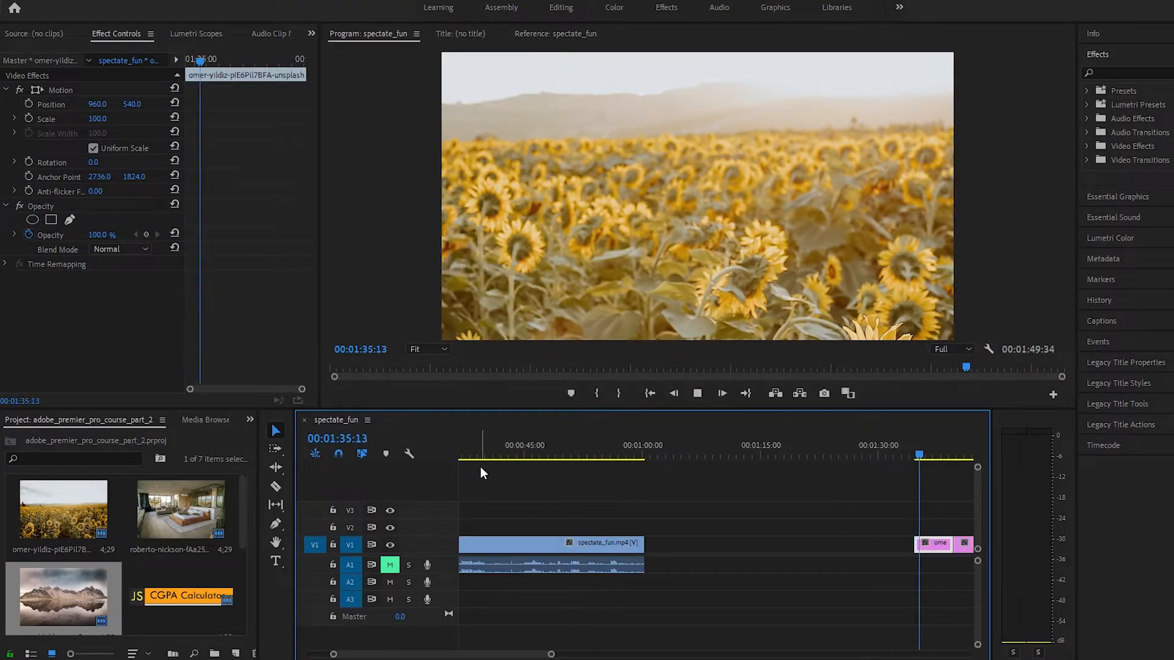
key("minus")
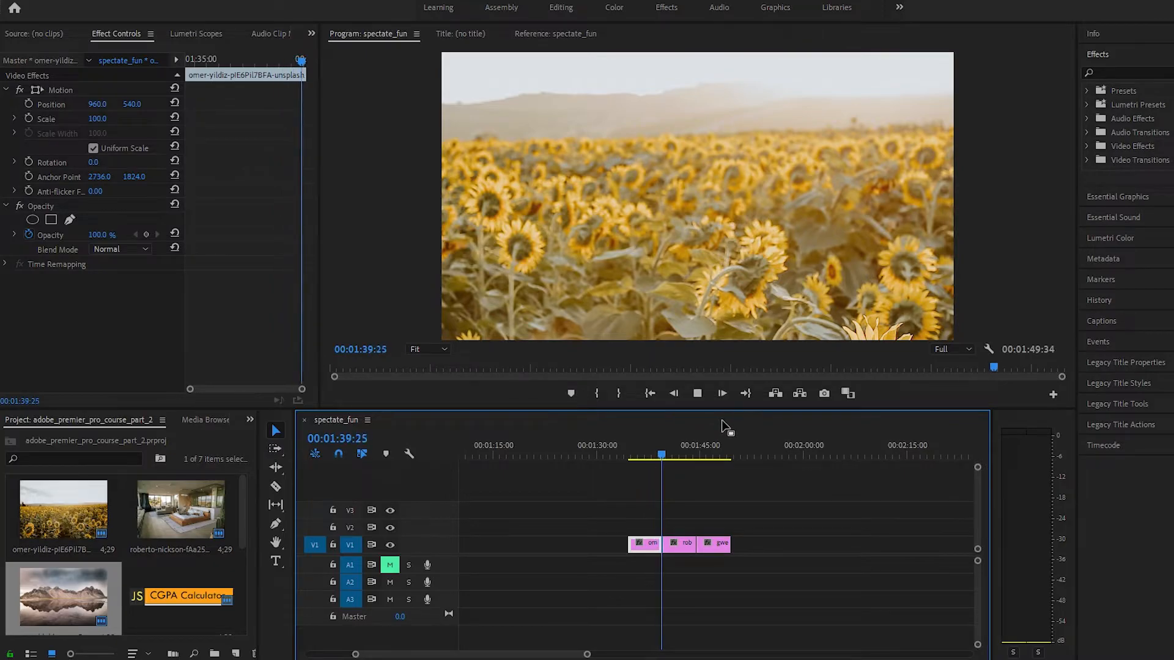
left_click(700, 457)
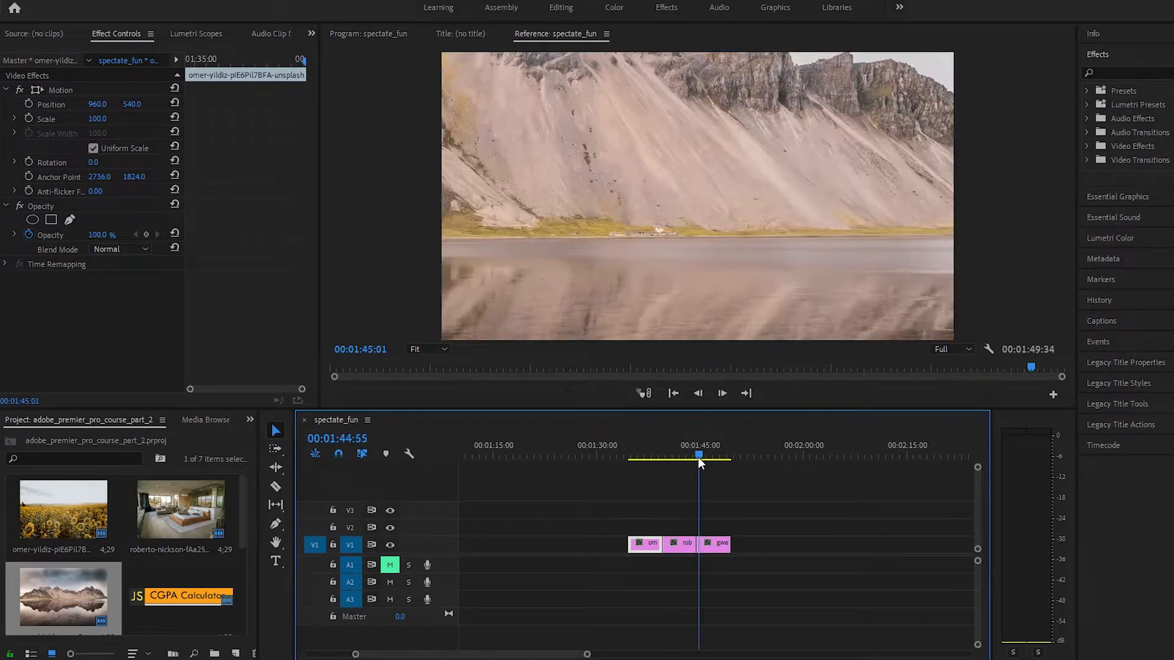
left_click(640, 456)
View the sunflower image at 10% and 50% preview magnification, then restore the preview to Fit
left_click(428, 349)
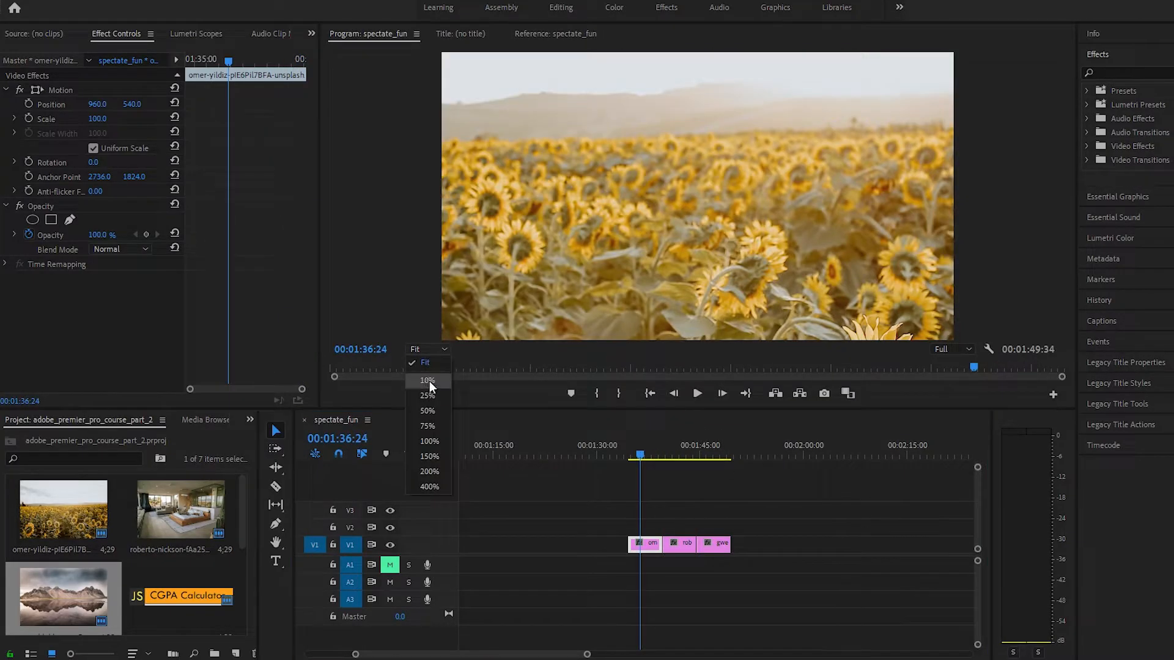
left_click(431, 381)
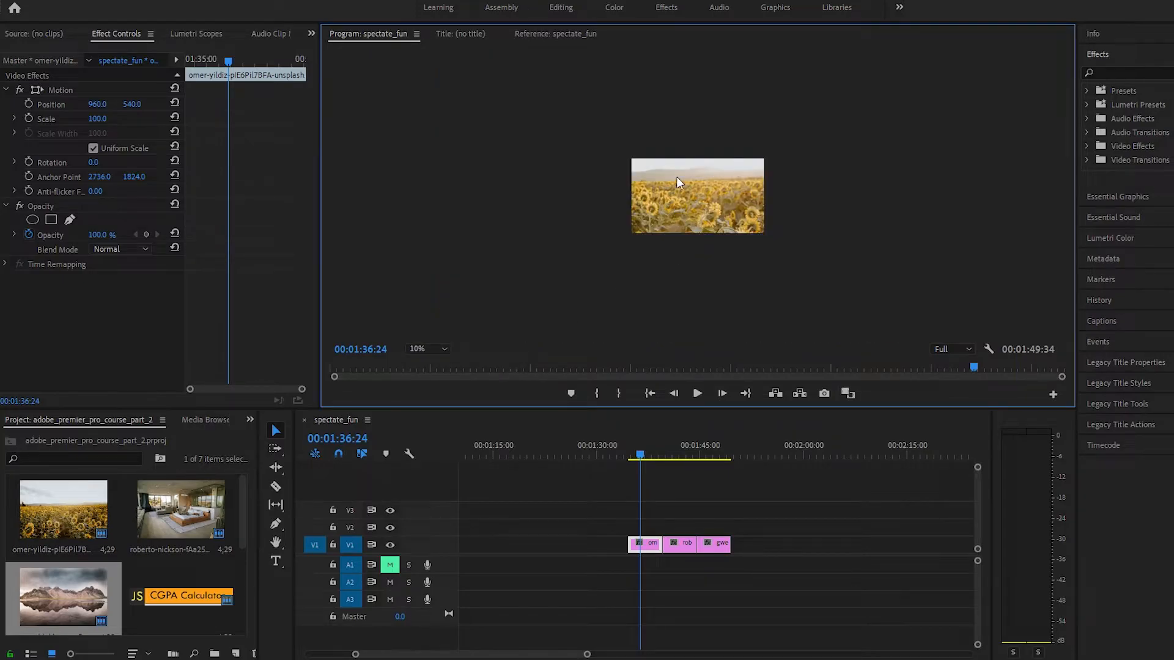
left_click(450, 349)
left_click(424, 417)
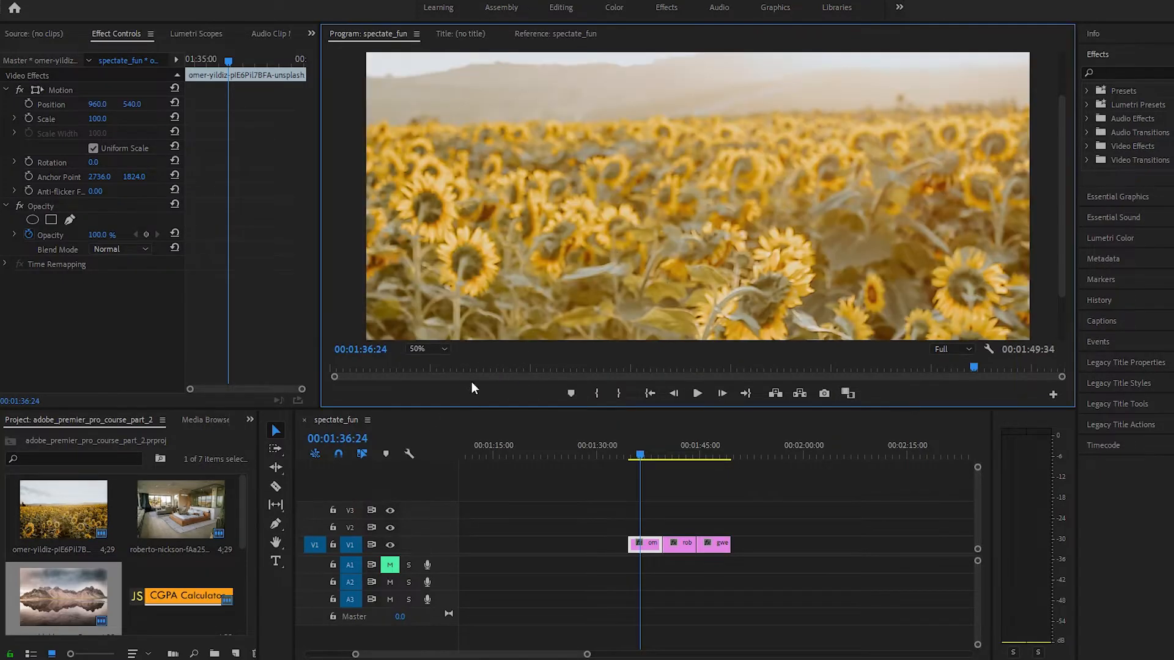
left_click(445, 350)
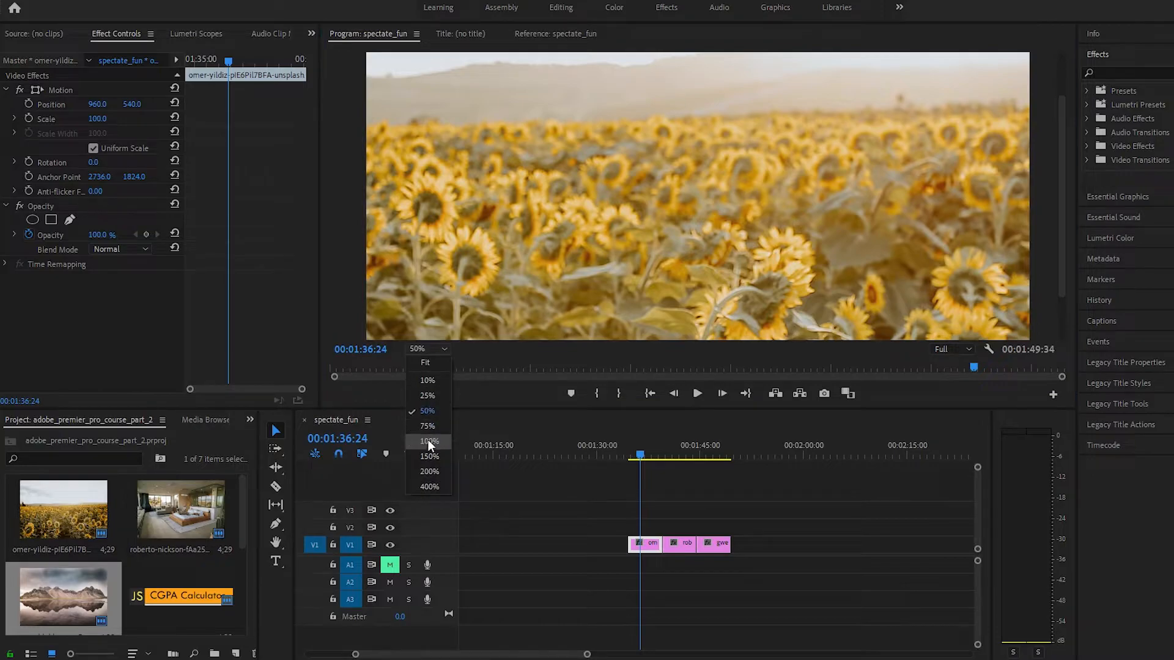
left_click(427, 363)
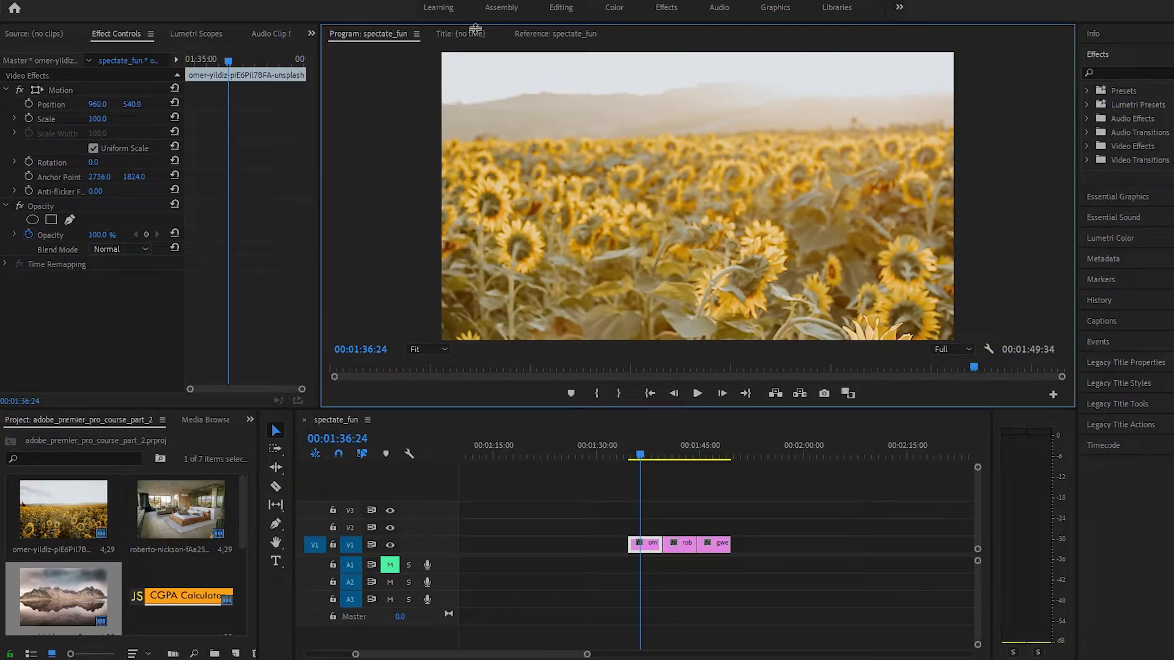
Position the playhead near the sunflower image's start at 00:01:34:48 and turn off its Opacity animation
left_click_drag(482, 414, 478, 440)
left_click_drag(654, 460, 633, 469)
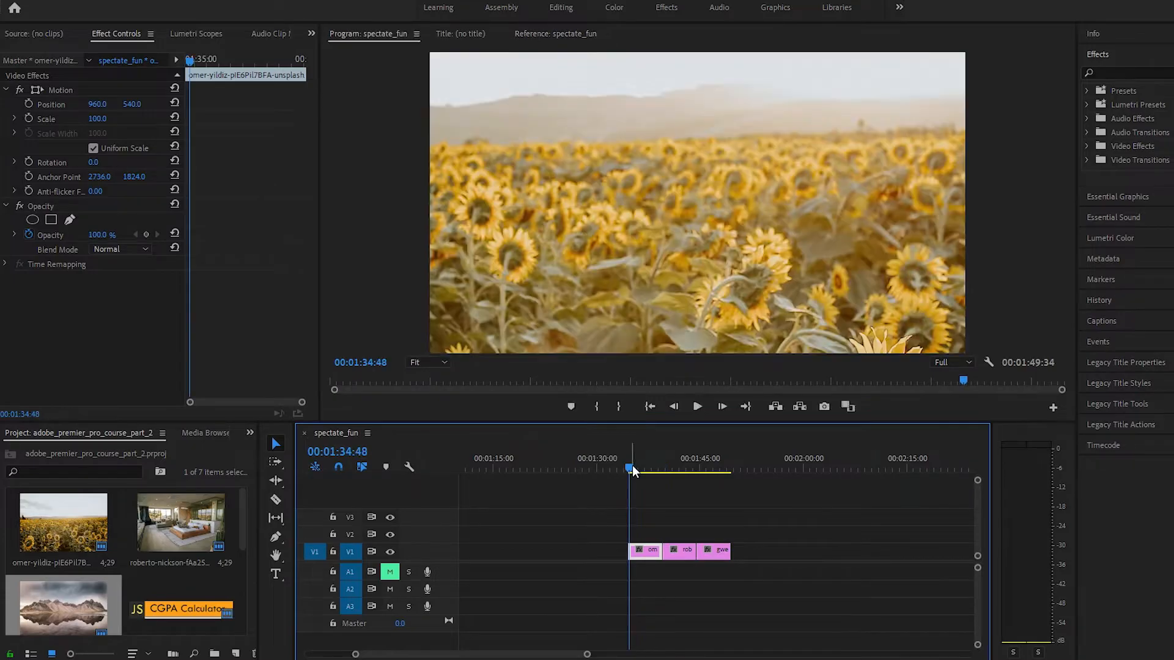
left_click_drag(588, 655, 500, 655)
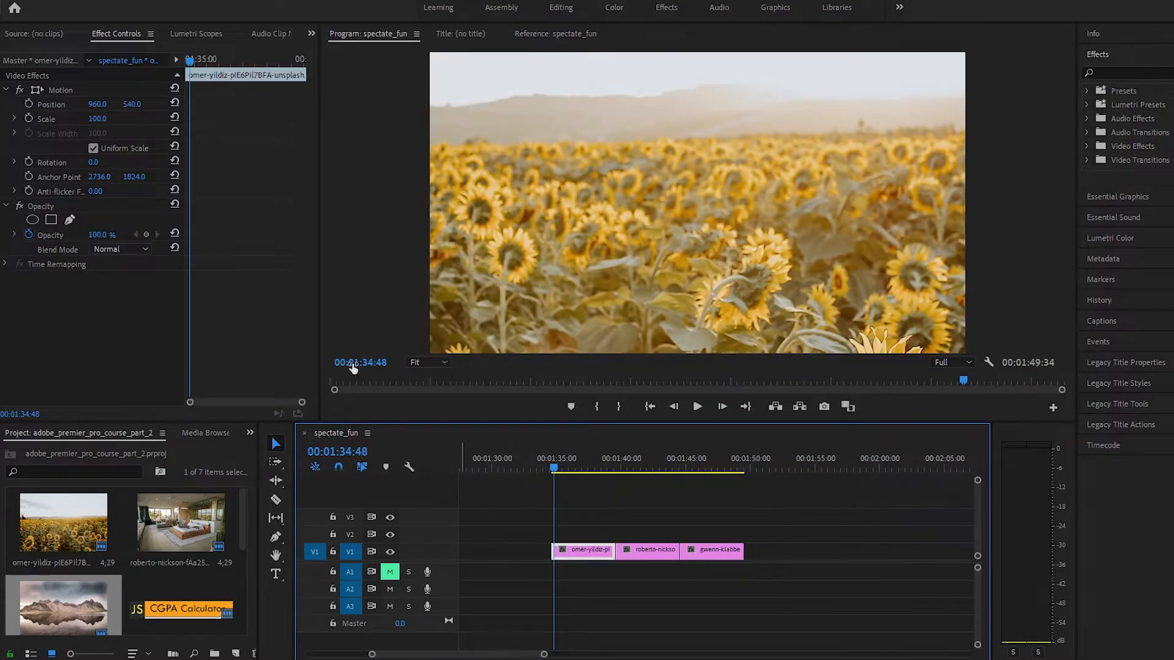
left_click(29, 104)
left_click(30, 119)
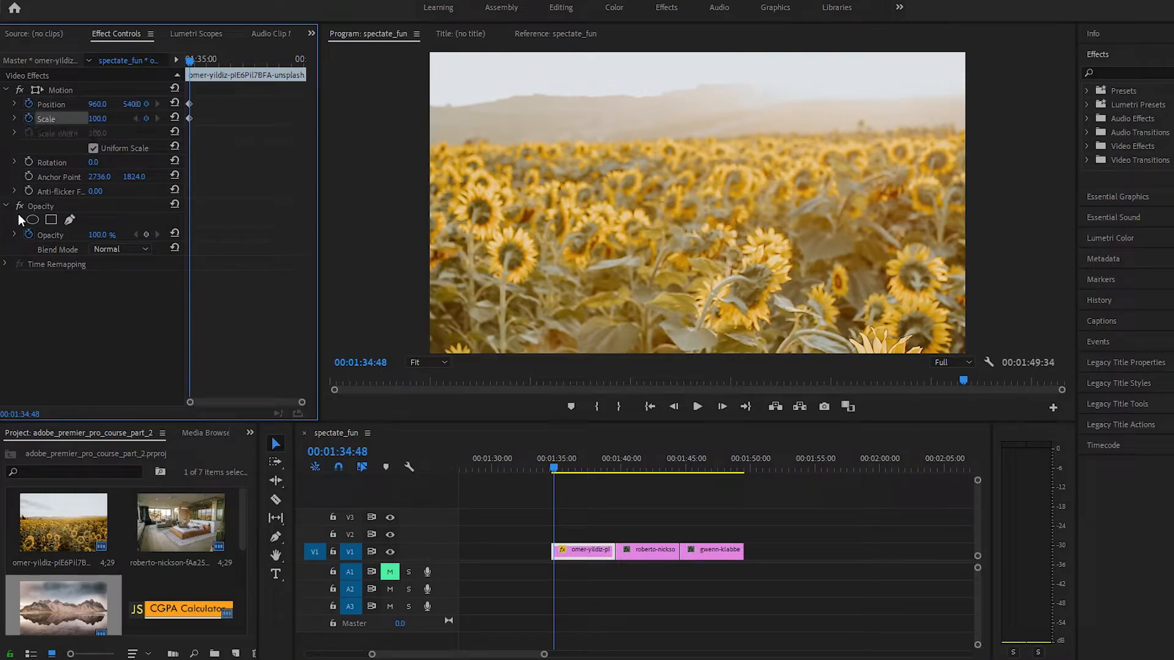
left_click(27, 233)
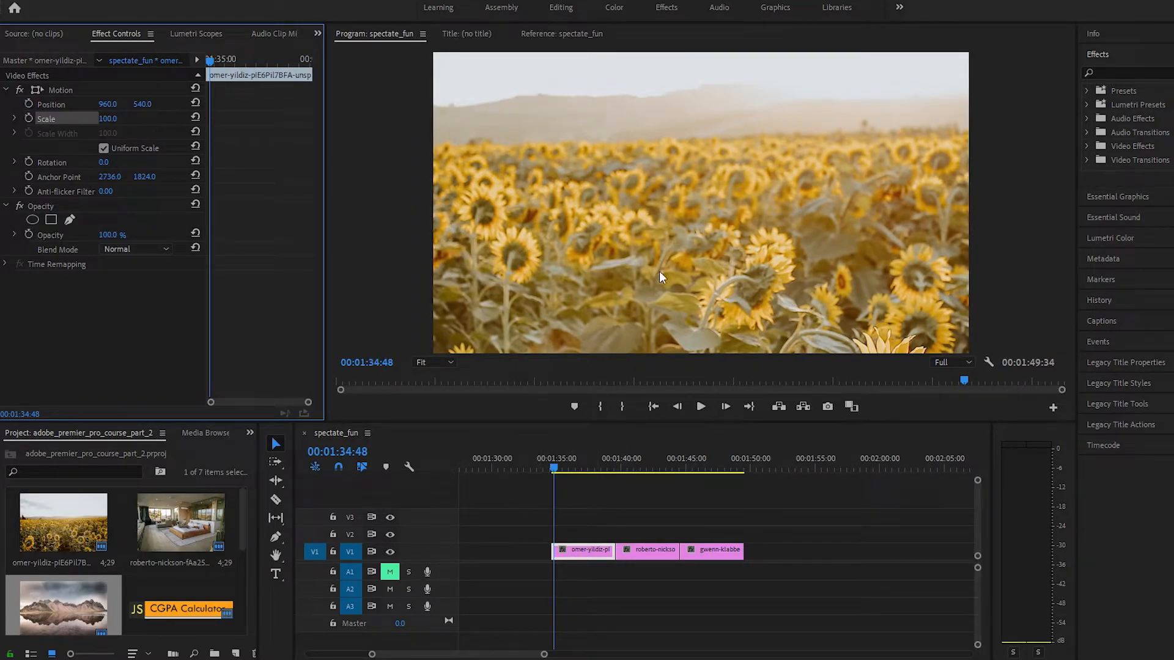
Enable Position and Scale animation on the sunflower image at 00:01:34:48 and apply easing to both starting keyframes
left_click(27, 105)
left_click(28, 119)
left_click_drag(216, 114, 214, 115)
right_click(212, 104)
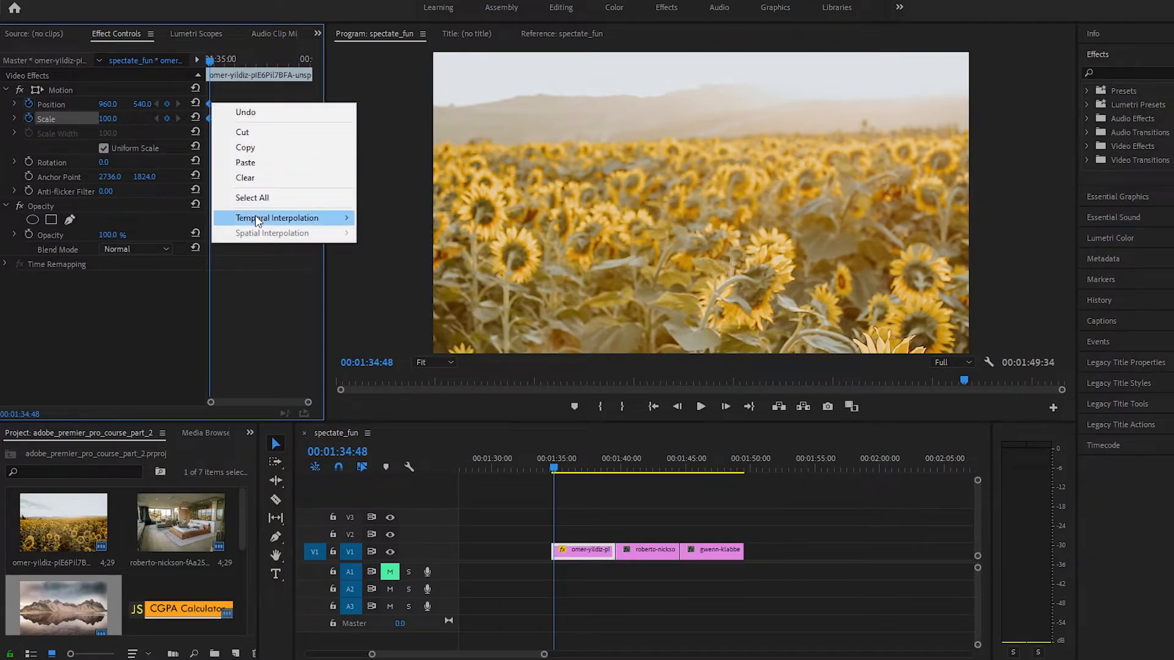
mouse_move(257, 219)
left_click(398, 299)
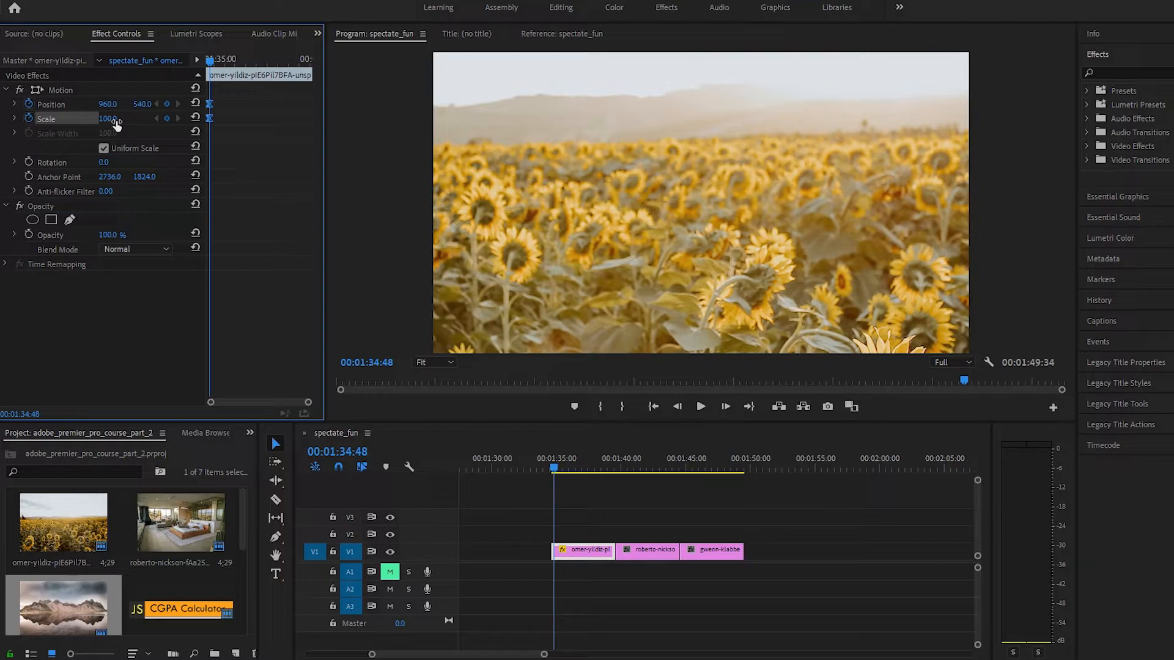
Set the sunflower image's starting keyframes to Scale 289 and Position 843, 522 for a close-up
left_click_drag(114, 121, 230, 120)
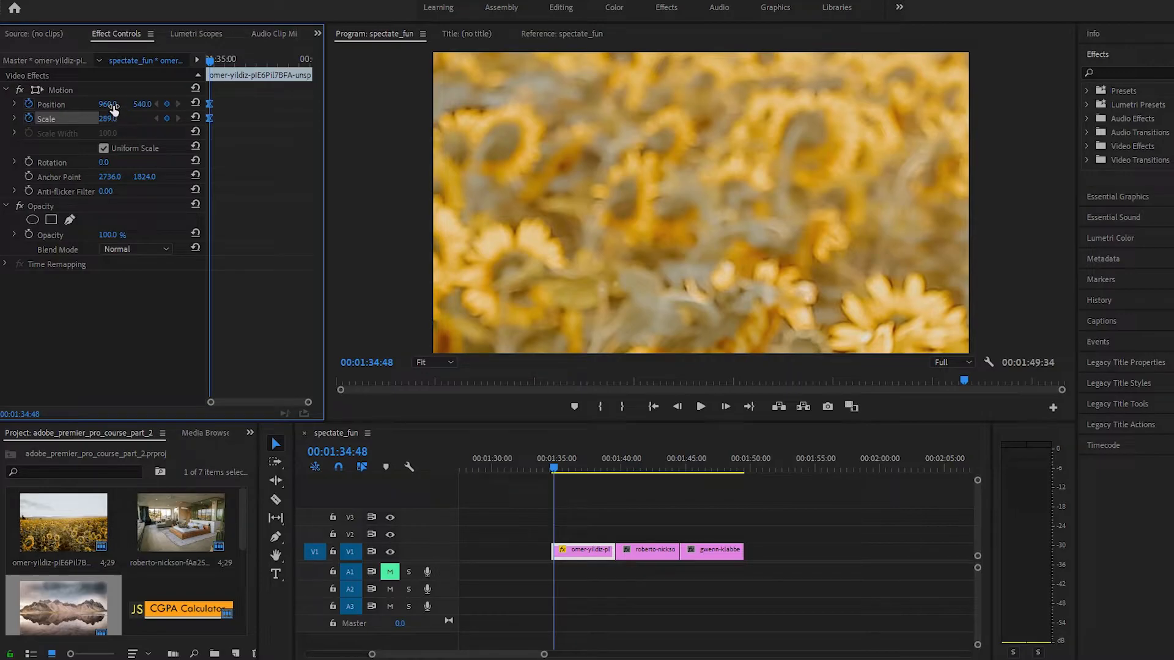
left_click_drag(113, 107, 72, 106)
mouse_move(147, 105)
left_mouse_down()
mouse_move(162, 105)
mouse_move(136, 105)
left_mouse_up()
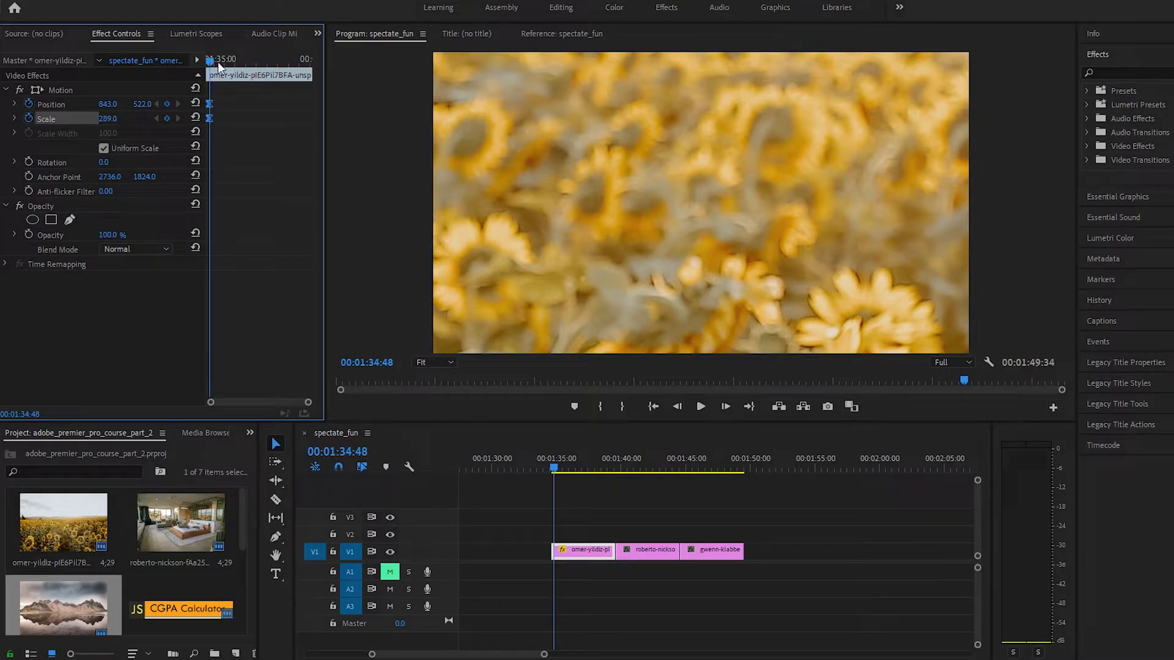
Add Position and Scale keyframes to the sunflower image at 00:01:39:09, resetting them to 960, 540 and 100
left_click_drag(211, 61, 303, 83)
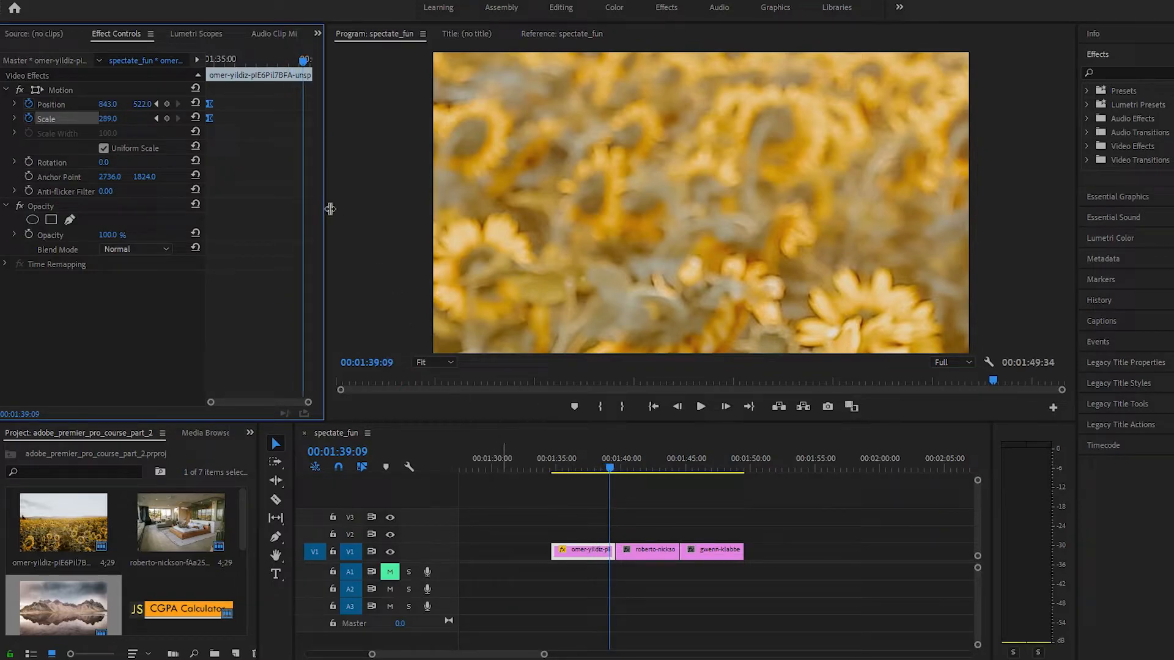
left_click(169, 103)
left_click(167, 117)
left_click(196, 119)
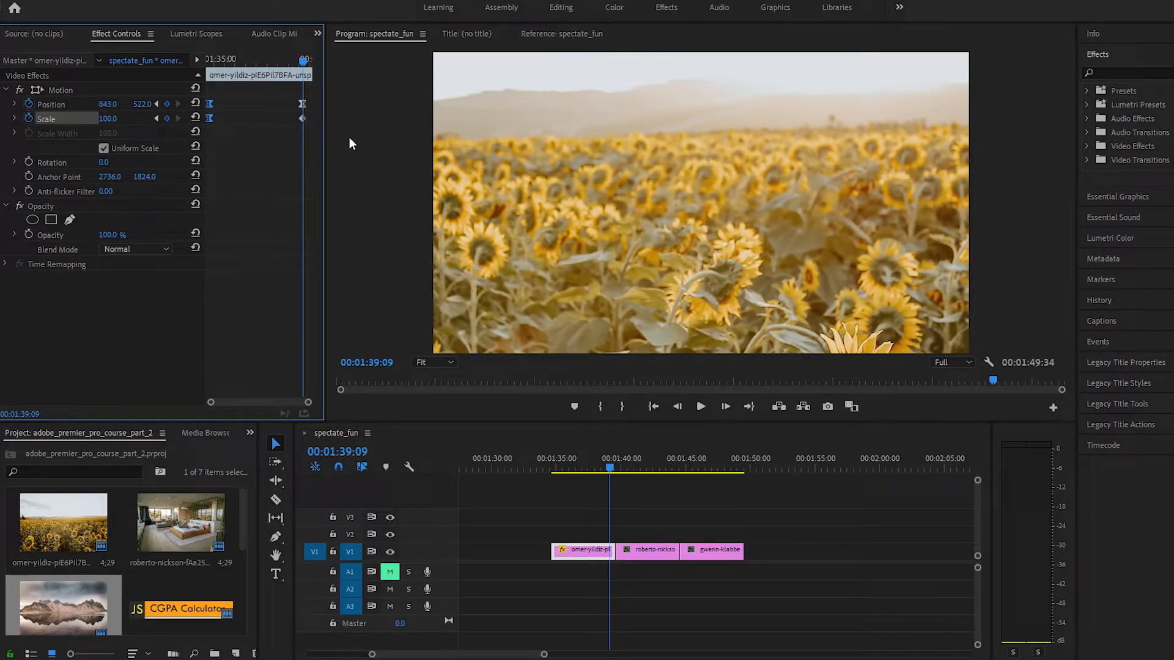
left_click(195, 102)
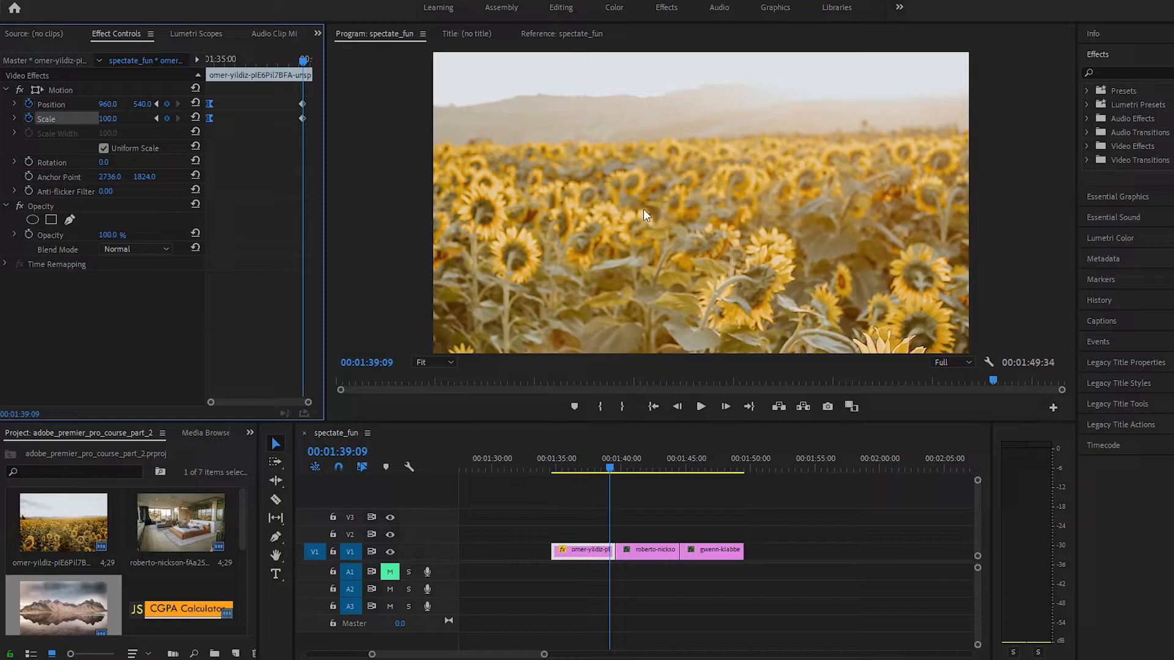
Apply easing to the sunflower image's ending Position and Scale keyframes at 00:01:39:09
left_click_drag(294, 98, 306, 125)
right_click(300, 105)
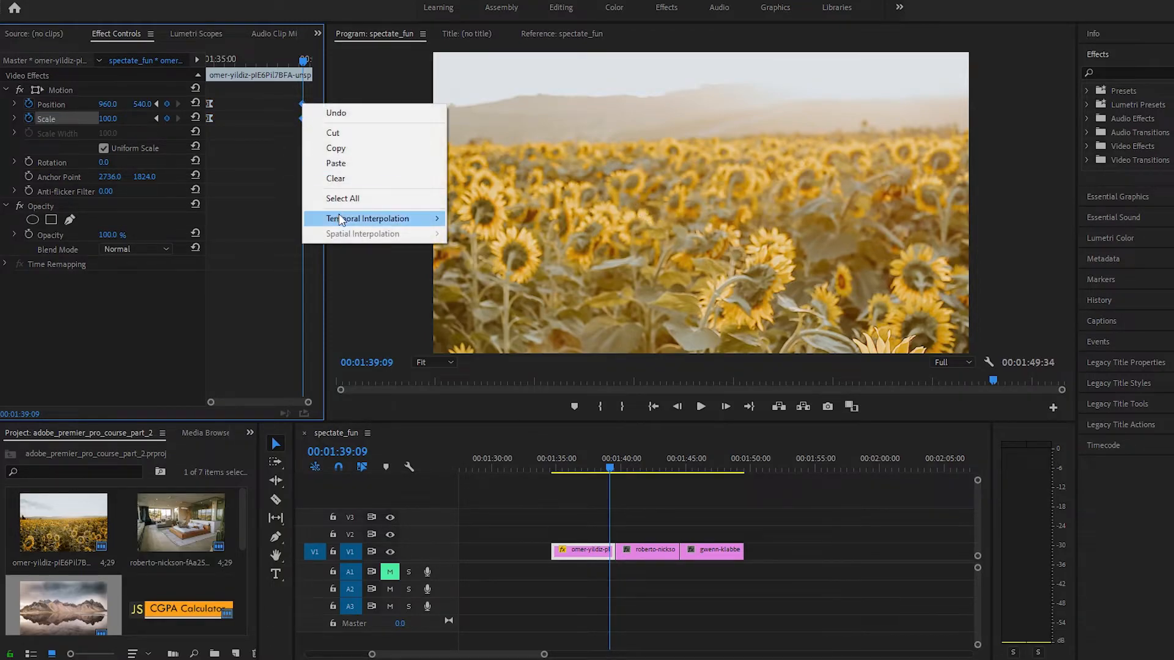
mouse_move(340, 218)
left_click(508, 299)
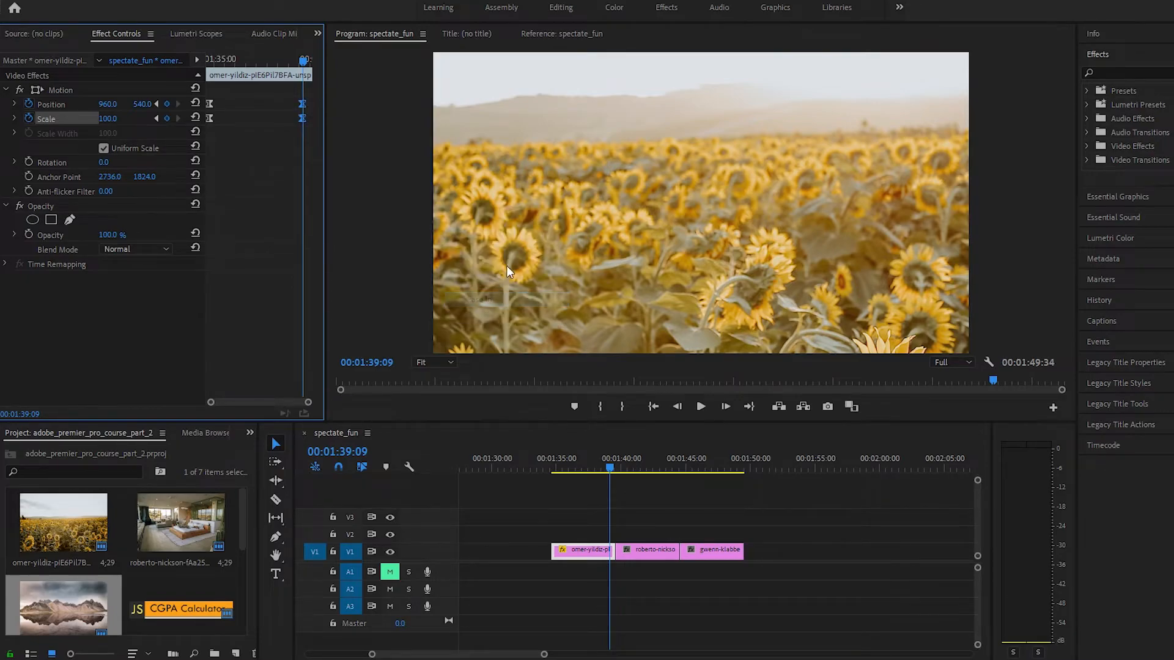
Play the sunflower image's zoom-out to judge its speed and move its two ending keyframes earlier, to shortly before 00:01:37:02
key("space")
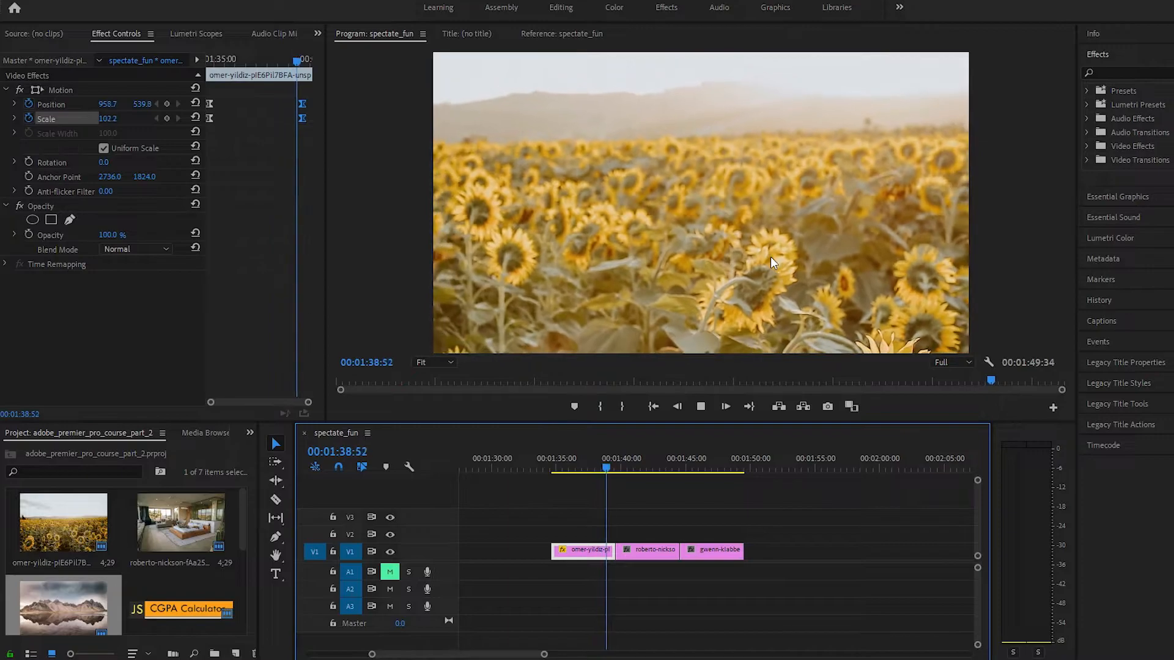
left_click_drag(615, 468, 553, 466)
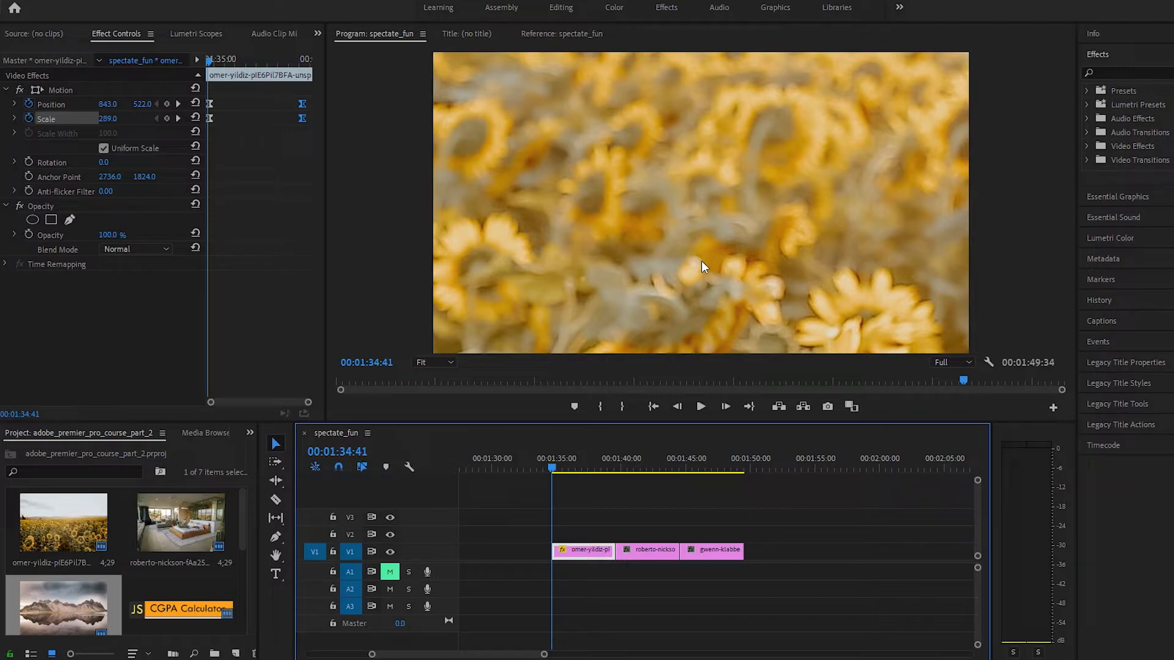
mouse_move(221, 137)
left_mouse_down()
mouse_move(207, 99)
mouse_move(302, 61)
left_mouse_up()
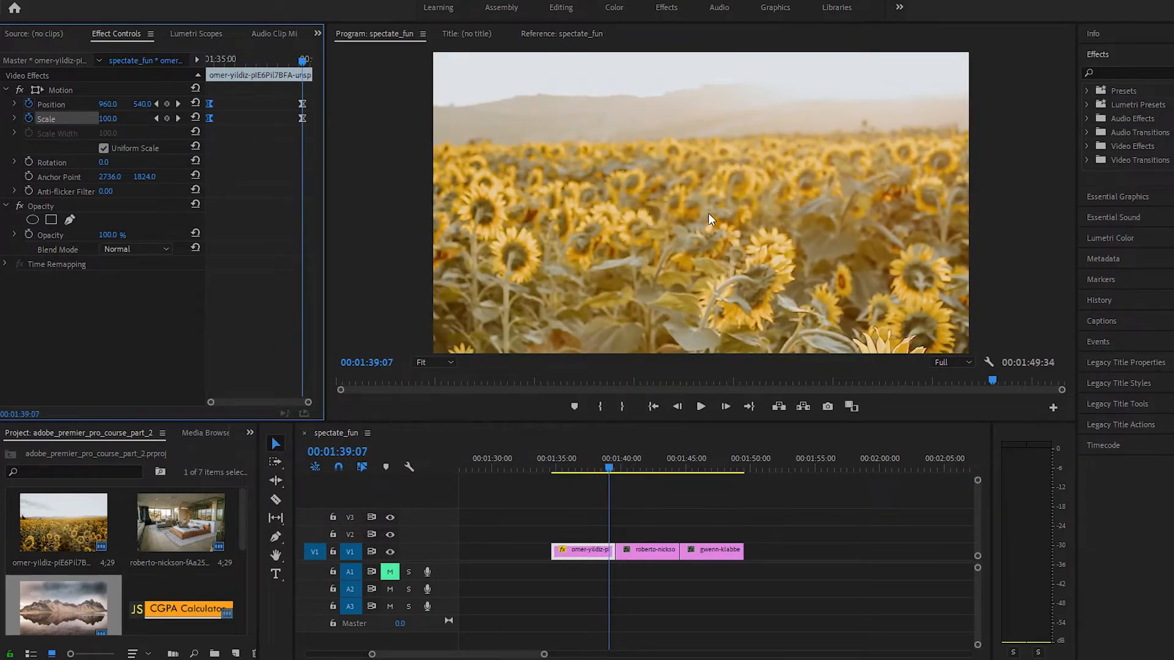
left_click_drag(302, 60, 212, 73)
key("space")
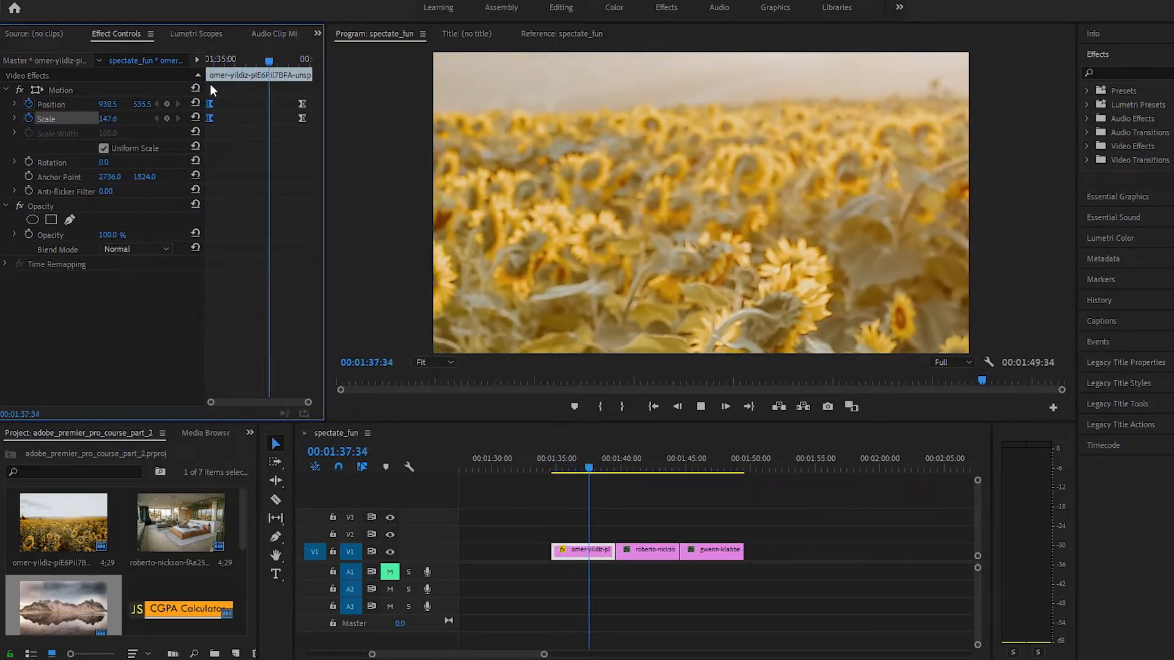
key("space")
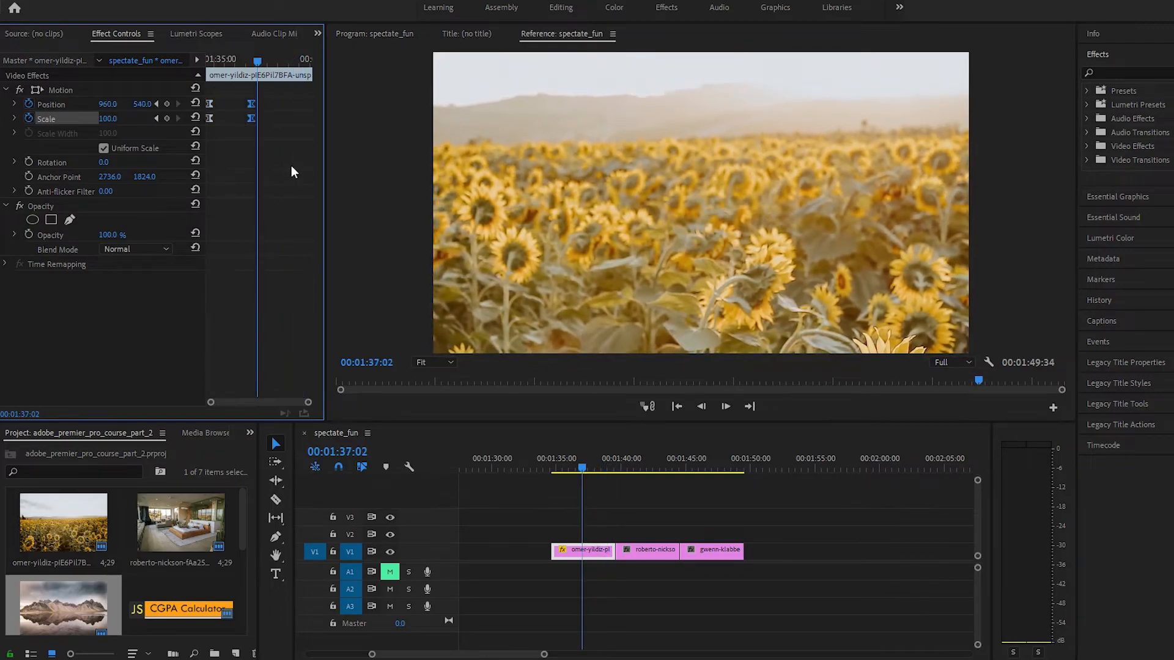
Add Position and Scale keyframes at 00:01:37:02 and 00:01:39:01, setting the second pair to Position 1498, 540 and Scale 141
left_click(167, 104)
left_click(167, 118)
left_click_drag(256, 63, 300, 72)
left_click(167, 118)
left_click(167, 104)
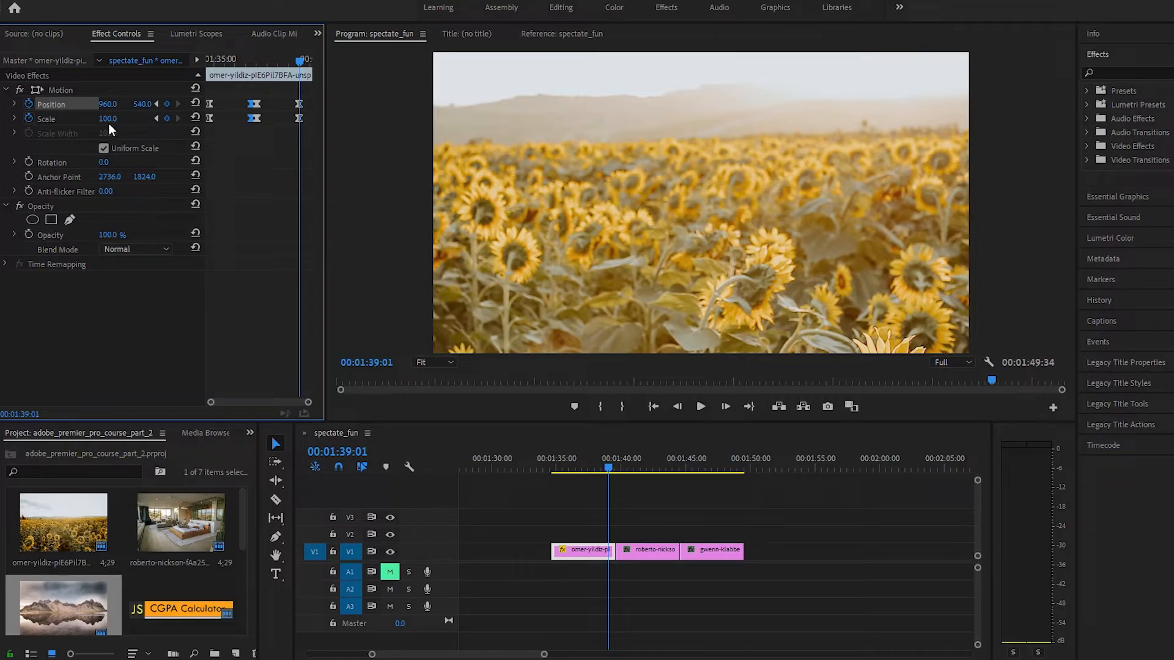
left_click_drag(113, 125, 284, 105)
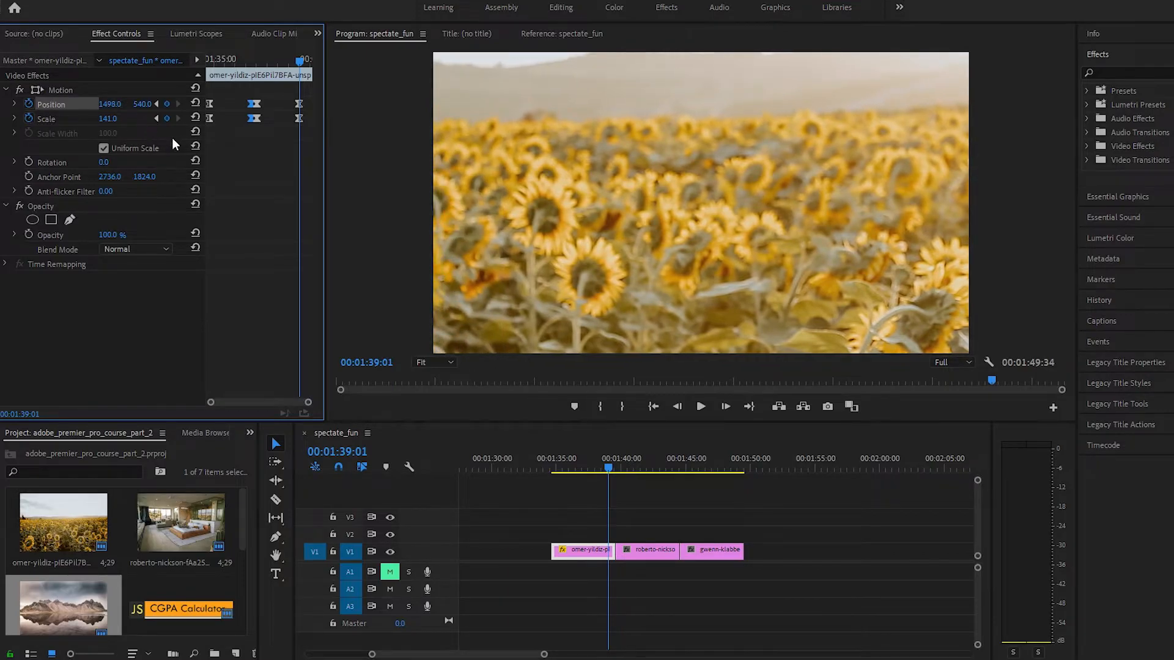
Add Position and Scale keyframes at 00:01:39:28 on the sunflower image and set Position to 1207, 576
left_click_drag(301, 61, 310, 65)
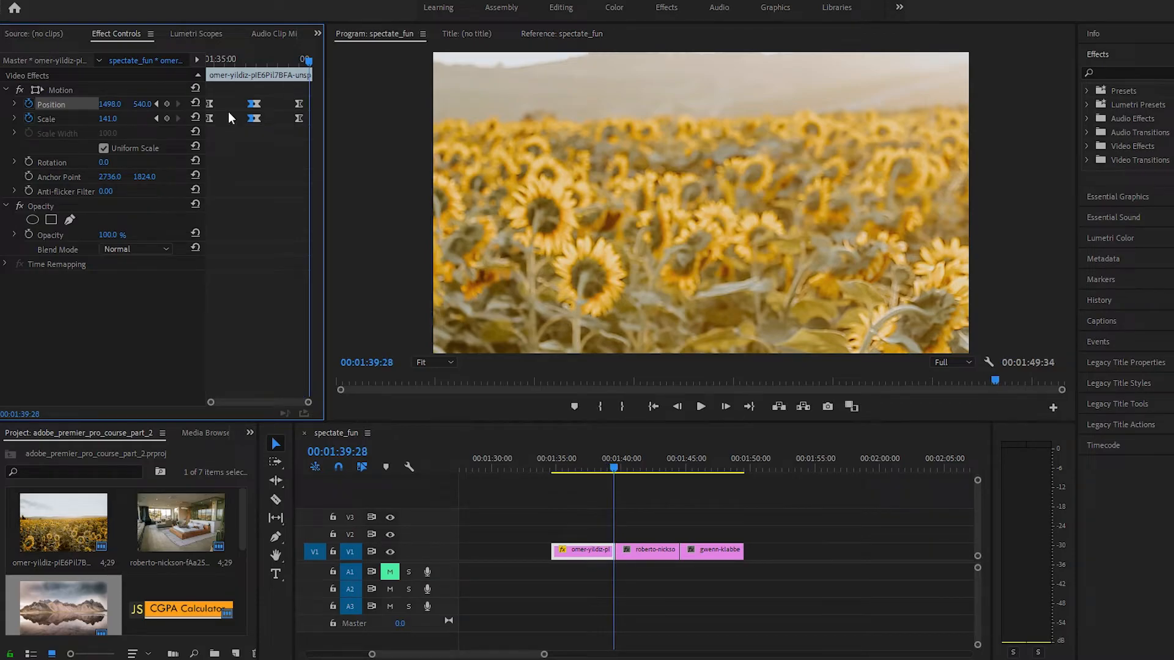
left_click(166, 119)
left_click(166, 104)
left_click_drag(120, 114, 2, 114)
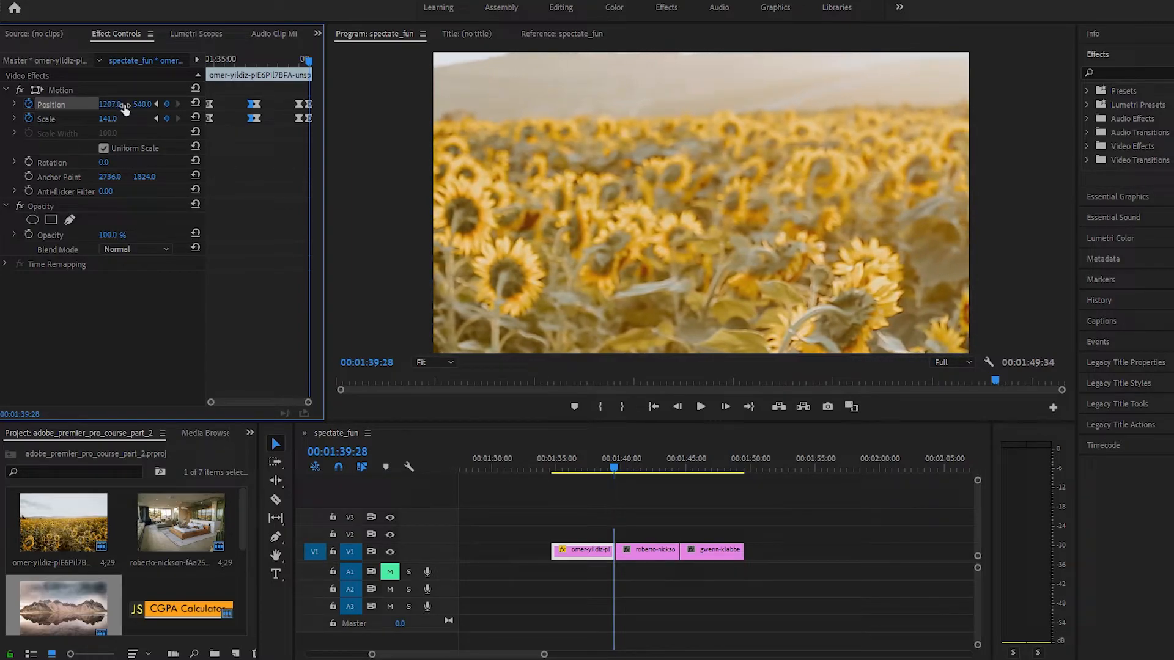
left_click_drag(145, 109, 167, 109)
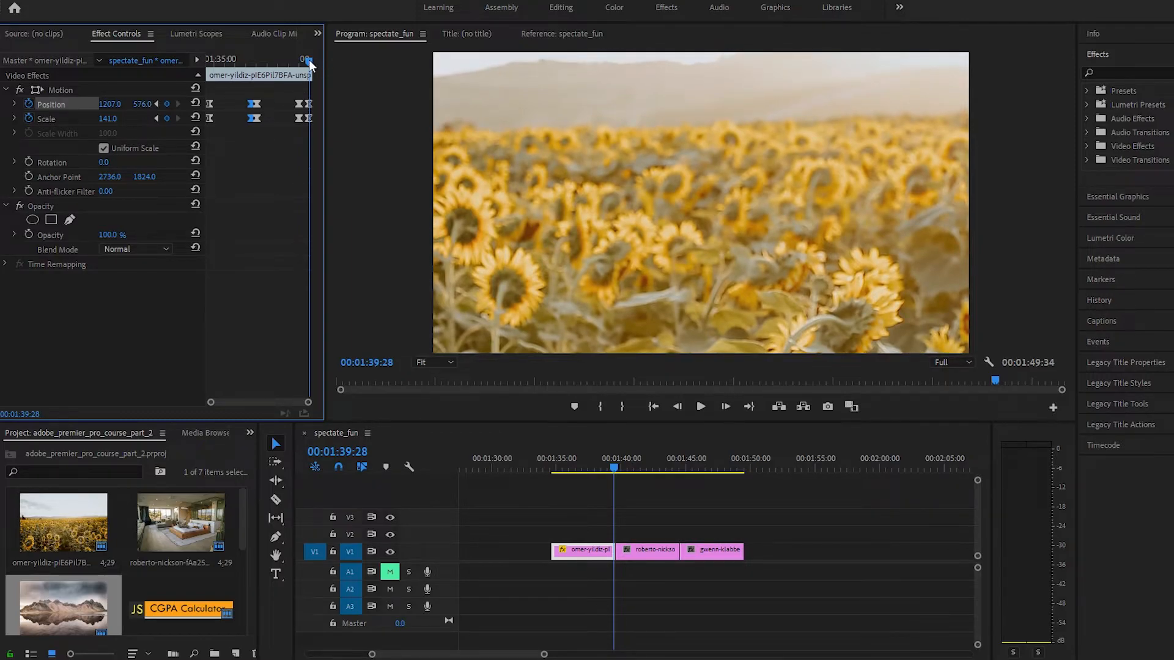
Scrub and play the sunflower image's zoom and pan animation from its start through to the bedroom image
left_click_drag(310, 63, 178, 76)
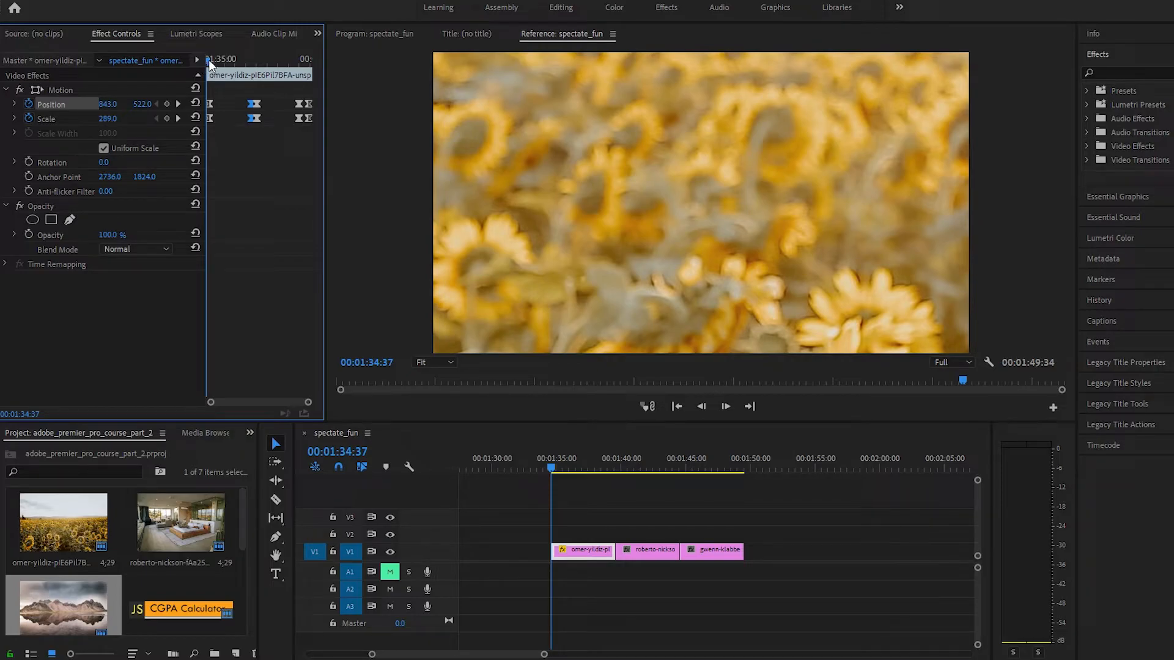
left_click_drag(208, 60, 254, 69)
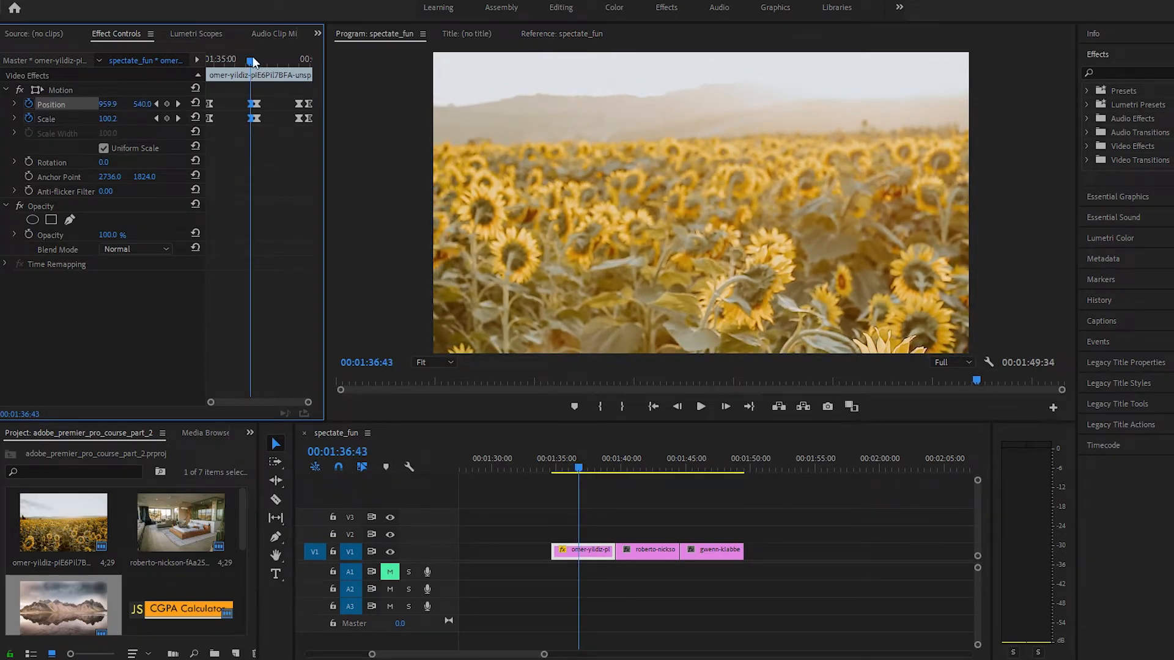
left_click_drag(252, 58, 115, 76)
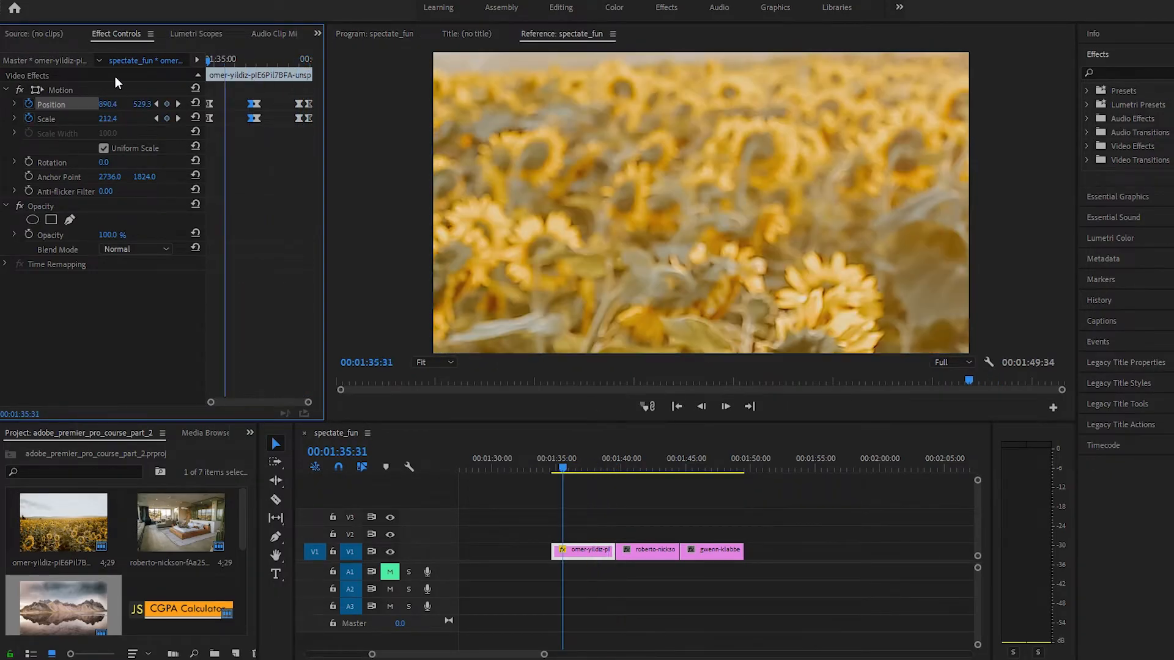
key("space")
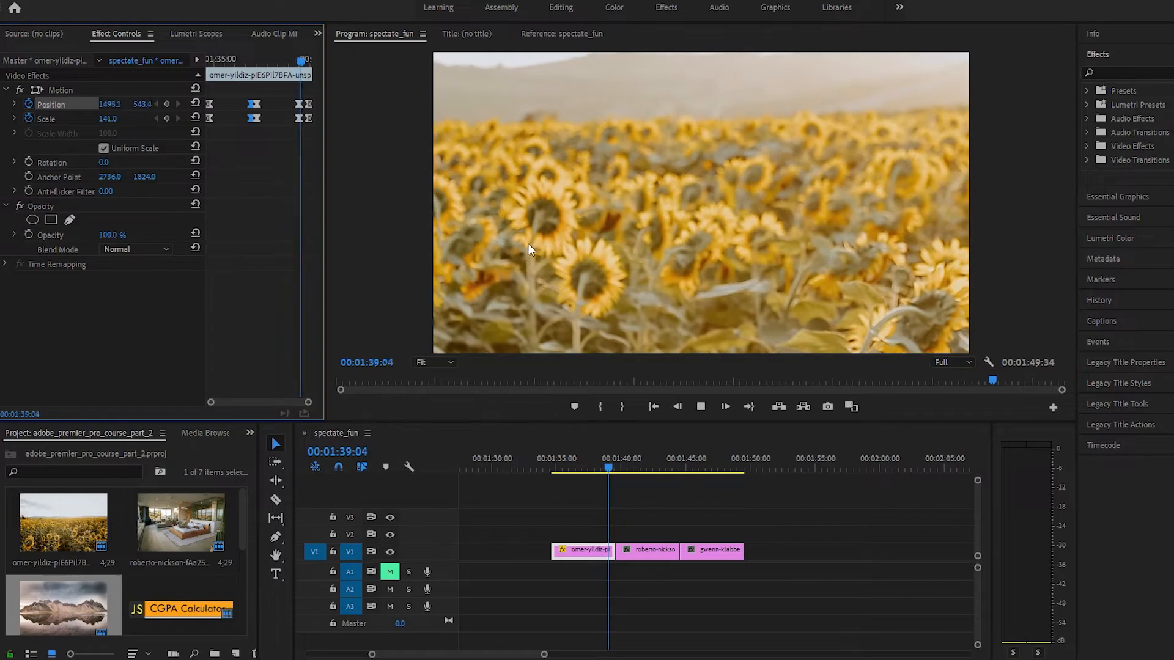
left_click_drag(300, 61, 246, 60)
key("space")
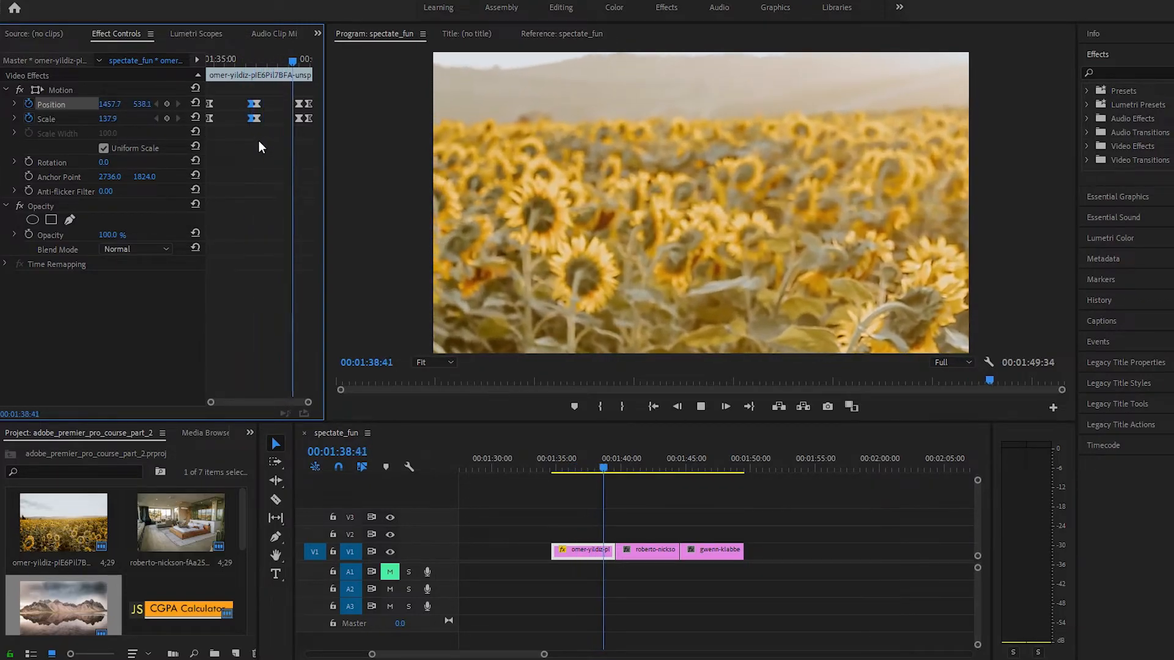
key("space")
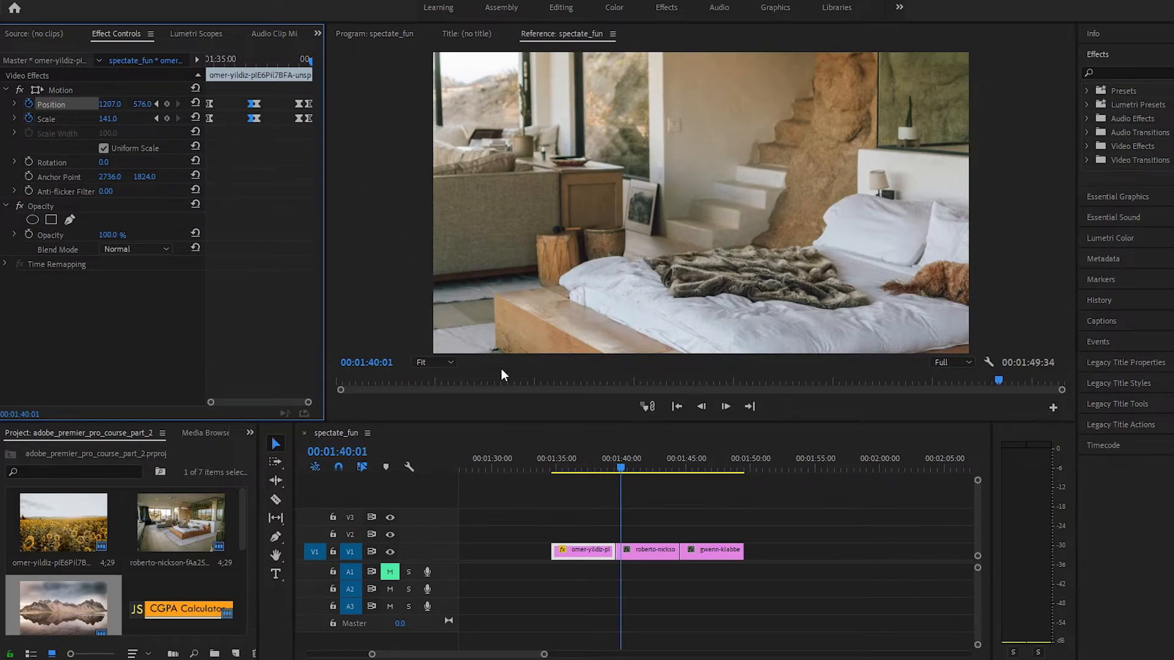
left_click_drag(558, 466, 553, 466)
key("space")
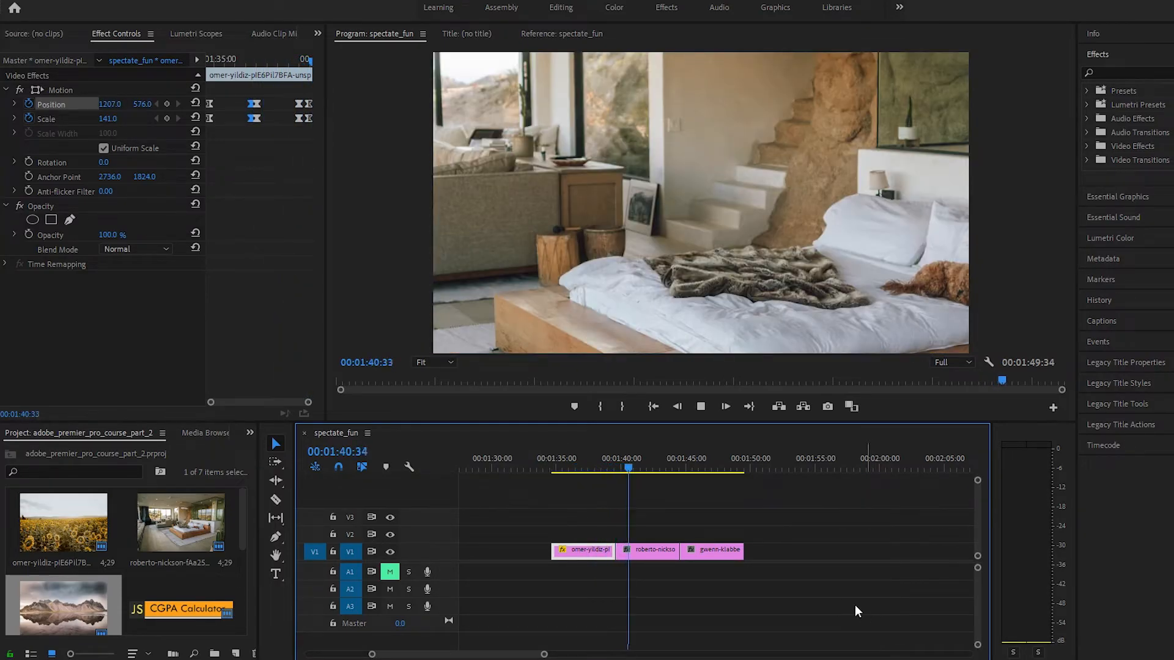
Add a Cross Zoom transition at the cut between the sunflower and bedroom images and play it back
left_click(613, 466)
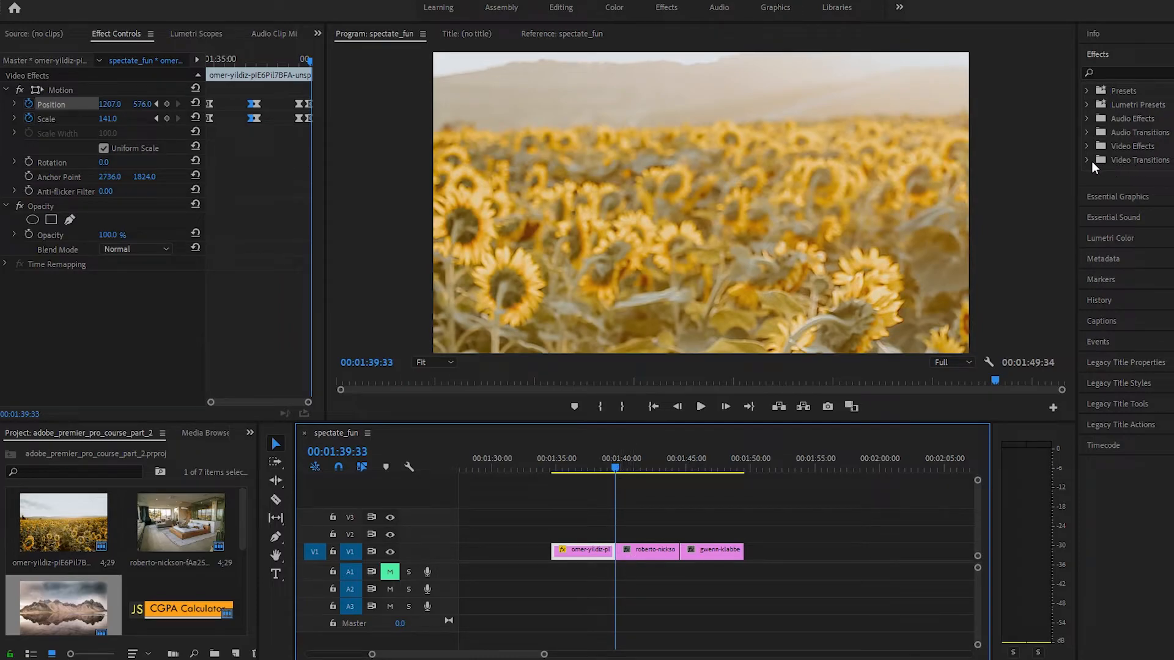
left_click(1087, 160)
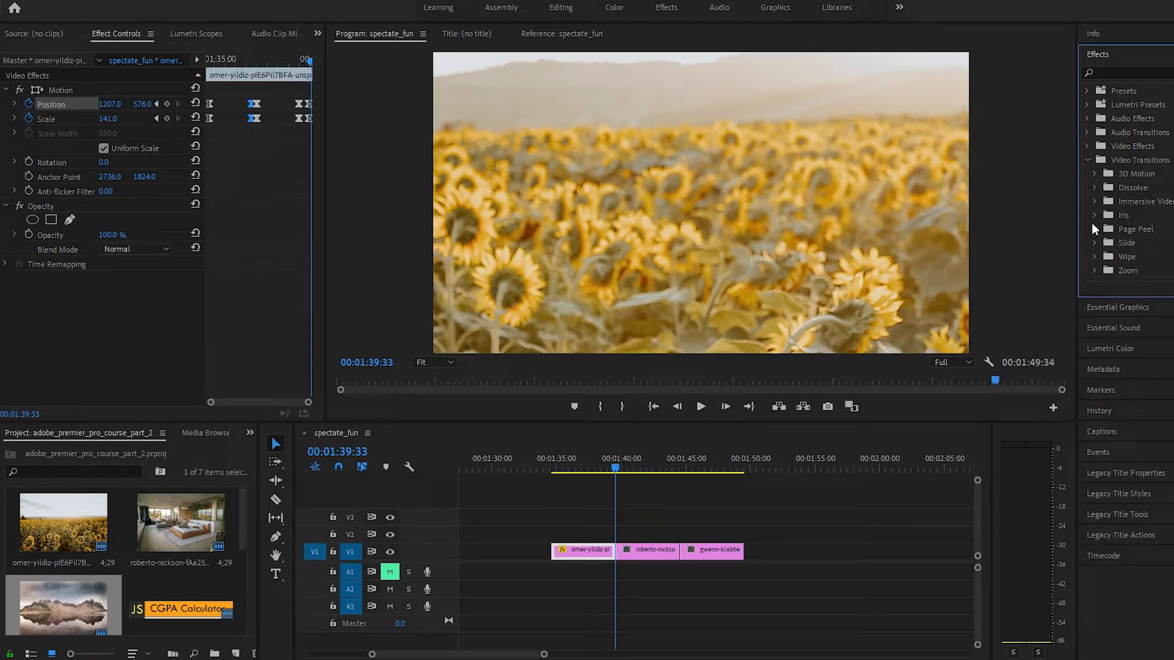
left_click(1095, 270)
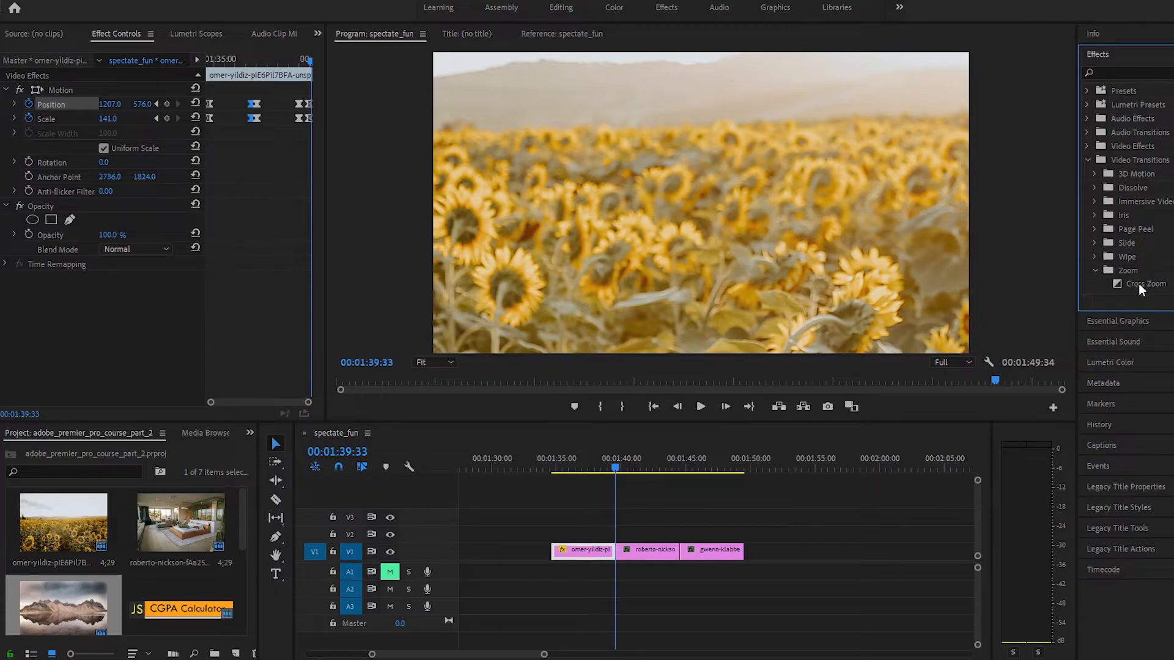
left_click_drag(1138, 283, 744, 488)
left_click_drag(621, 557, 618, 552)
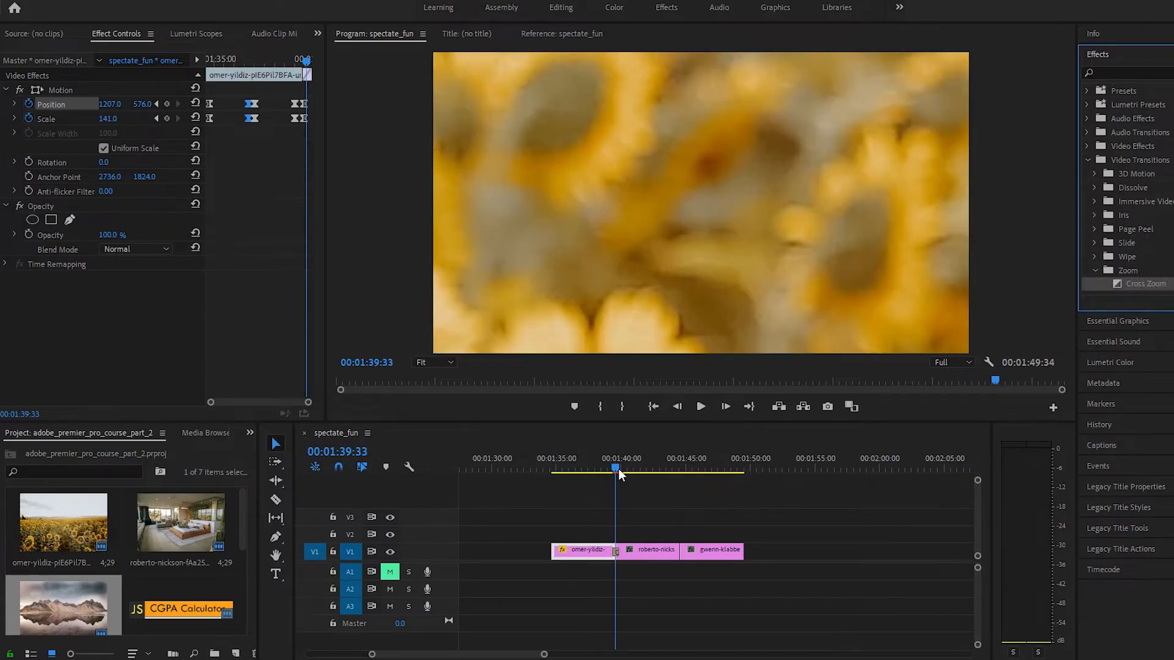
left_click(610, 468)
key("space")
key("space")
Start Position, Scale and Rotation keyframes on the bedroom image at 00:01:39:59 and apply easing to them
left_click(637, 554)
left_click_drag(626, 463, 621, 464)
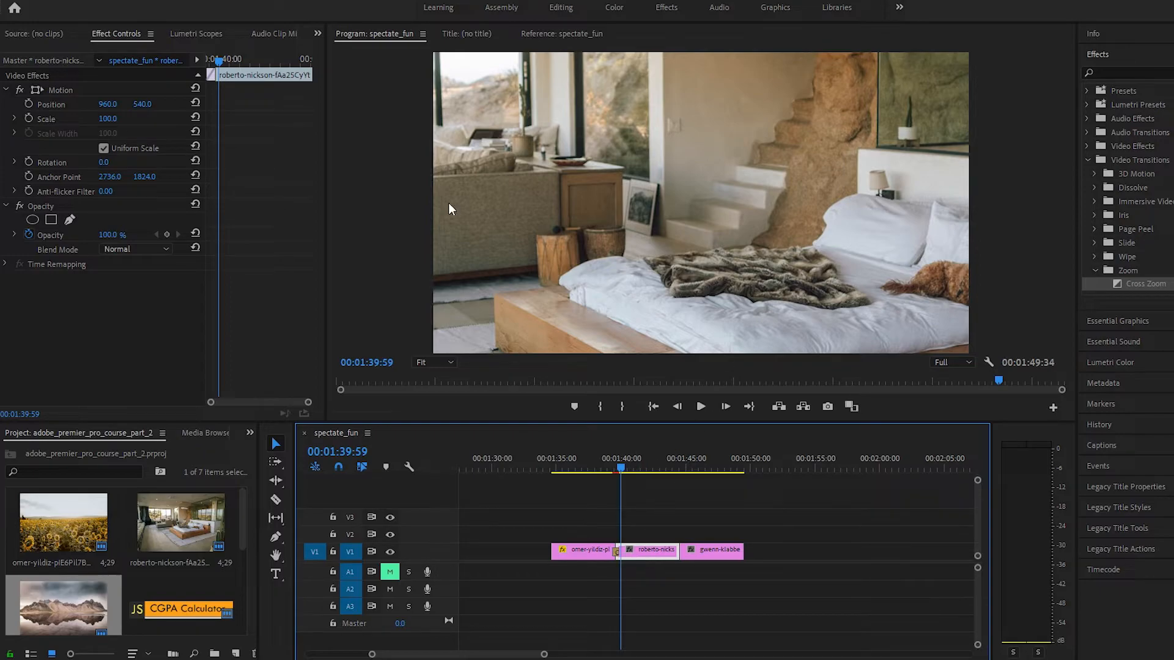
left_click(28, 117)
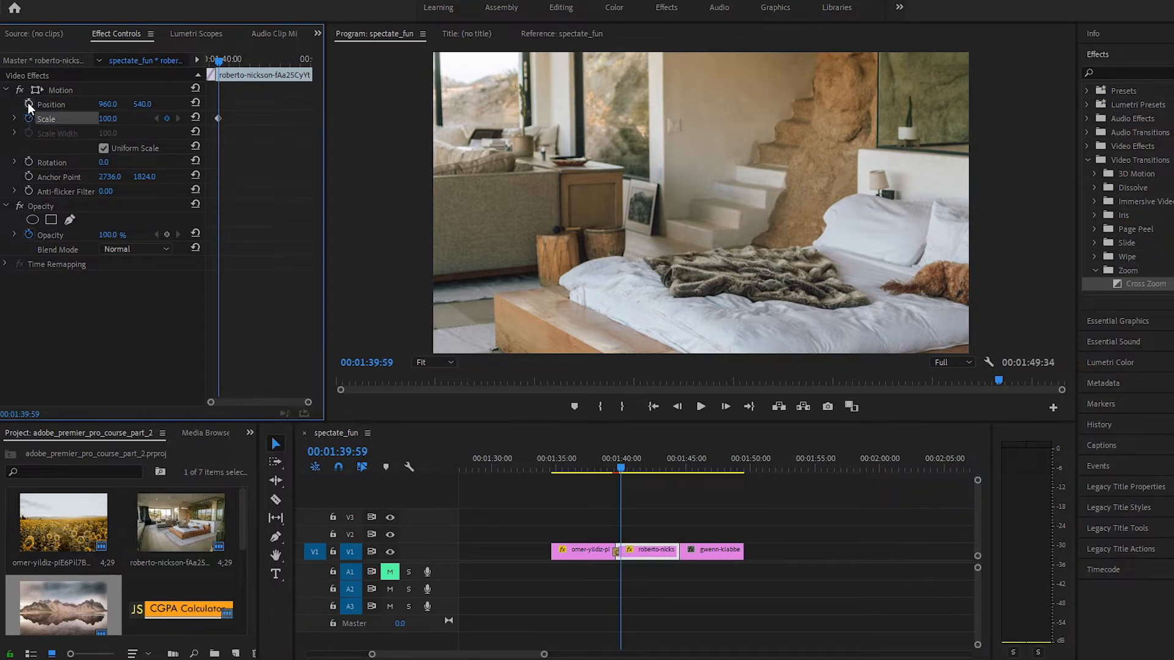
left_click(28, 103)
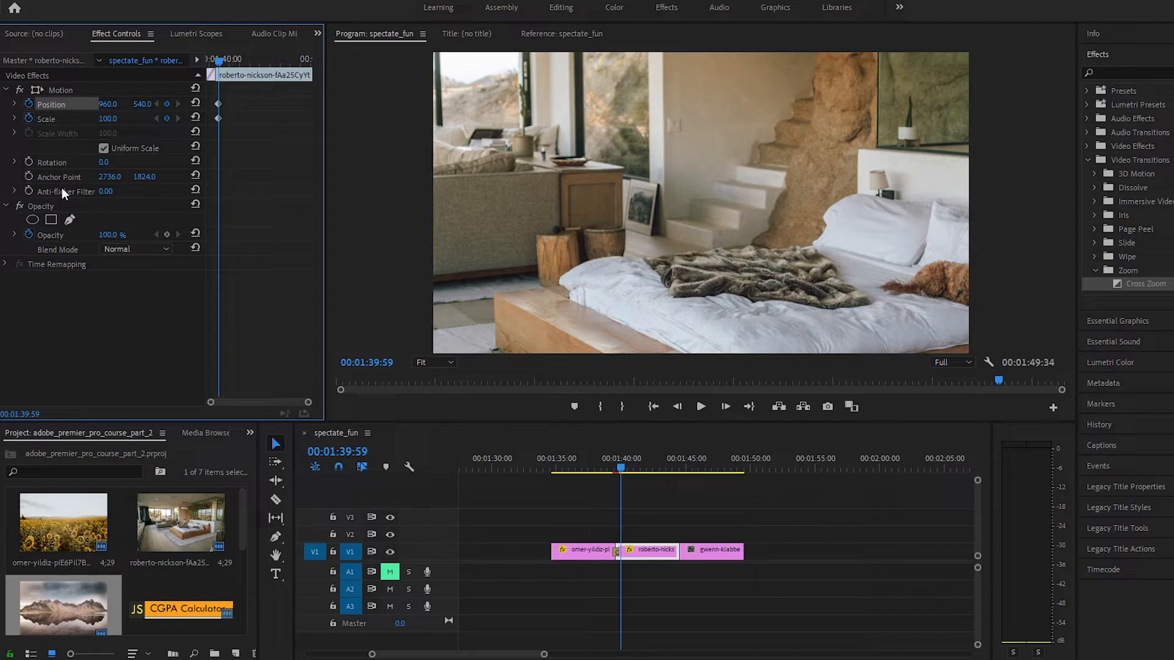
left_click(30, 160)
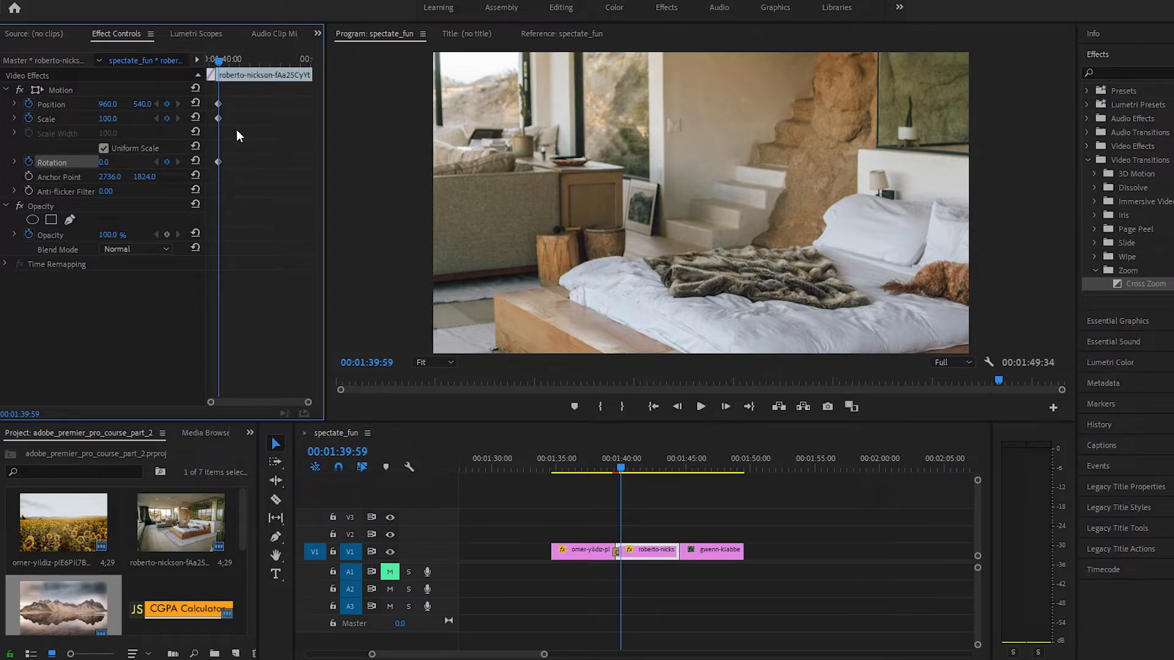
left_click_drag(233, 178, 223, 103)
right_click(217, 105)
mouse_move(253, 222)
left_click(383, 303)
Add bedroom image keyframes at 00:01:40:55 with Position 299, 540, Scale 141 and Rotation 350°
left_click_drag(223, 63, 241, 61)
left_click(167, 119)
left_click(167, 104)
left_click(167, 162)
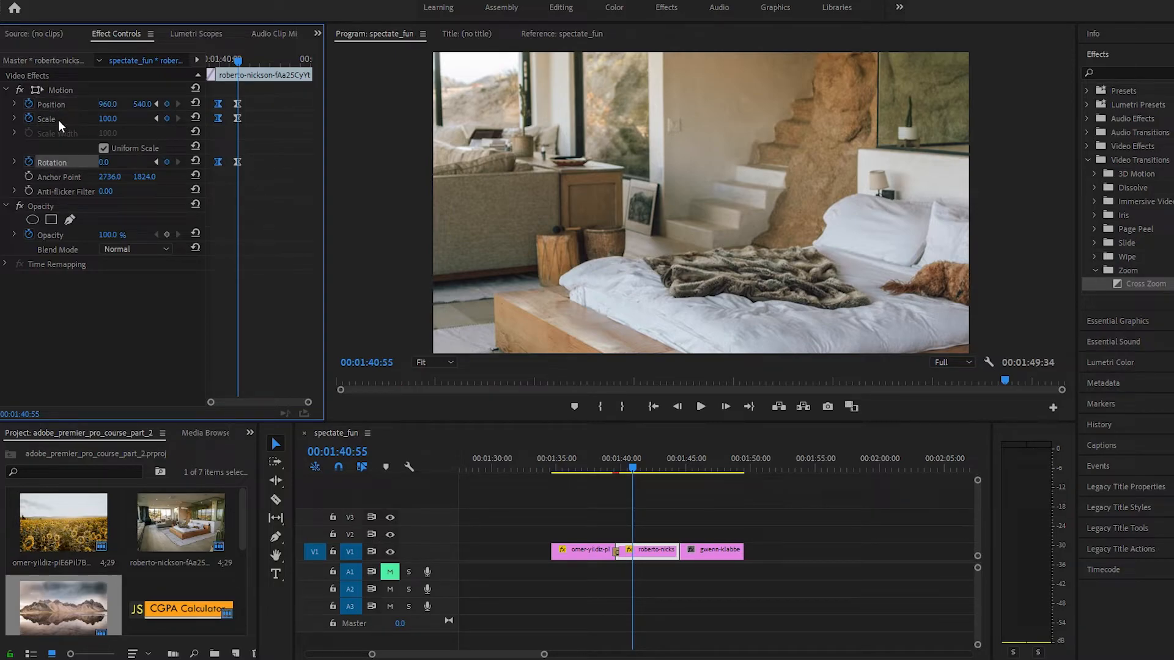
mouse_move(113, 122)
left_mouse_down()
mouse_move(133, 122)
mouse_move(126, 115)
left_mouse_up()
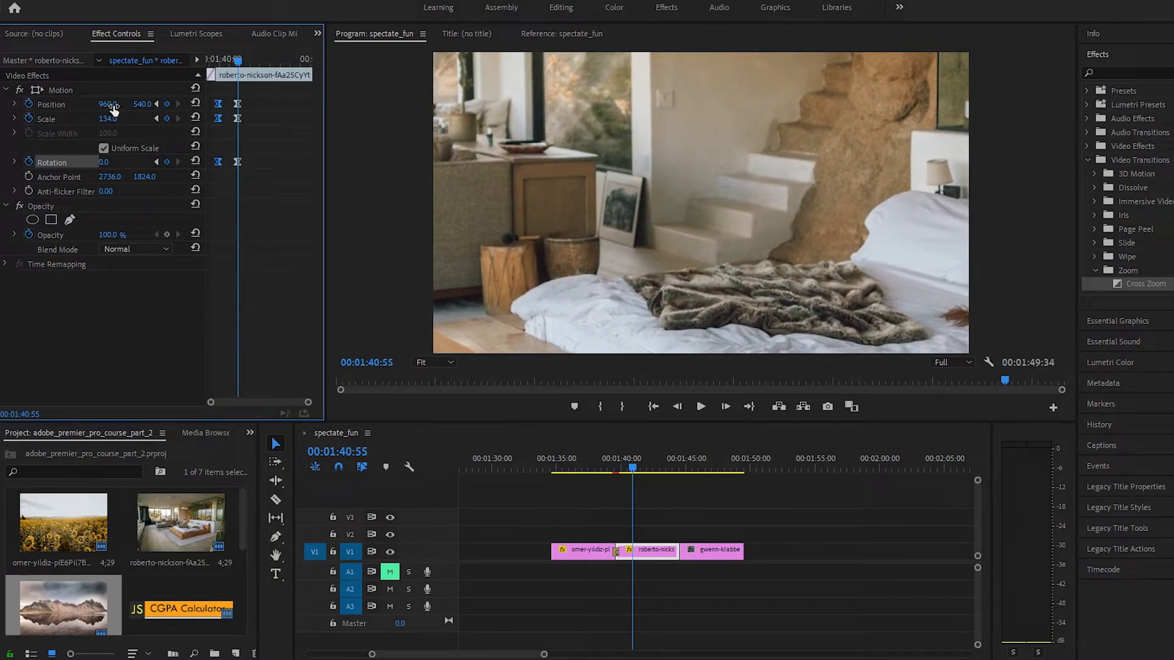
left_click_drag(110, 119, 1, 104)
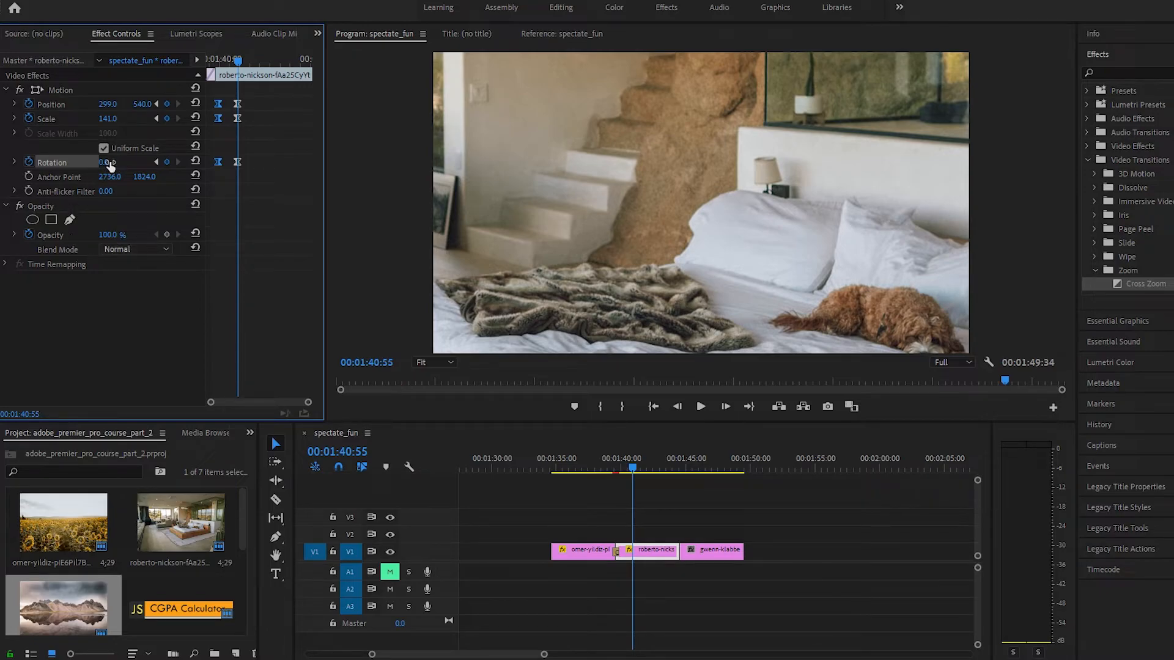
left_click_drag(102, 162, 190, 162)
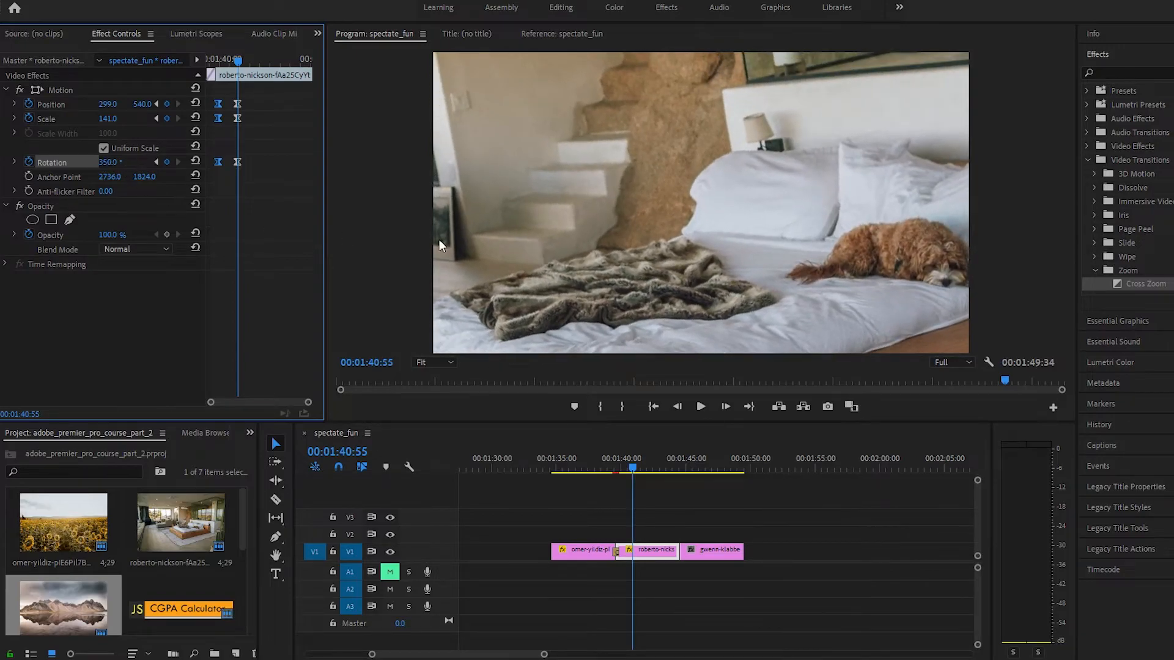
Move the bedroom image's ending keyframes later, to shortly after 00:01:42:04, and play the spin to judge its speed
left_click_drag(238, 103, 265, 104)
left_click_drag(239, 60, 215, 72)
key("space")
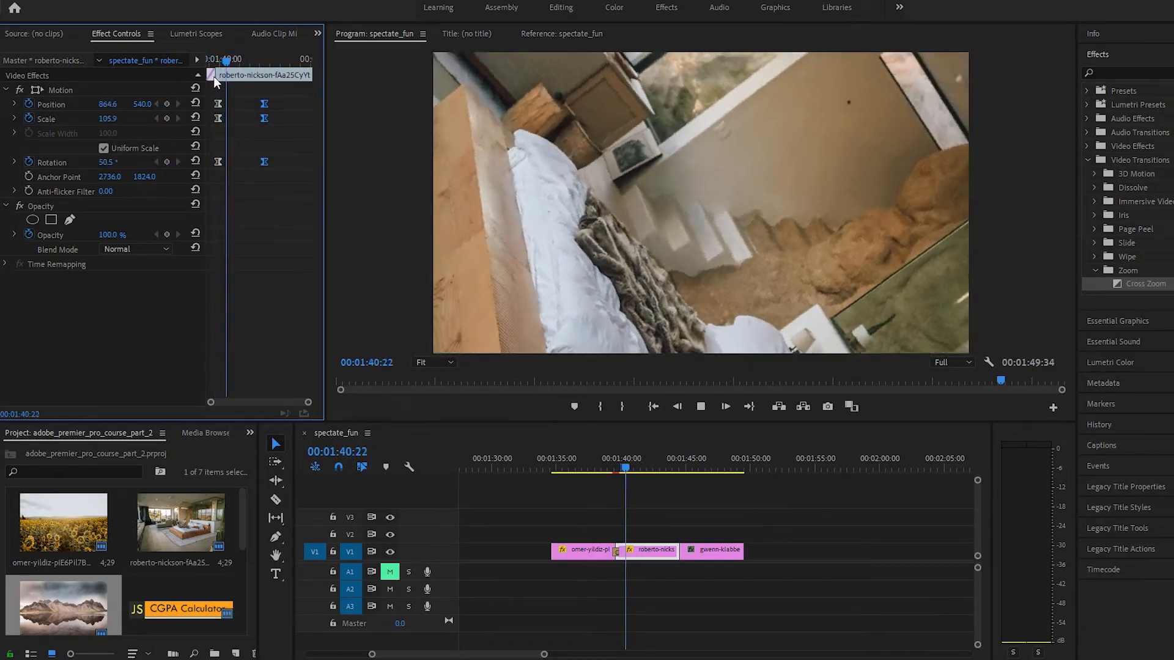
left_click_drag(262, 67, 209, 69)
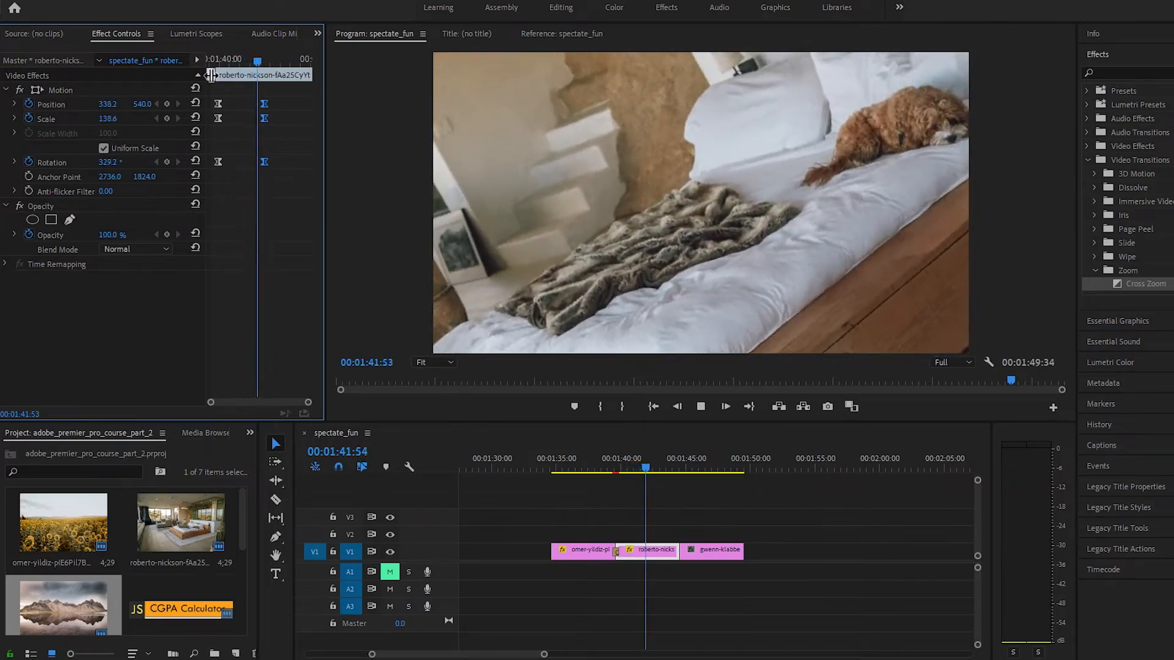
key("space")
key("space")
key("space")
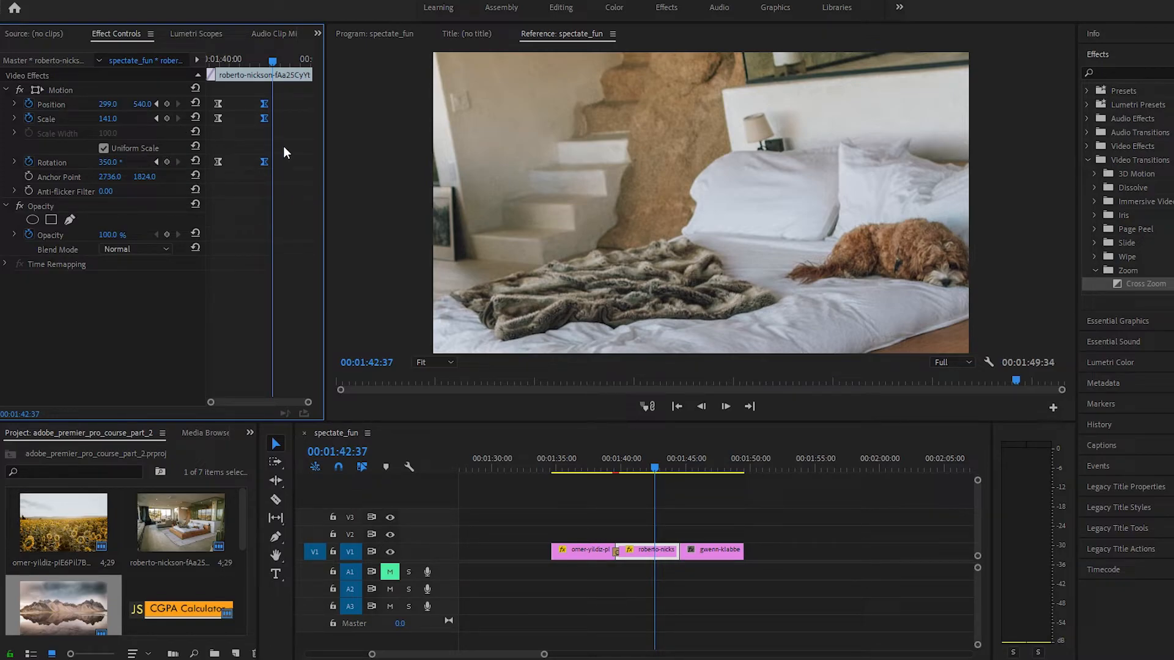
Add Position and Scale keyframes on the bedroom image at 00:01:44:21, setting Position to 472, 622 and Scale to 87
left_click_drag(267, 72, 308, 64)
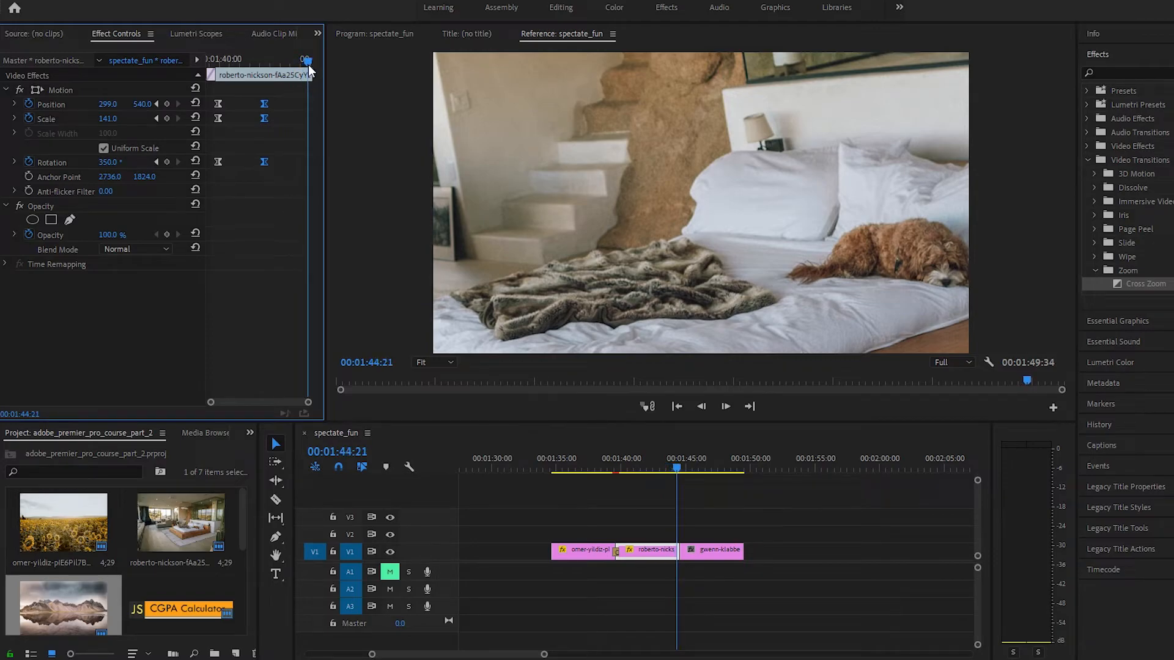
left_click(166, 164)
left_click(167, 118)
left_click(167, 104)
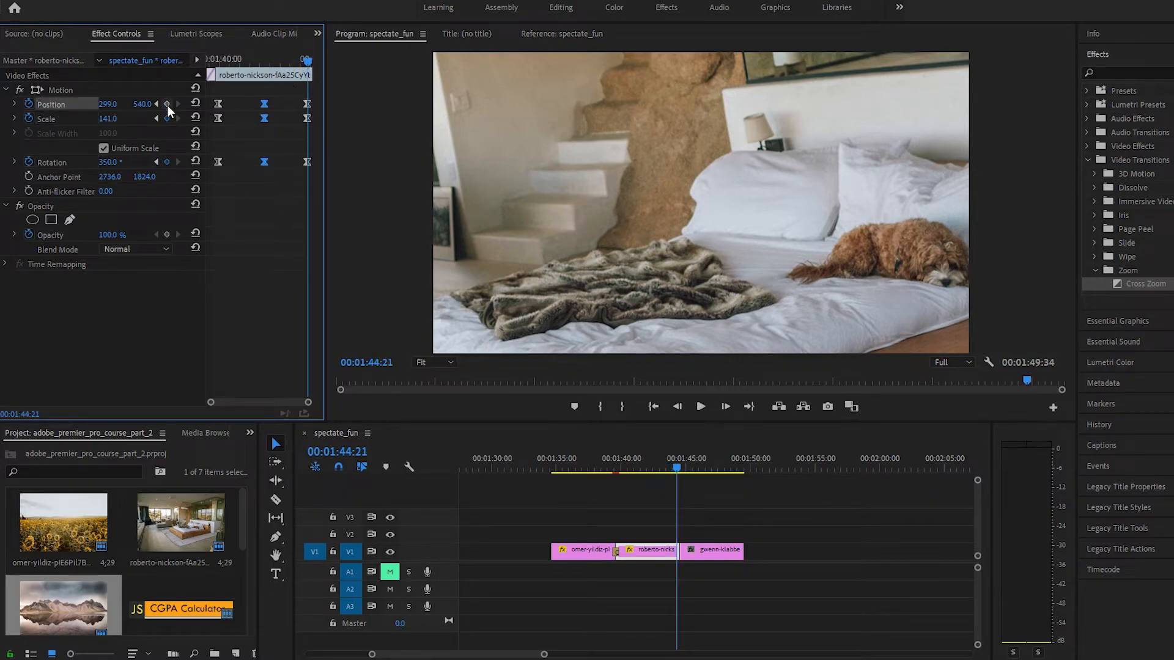
left_click(167, 163)
left_click_drag(116, 124, 195, 106)
Play the bedroom image's full animation, rechecking the move from the spin into the zoom-out
left_click_drag(308, 57, 119, 62)
key("space")
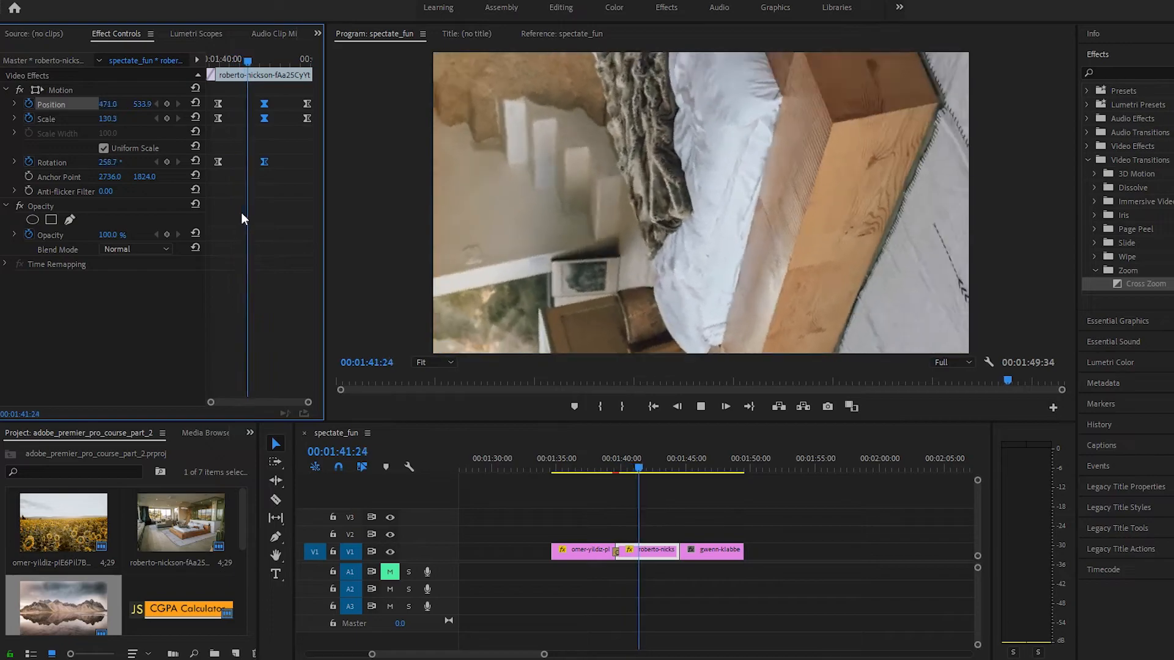
key("space")
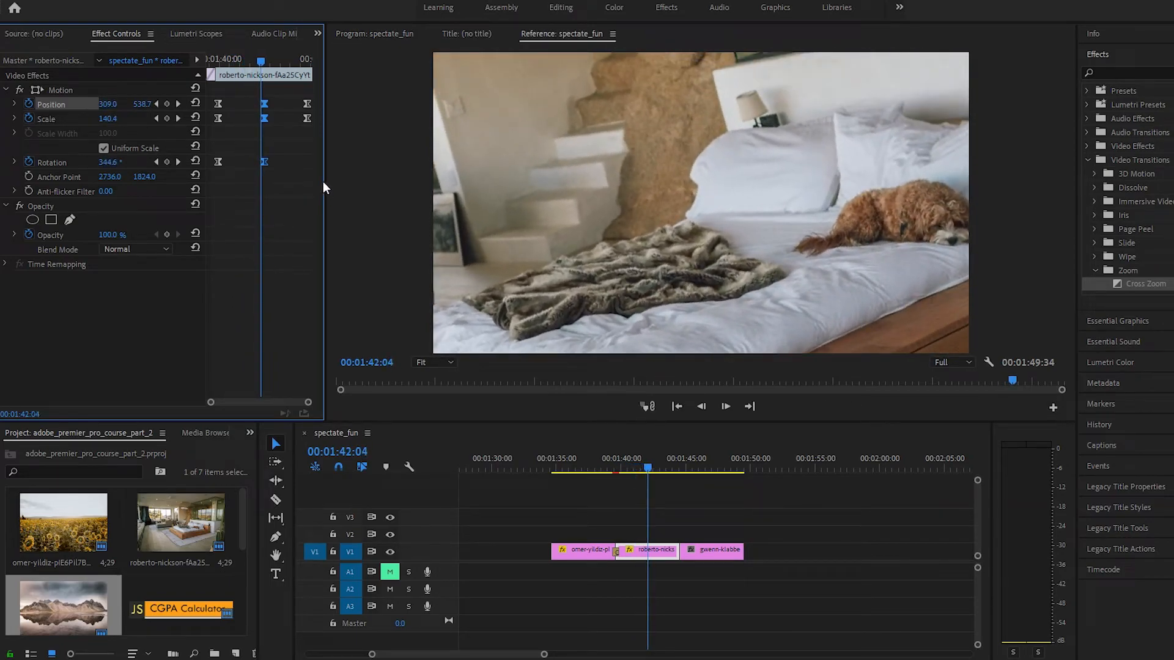
key("space")
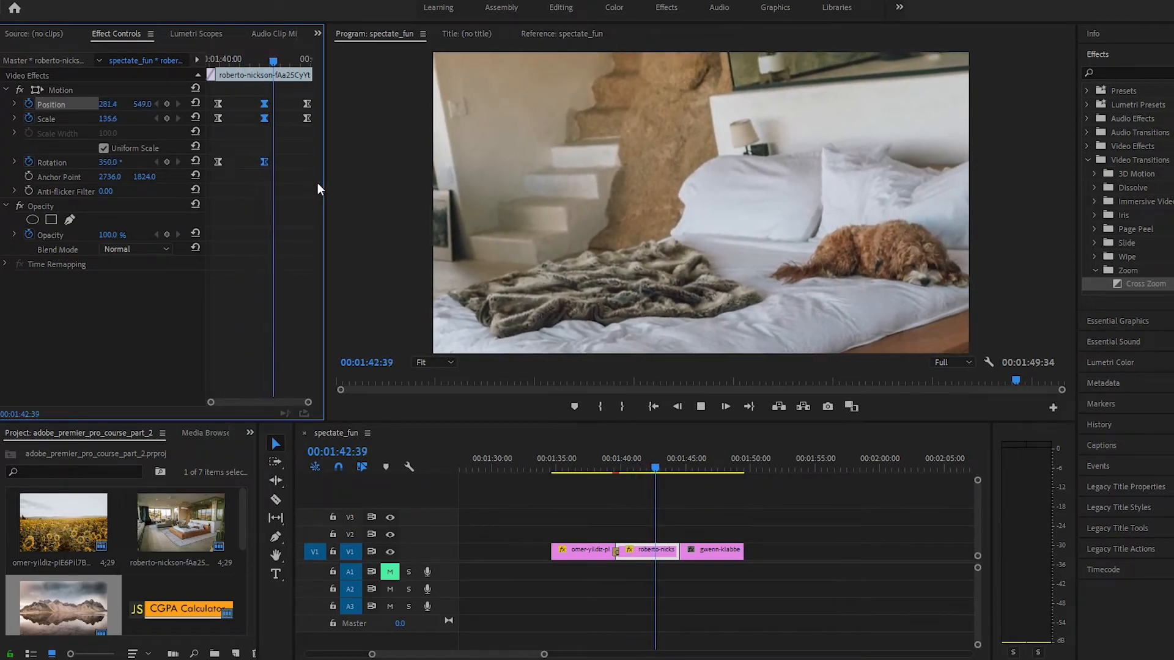
key("space")
left_click_drag(283, 61, 271, 62)
key("space")
key("space")
left_click(258, 63)
key("space")
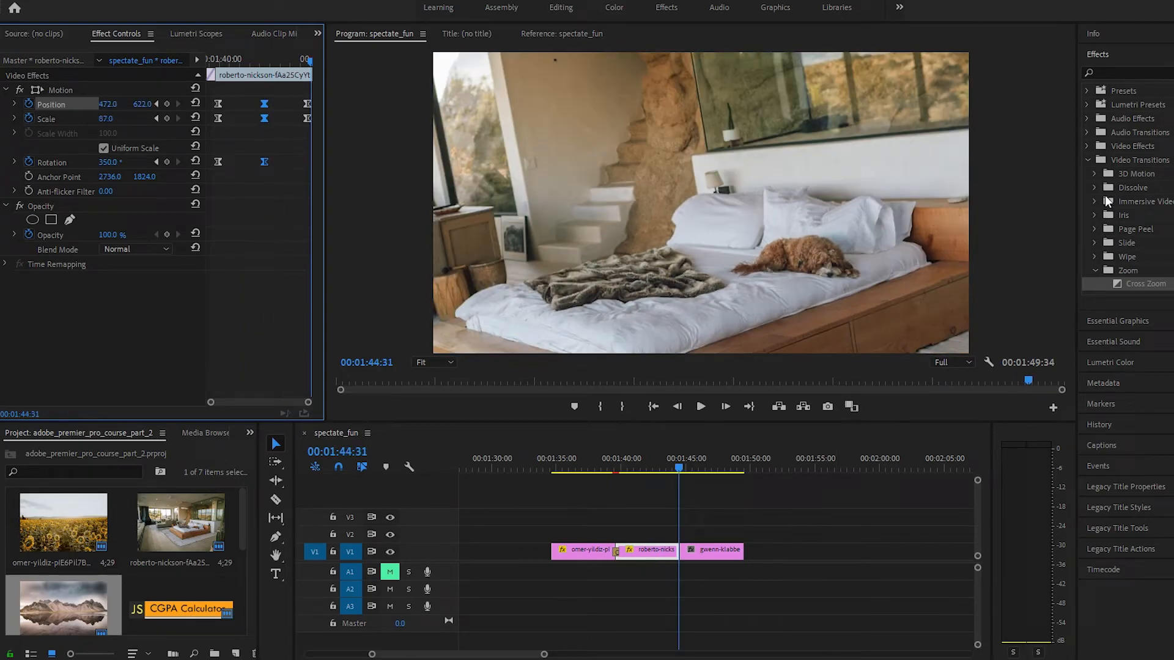
Add a VR Mobius Zoom transition at the cut between the bedroom and mountain images and play it back
left_click(1095, 202)
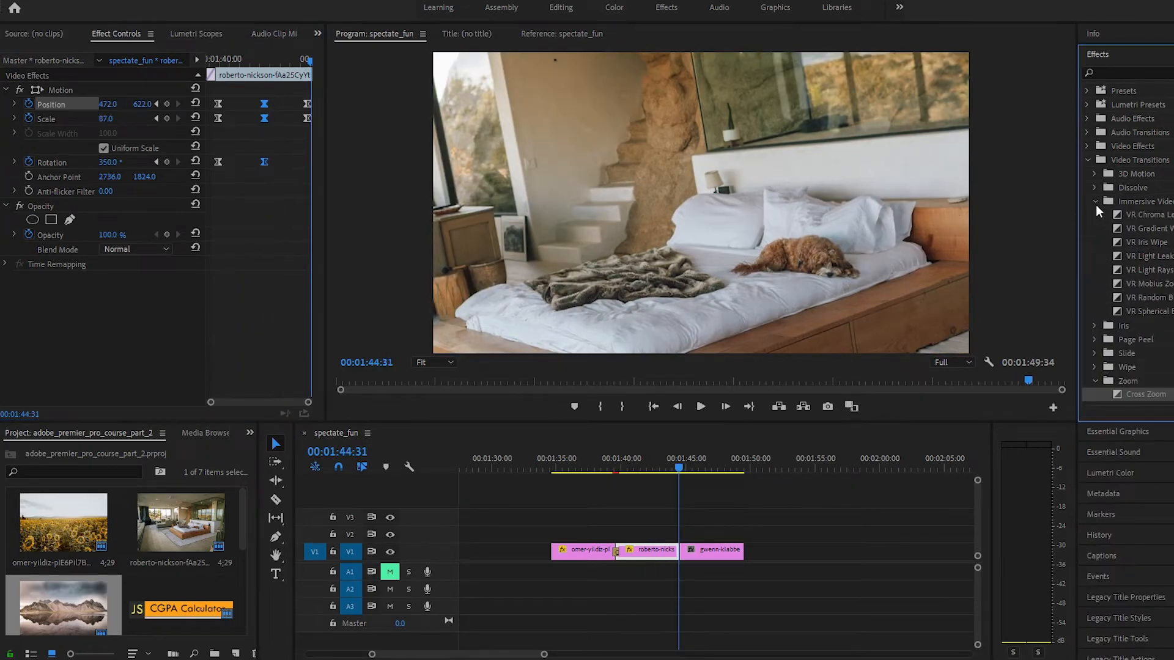
left_click(1135, 258)
left_click(1143, 287)
left_click_drag(1155, 292, 680, 552)
left_click(672, 471)
key("space")
left_click(561, 35)
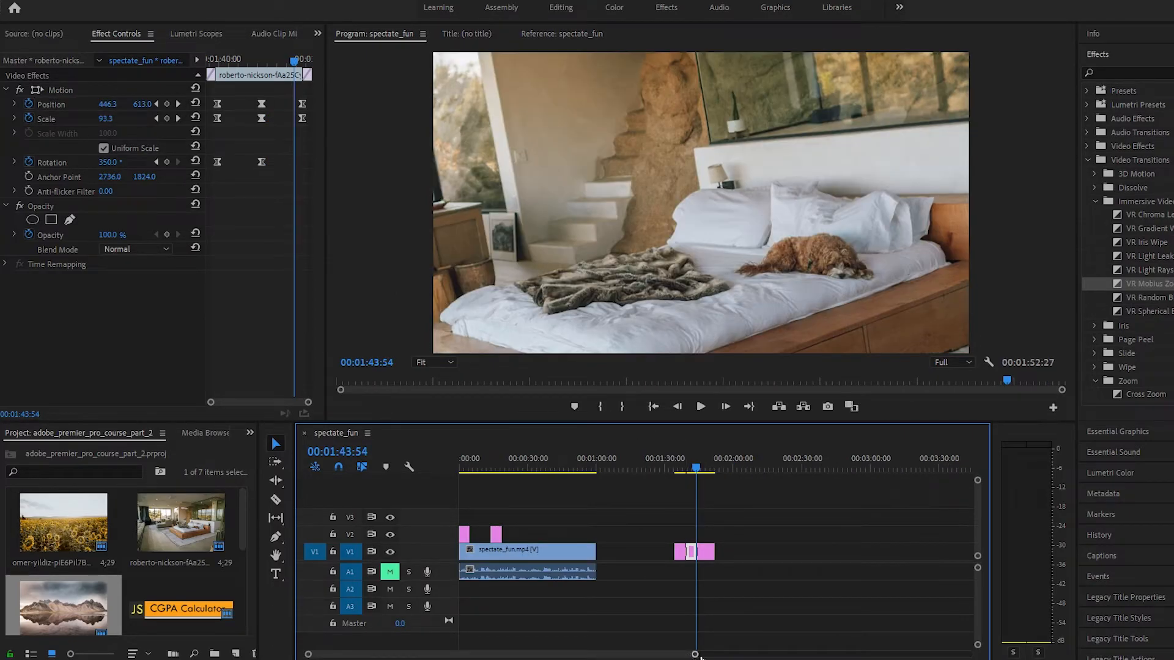
Import the ice cream image from the animation folder and place it on track V1 directly after the mountain image
left_click_drag(695, 654, 536, 657)
left_click_drag(600, 467, 596, 467)
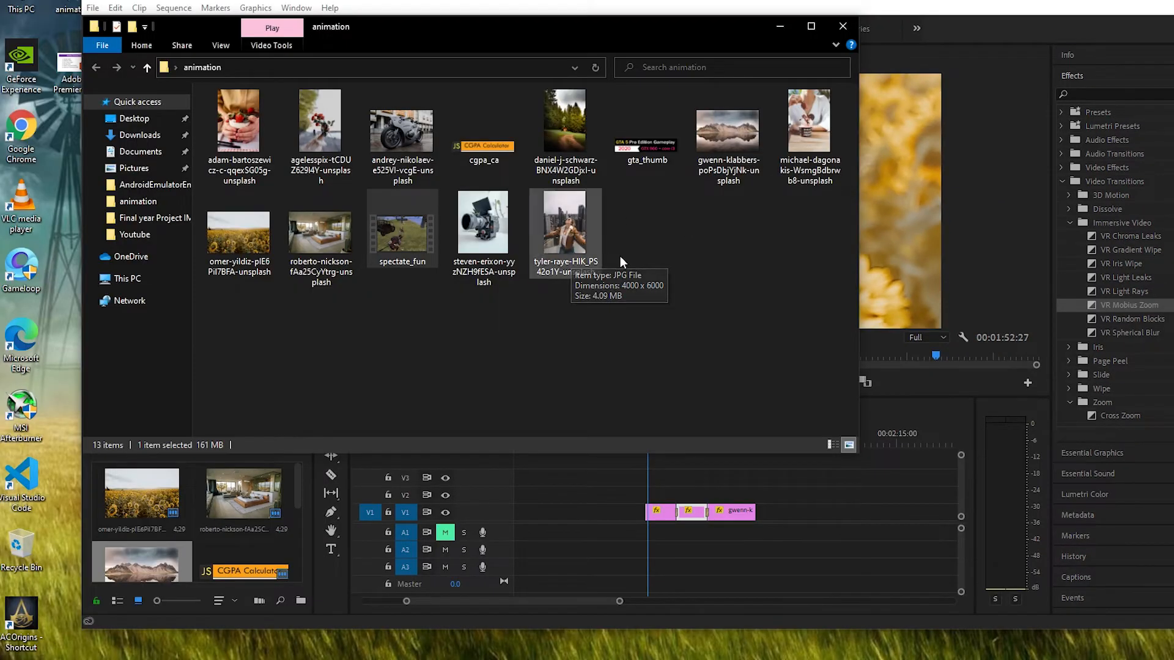
left_click_drag(804, 125, 768, 513)
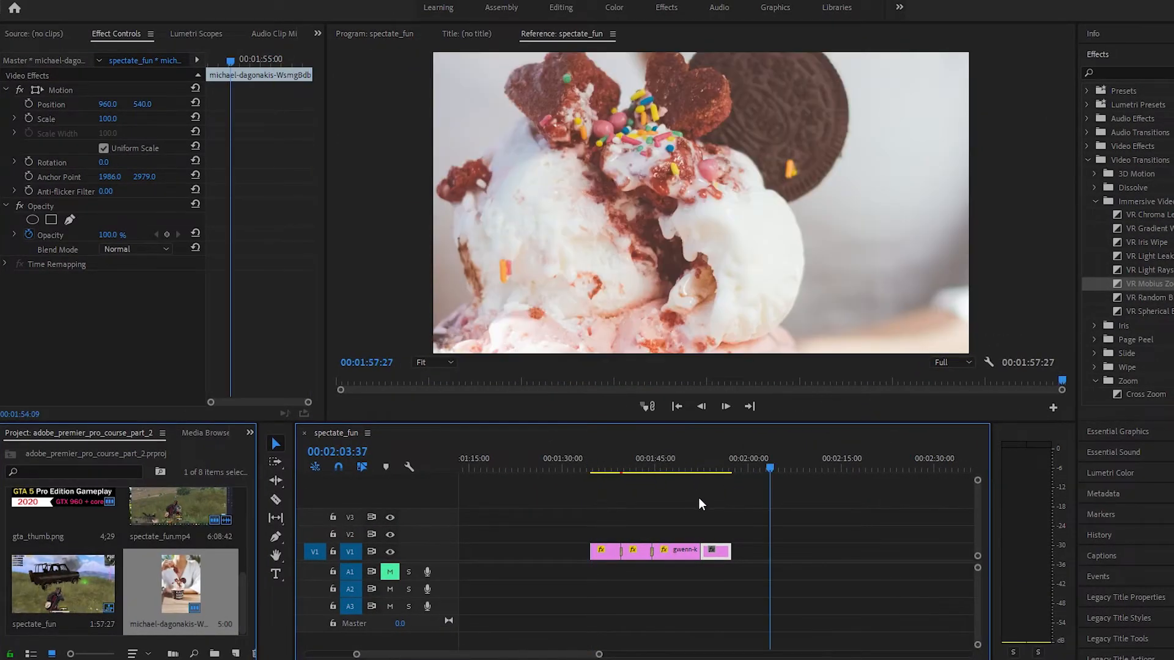
left_click_drag(699, 499, 702, 498)
key("space")
key("equal")
key("equal")
Add eased Position and Scale keyframes on the ice cream image at 00:01:52:32, setting Position to 1112, 1081 and Scale to 260
left_click_drag(715, 469, 704, 470)
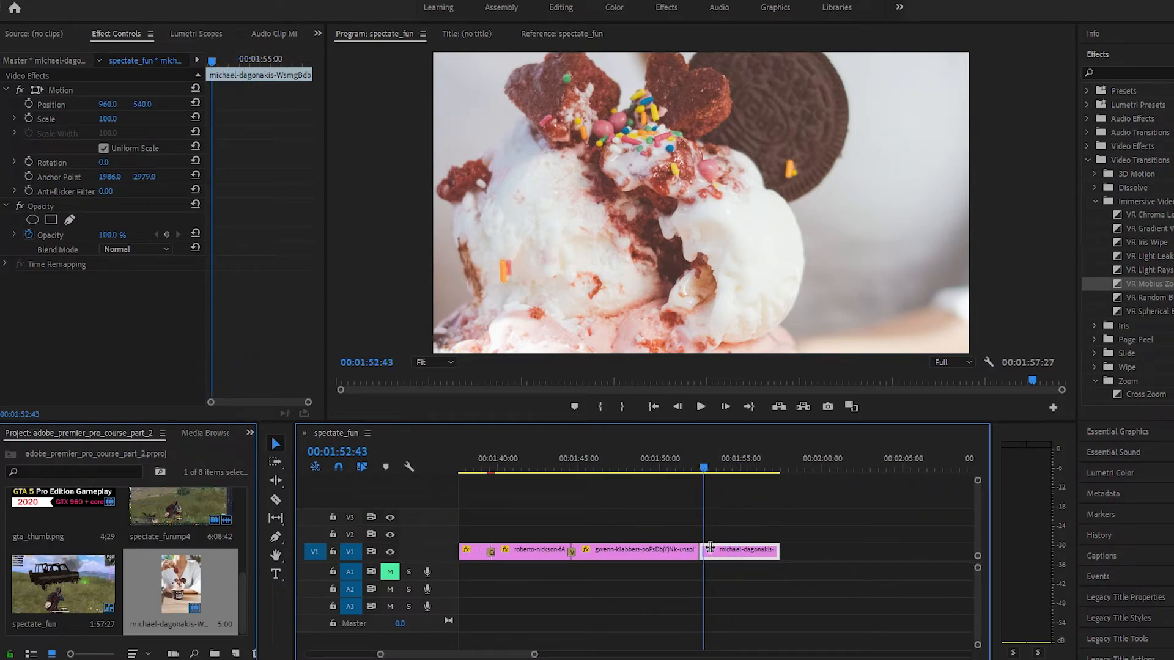
left_click(701, 468)
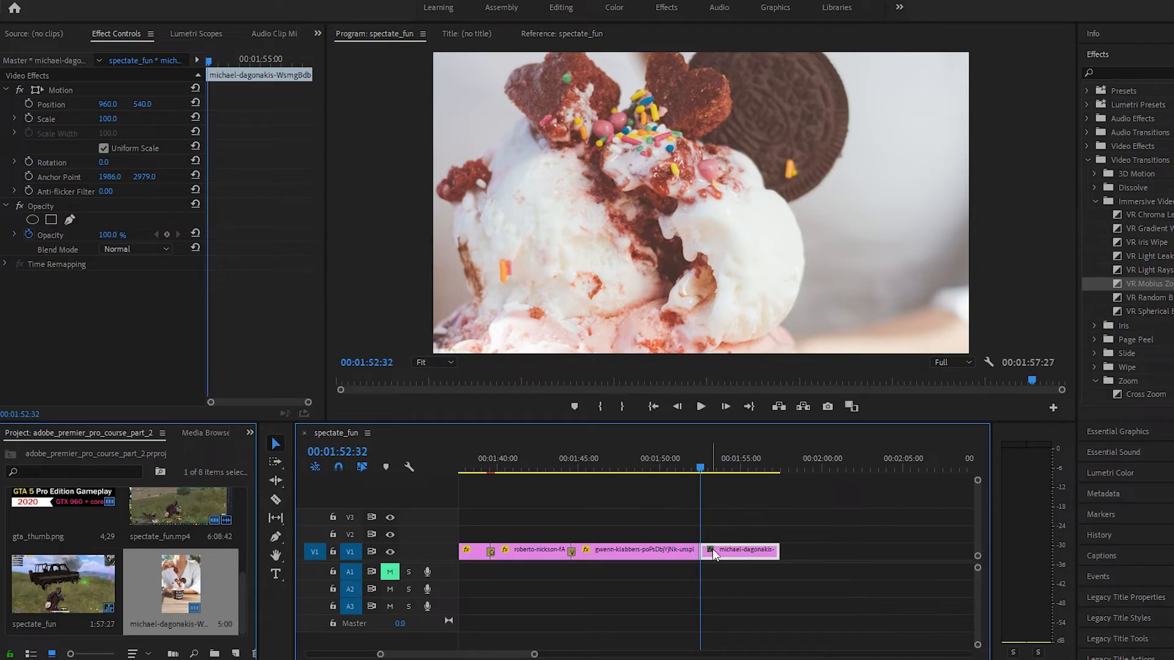
left_click(28, 119)
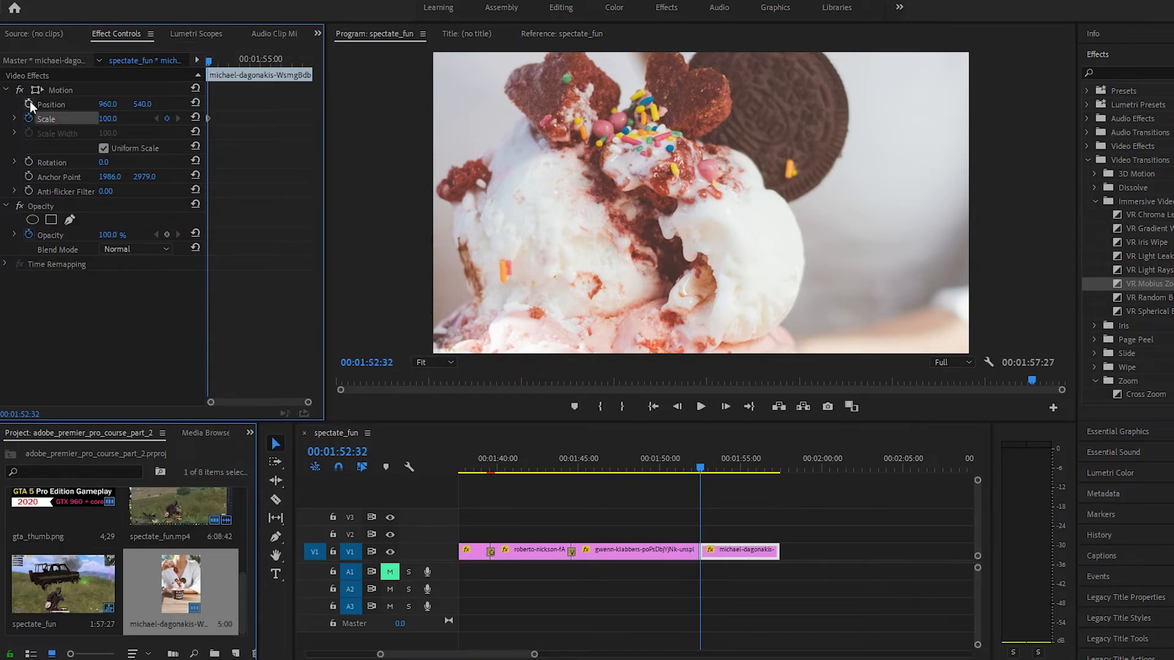
left_click(28, 104)
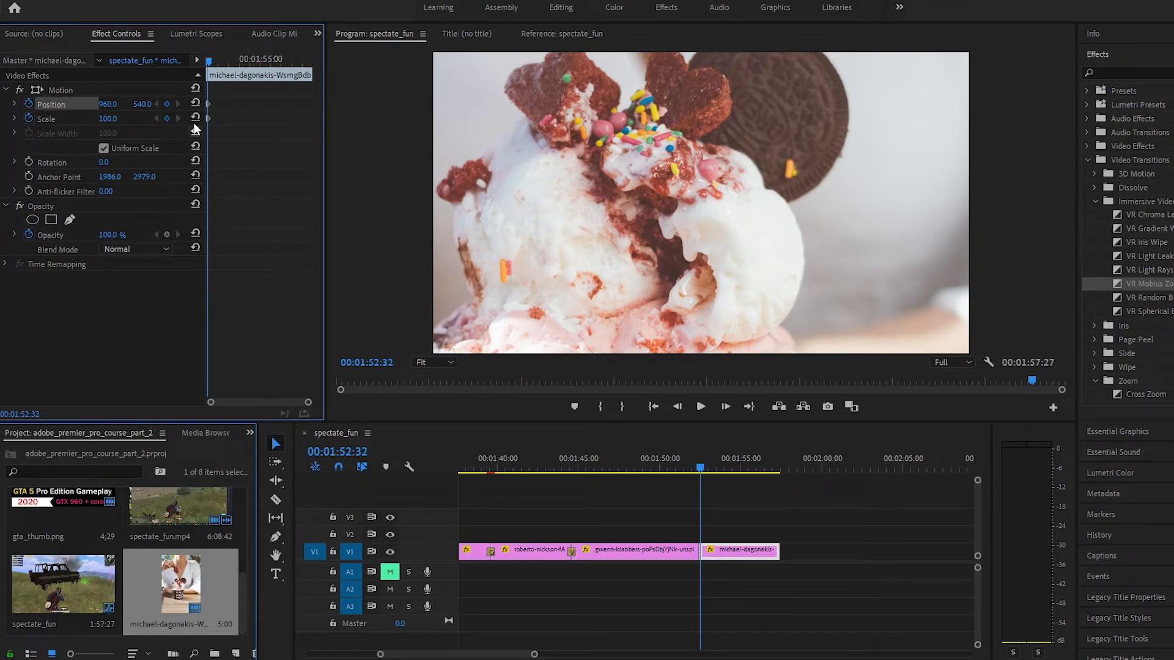
right_click(210, 104)
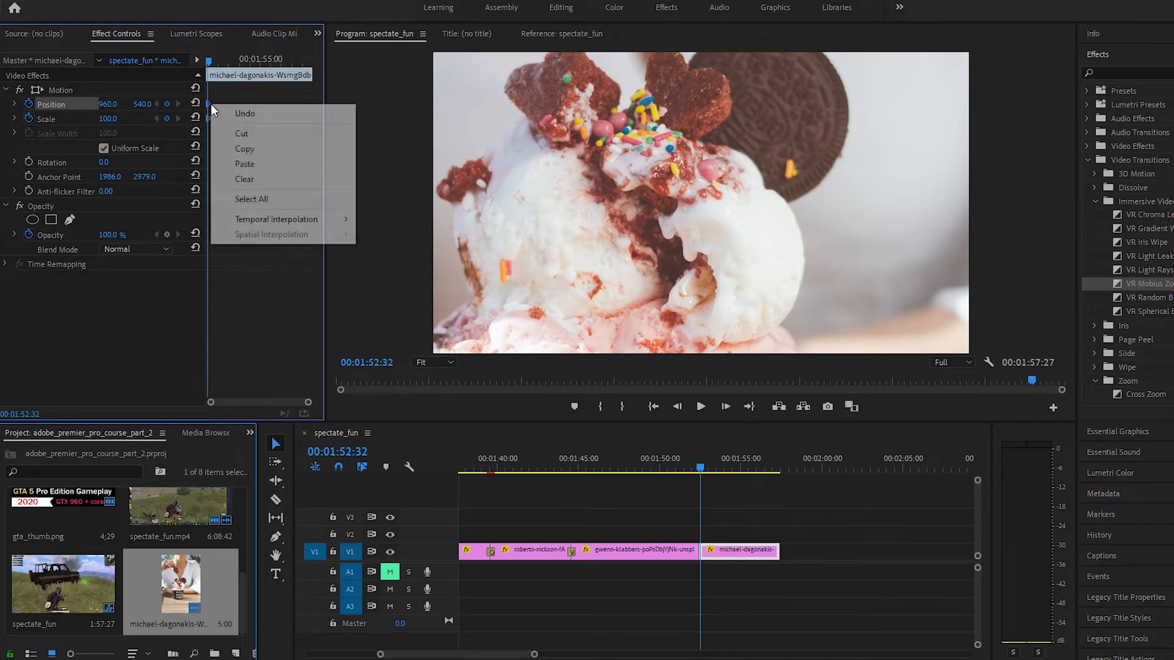
mouse_move(254, 218)
left_click(387, 300)
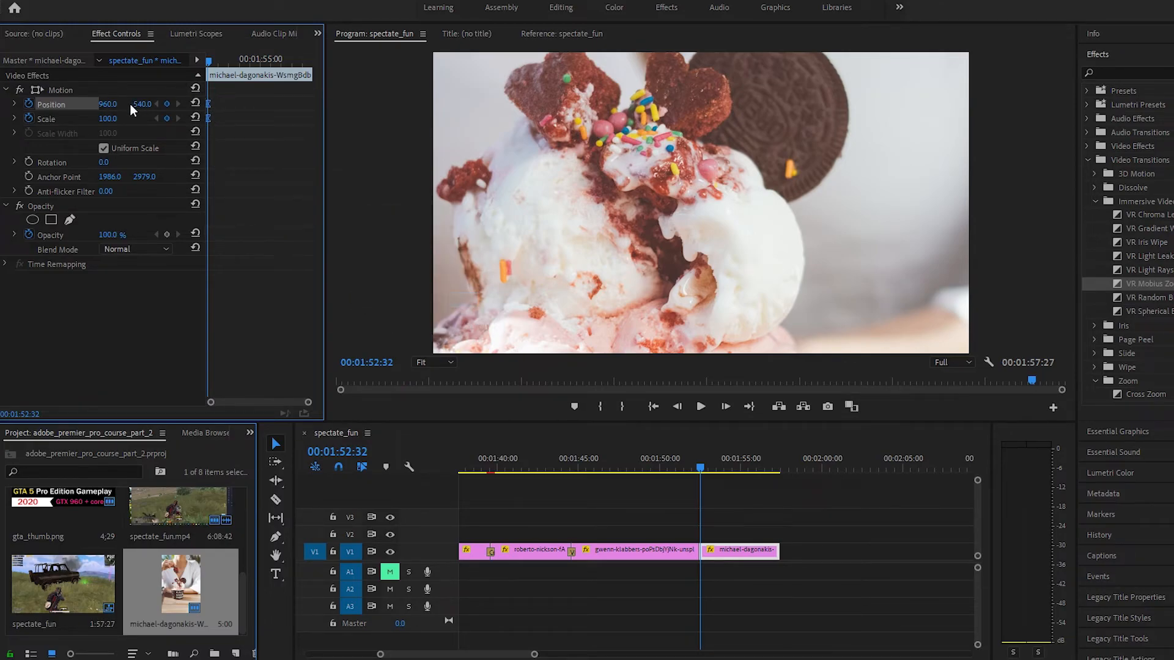
left_click_drag(116, 125, 154, 107)
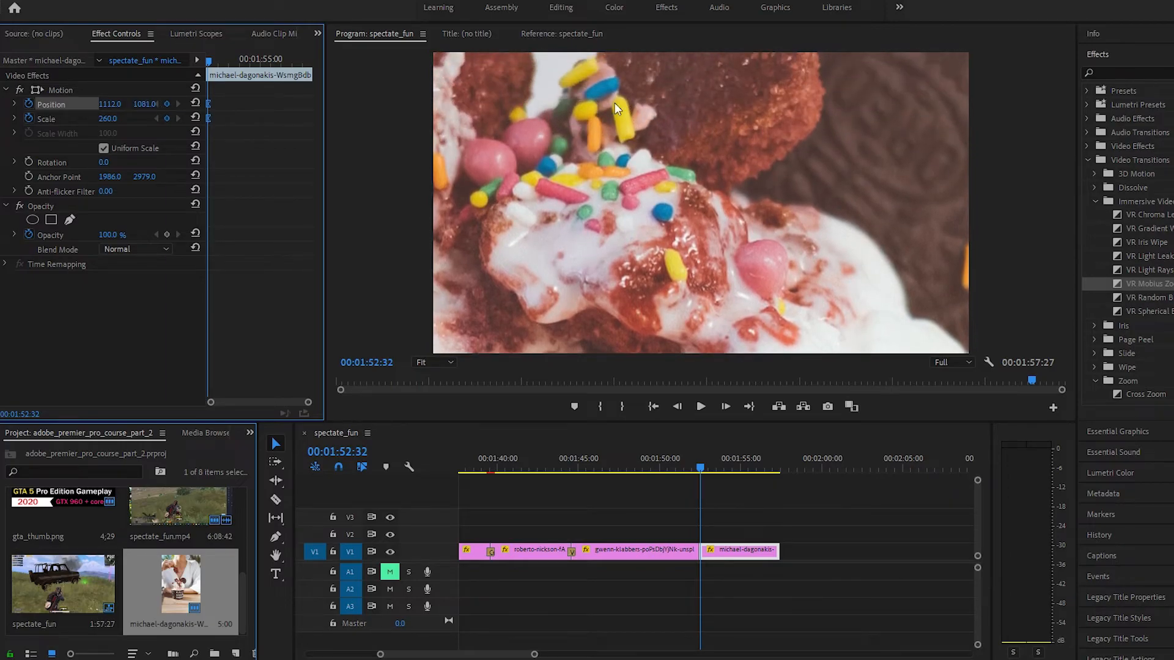
Add Position and Scale keyframes on the ice cream image at 00:01:57:11, setting Position to 967, 1081 and Scale to 51
left_click_drag(206, 58, 308, 74)
left_click(167, 119)
left_click(167, 104)
left_click_drag(107, 118, 9, 119)
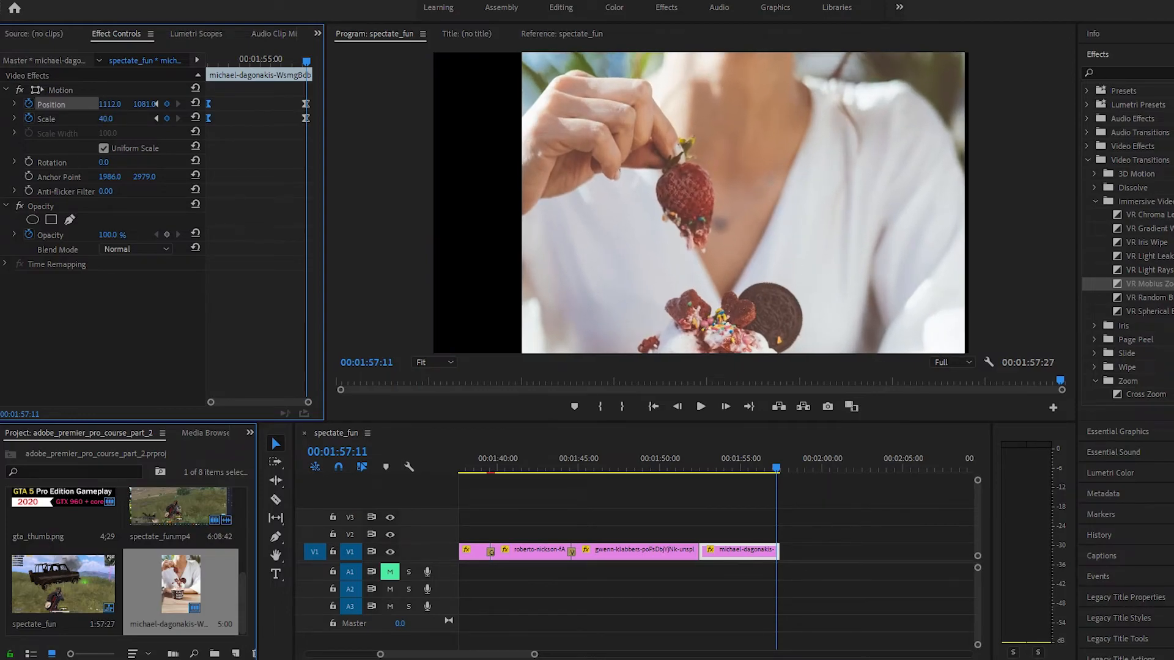
left_click_drag(122, 104, 3, 104)
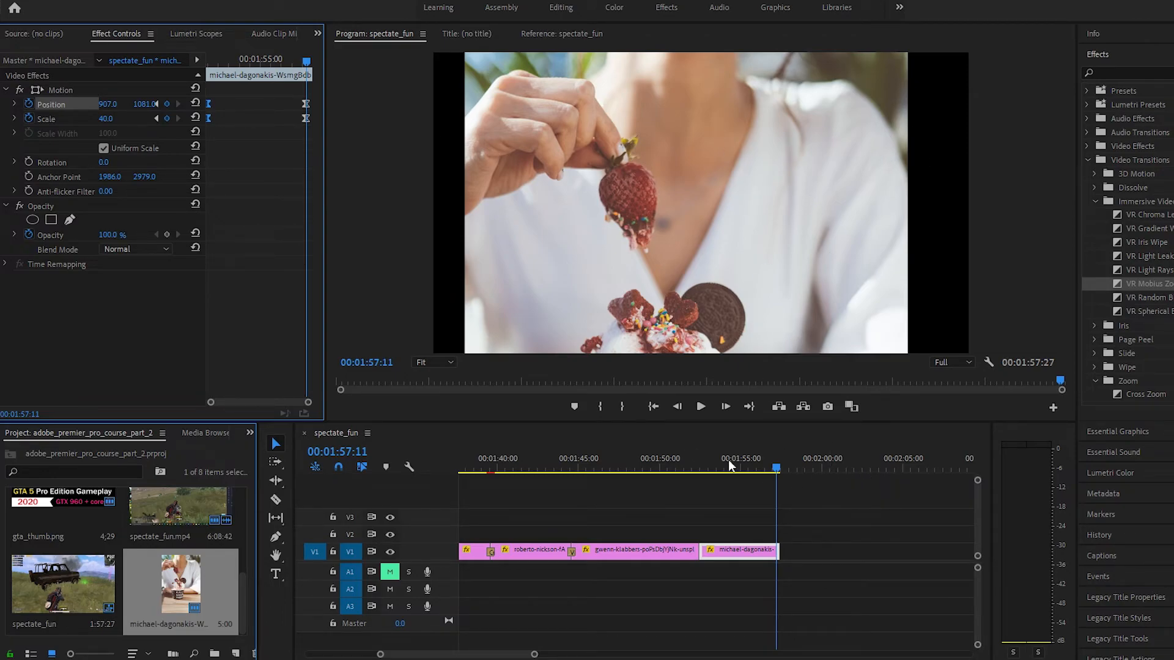
left_click_drag(325, 218, 351, 218)
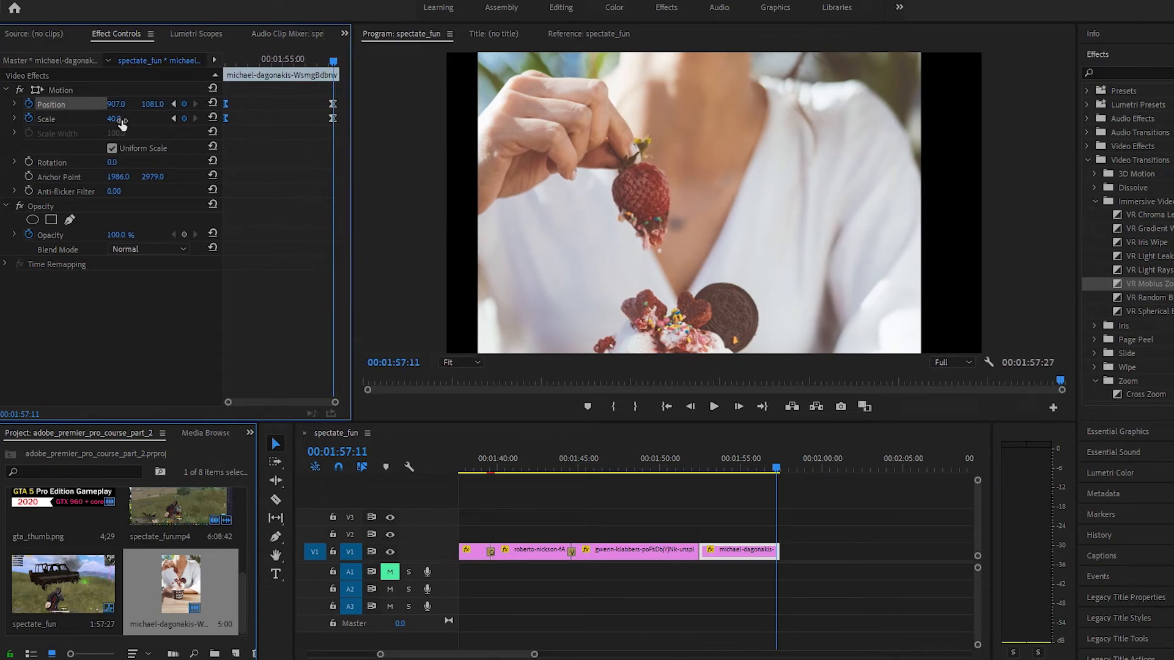
left_click_drag(114, 120, 118, 120)
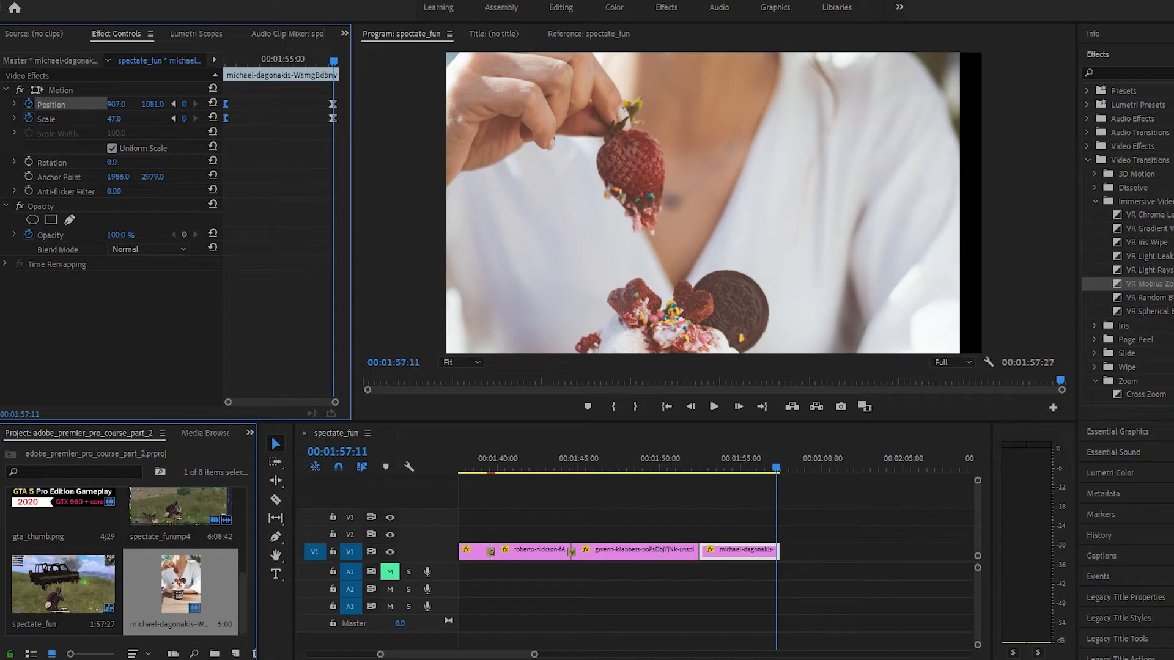
mouse_move(116, 103)
left_mouse_down()
mouse_move(153, 104)
mouse_move(116, 118)
left_mouse_up()
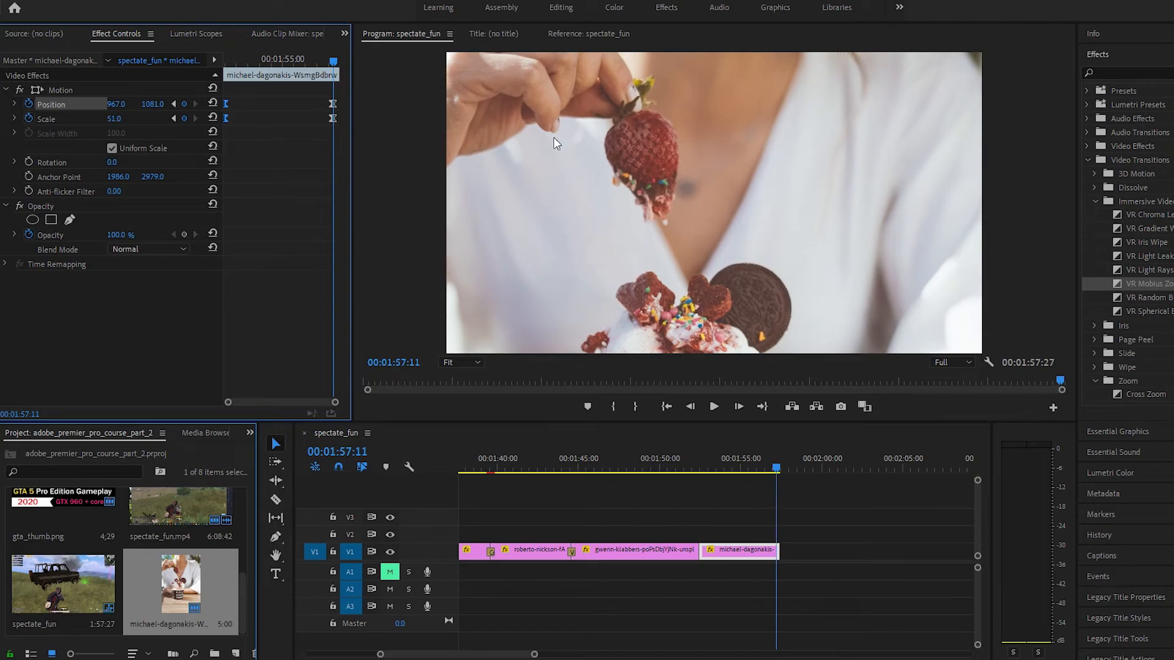
Play the ice cream image's animation from near its start to check the zoom-out
left_click_drag(776, 471, 704, 471)
key("space")
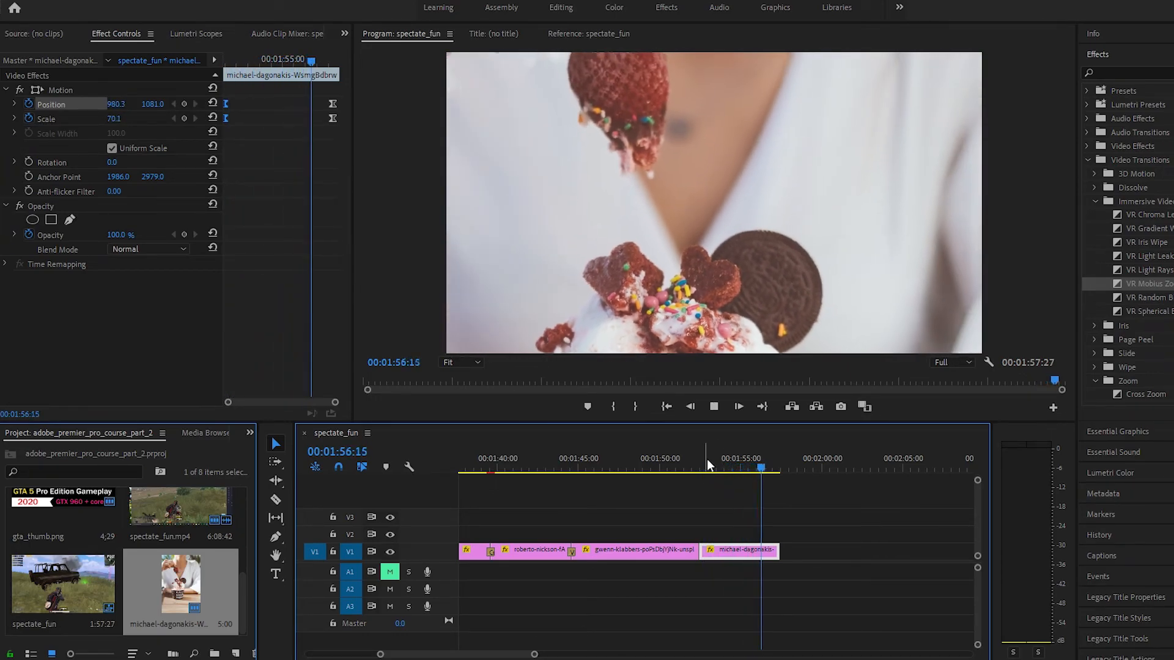
key("space")
Delete the gameplay video and the V2 clips above it, and move the animated images to the start of the sequence
left_click_drag(566, 579, 459, 520)
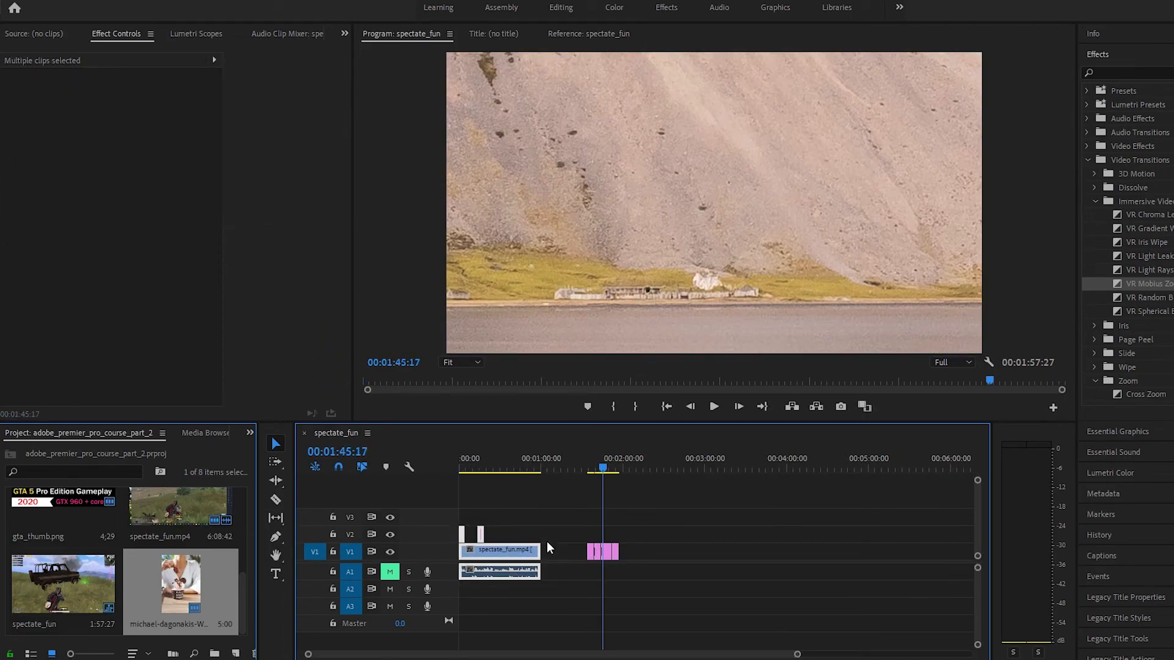
key("Delete")
left_click_drag(651, 579, 459, 558)
key("space")
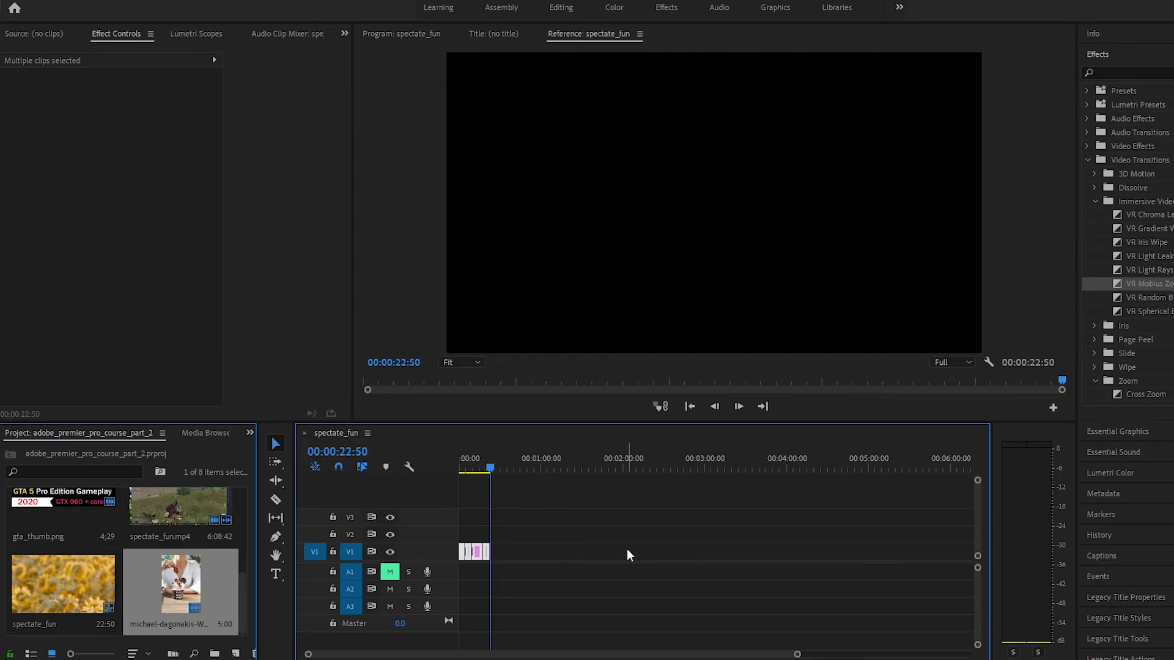
left_click_drag(797, 655, 809, 655)
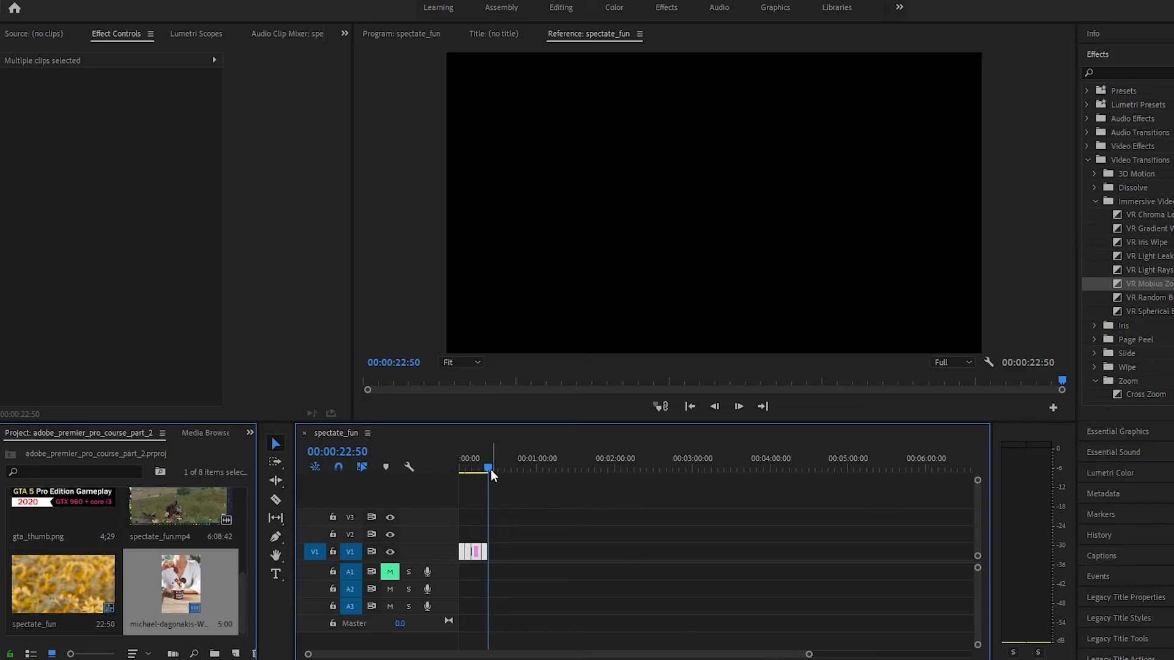
left_click_drag(491, 470, 314, 474)
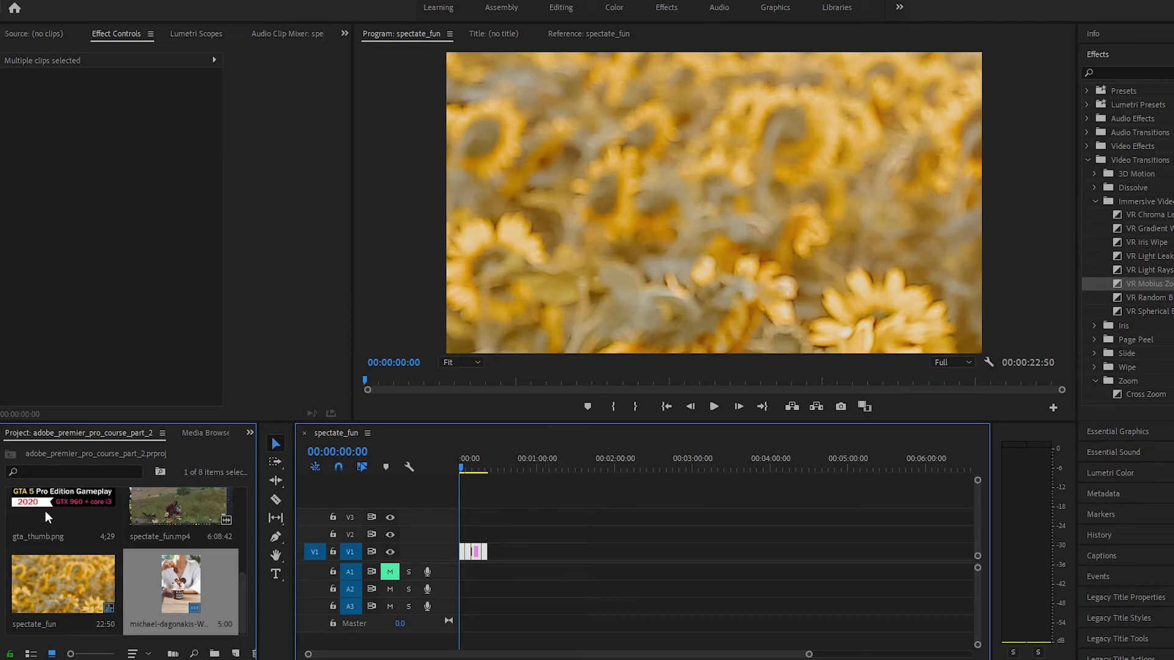
left_click_drag(809, 654, 428, 655)
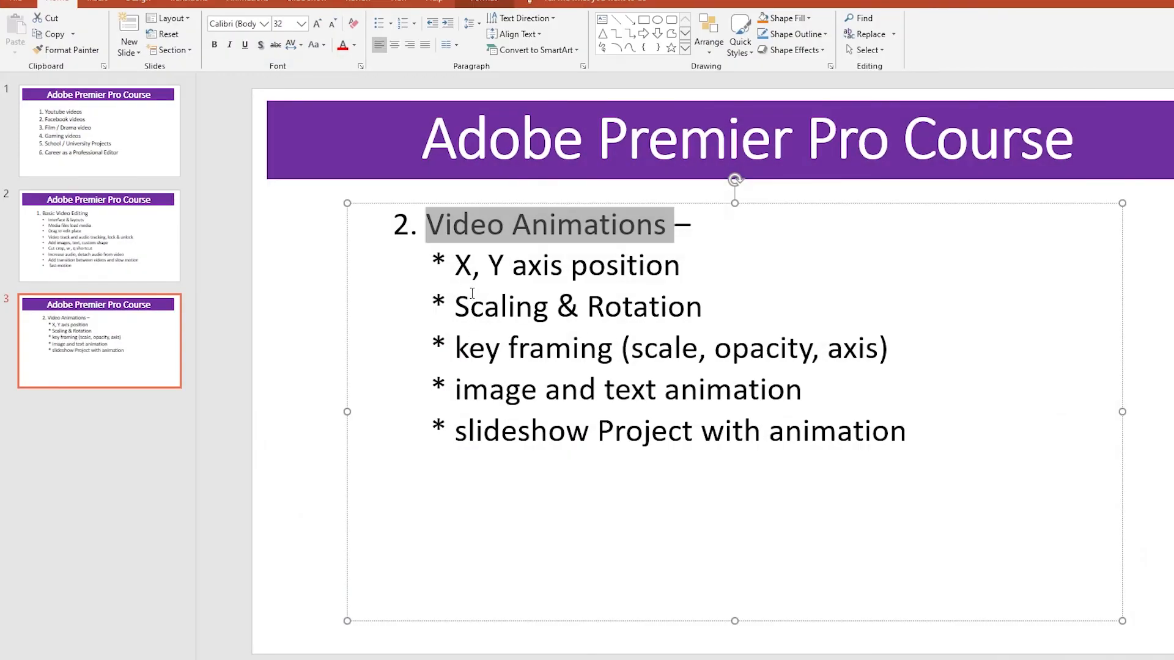
Switch to PowerPoint and review the Video Animations topics on the course slide, from X, Y axis position to the slideshow project
left_click_drag(455, 268, 659, 280)
left_click(562, 317)
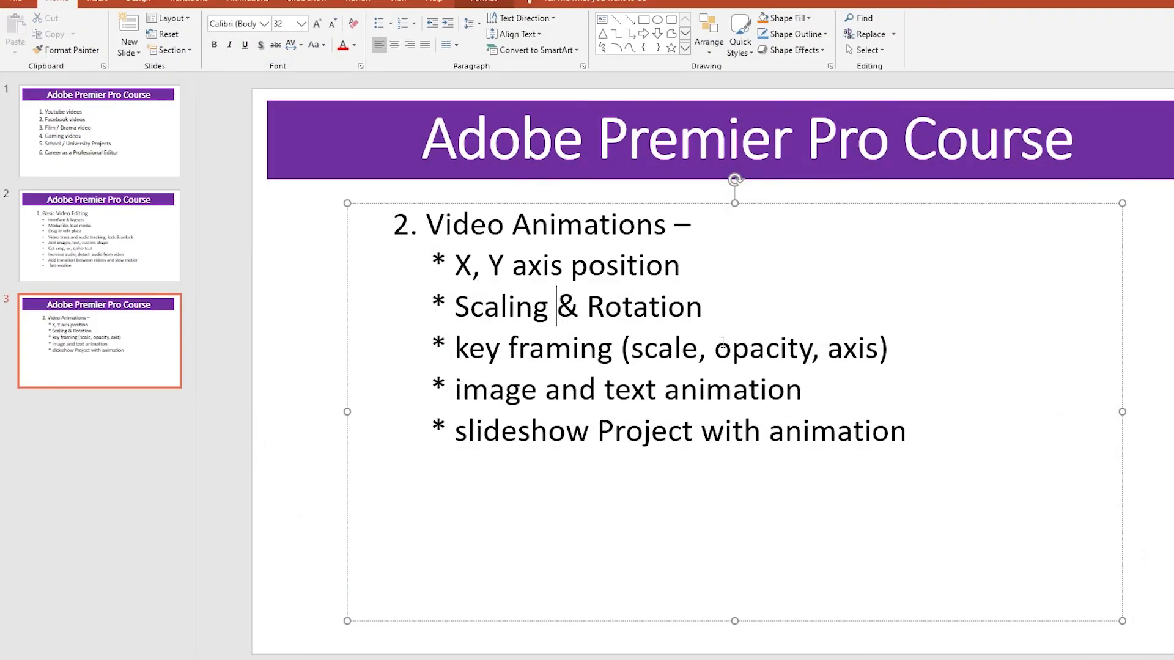
left_click_drag(456, 350, 731, 365)
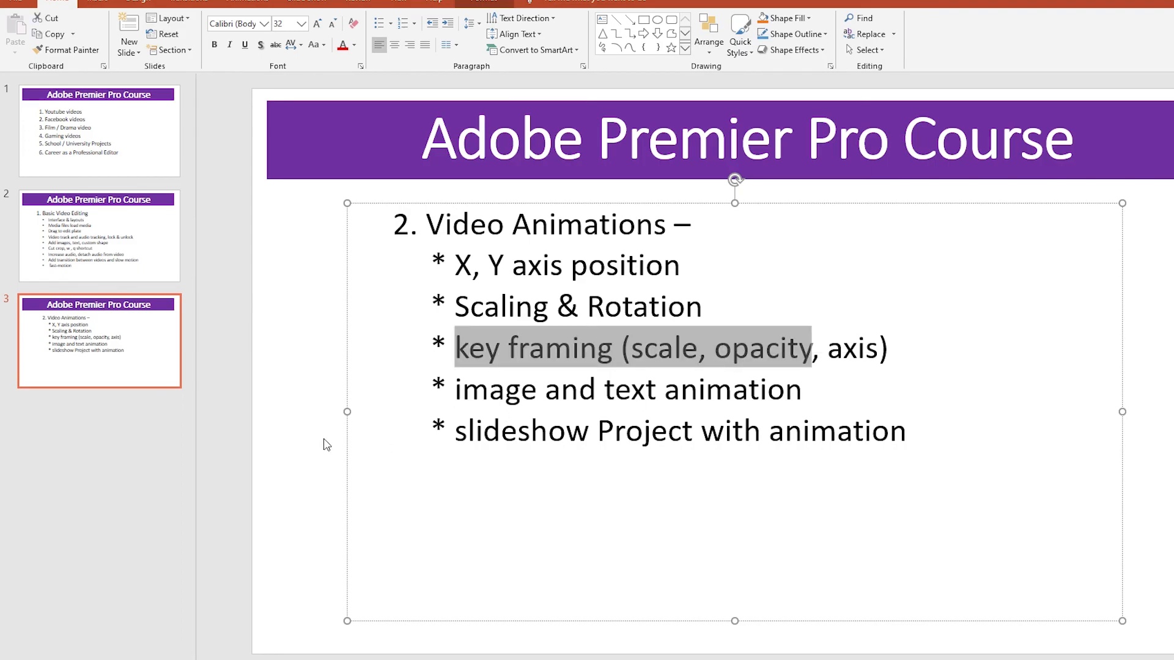
left_click_drag(456, 395, 807, 396)
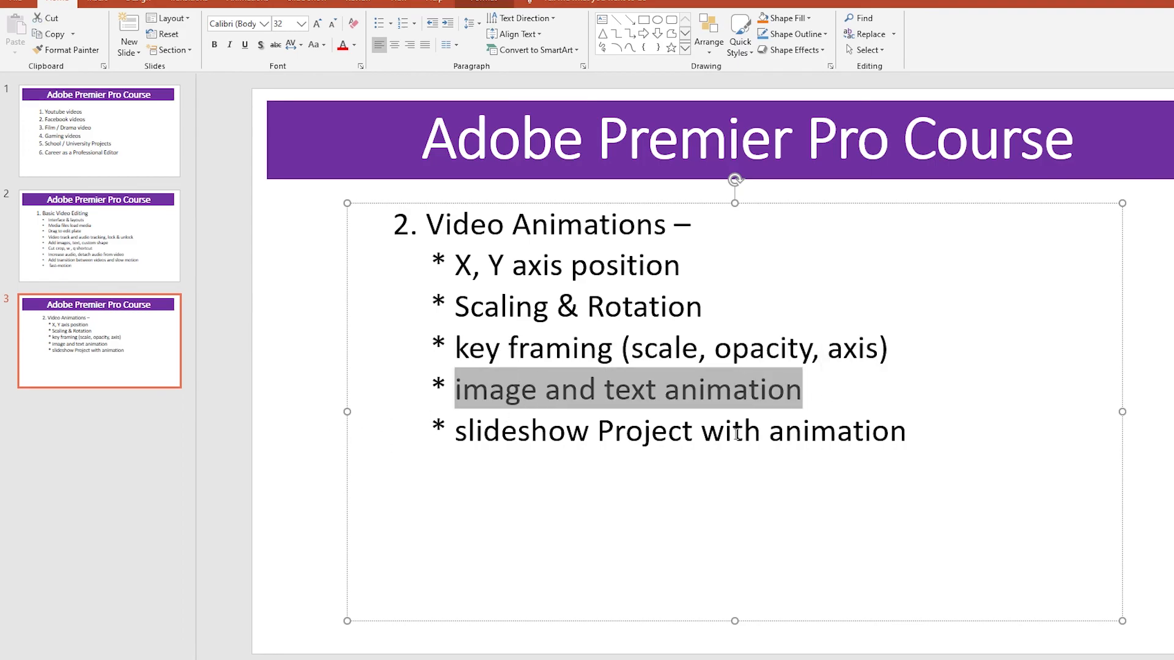
left_click_drag(457, 434, 1146, 438)
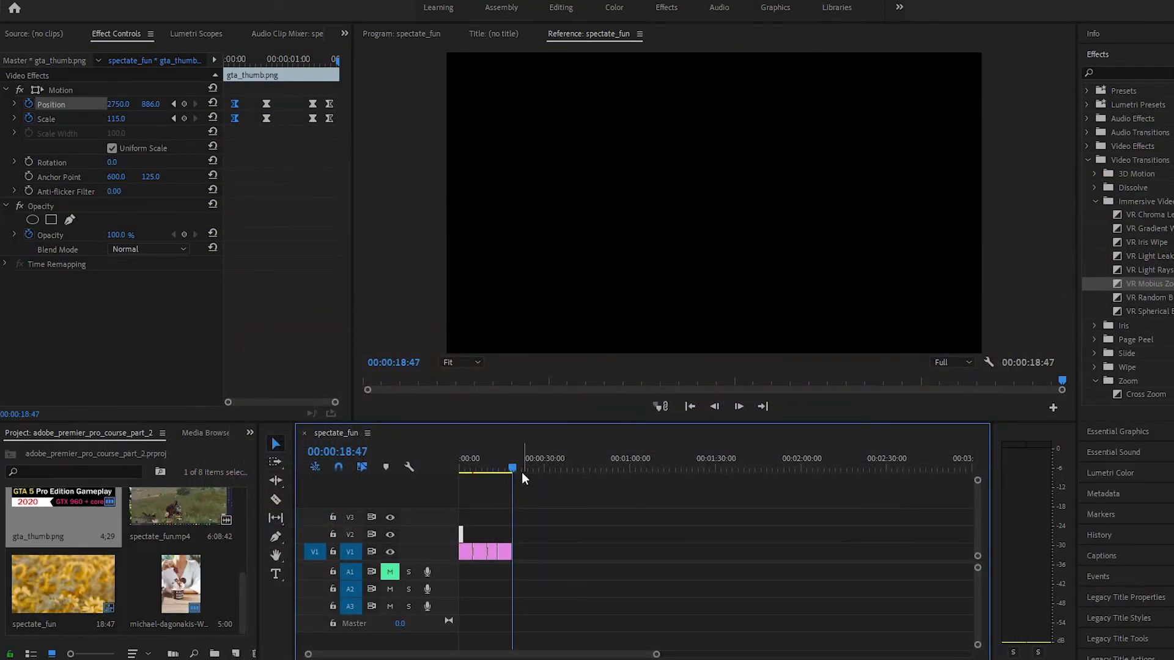
Switch back to Premiere Pro and scrub the sequence back to the bedroom image at 00:00:08:29
left_click_drag(522, 473, 486, 472)
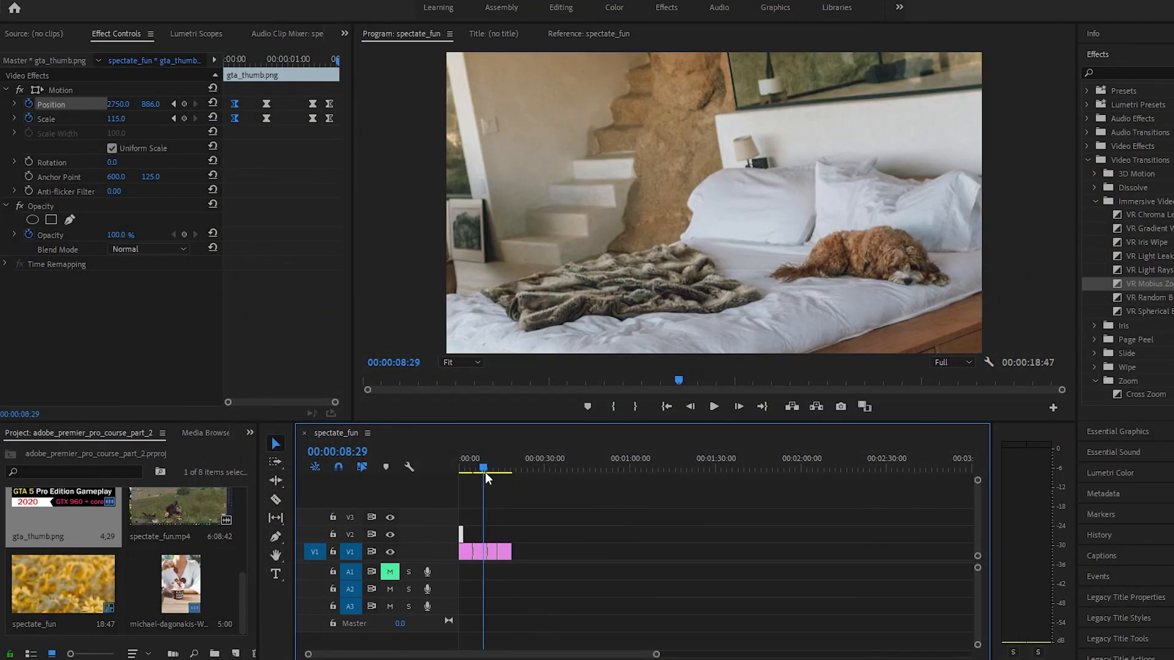